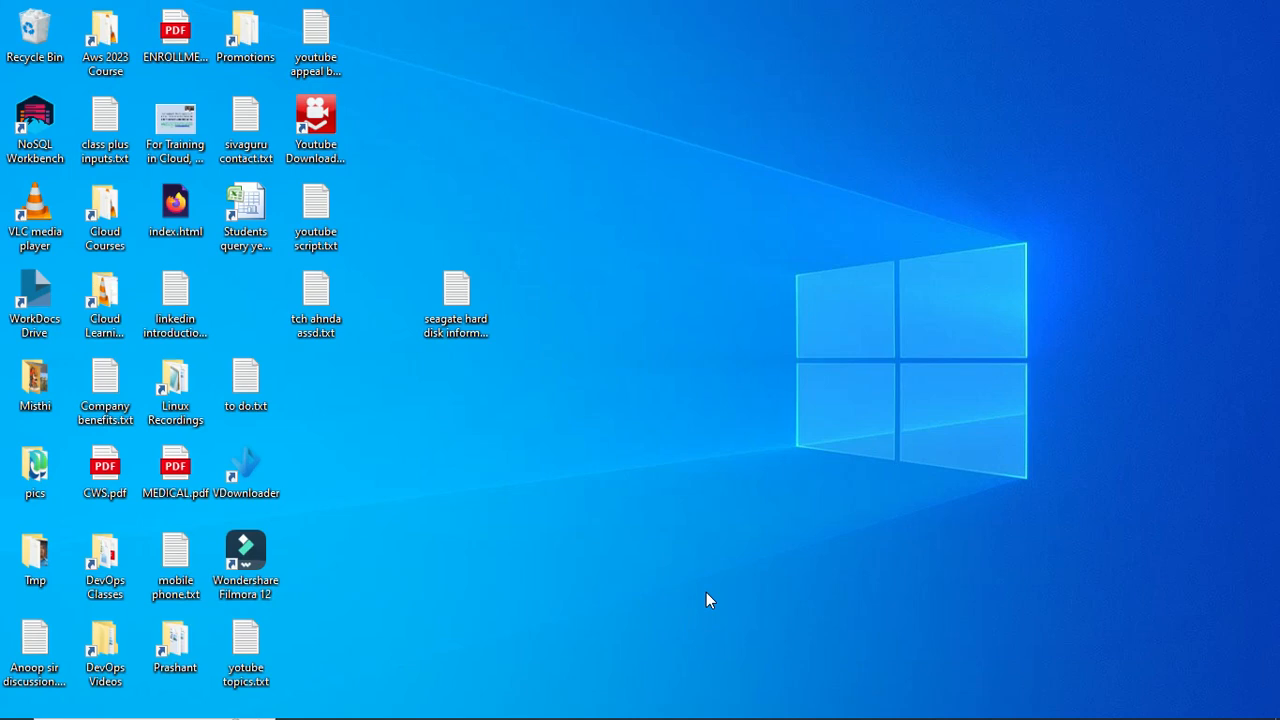
- Restore Edge and preview the PopAi Azure Bastion Service slides full screen, then exit the presentation
{"action": "mouse_move", "coordinate": [680, 712]}
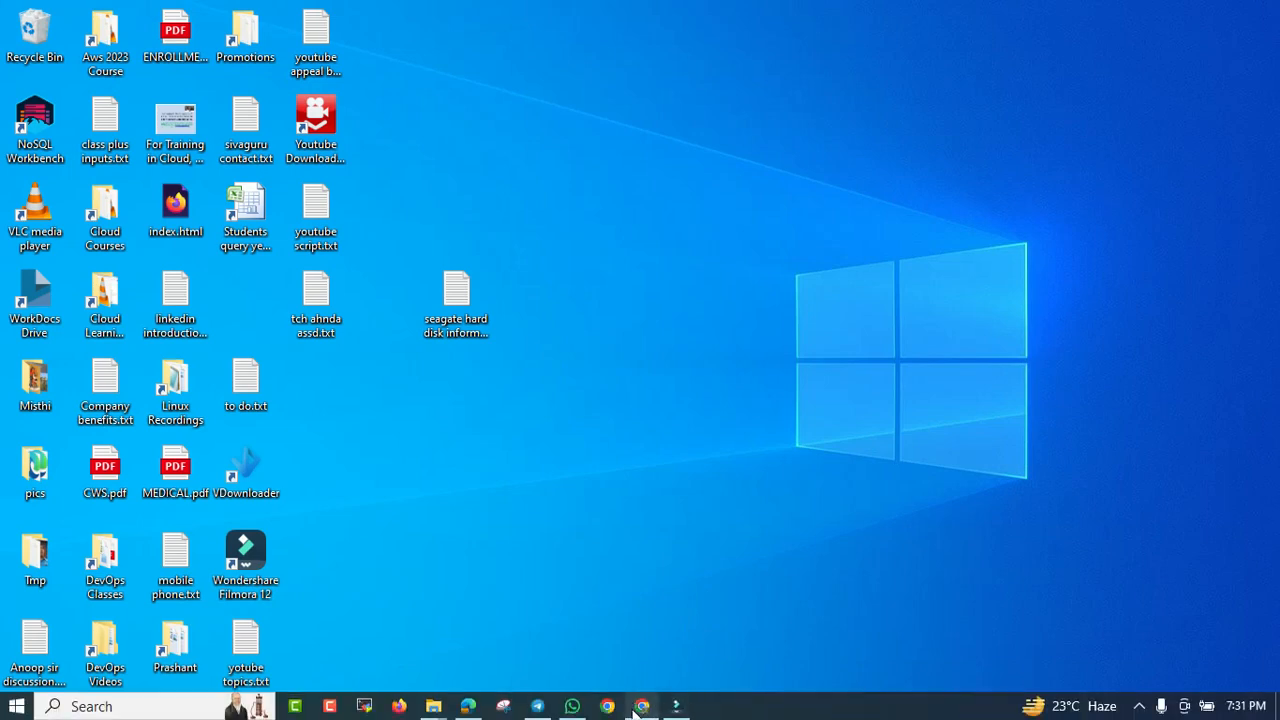
{"action": "mouse_move", "coordinate": [467, 704]}
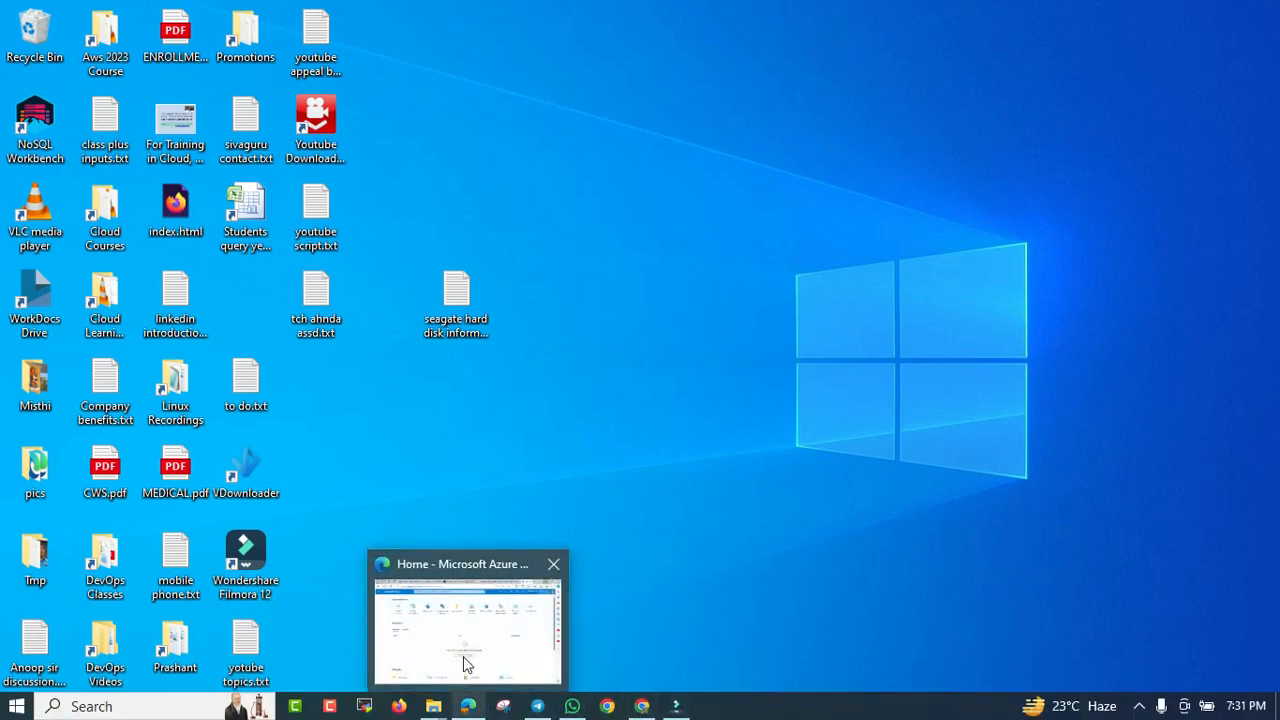
{"action": "left_click", "coordinate": [467, 663]}
{"action": "left_click", "coordinate": [800, 16]}
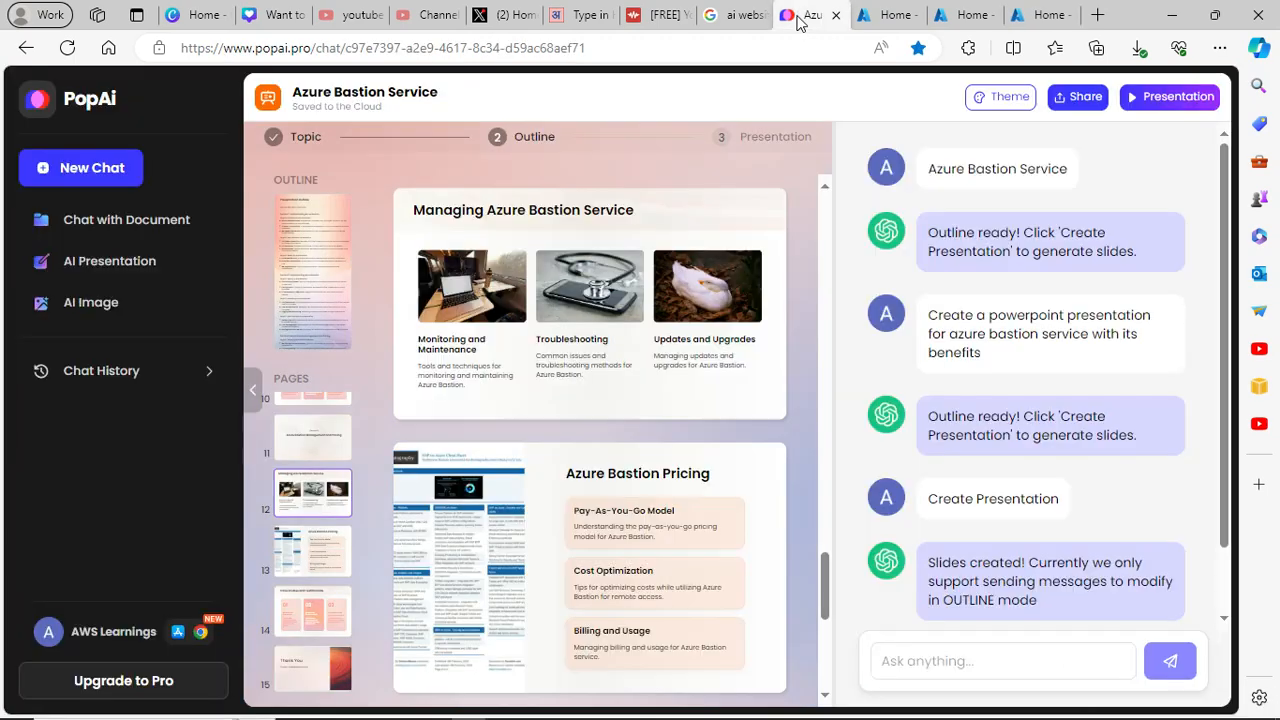
{"action": "left_click", "coordinate": [884, 16]}
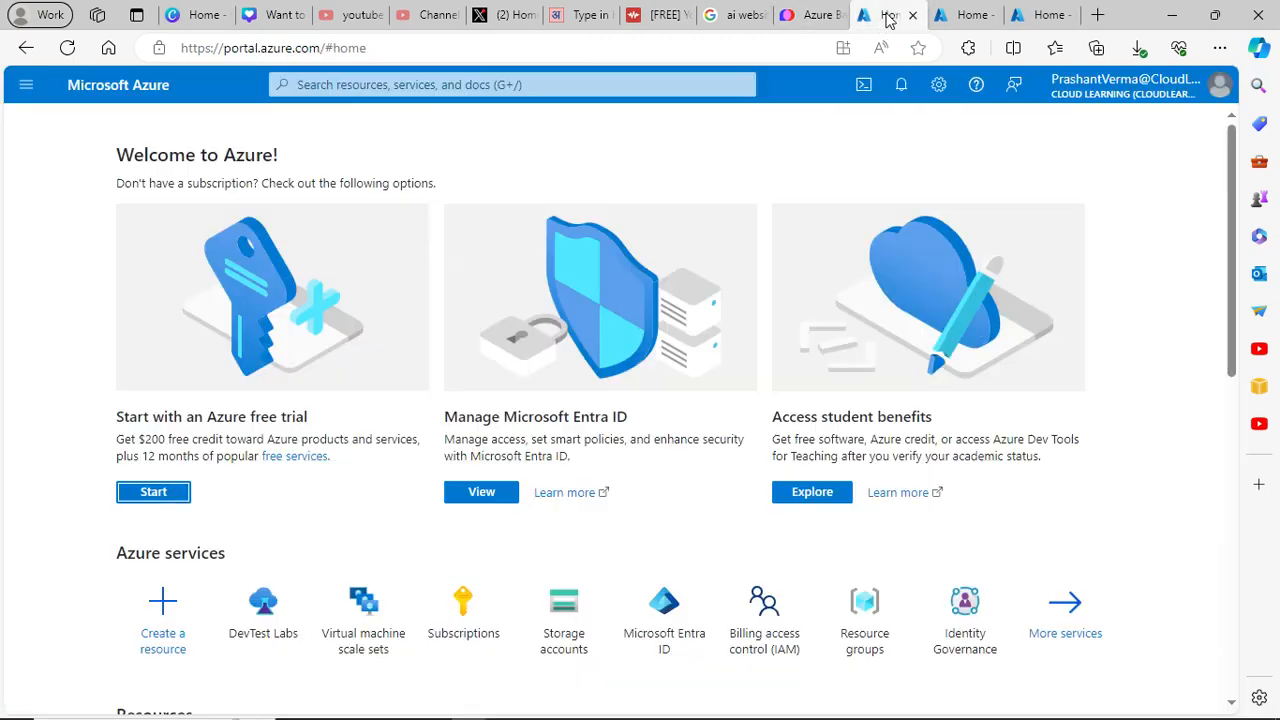
{"action": "left_click", "coordinate": [818, 17]}
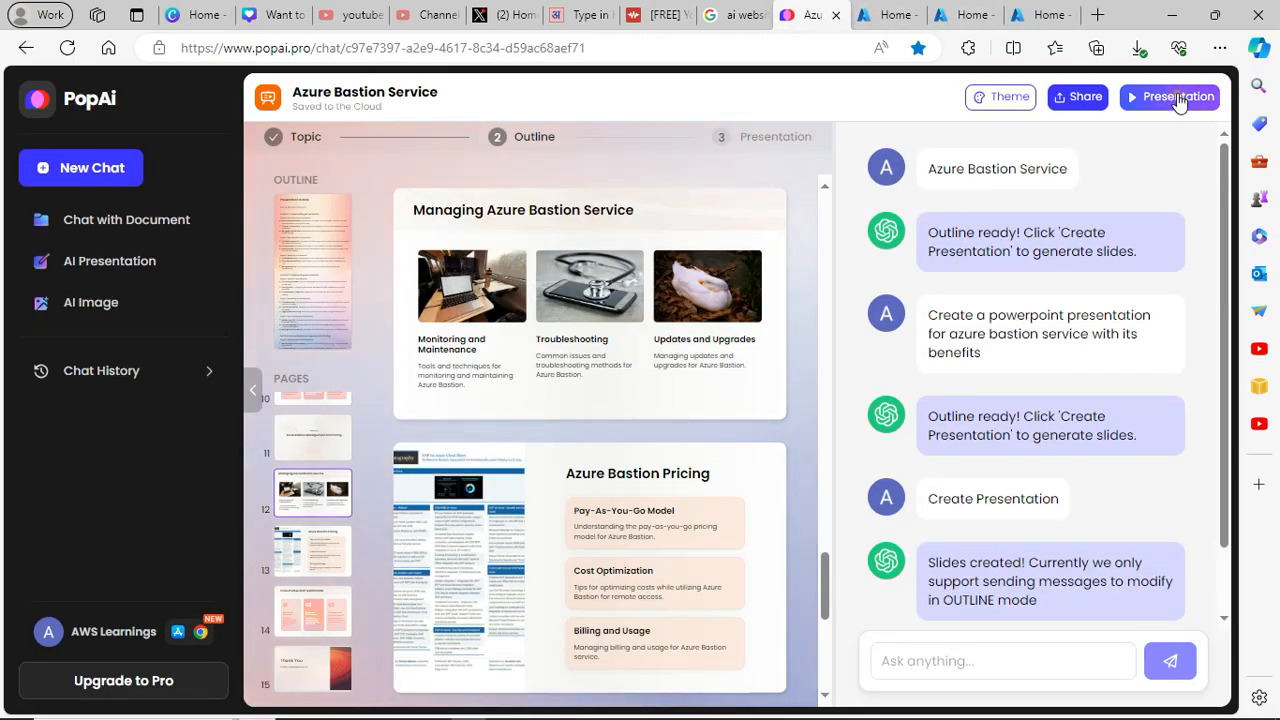
{"action": "left_click", "coordinate": [1179, 97]}
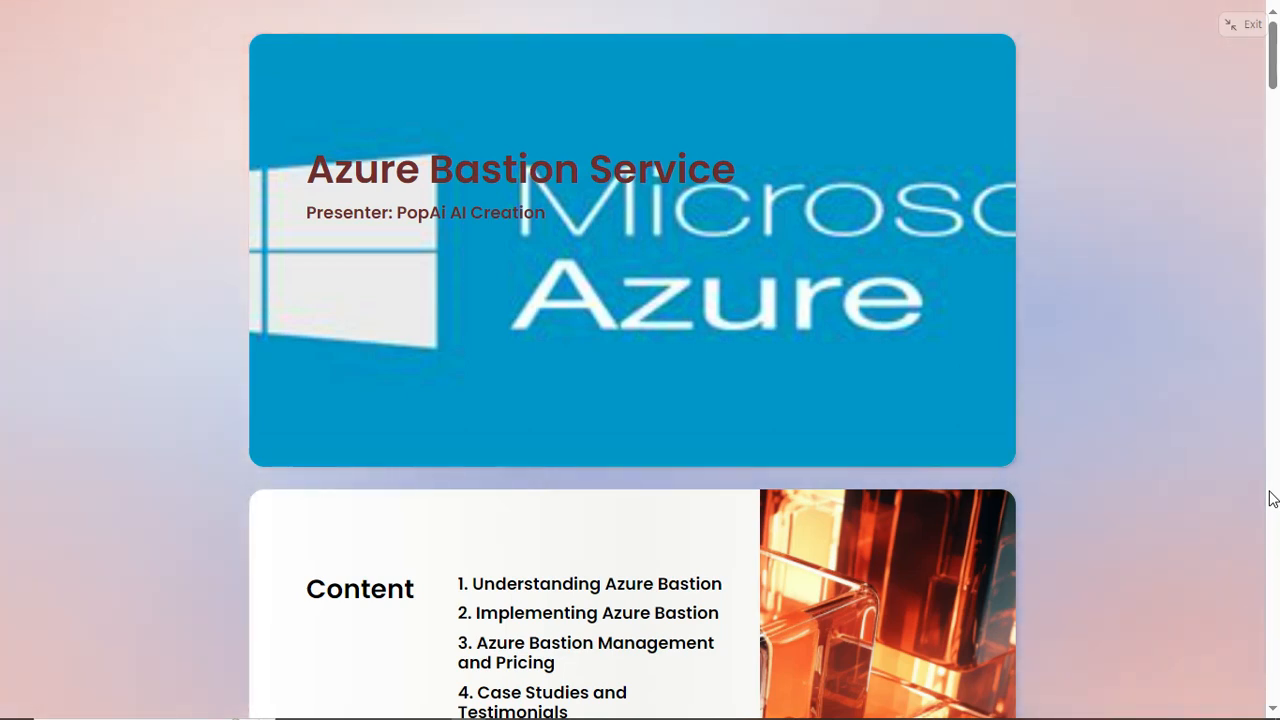
{"action": "key", "text": "Escape"}
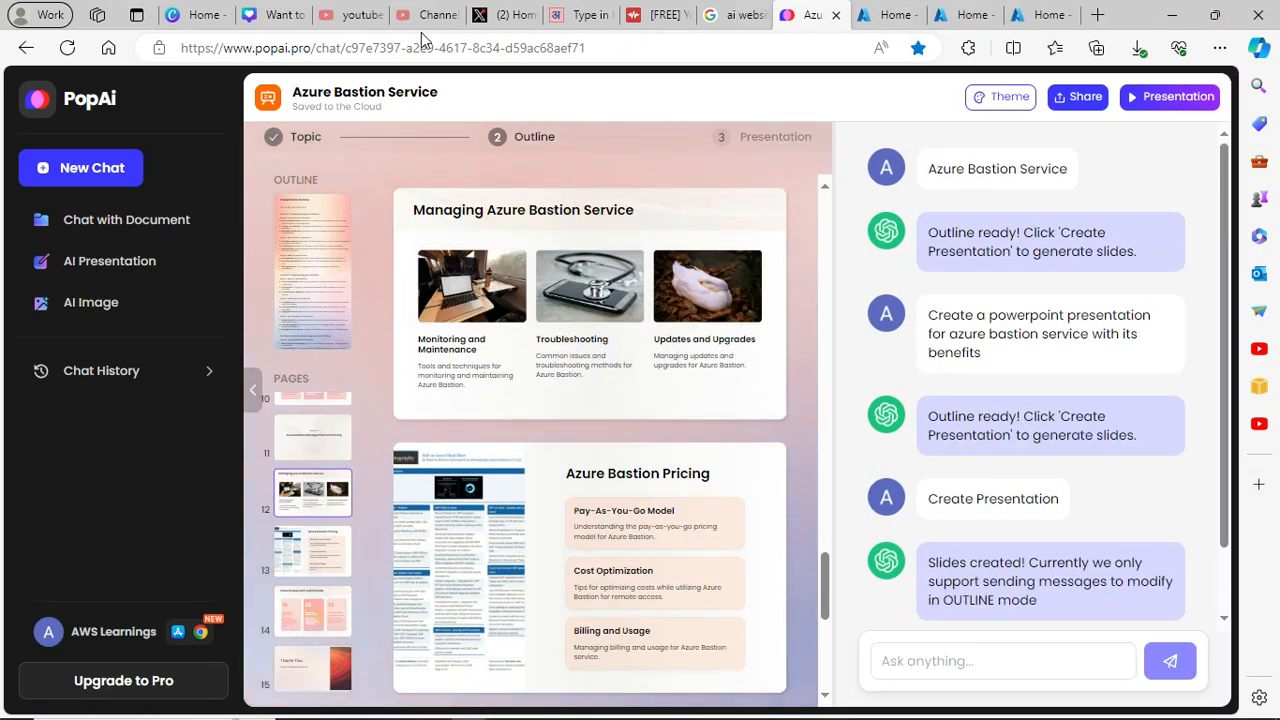
- Look over the Bing youtube and YouTube Studio tabs, minimize Edge, and bring up the YouTube channel
{"action": "left_click", "coordinate": [349, 14]}
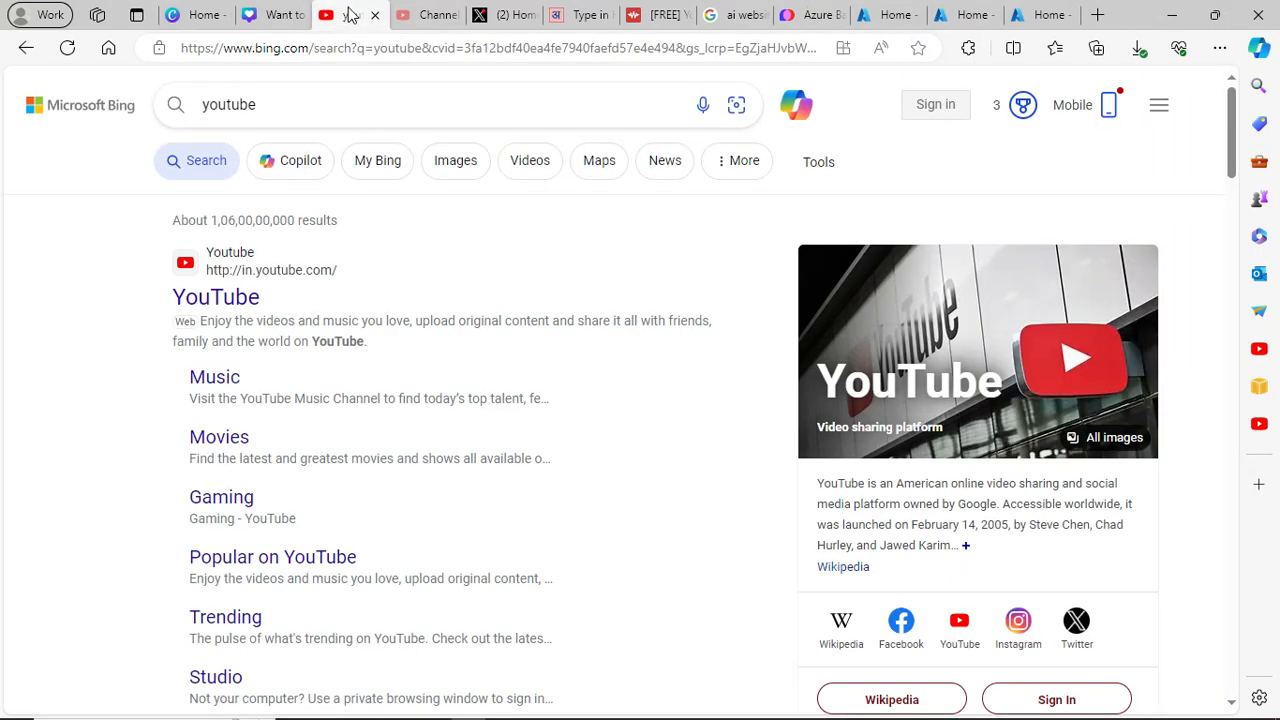
{"action": "left_click", "coordinate": [424, 15]}
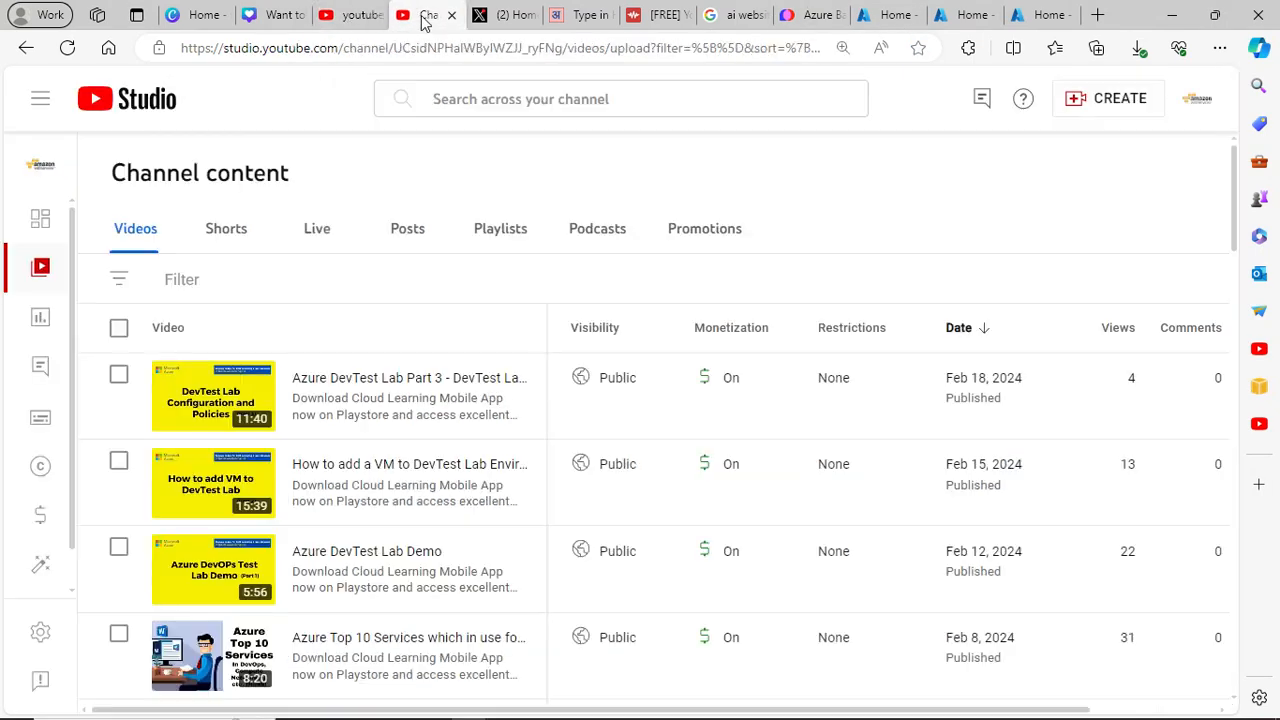
{"action": "left_click", "coordinate": [356, 15]}
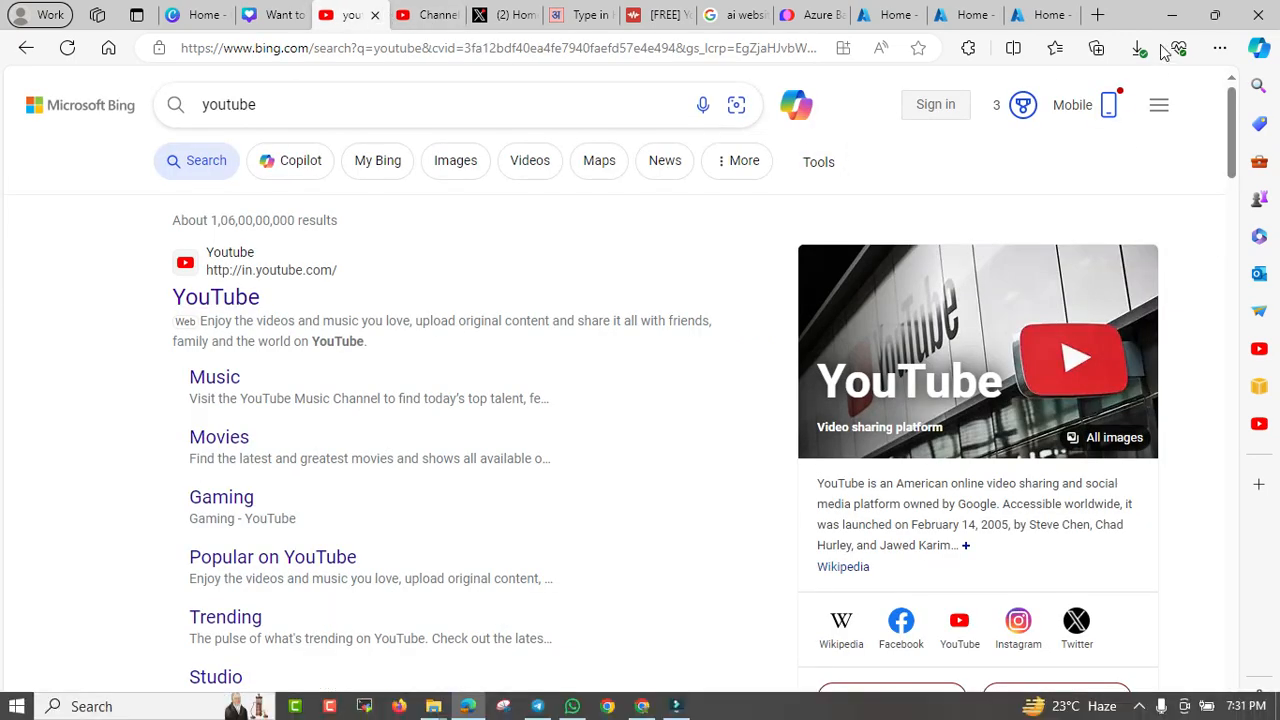
{"action": "left_click", "coordinate": [1171, 14]}
{"action": "left_click", "coordinate": [645, 705]}
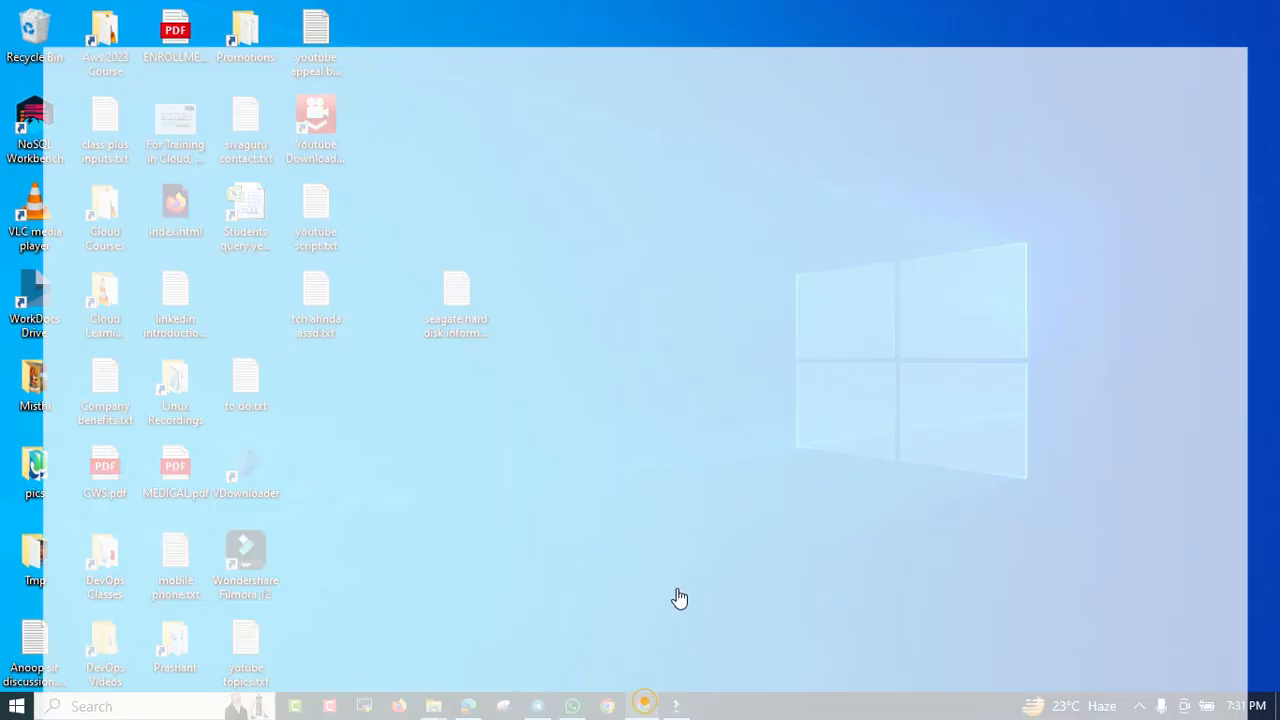
- Clear the old channel search and search the Cloud Learning channel for 'cloud front'
{"action": "double_click", "coordinate": [872, 519]}
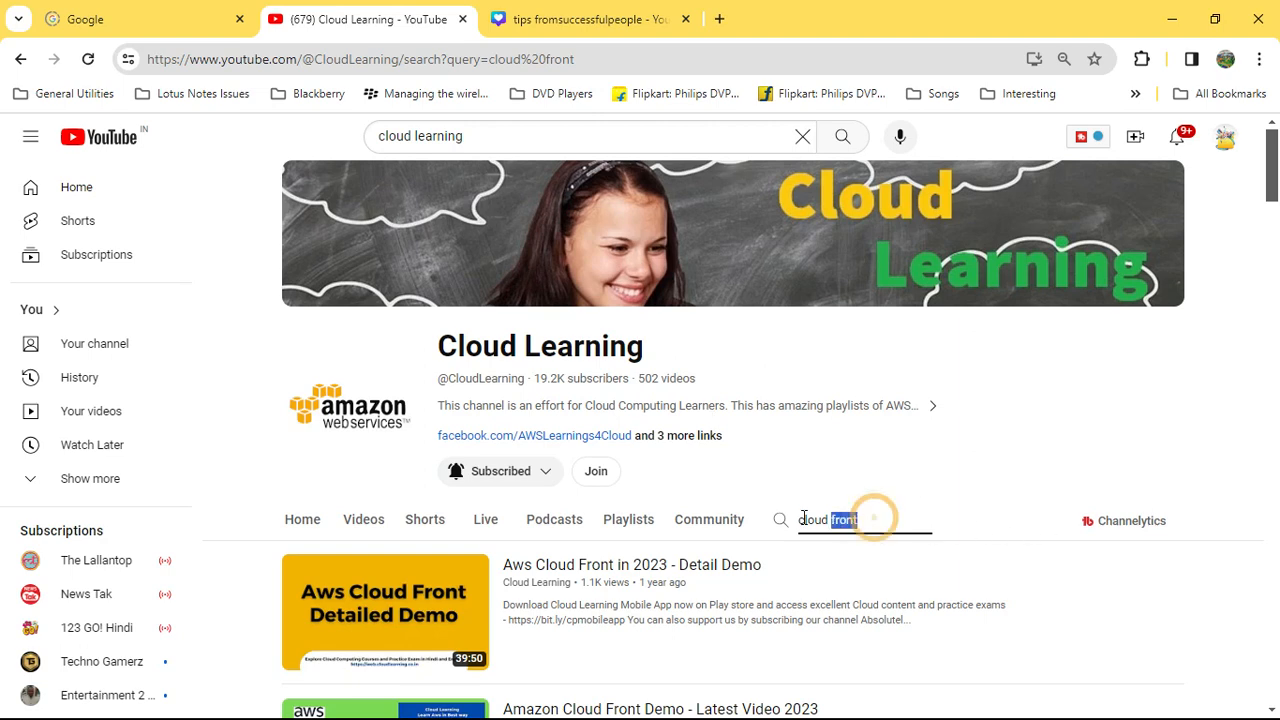
{"action": "key", "text": "BackSpace"}
{"action": "key", "text": "BackSpace"}
{"action": "key", "text": "BackSpace"}
{"action": "key", "text": "BackSpace"}
{"action": "key", "text": "BackSpace"}
{"action": "key", "text": "BackSpace"}
{"action": "key", "text": "BackSpace"}
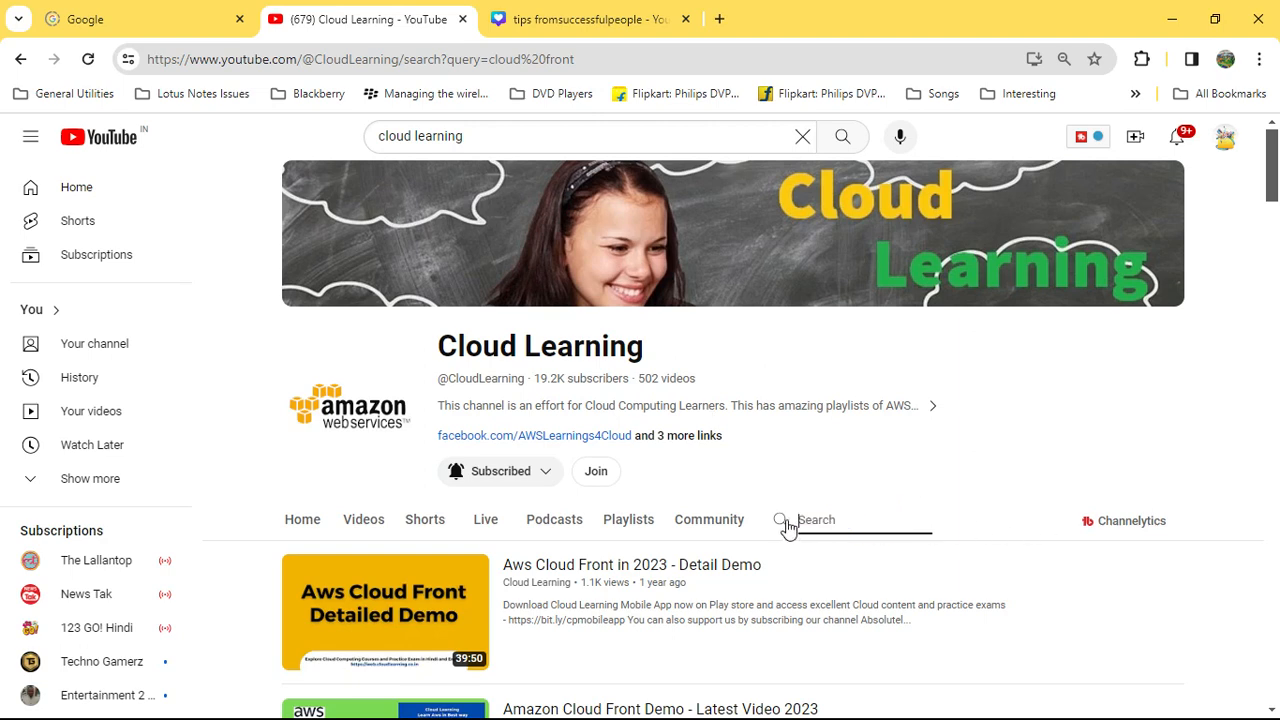
{"action": "scroll", "coordinate": [558, 348], "scroll_direction": "down", "scroll_amount": 1}
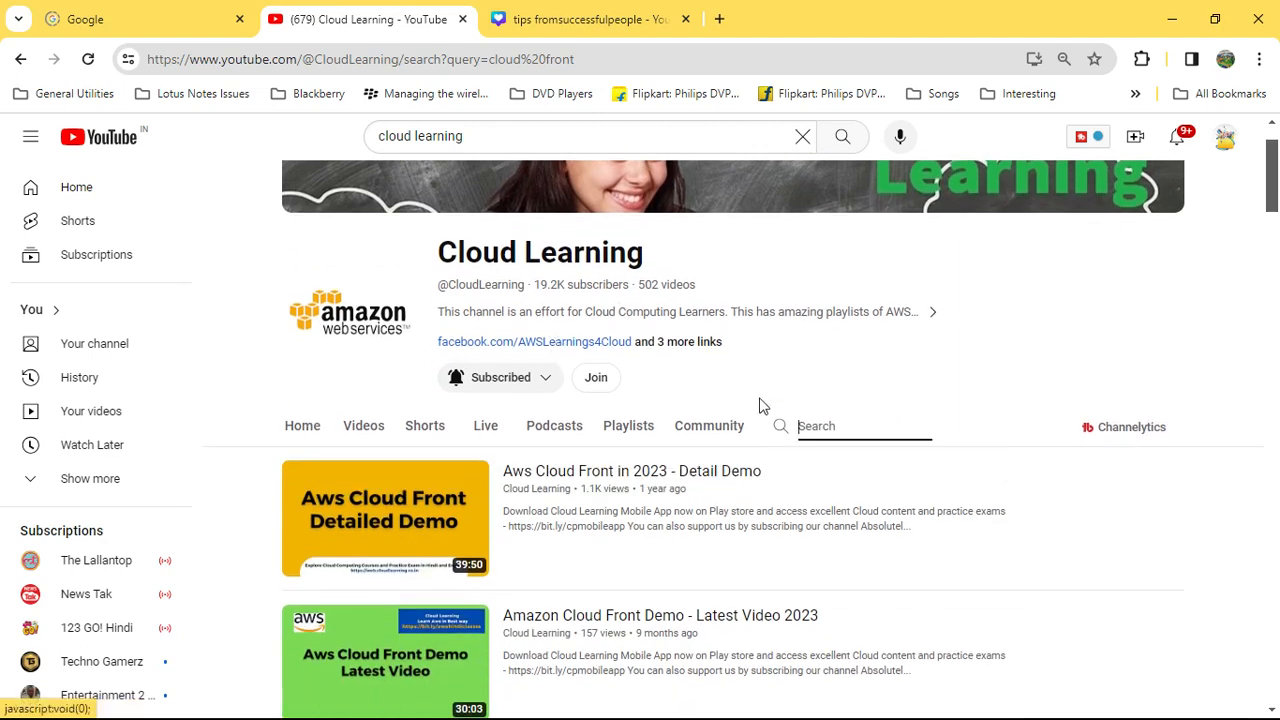
{"action": "left_click", "coordinate": [867, 431]}
{"action": "type", "text": "cloud front"}
{"action": "key", "text": "Return"}
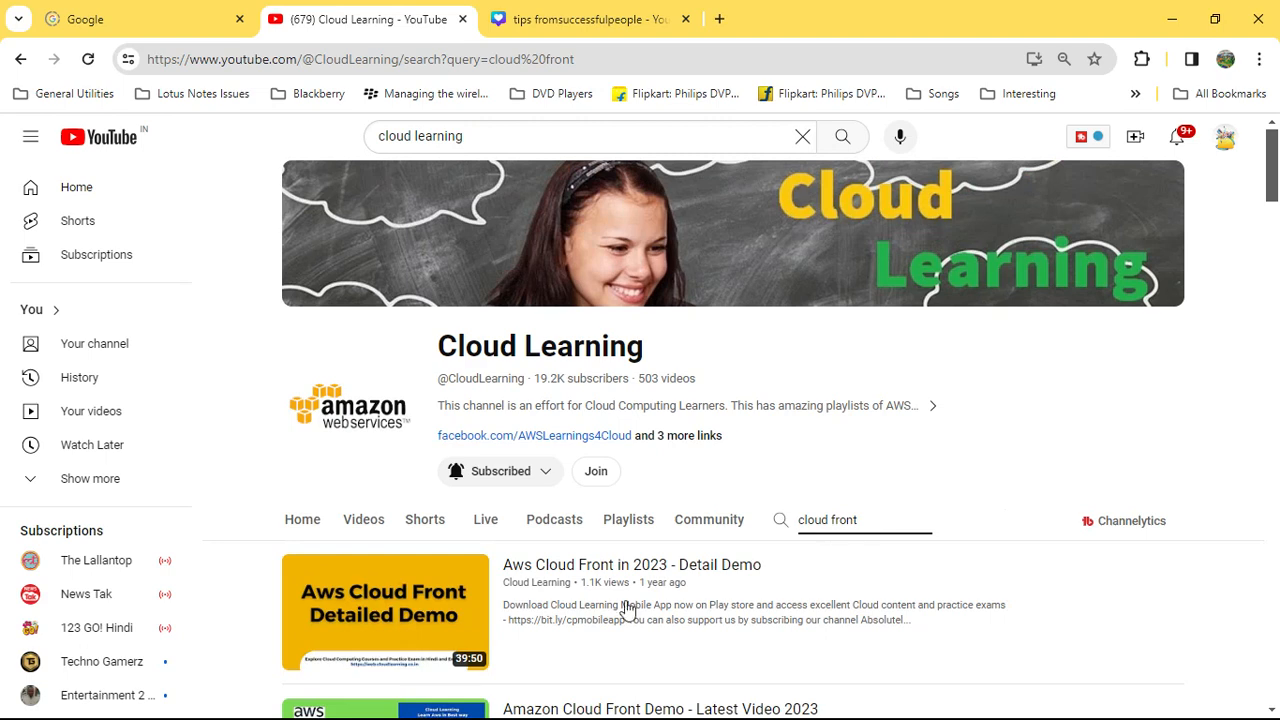
- Replace the search with 'bastion' and scroll through the channel results
{"action": "left_click_drag", "start_coordinate": [874, 520], "coordinate": [790, 528]}
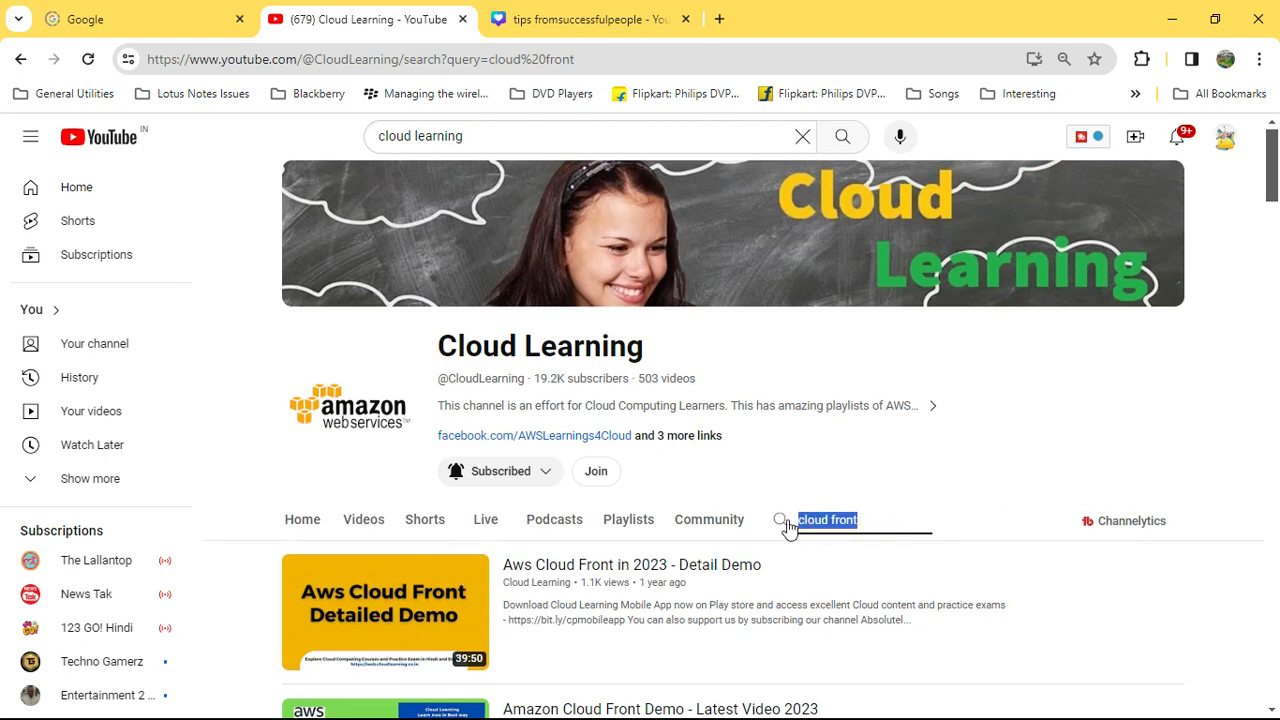
{"action": "type", "text": "bastion"}
{"action": "key", "text": "Return"}
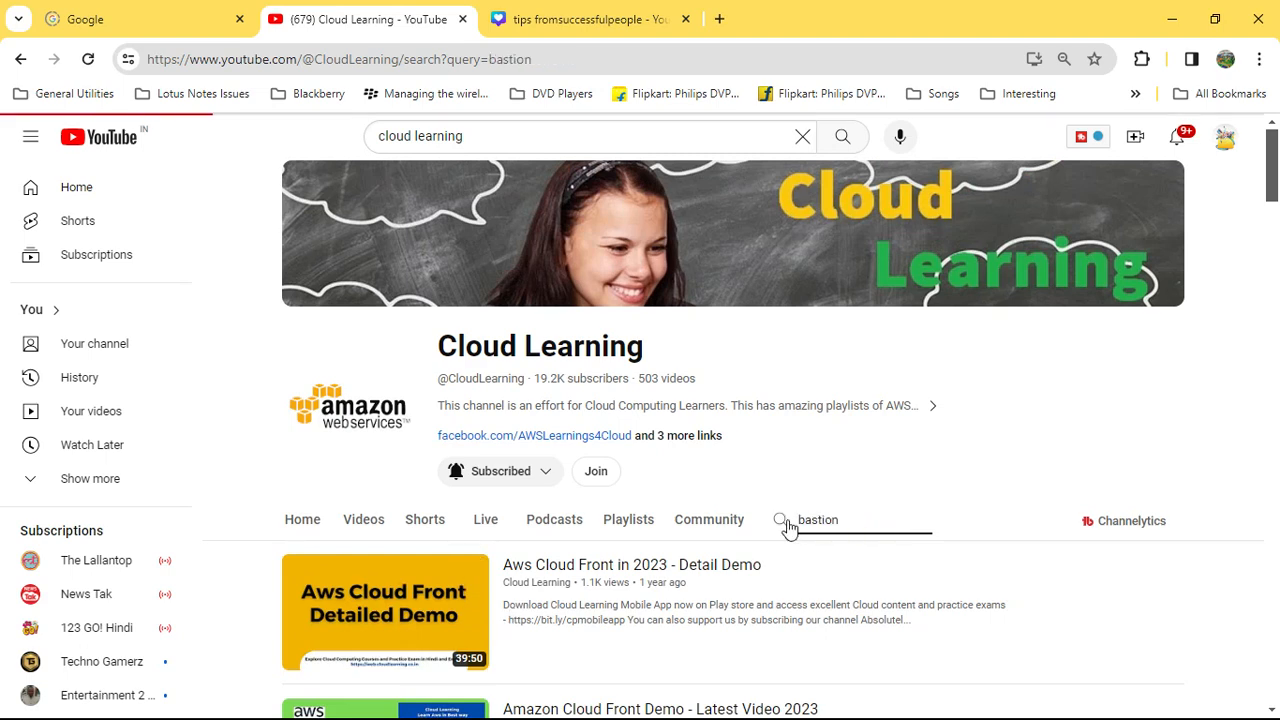
{"action": "scroll", "coordinate": [812, 532], "scroll_direction": "down", "scroll_amount": 2}
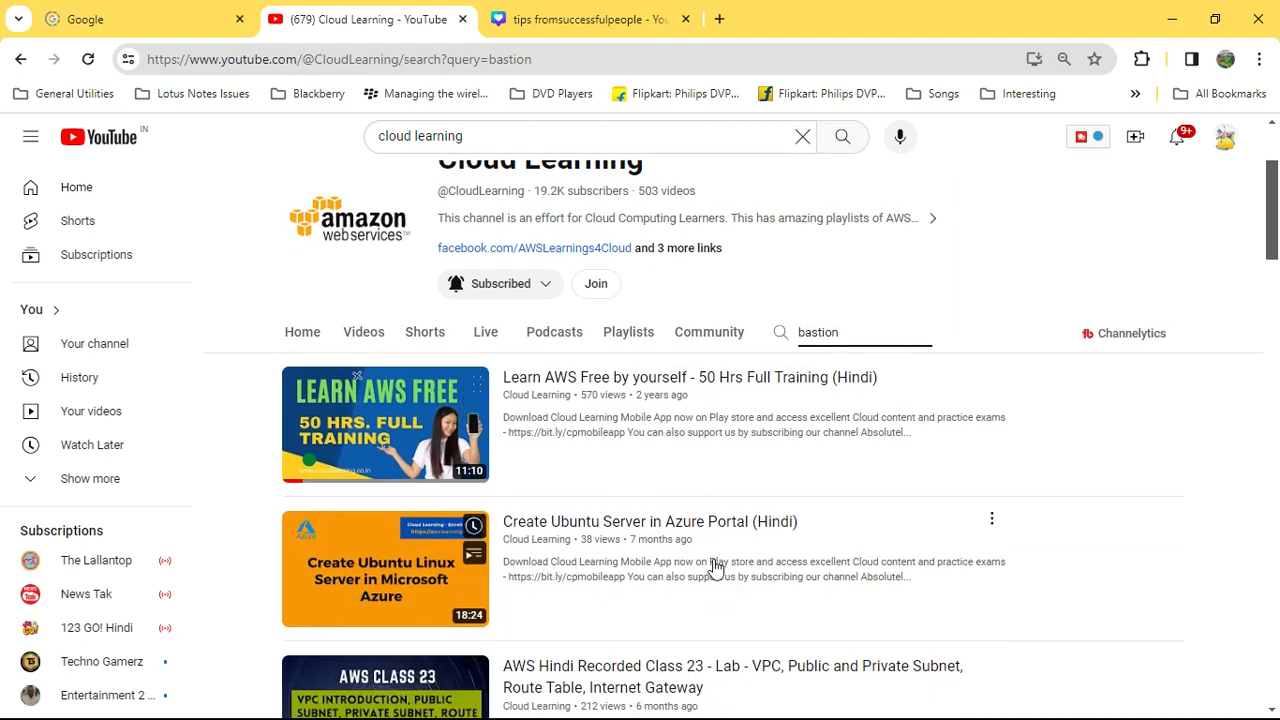
- Search the channel for 's3 bucket' and scroll the results, topped by the Bucket Policy video
{"action": "left_click_drag", "start_coordinate": [854, 336], "coordinate": [772, 340]}
{"action": "type", "text": "s3 bucket"}
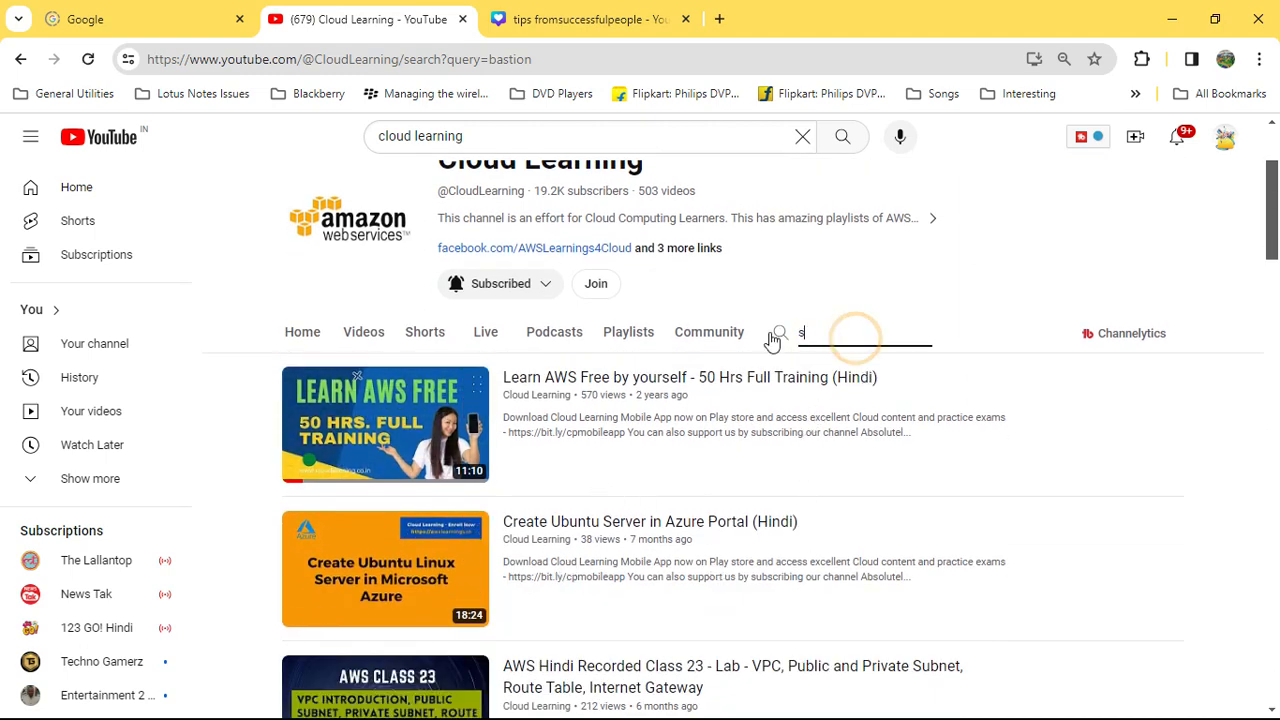
{"action": "key", "text": "Return"}
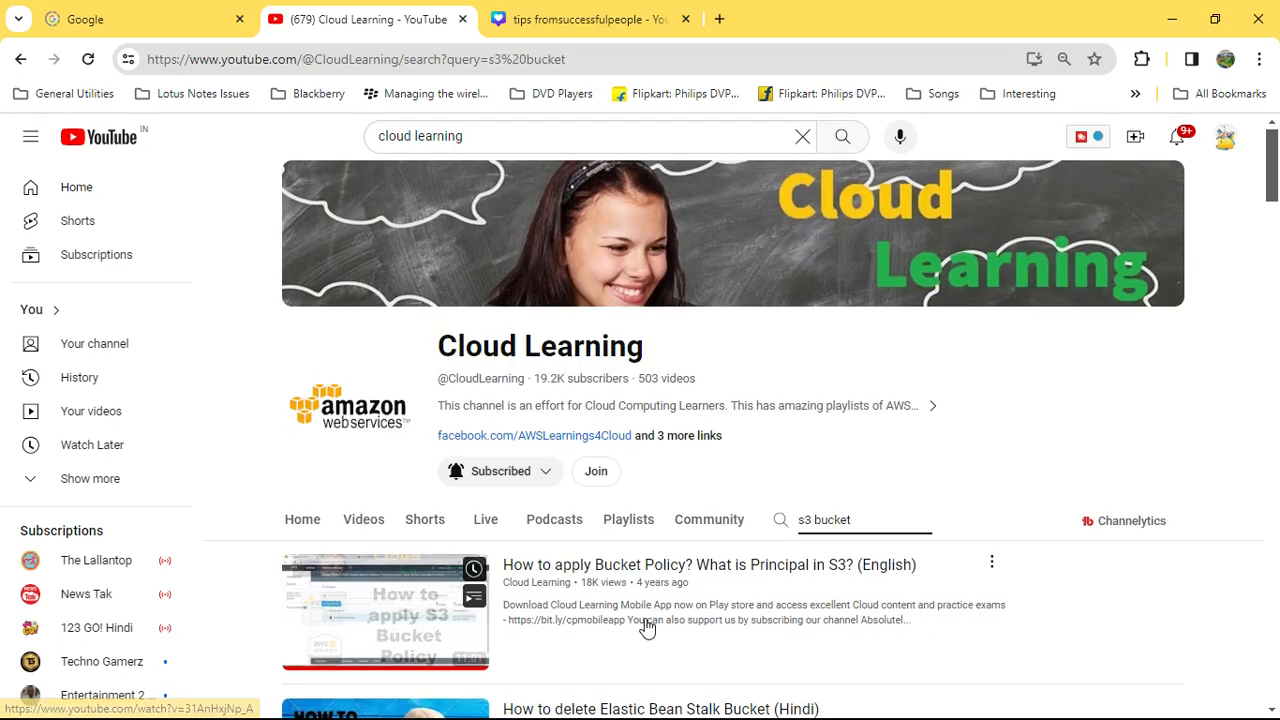
{"action": "scroll", "coordinate": [884, 528], "scroll_direction": "down", "scroll_amount": 2}
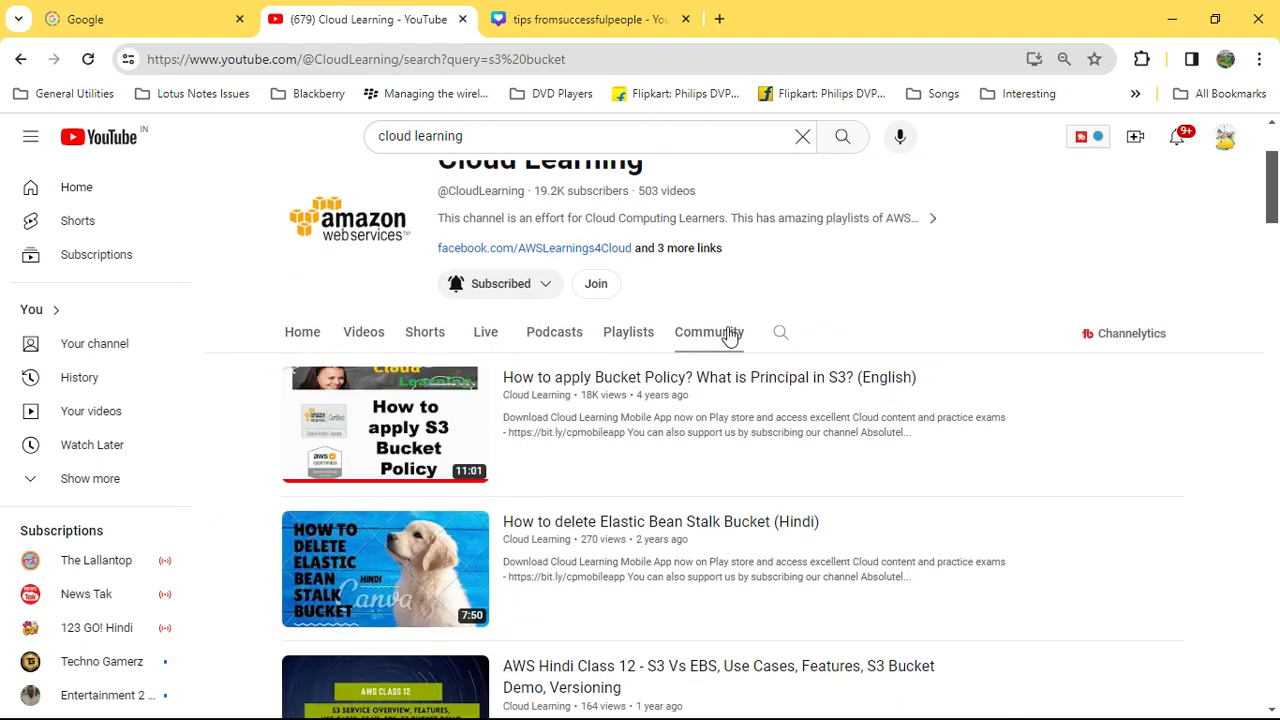
- Search the channel for 'ebs', browse the EBS exam tips results, then minimize Chrome
{"action": "left_click", "coordinate": [780, 334]}
{"action": "type", "text": "ebs"}
{"action": "key", "text": "Return"}
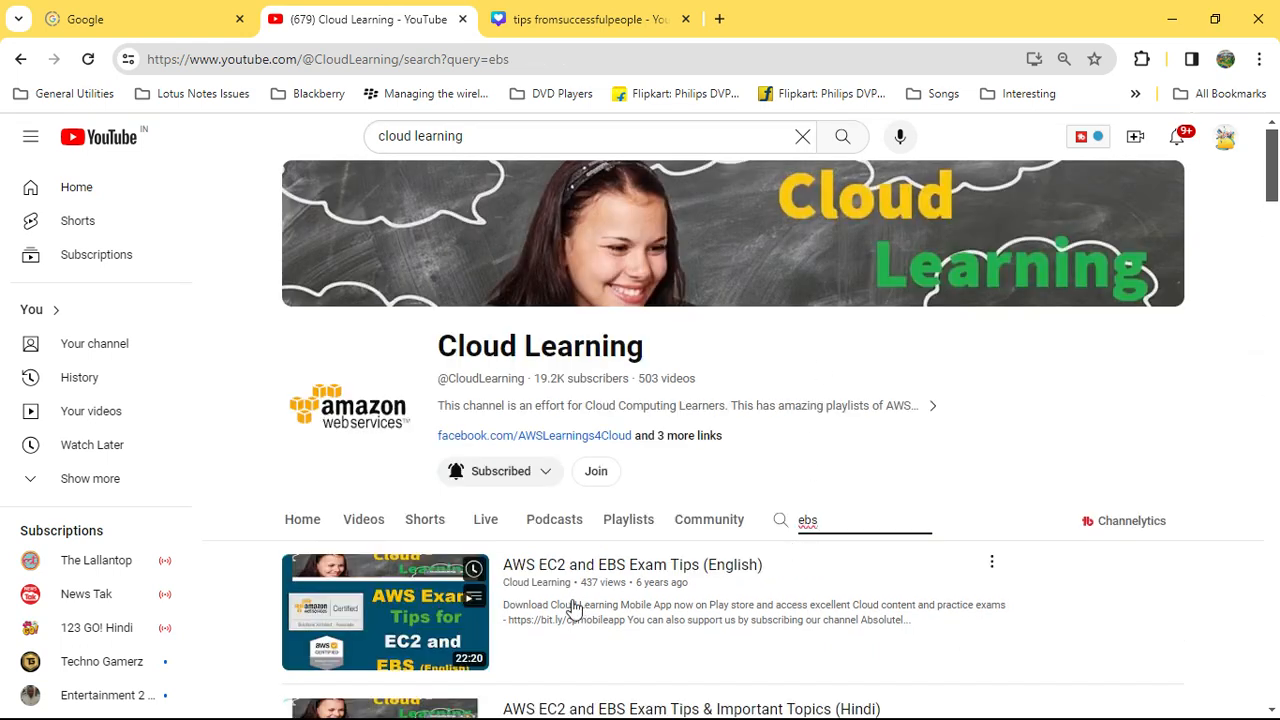
{"action": "scroll", "coordinate": [730, 602], "scroll_direction": "down", "scroll_amount": 2}
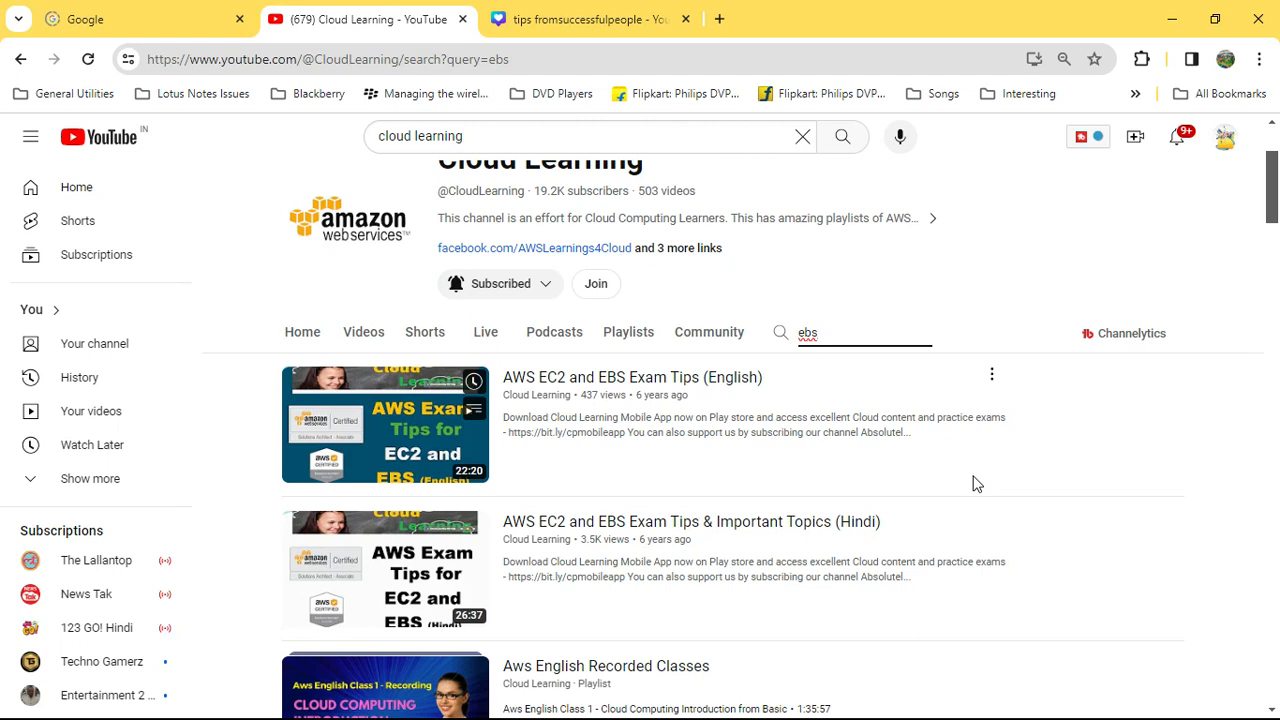
{"action": "scroll", "coordinate": [970, 482], "scroll_direction": "up", "scroll_amount": 2}
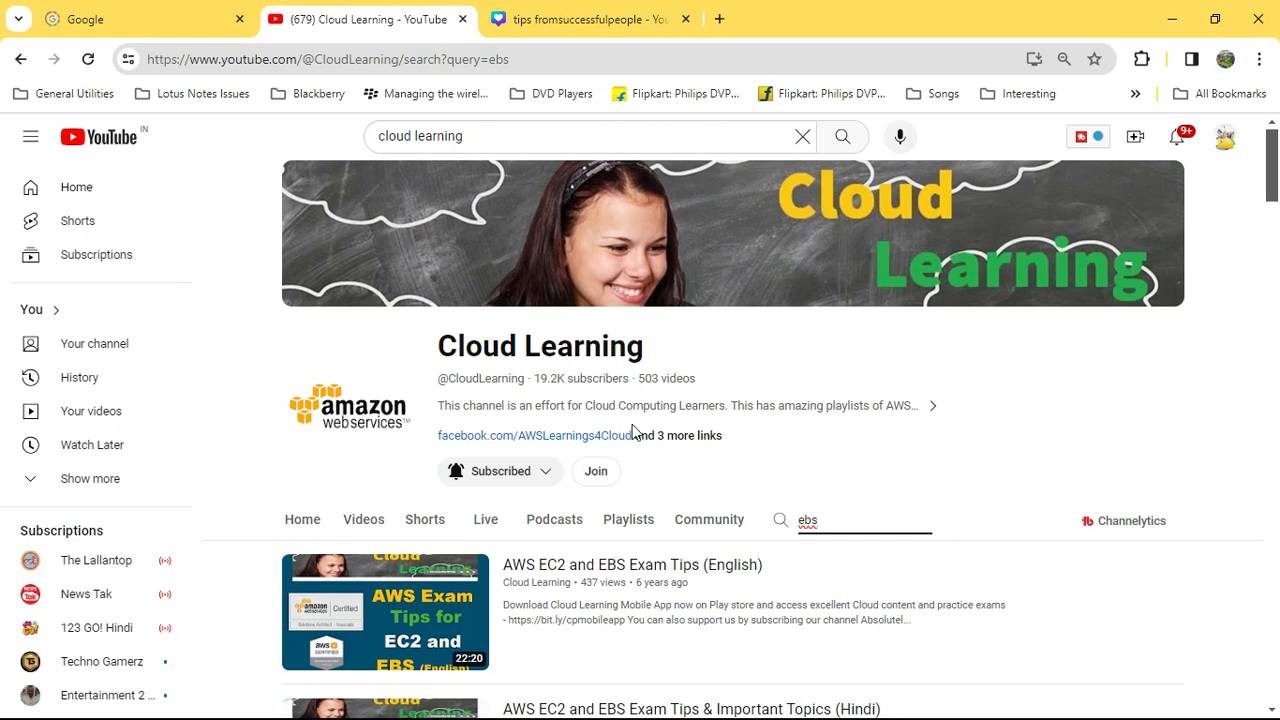
{"action": "left_click", "coordinate": [1174, 34]}
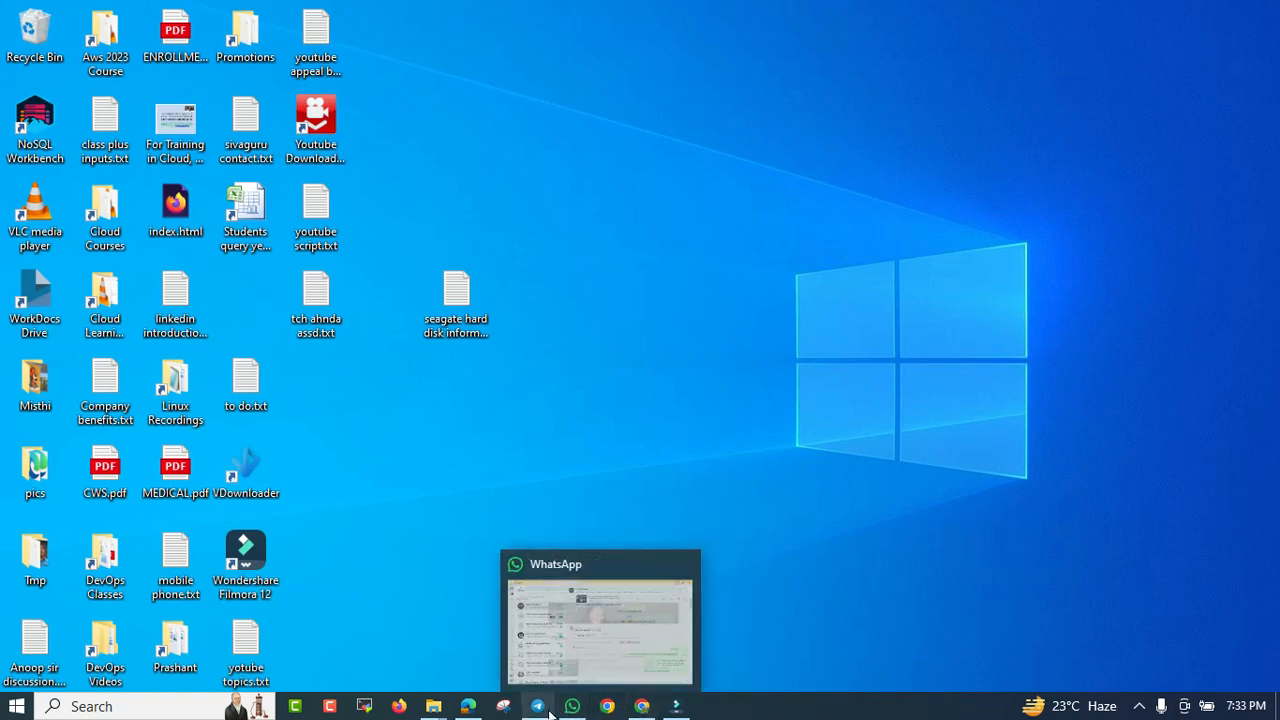
- Restore Edge and switch across the Azure Home tabs to the rightmost portal tab
{"action": "left_click", "coordinate": [470, 708]}
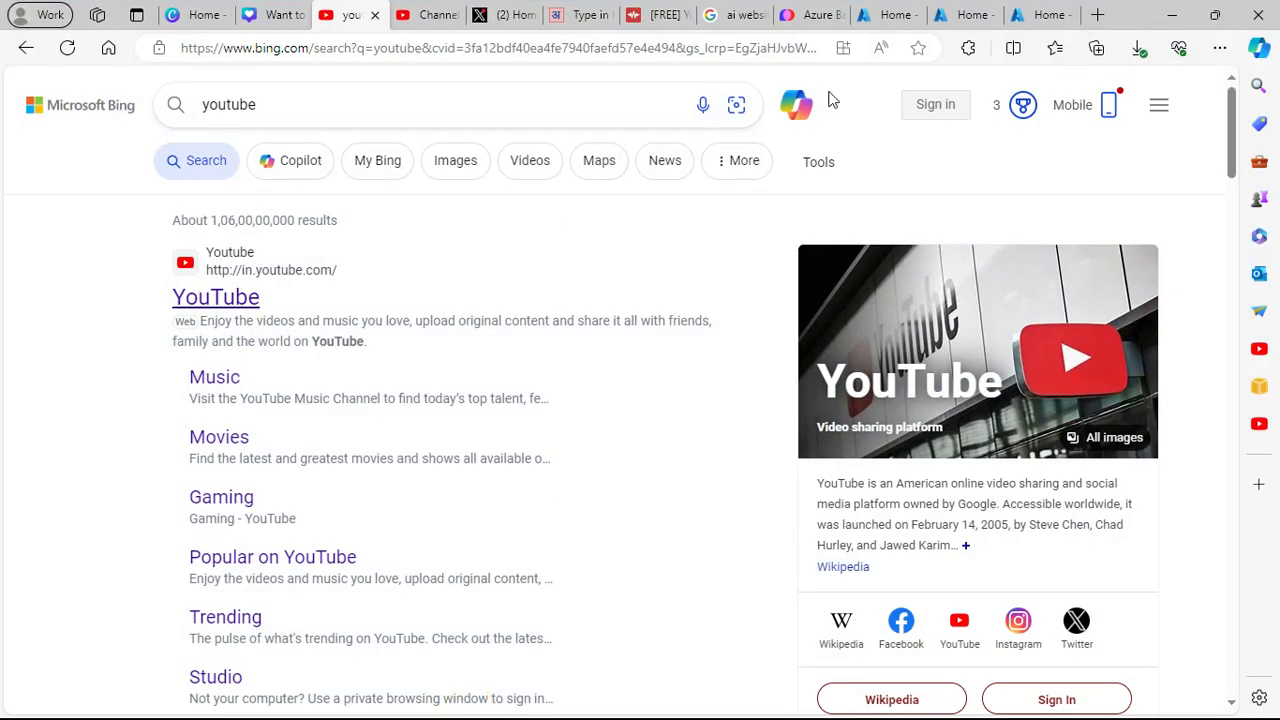
{"action": "left_click", "coordinate": [888, 15]}
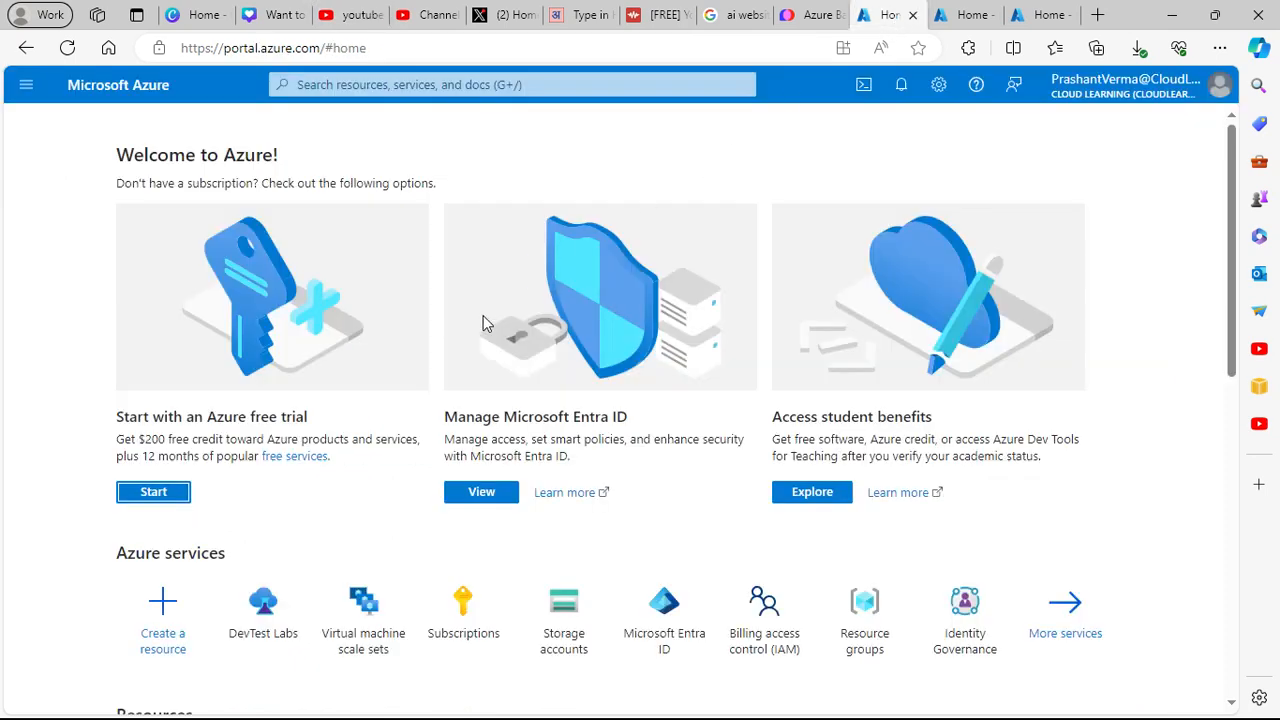
{"action": "left_click", "coordinate": [966, 12]}
{"action": "left_click", "coordinate": [1038, 14]}
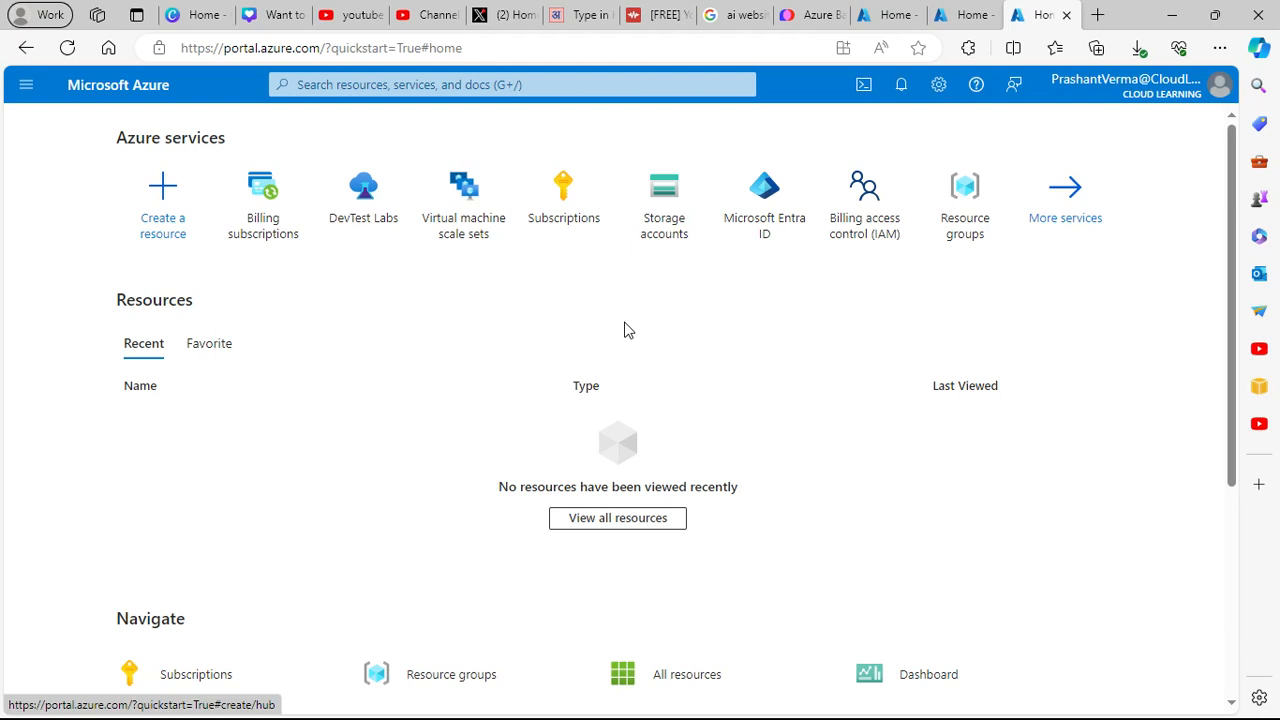
- Search 'vm', open Virtual machines, and choose Create > Azure virtual machine
{"action": "left_click", "coordinate": [414, 86]}
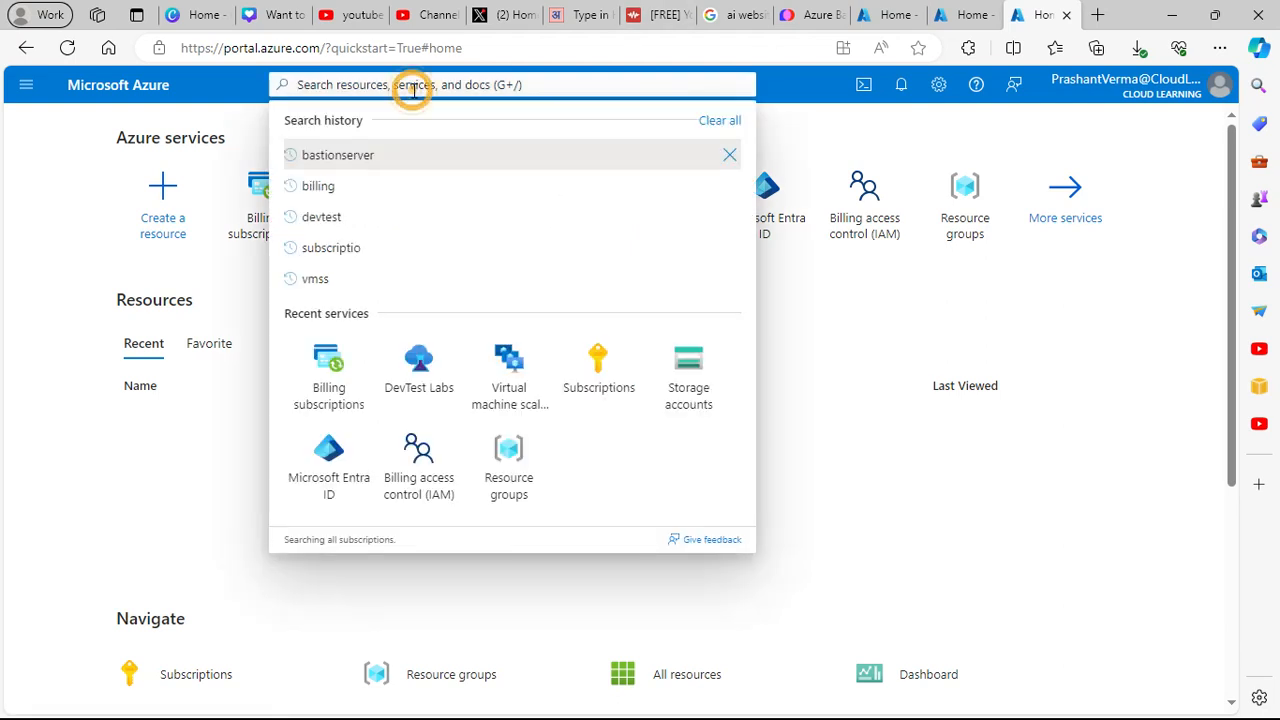
{"action": "type", "text": "vm"}
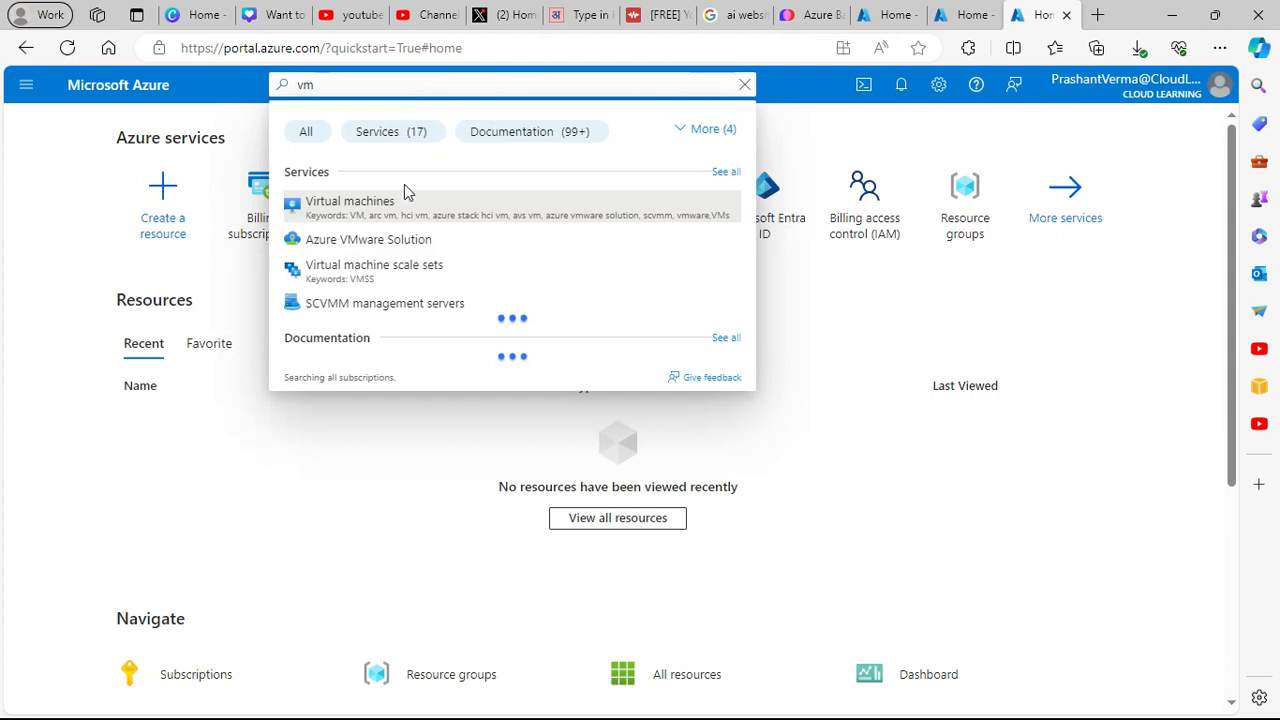
{"action": "left_click", "coordinate": [393, 204]}
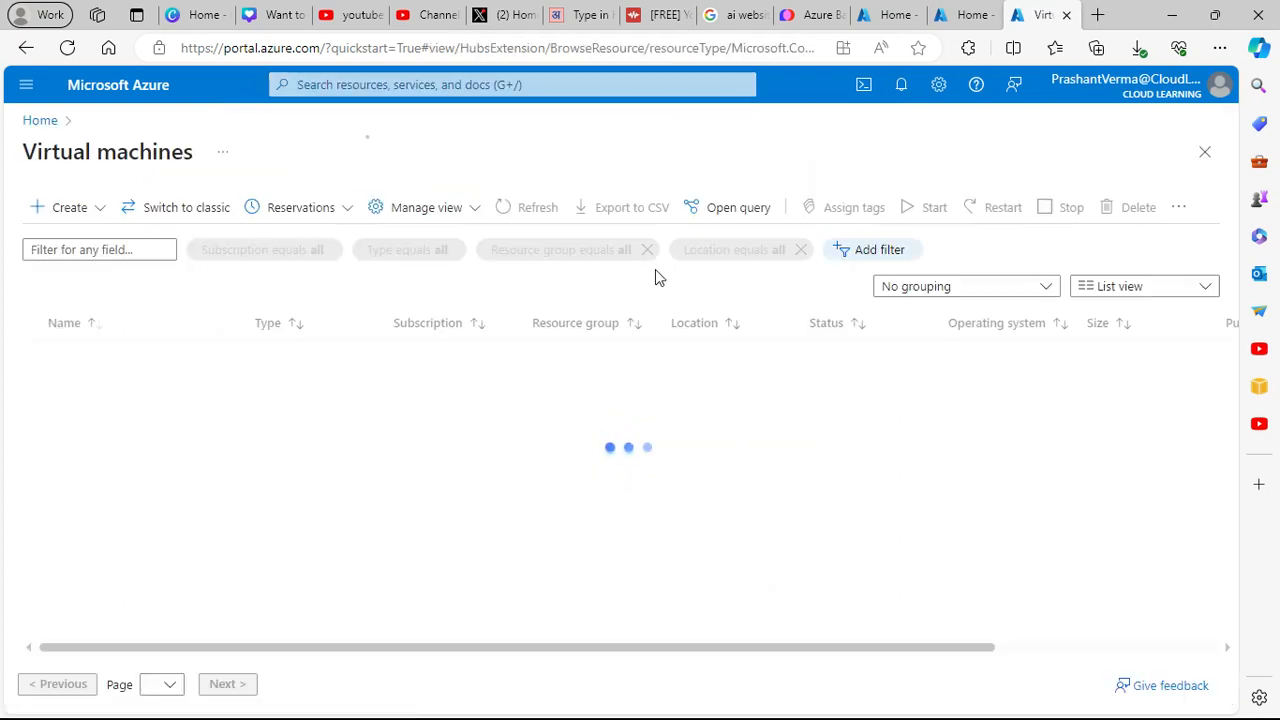
{"action": "left_click", "coordinate": [626, 607]}
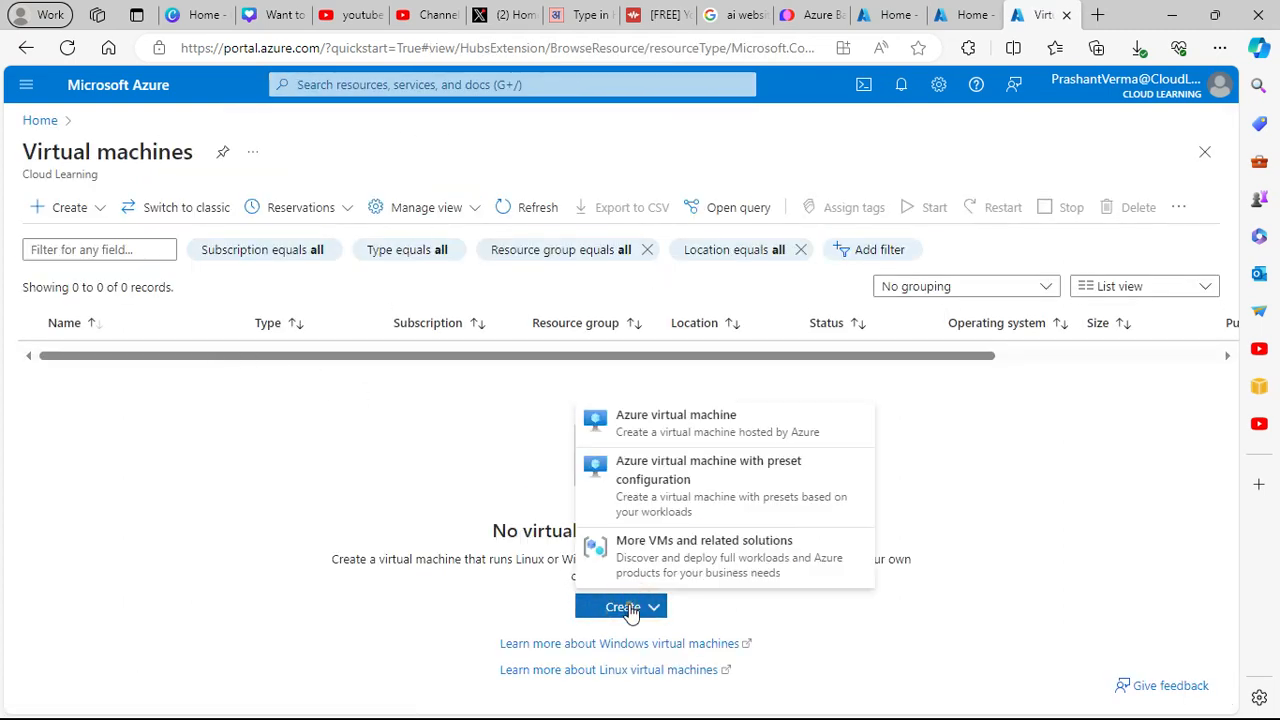
{"action": "left_click", "coordinate": [689, 431]}
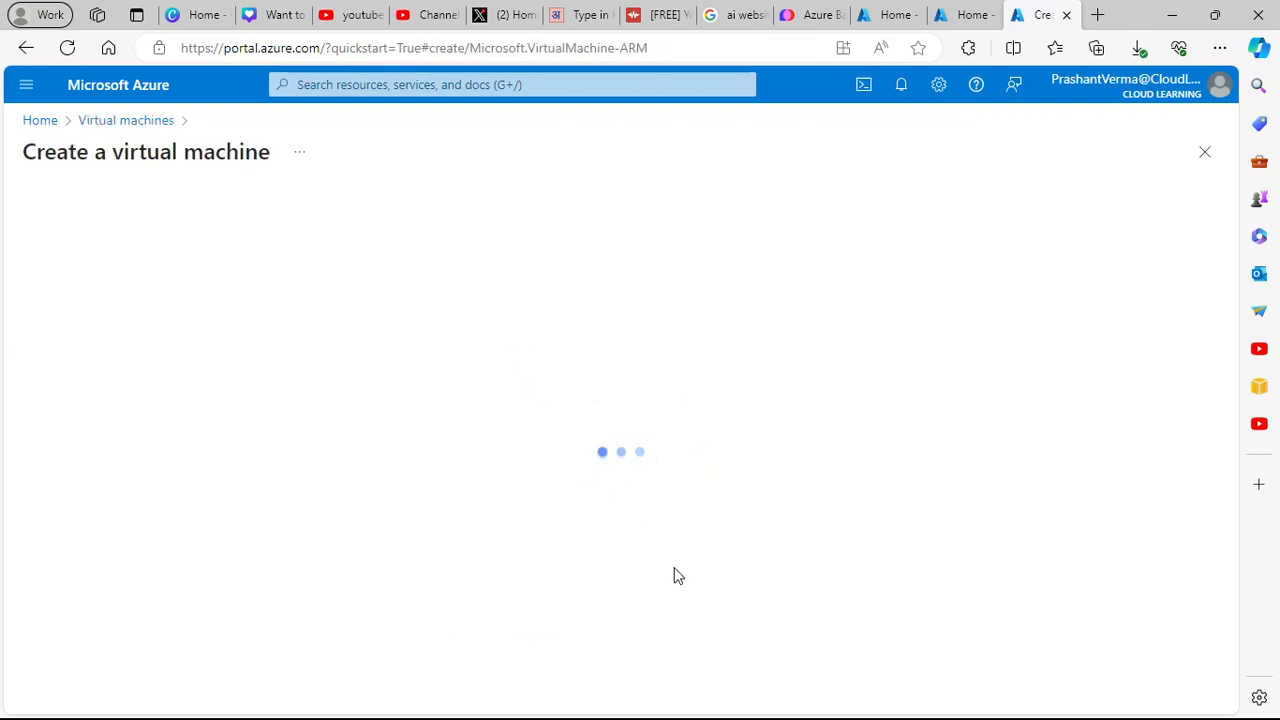
- Create a new resource group named testbastion for the VM
{"action": "left_click", "coordinate": [372, 453]}
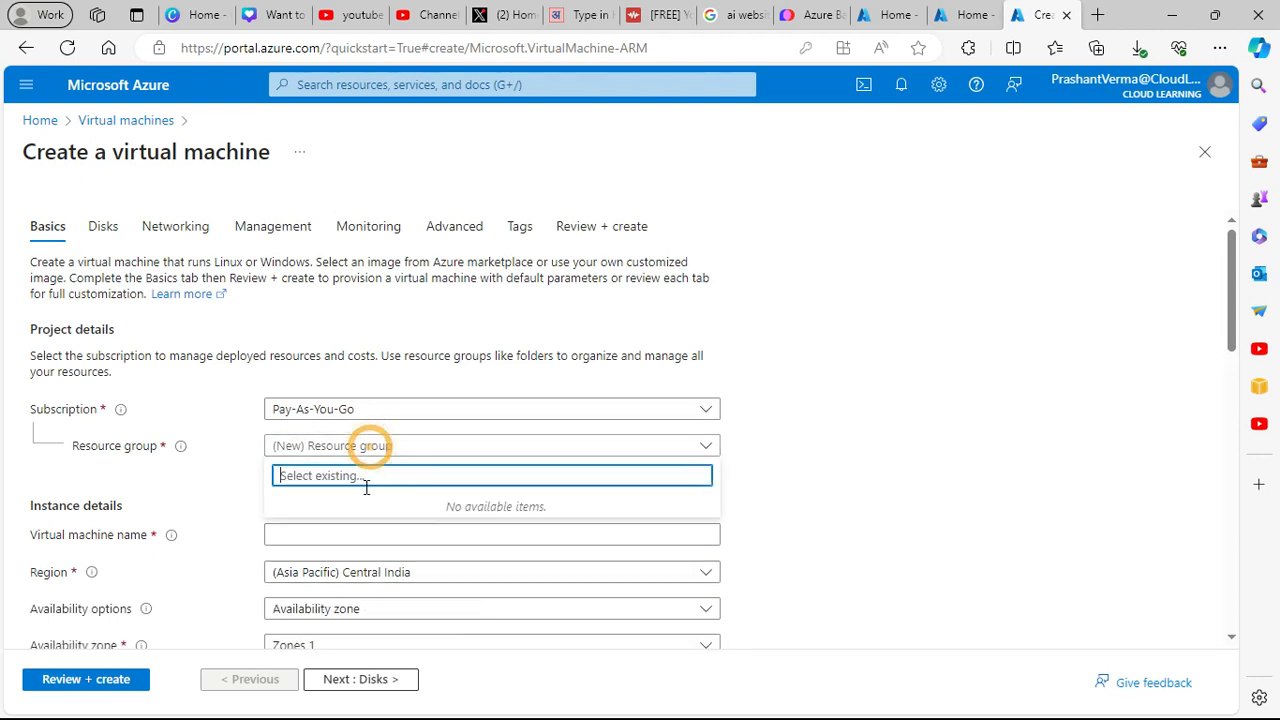
{"action": "left_click", "coordinate": [820, 468]}
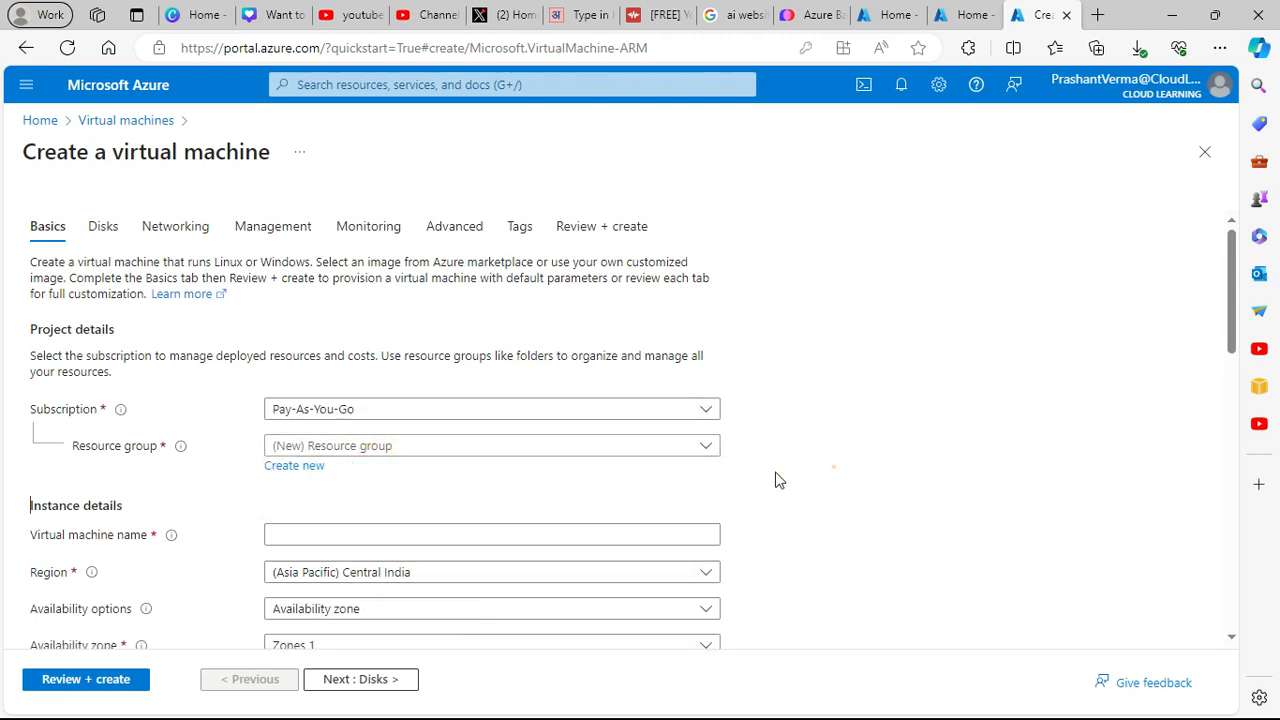
{"action": "left_click", "coordinate": [296, 466]}
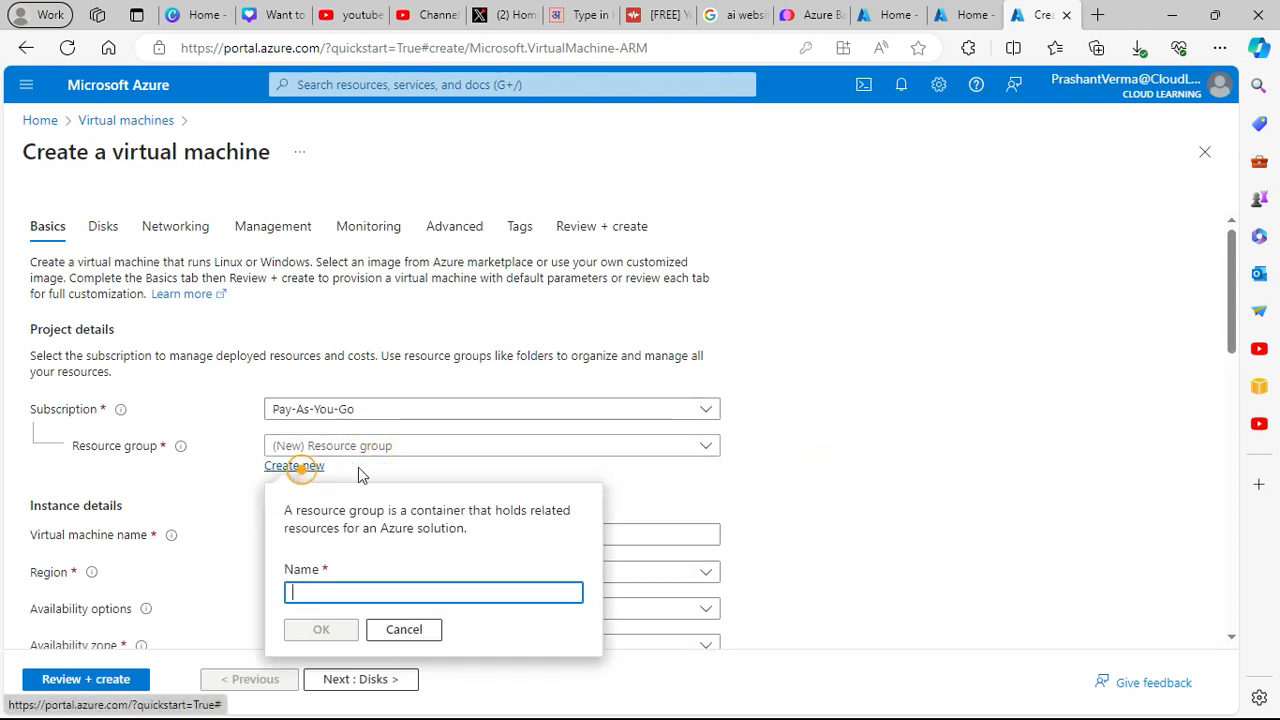
{"action": "left_click", "coordinate": [338, 592]}
{"action": "type", "text": "Test"}
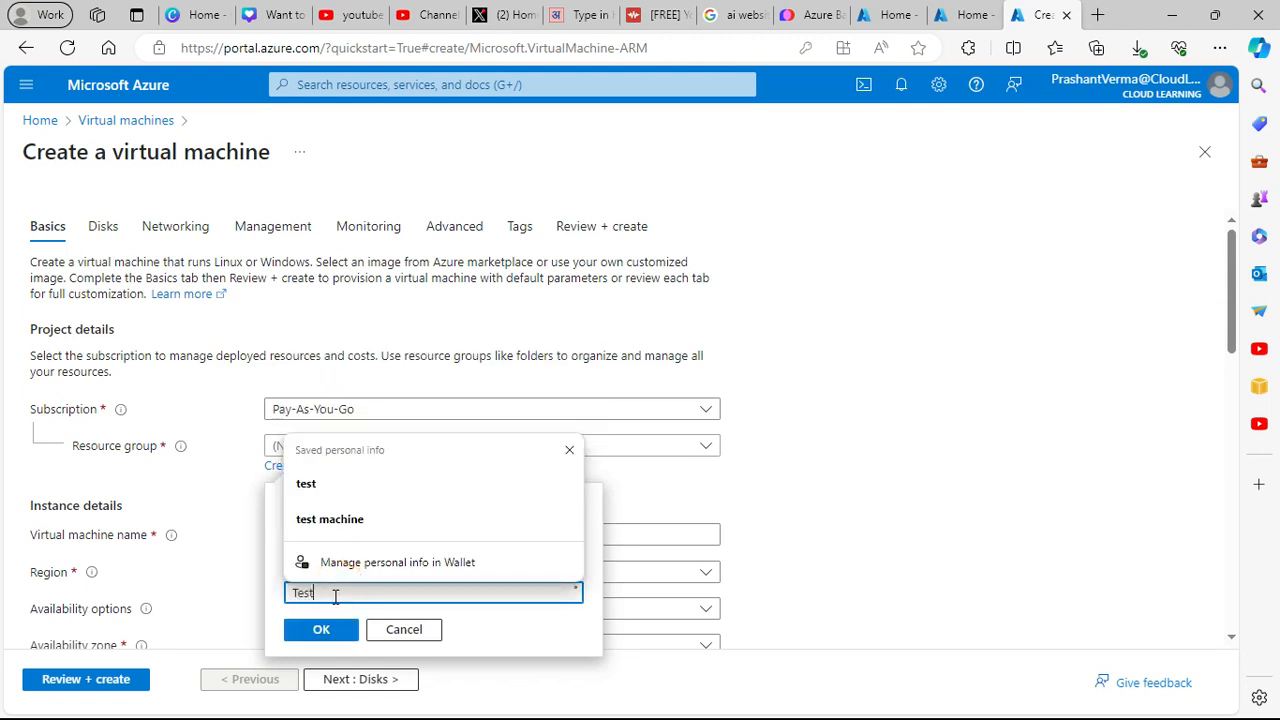
{"action": "left_click", "coordinate": [872, 500]}
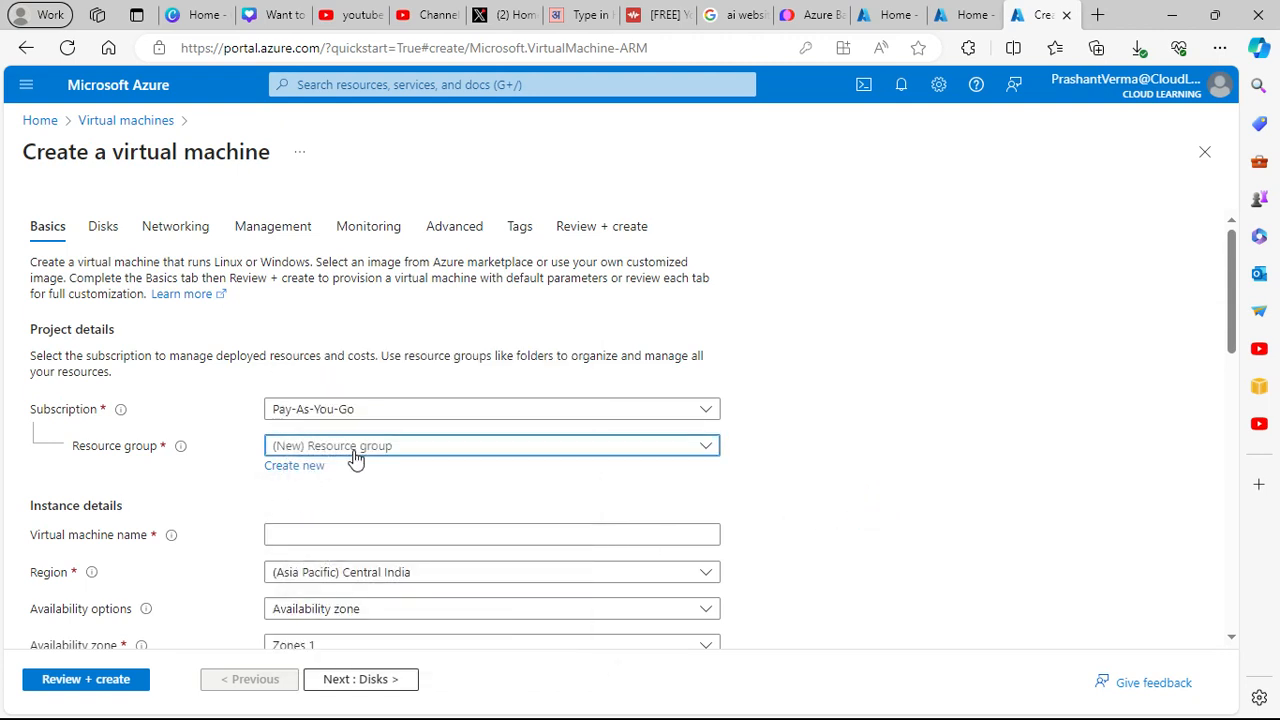
{"action": "left_click", "coordinate": [352, 447]}
{"action": "left_click", "coordinate": [238, 469]}
{"action": "left_click", "coordinate": [296, 467]}
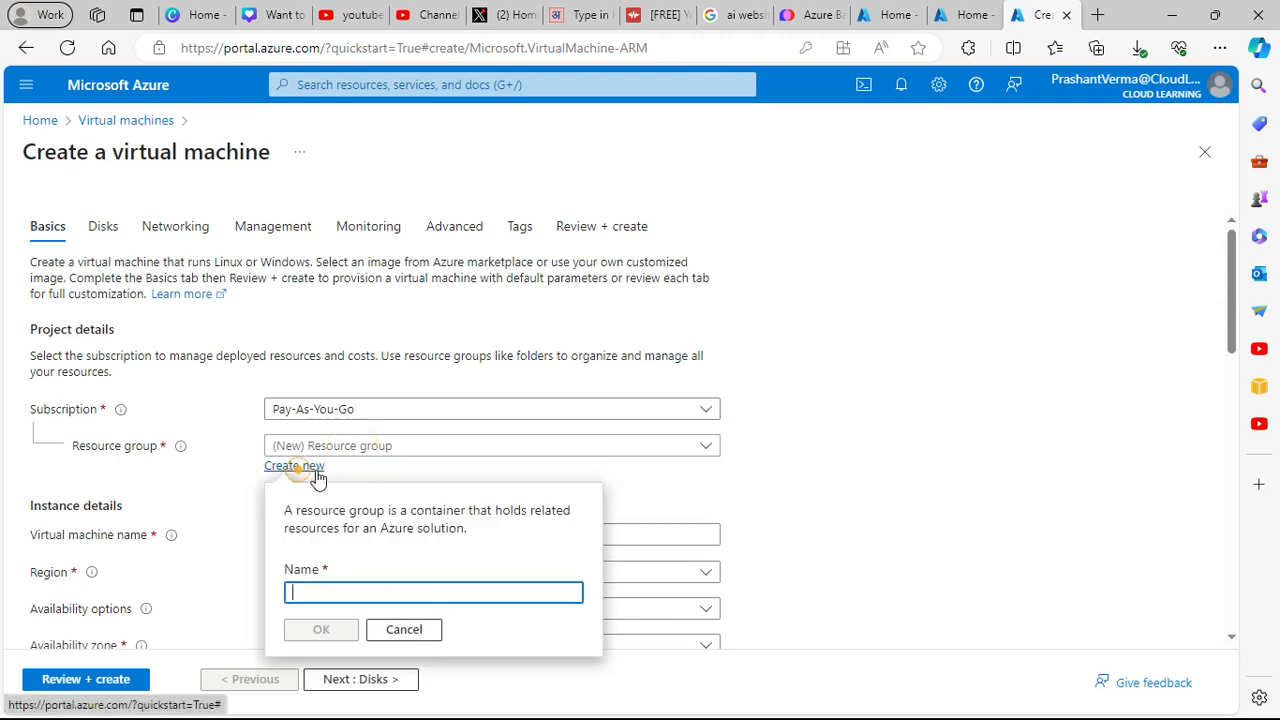
{"action": "left_click", "coordinate": [336, 590]}
{"action": "type", "text": "stbastion"}
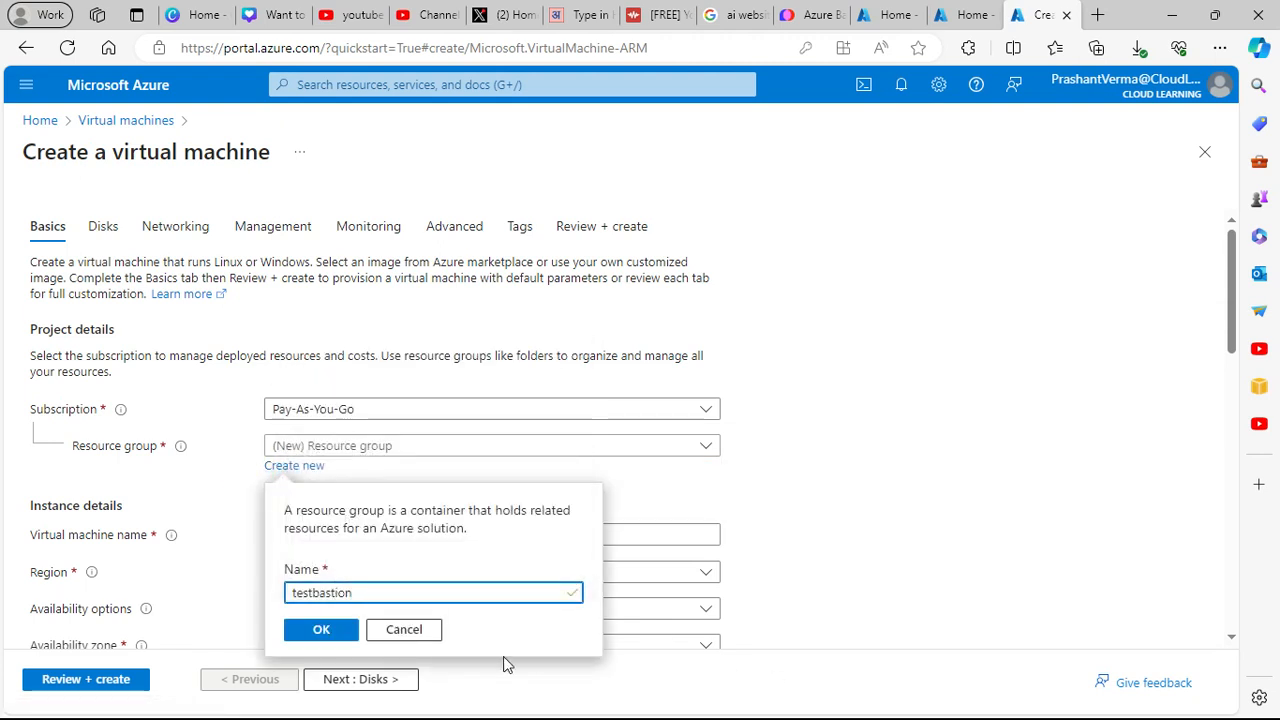
{"action": "left_click", "coordinate": [323, 627]}
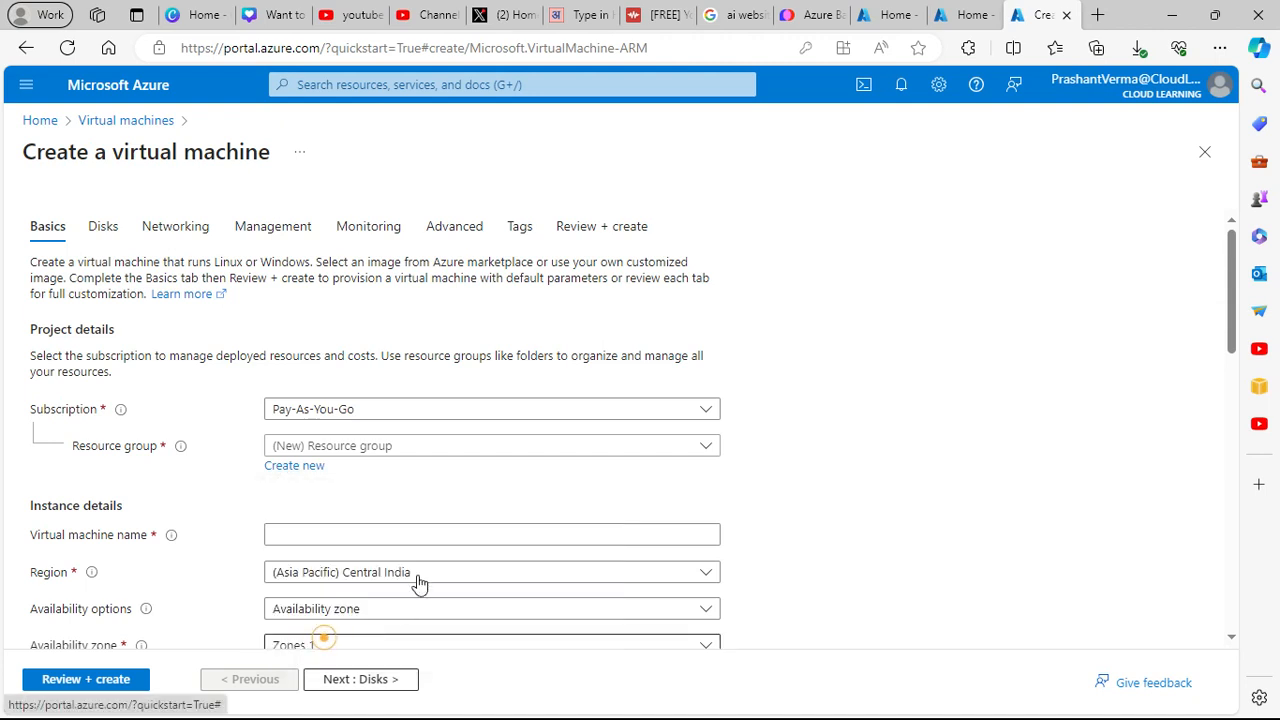
- Name the VM bastiontest and select the Windows Server 2016 Datacenter - x64 Gen2 image
{"action": "left_click", "coordinate": [296, 544]}
{"action": "type", "text": "bastiontest"}
{"action": "scroll", "coordinate": [477, 583], "scroll_direction": "down", "scroll_amount": 3}
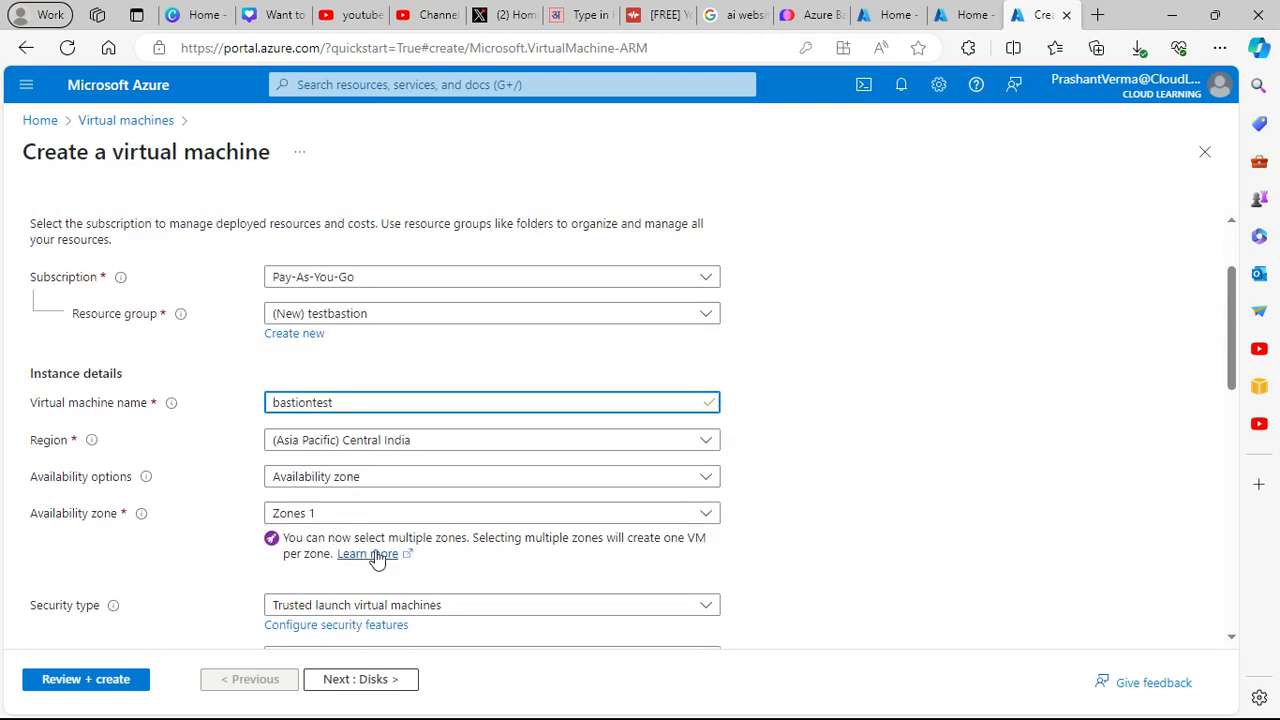
{"action": "scroll", "coordinate": [370, 557], "scroll_direction": "down", "scroll_amount": 3}
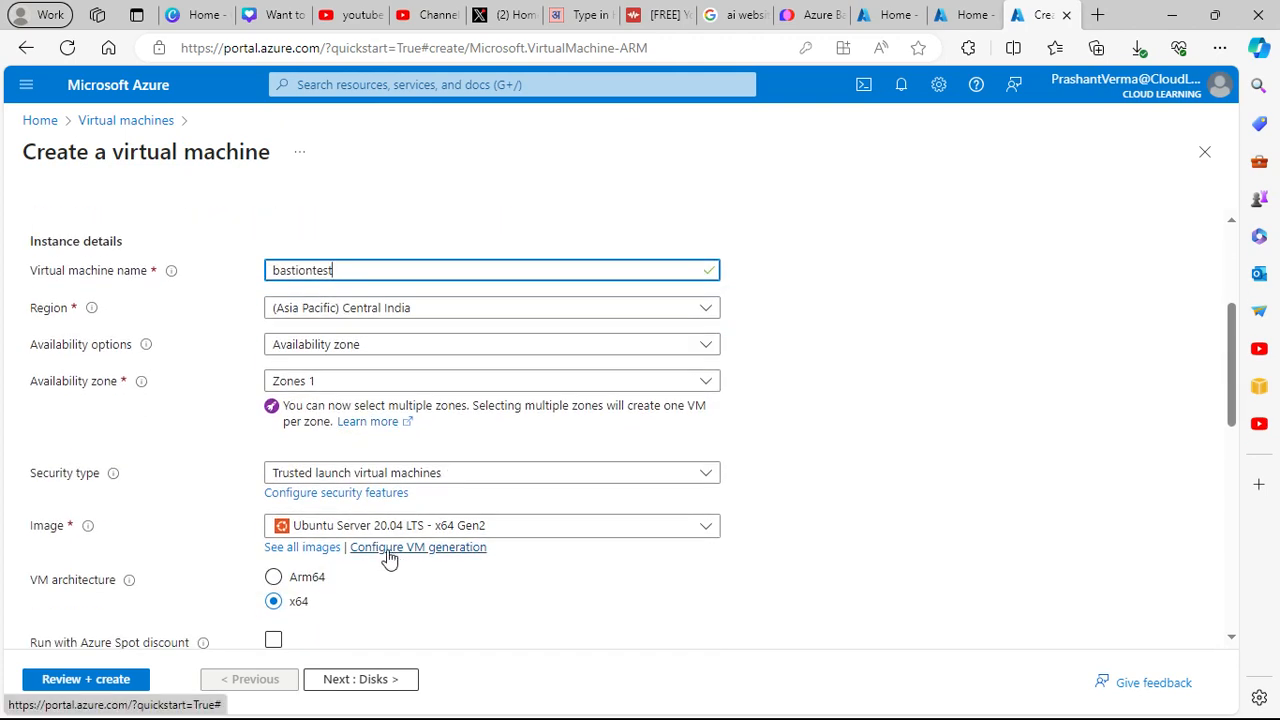
{"action": "left_click", "coordinate": [543, 535]}
{"action": "left_click", "coordinate": [426, 208]}
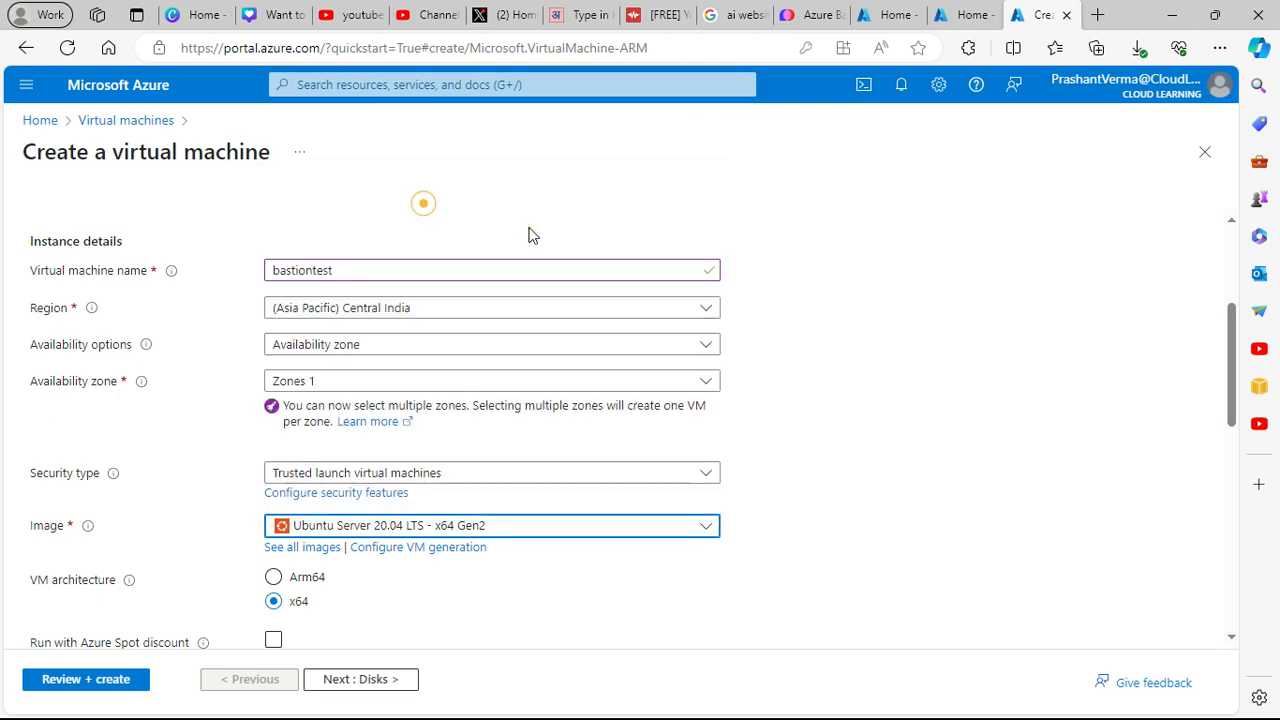
{"action": "scroll", "coordinate": [505, 558], "scroll_direction": "down", "scroll_amount": 3}
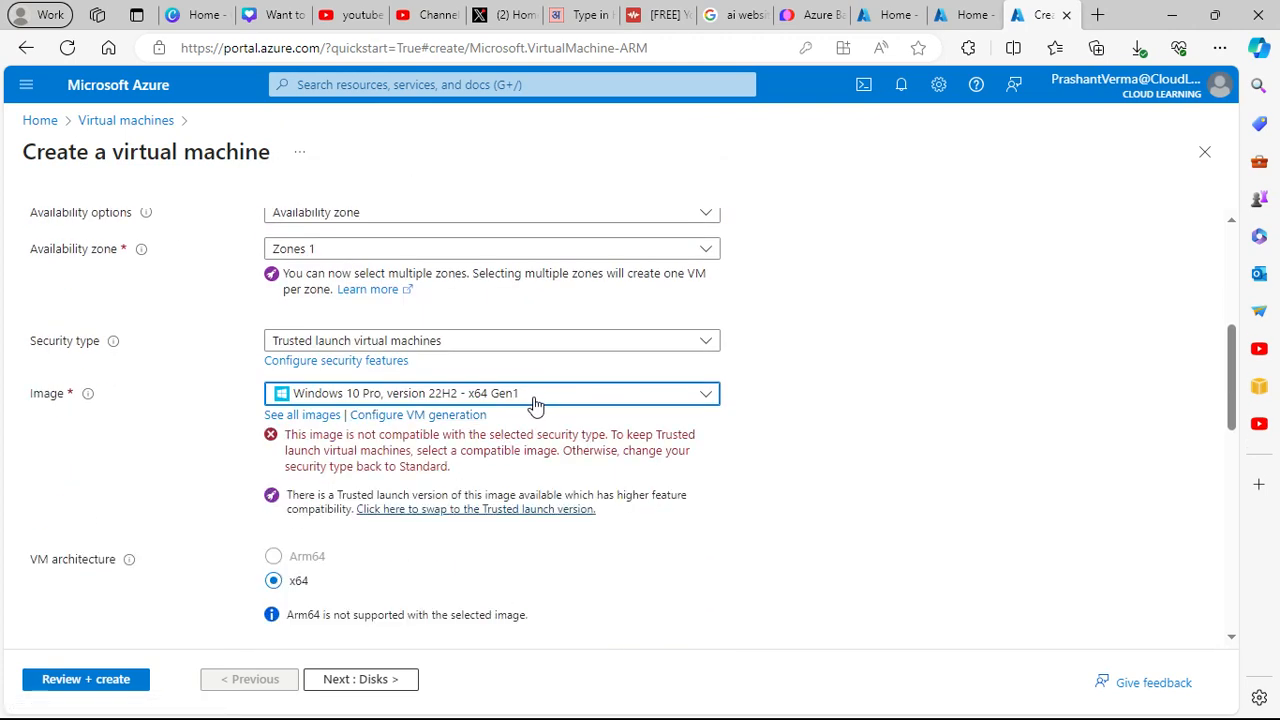
{"action": "scroll", "coordinate": [535, 403], "scroll_direction": "up", "scroll_amount": 6}
{"action": "scroll", "coordinate": [471, 406], "scroll_direction": "down", "scroll_amount": 4}
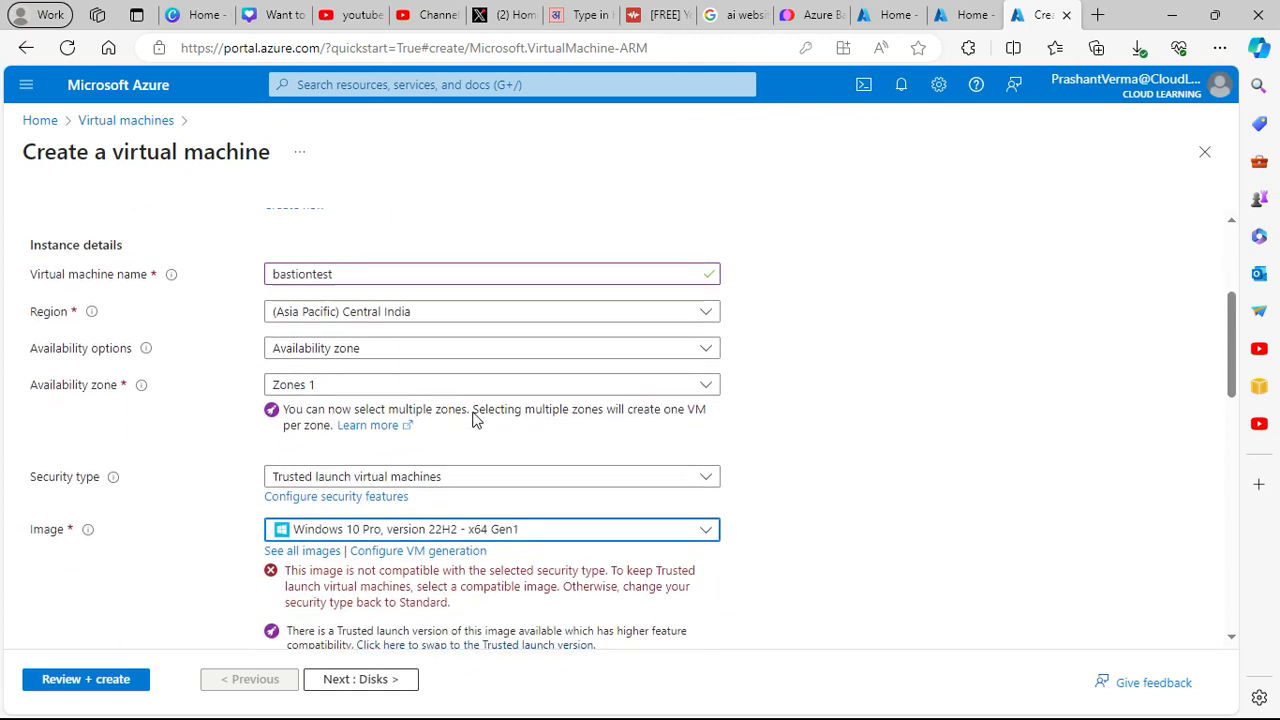
{"action": "left_click", "coordinate": [430, 528]}
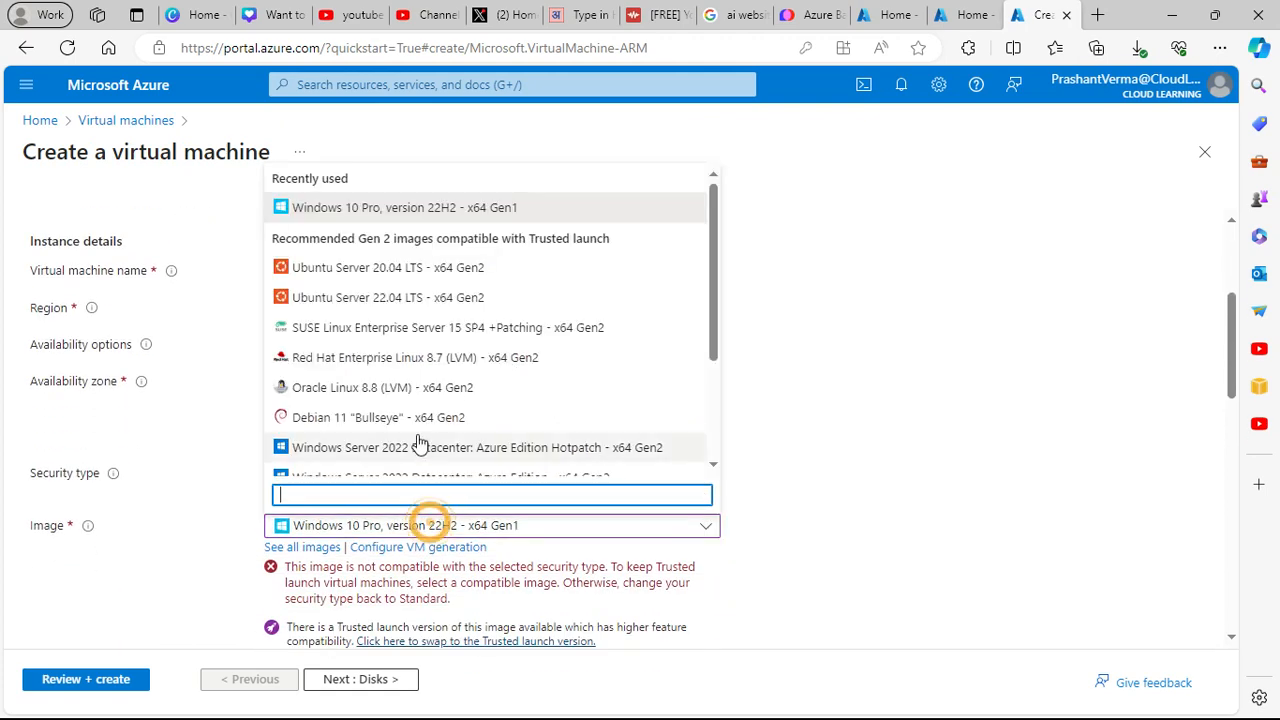
{"action": "scroll", "coordinate": [450, 429], "scroll_direction": "down", "scroll_amount": 3}
{"action": "left_click", "coordinate": [434, 400]}
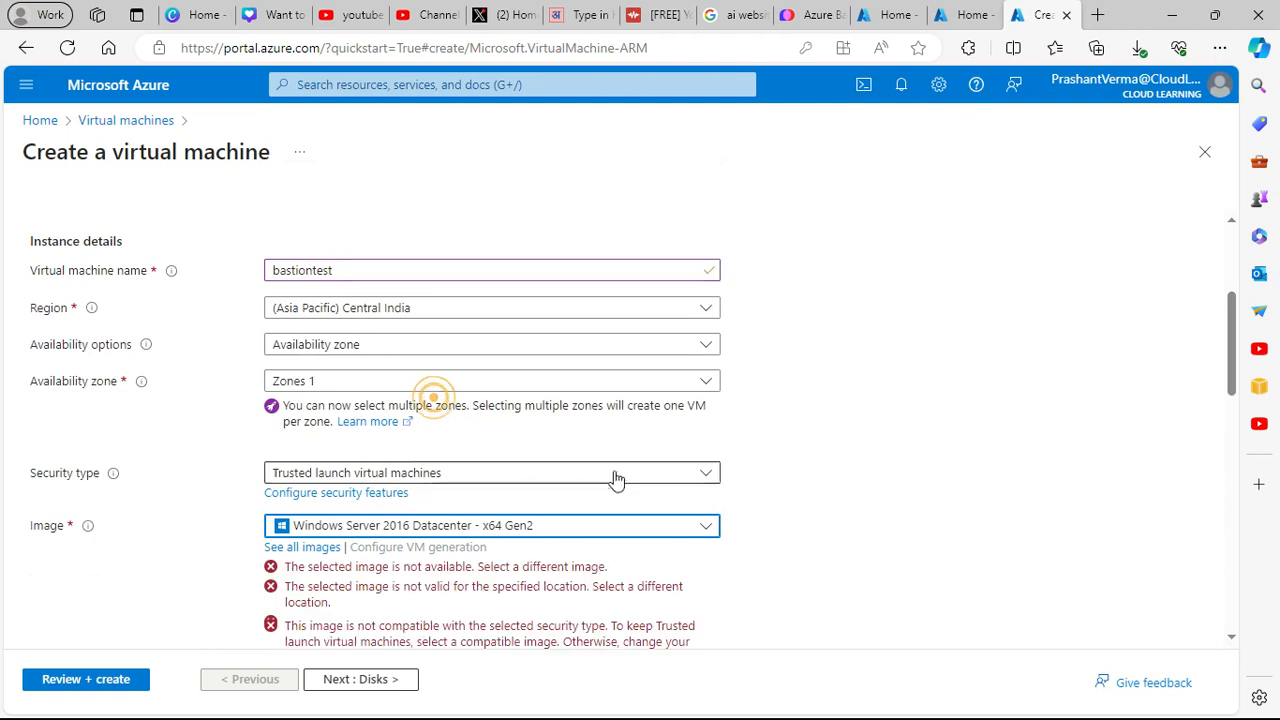
{"action": "scroll", "coordinate": [806, 555], "scroll_direction": "down", "scroll_amount": 2}
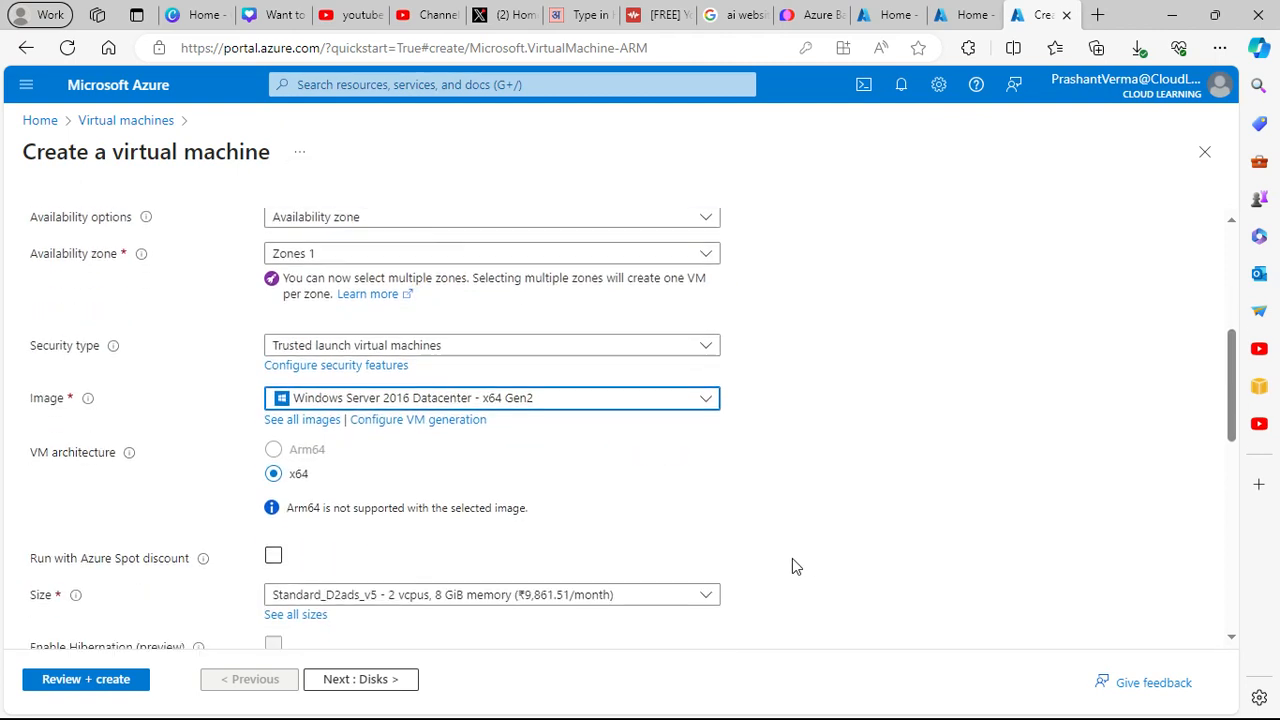
{"action": "scroll", "coordinate": [537, 527], "scroll_direction": "down", "scroll_amount": 3}
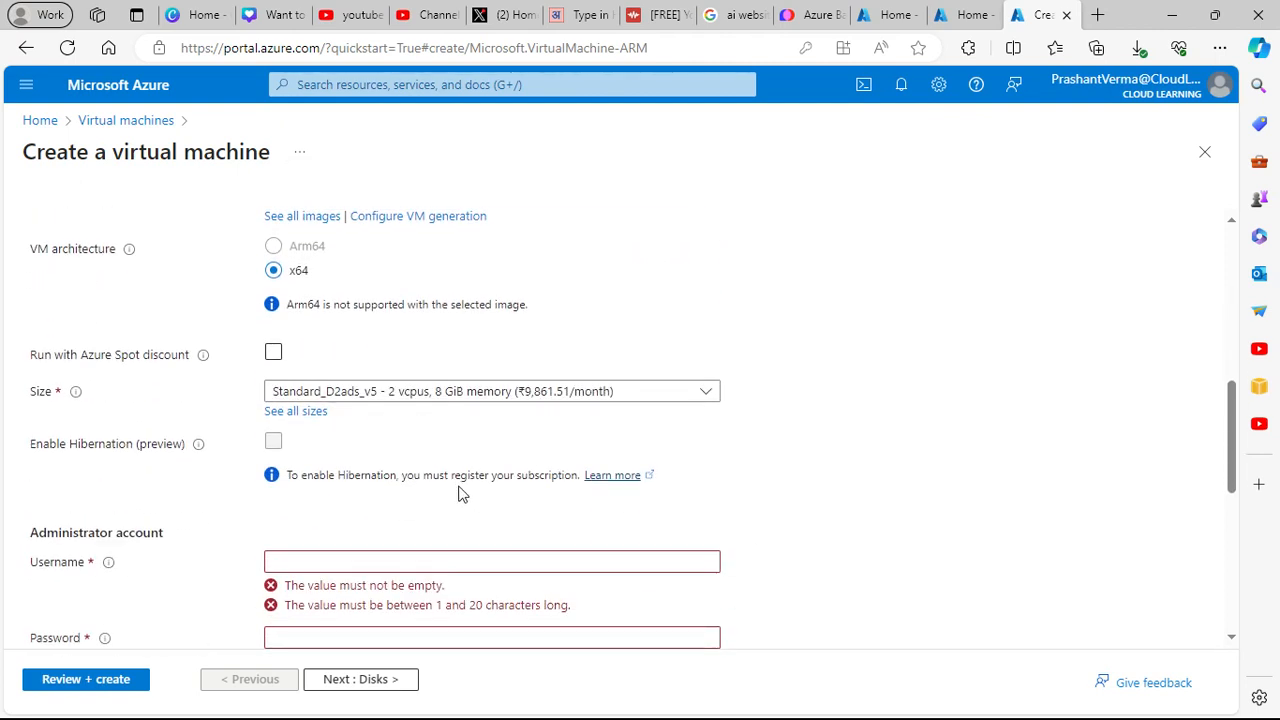
{"action": "left_click", "coordinate": [398, 393]}
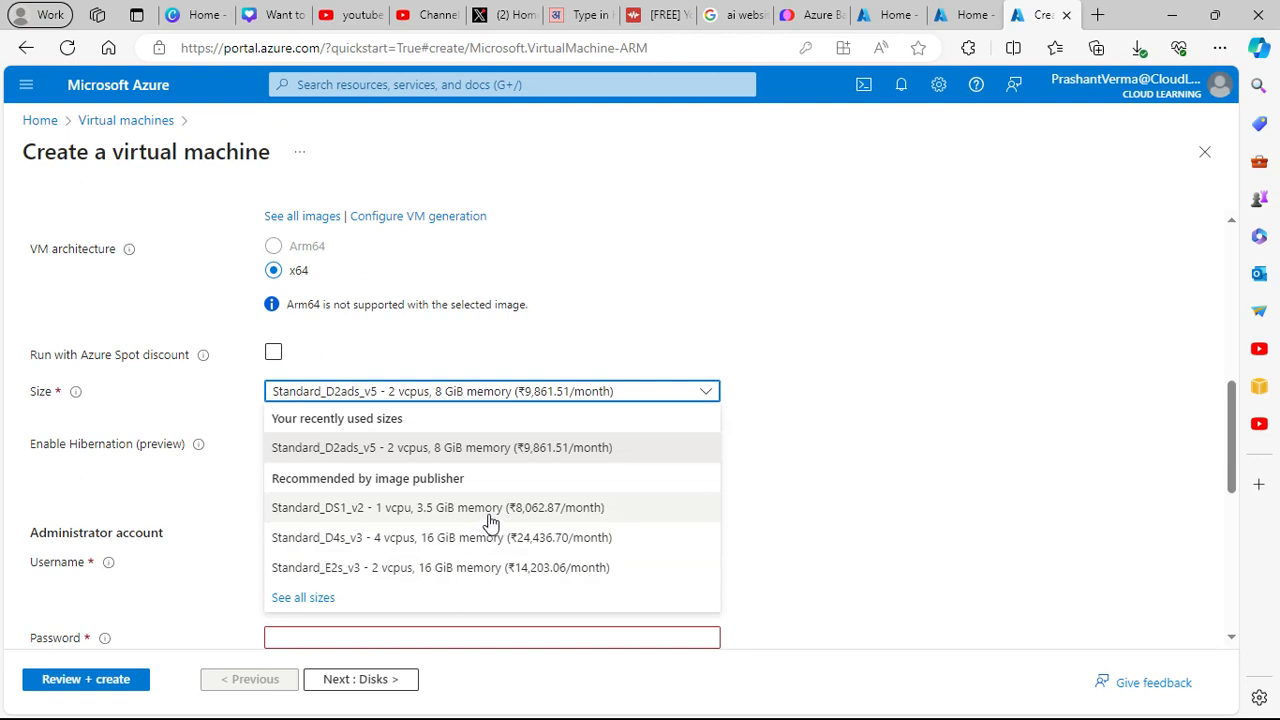
{"action": "left_click", "coordinate": [570, 451]}
{"action": "scroll", "coordinate": [735, 485], "scroll_direction": "down", "scroll_amount": 2}
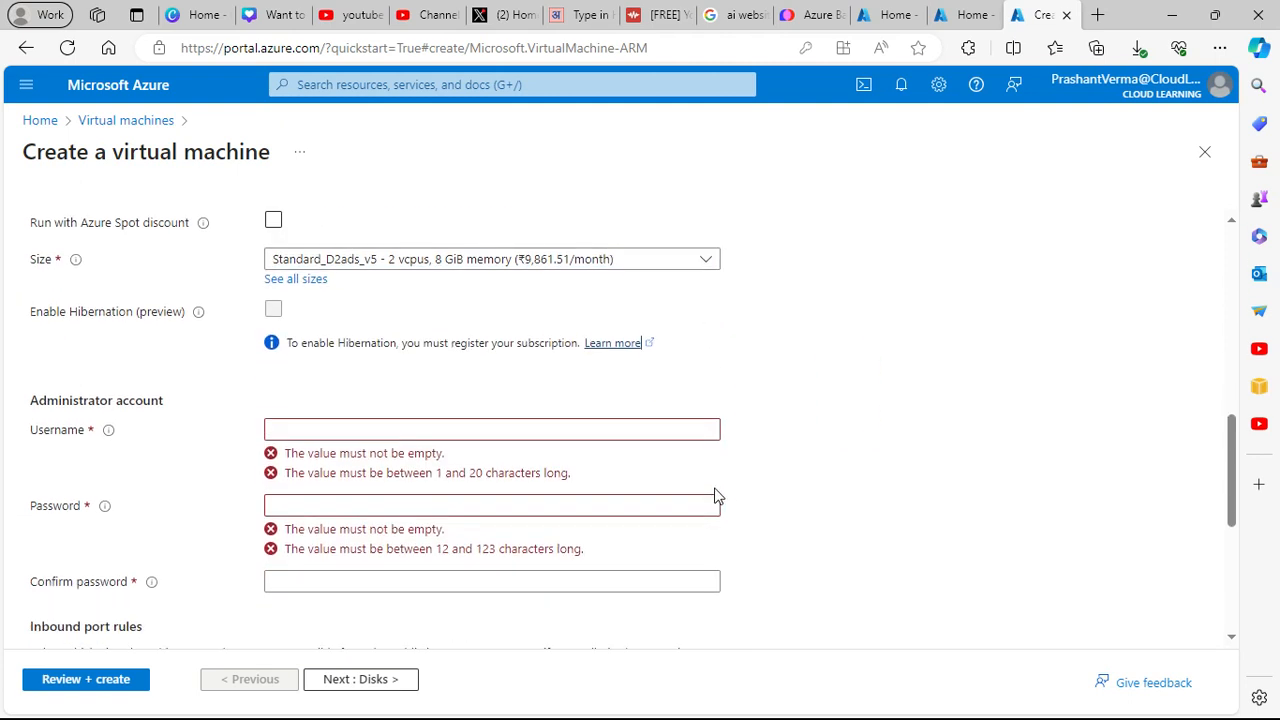
- Fill in the administrator username, password and password confirmation
{"action": "left_click", "coordinate": [320, 428]}
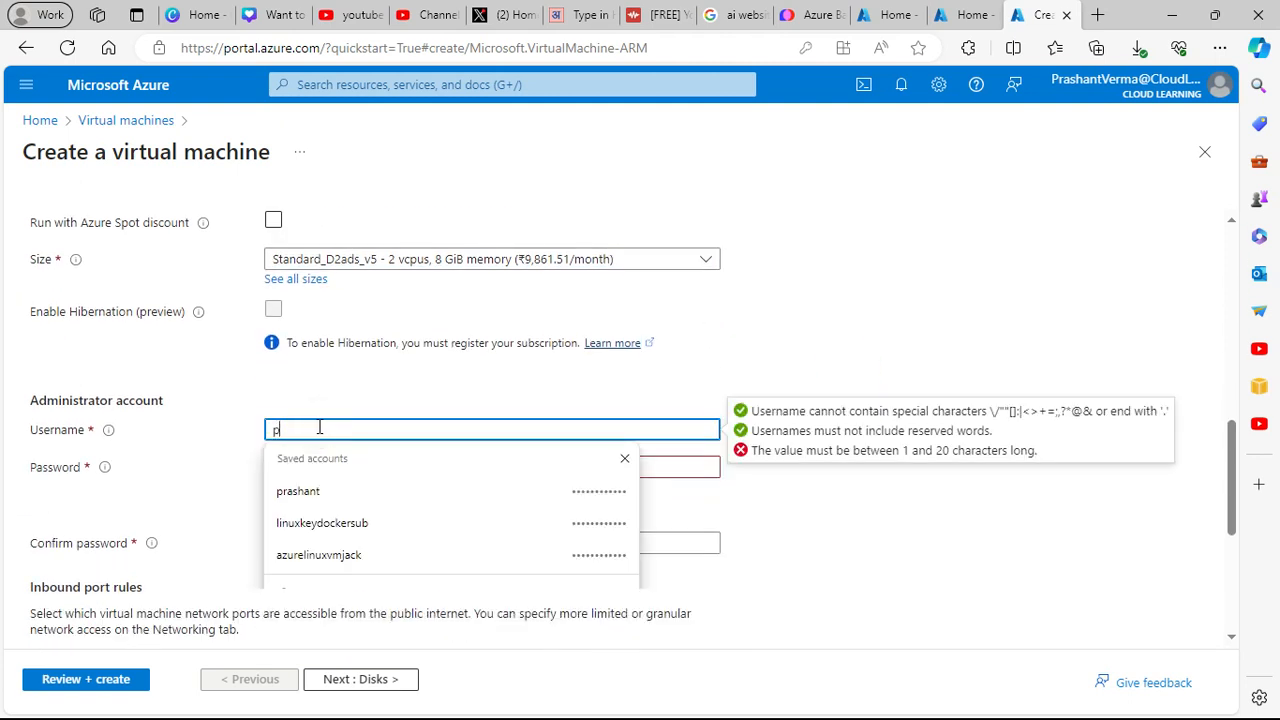
{"action": "type", "text": "cloudlearning"}
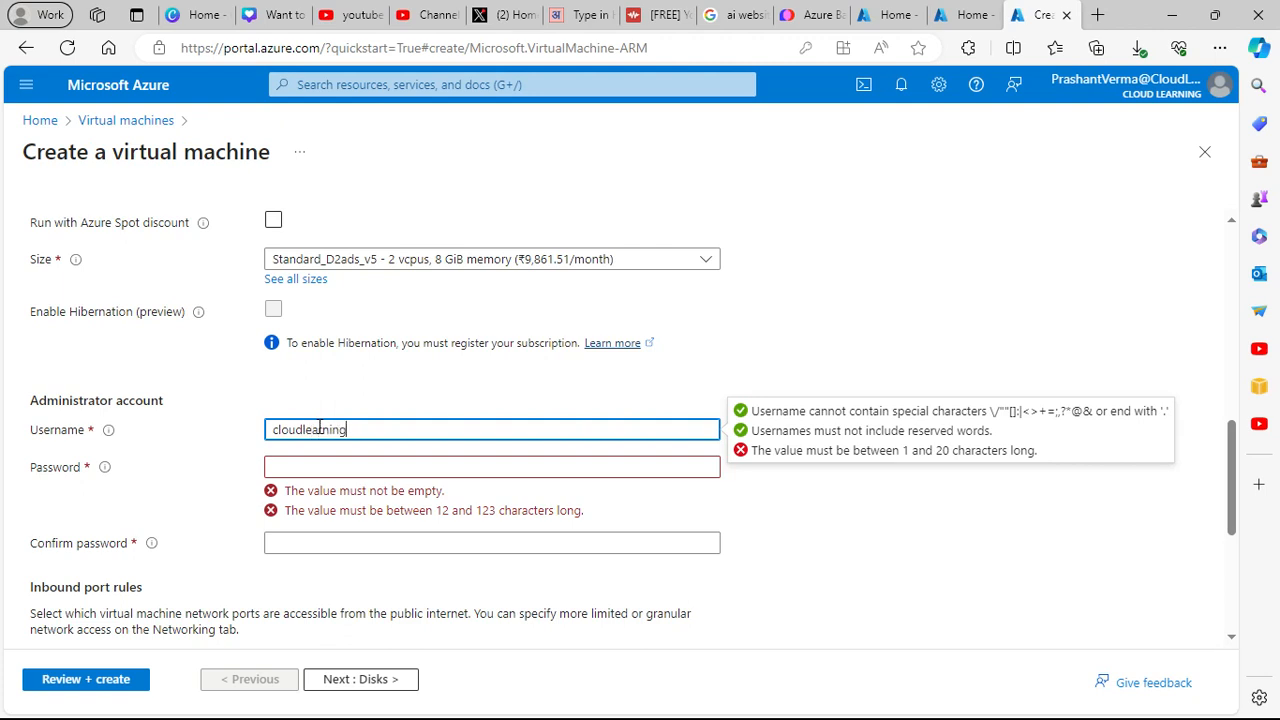
{"action": "left_click", "coordinate": [298, 466]}
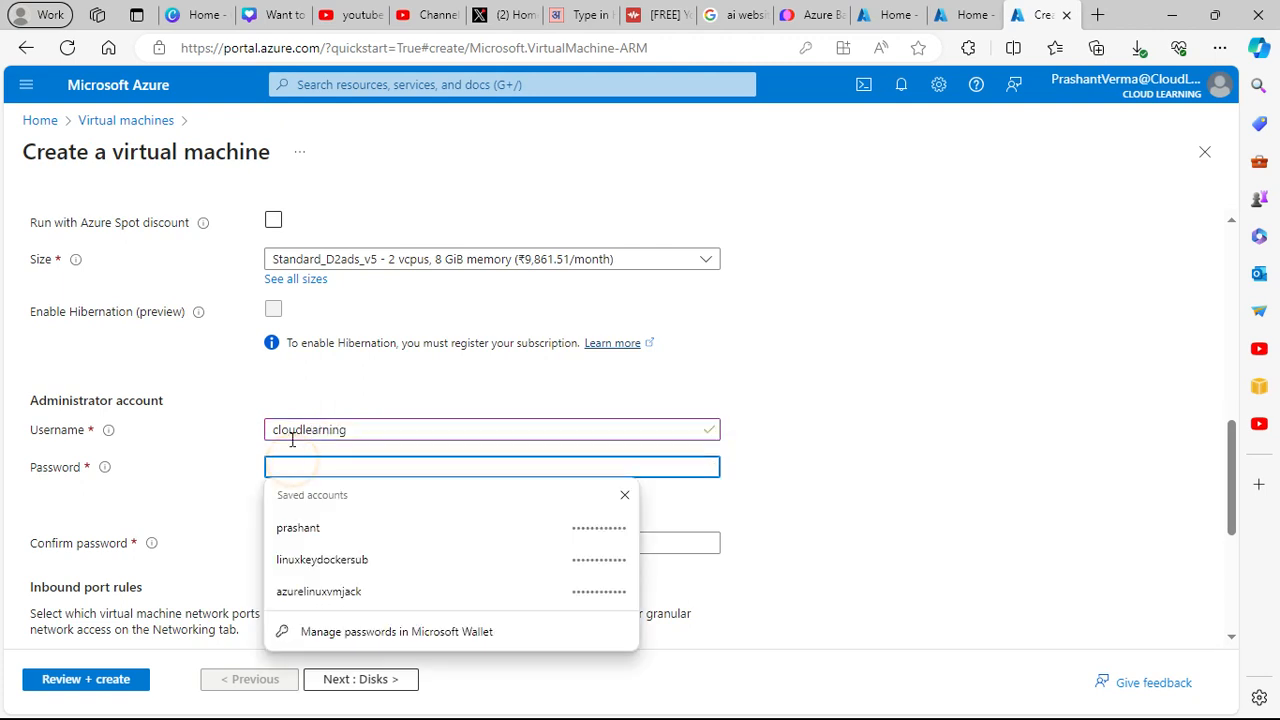
{"action": "type", "text": "•••"}
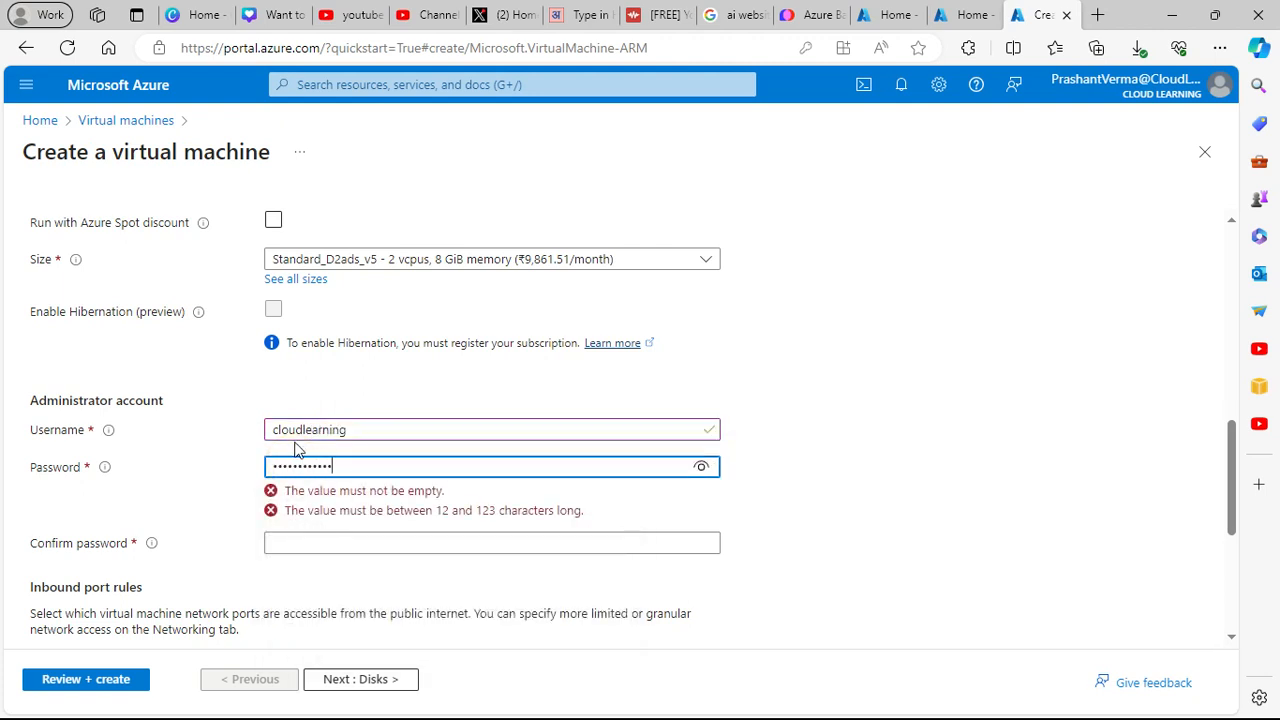
{"action": "left_click", "coordinate": [310, 502]}
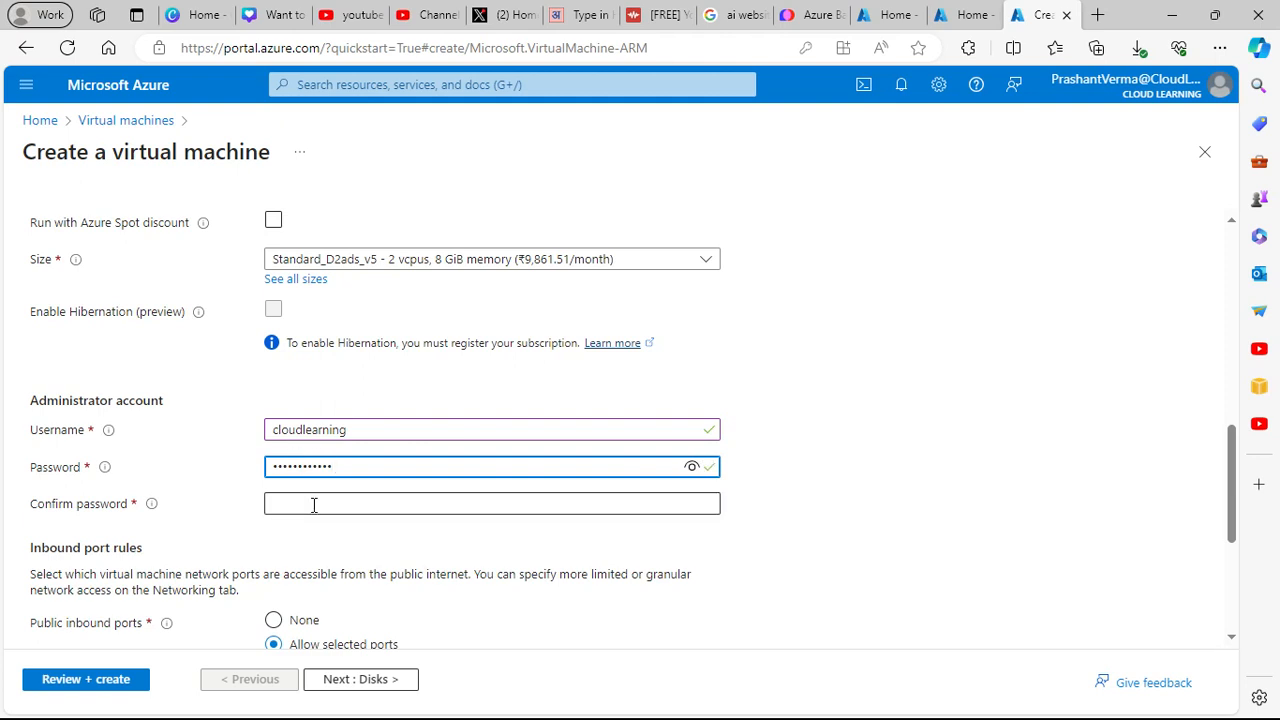
{"action": "type", "text": "•••"}
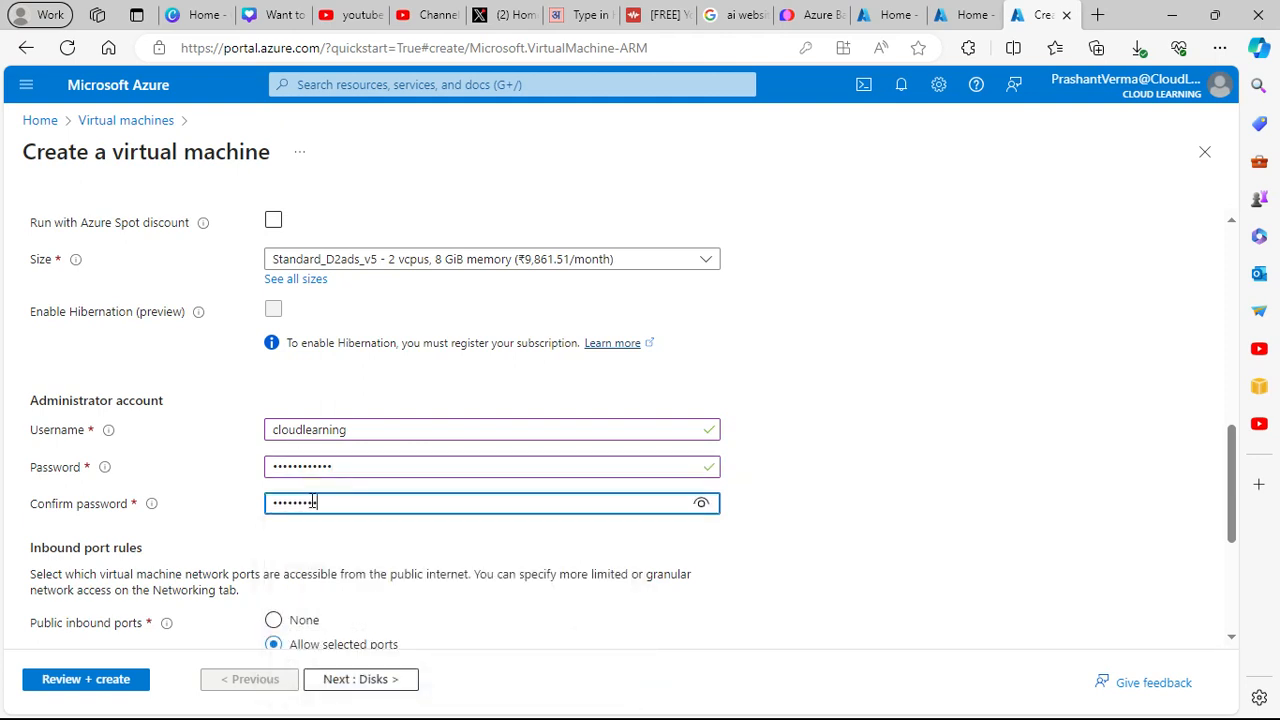
{"action": "scroll", "coordinate": [330, 503], "scroll_direction": "down", "scroll_amount": 2}
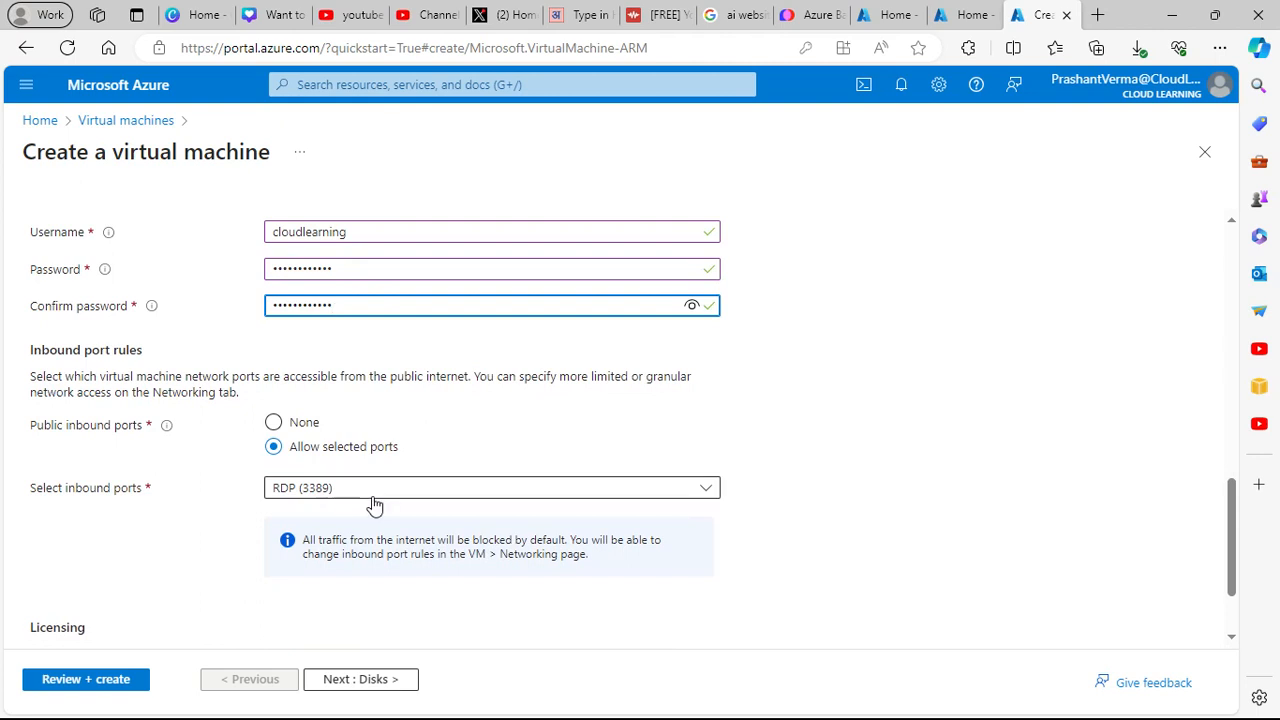
{"action": "scroll", "coordinate": [372, 508], "scroll_direction": "down", "scroll_amount": 1}
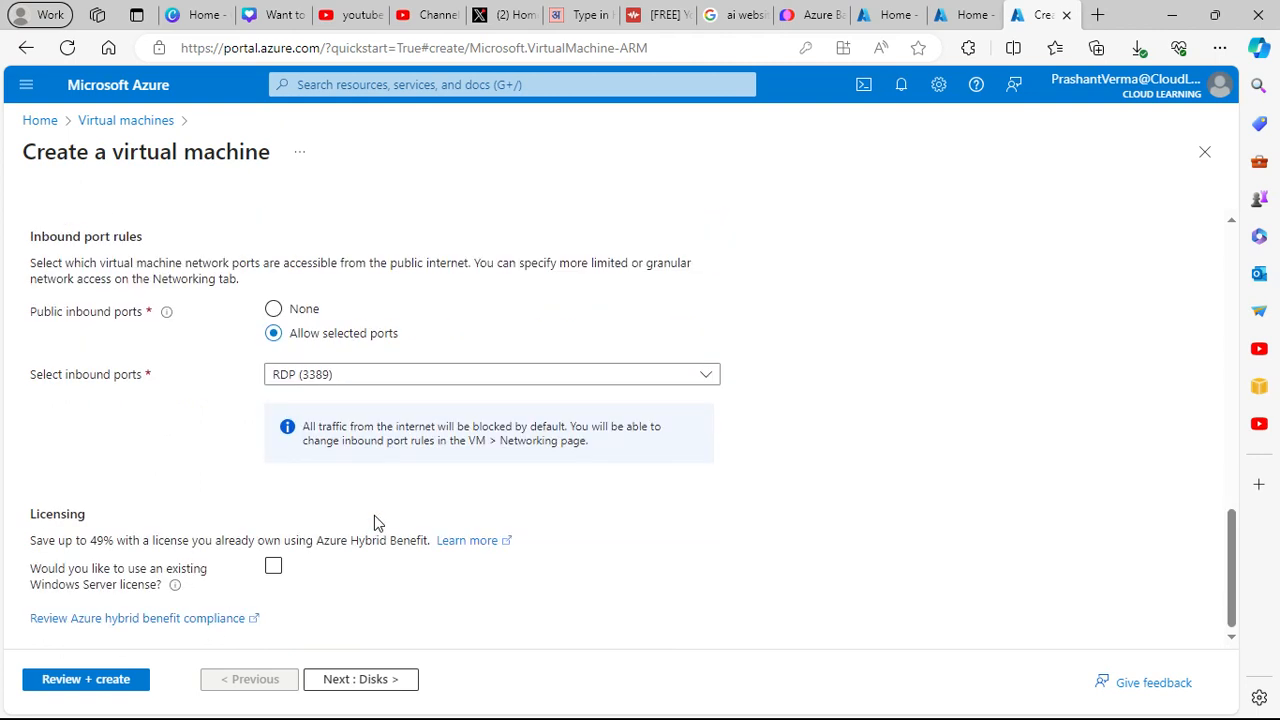
- Advance past Disks to Networking, which proposes bastiontest-vnet with subnet 10.0.0.0/24
{"action": "left_click", "coordinate": [373, 678]}
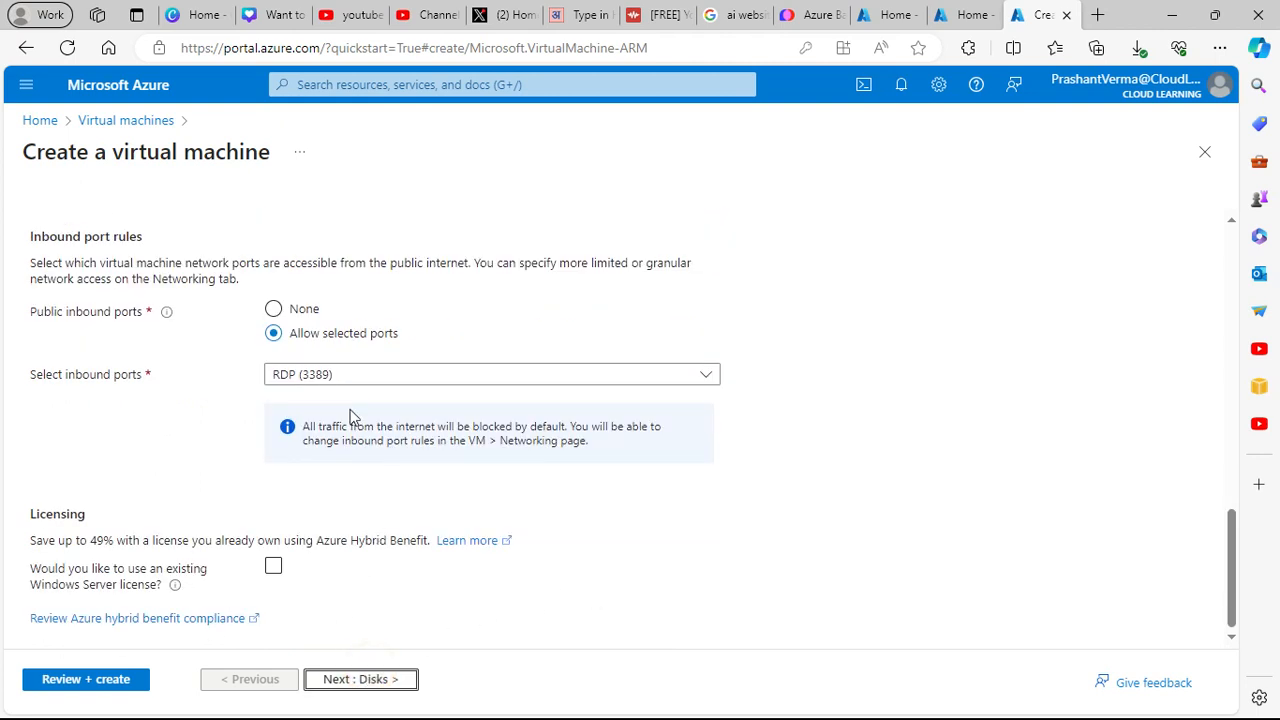
{"action": "left_click", "coordinate": [360, 684]}
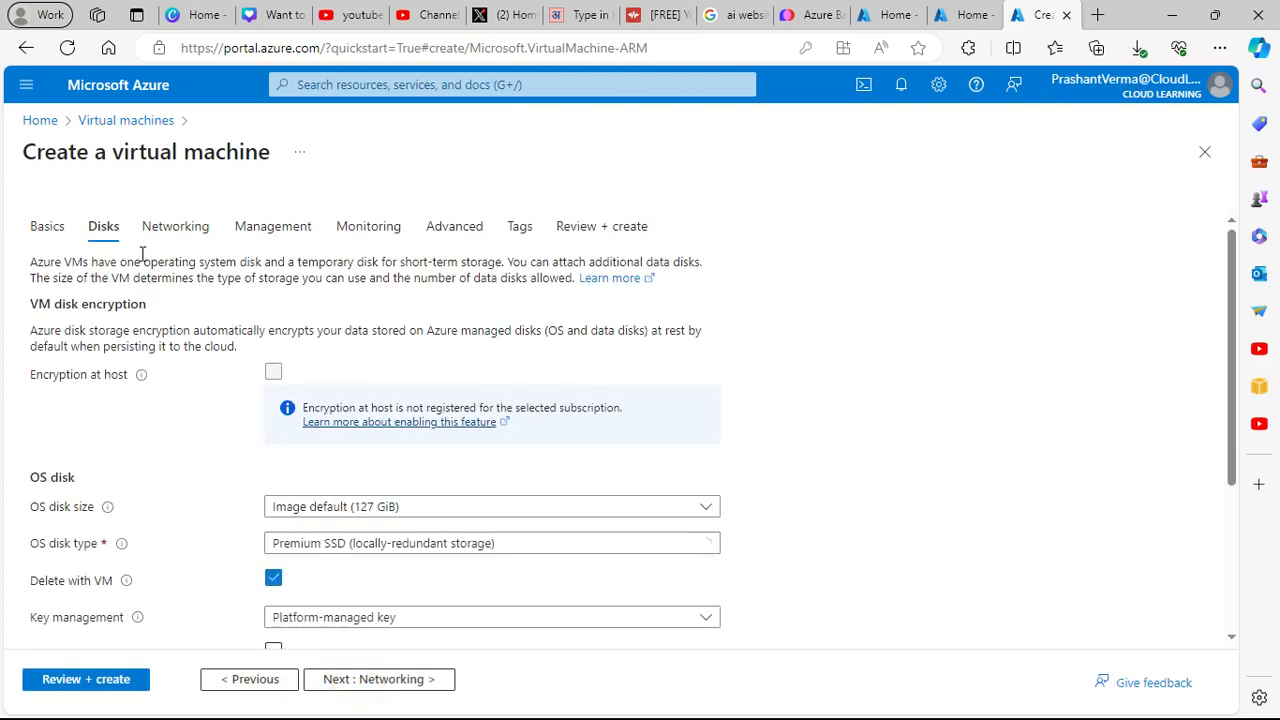
{"action": "scroll", "coordinate": [391, 516], "scroll_direction": "down", "scroll_amount": 2}
{"action": "scroll", "coordinate": [392, 560], "scroll_direction": "down", "scroll_amount": 2}
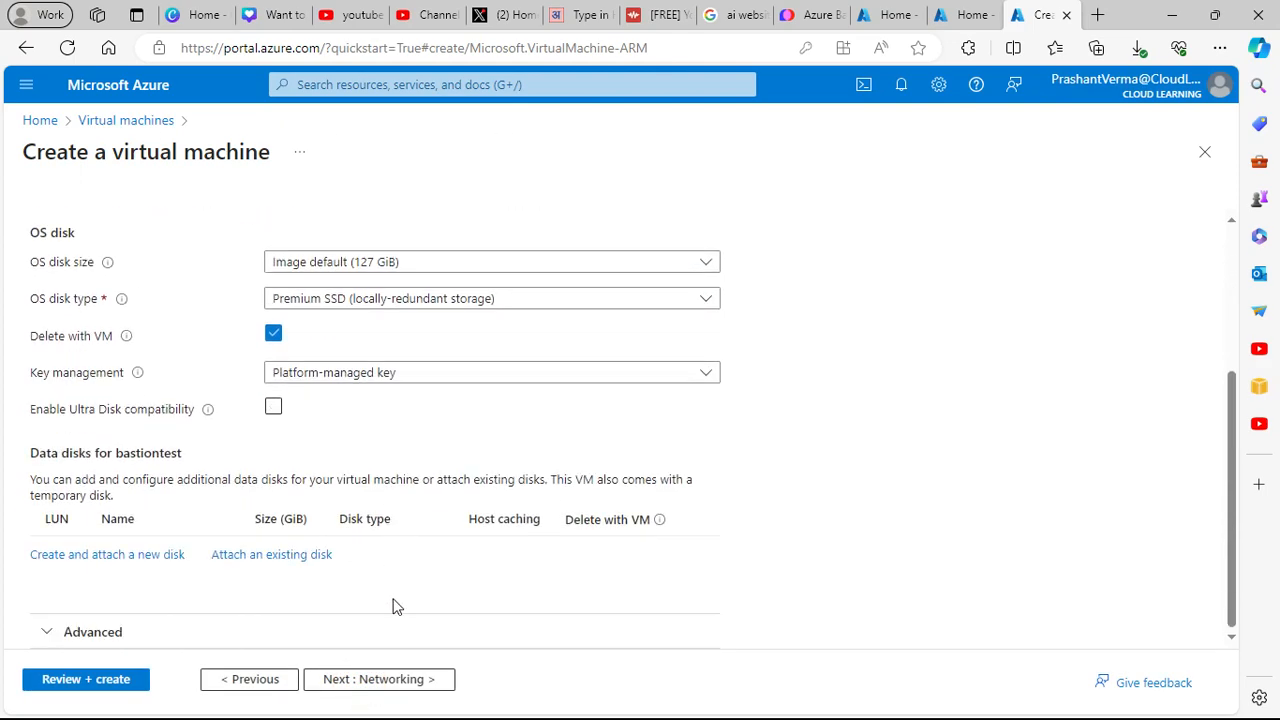
{"action": "left_click", "coordinate": [418, 679]}
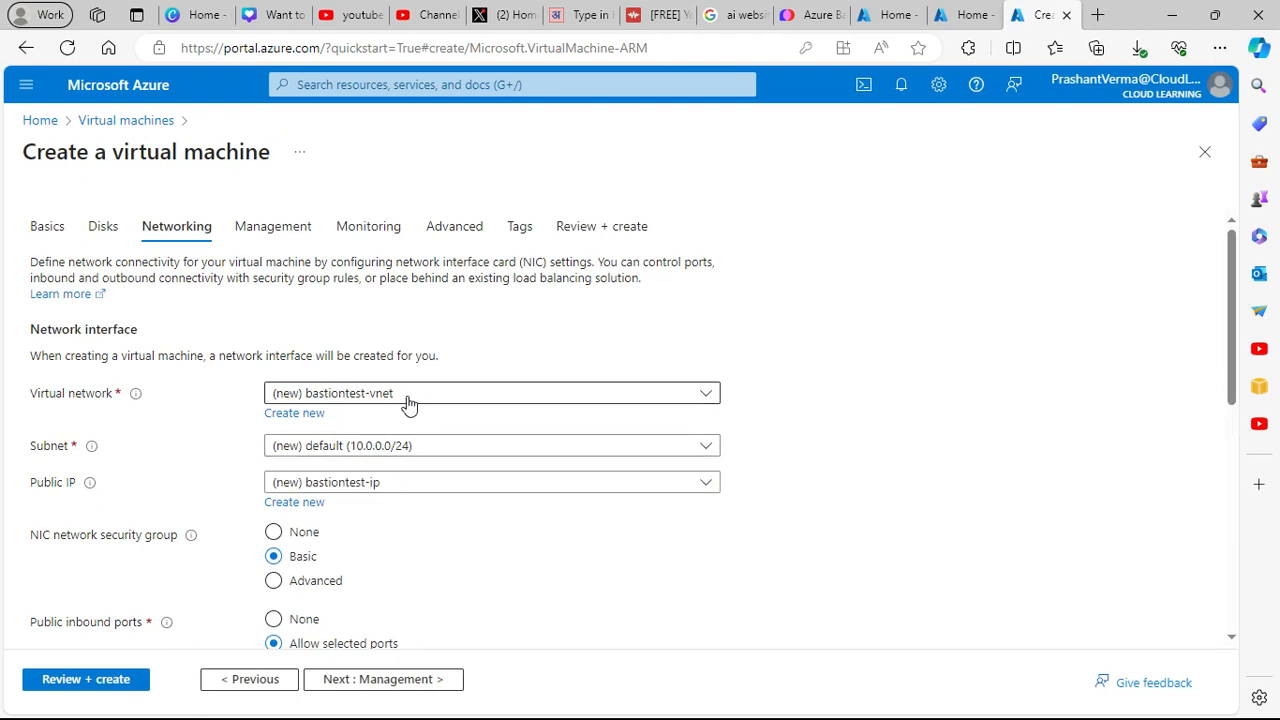
- Check the Virtual network list without changing it and continue to Management
{"action": "left_click", "coordinate": [408, 400]}
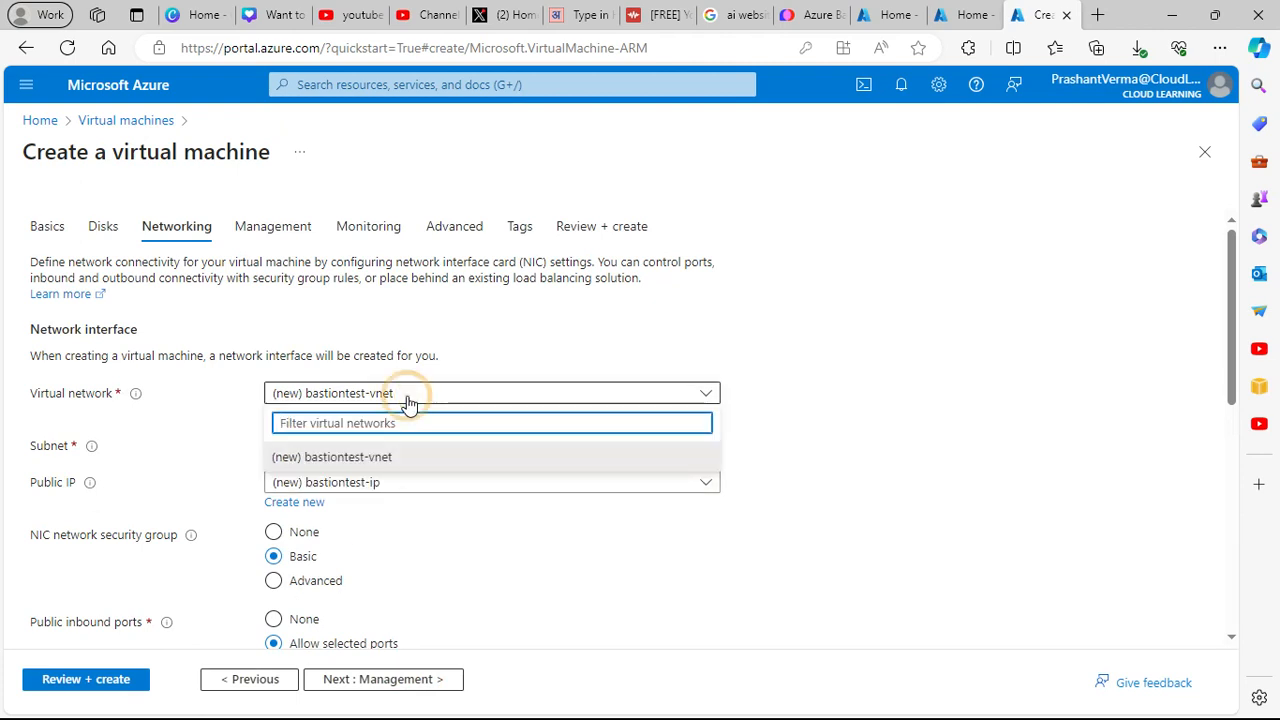
{"action": "left_click", "coordinate": [497, 360]}
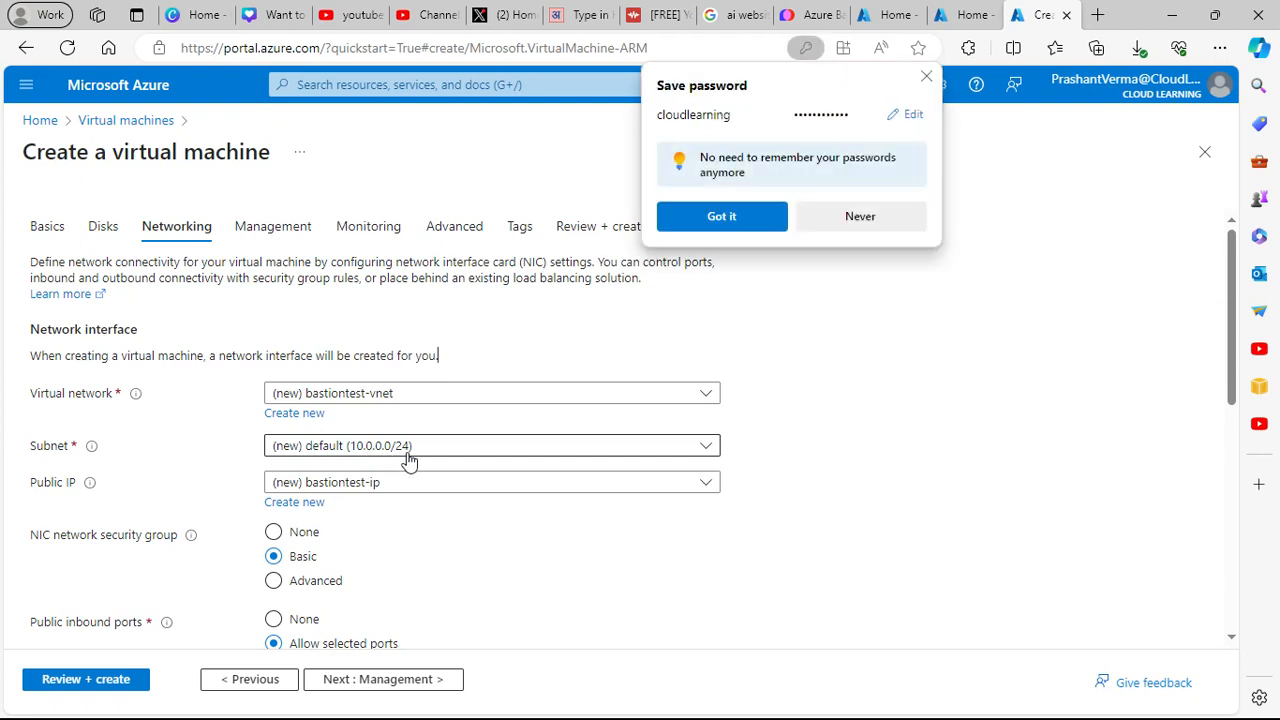
{"action": "scroll", "coordinate": [462, 541], "scroll_direction": "down", "scroll_amount": 1}
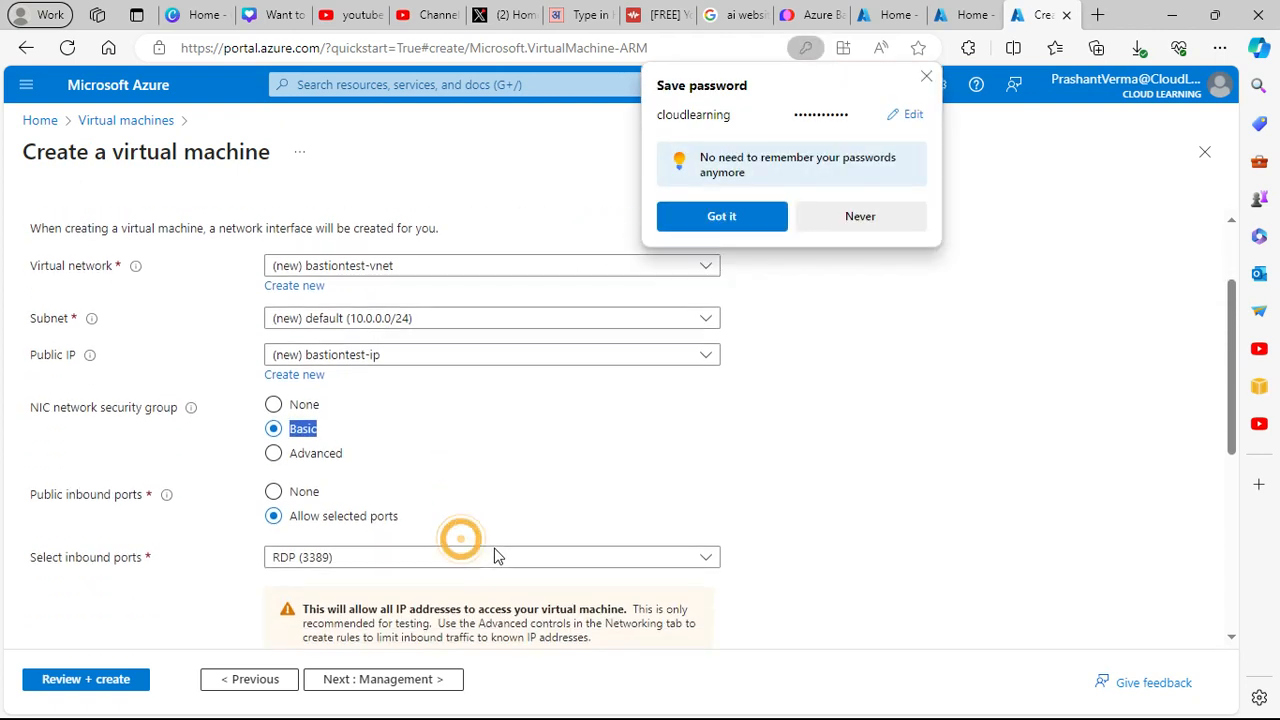
{"action": "scroll", "coordinate": [447, 485], "scroll_direction": "down", "scroll_amount": 3}
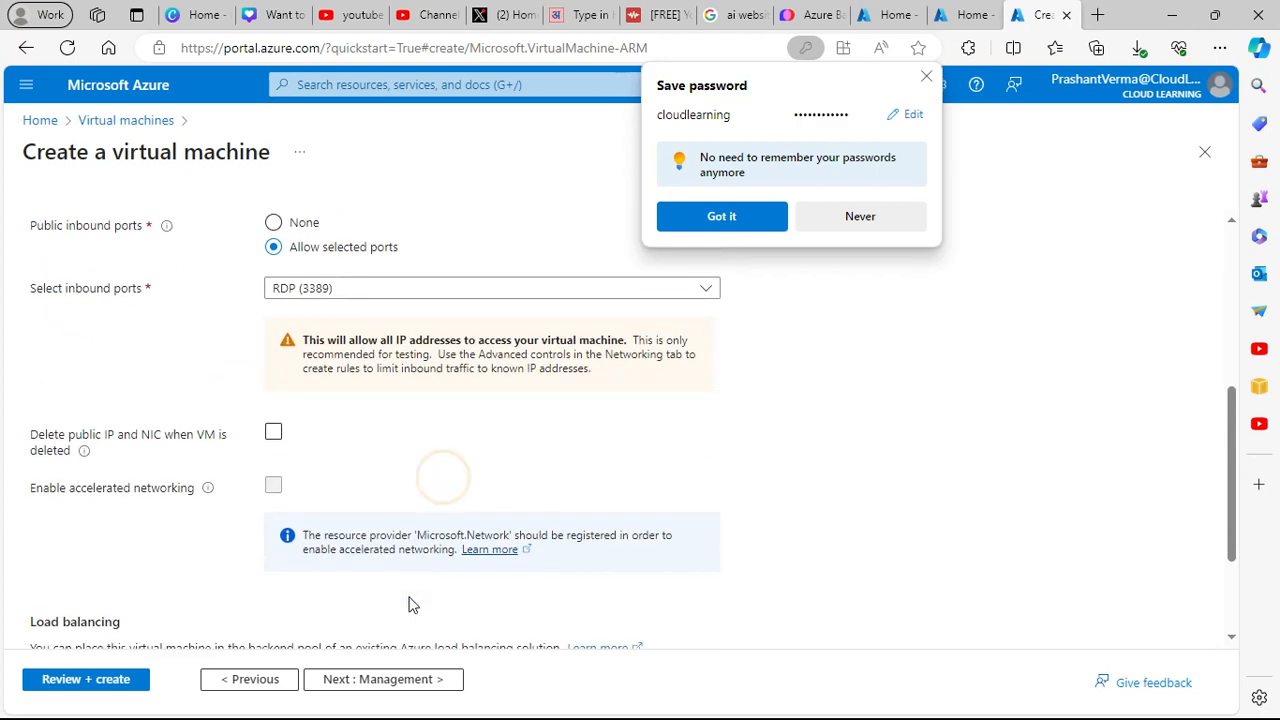
{"action": "left_click", "coordinate": [424, 683]}
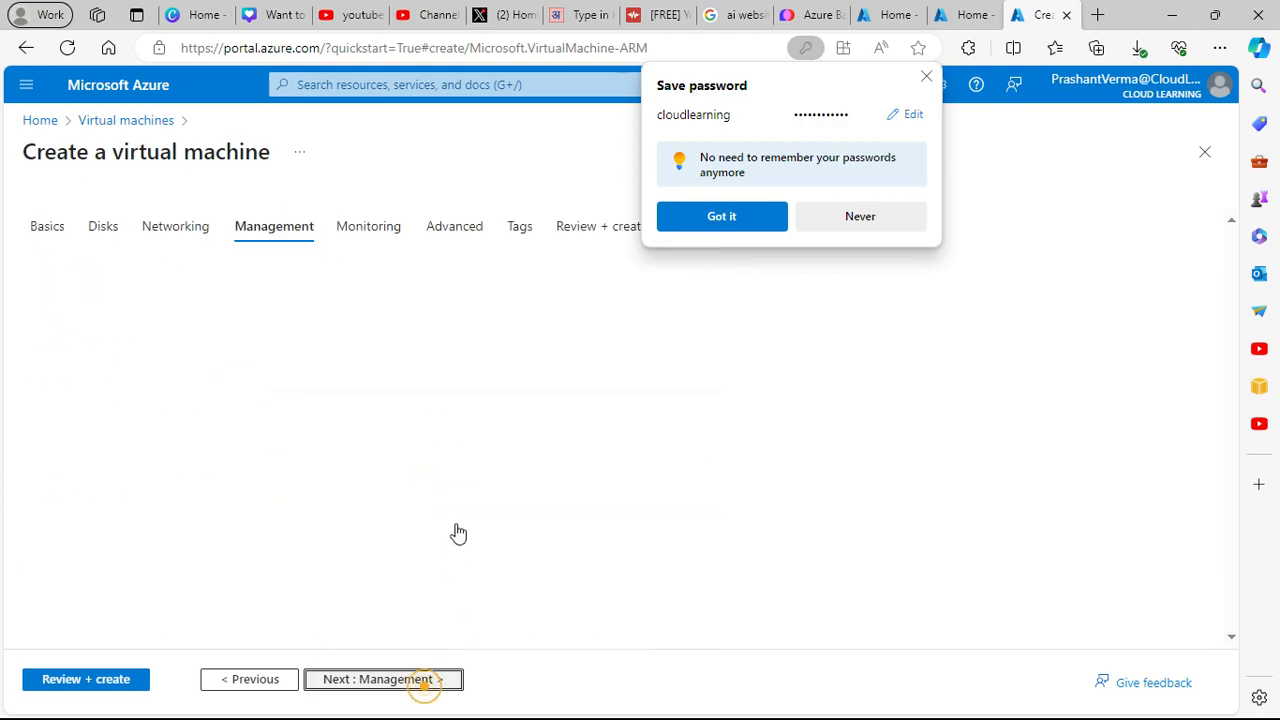
- Go back to Networking and enable deleting the public IP and NIC along with the VM
{"action": "left_click", "coordinate": [240, 679]}
{"action": "scroll", "coordinate": [390, 540], "scroll_direction": "down", "scroll_amount": 2}
{"action": "scroll", "coordinate": [410, 529], "scroll_direction": "down", "scroll_amount": 1}
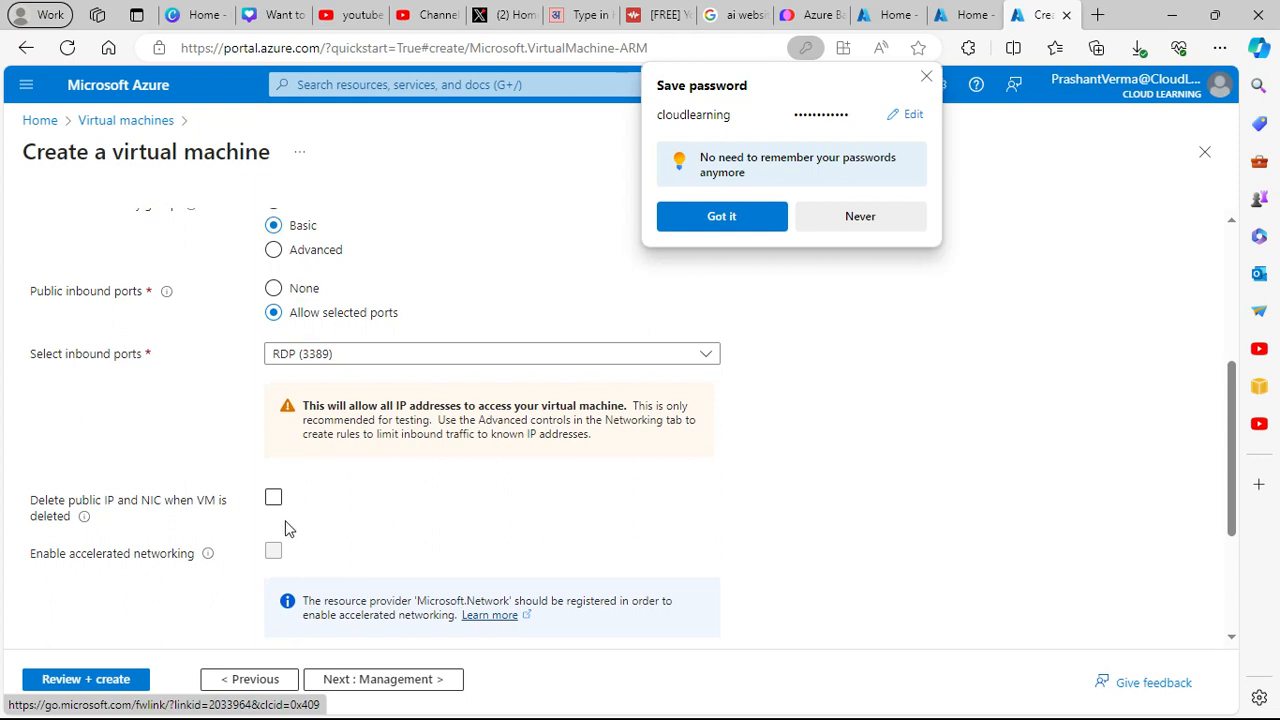
{"action": "left_click", "coordinate": [224, 509]}
{"action": "scroll", "coordinate": [368, 503], "scroll_direction": "up", "scroll_amount": 2}
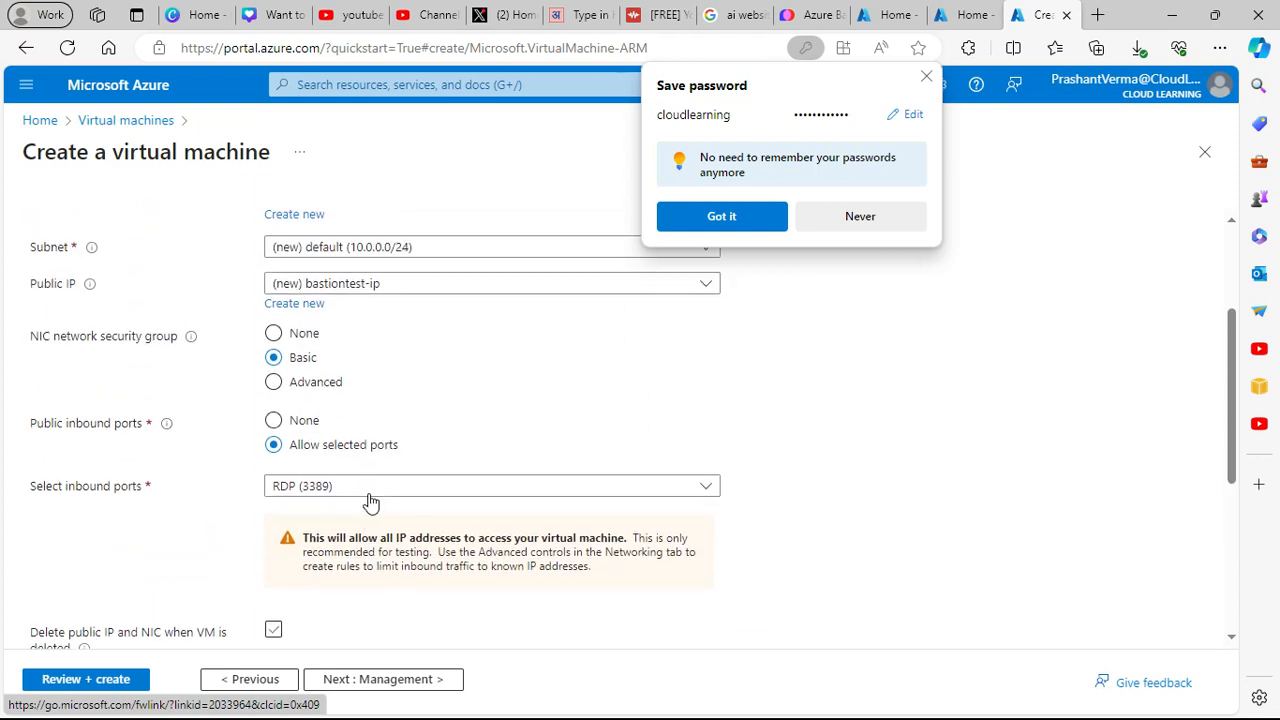
{"action": "scroll", "coordinate": [262, 418], "scroll_direction": "up", "scroll_amount": 2}
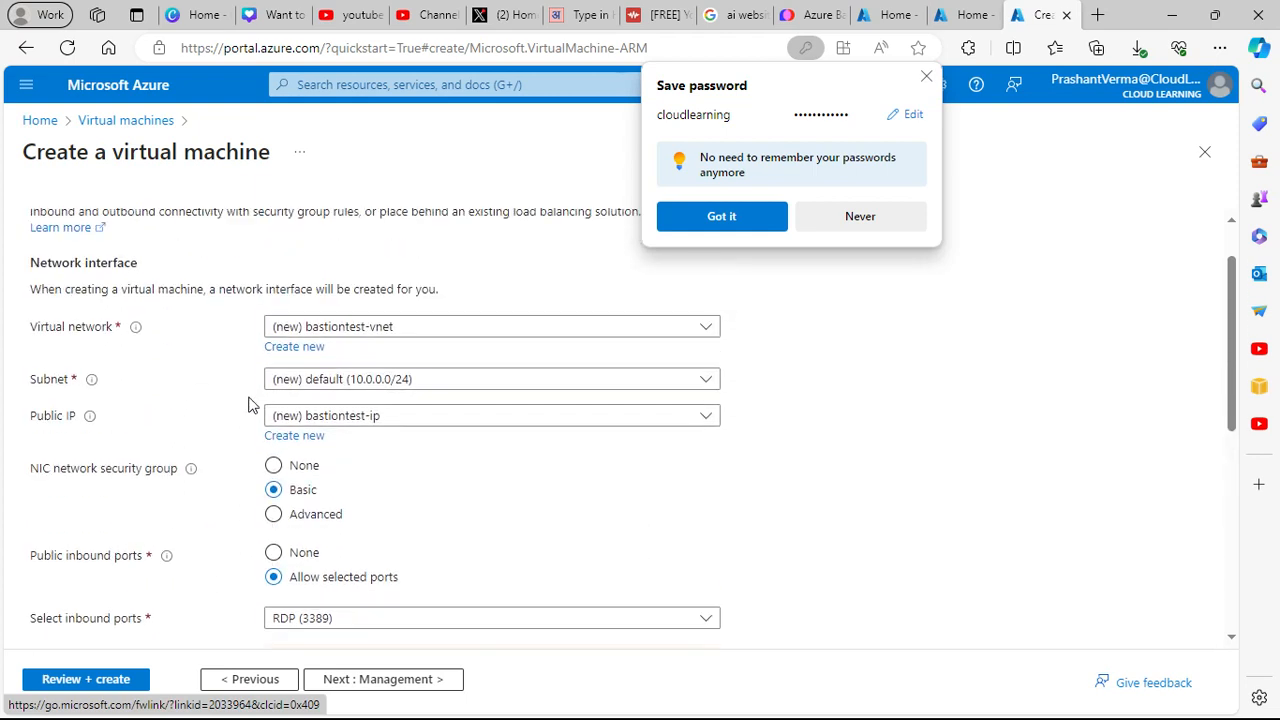
{"action": "scroll", "coordinate": [385, 436], "scroll_direction": "down", "scroll_amount": 1}
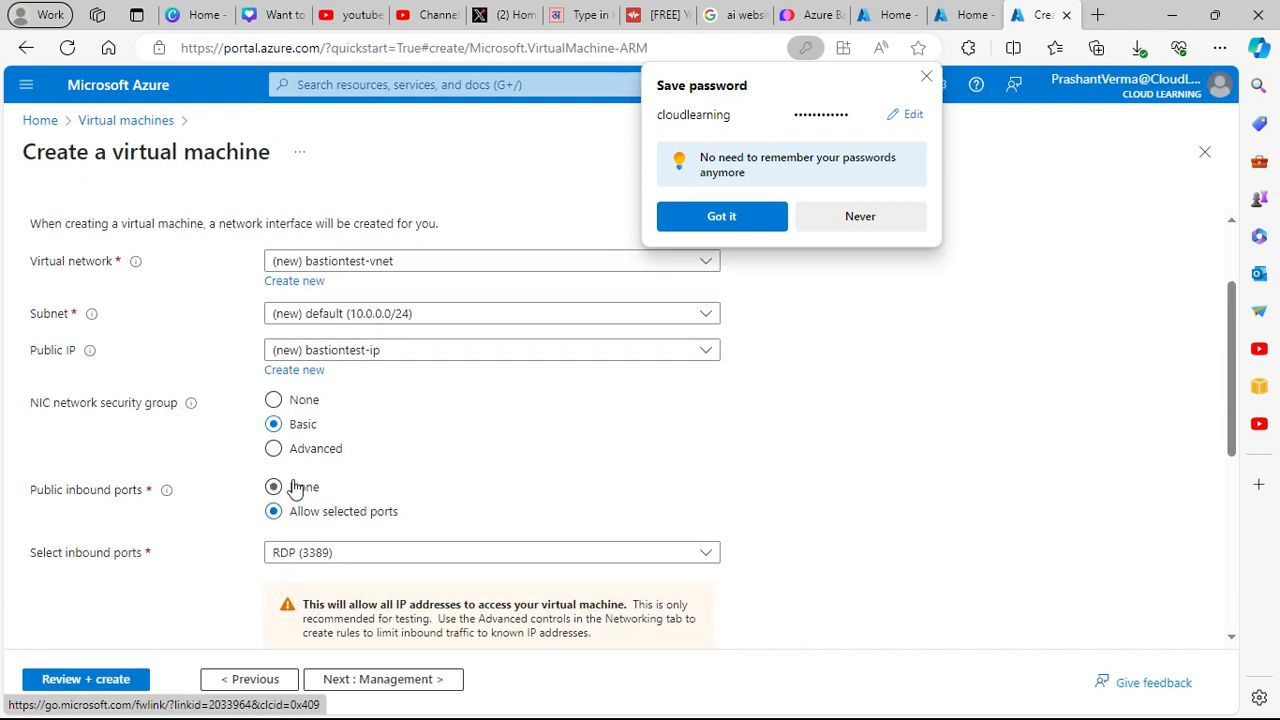
{"action": "scroll", "coordinate": [400, 485], "scroll_direction": "down", "scroll_amount": 4}
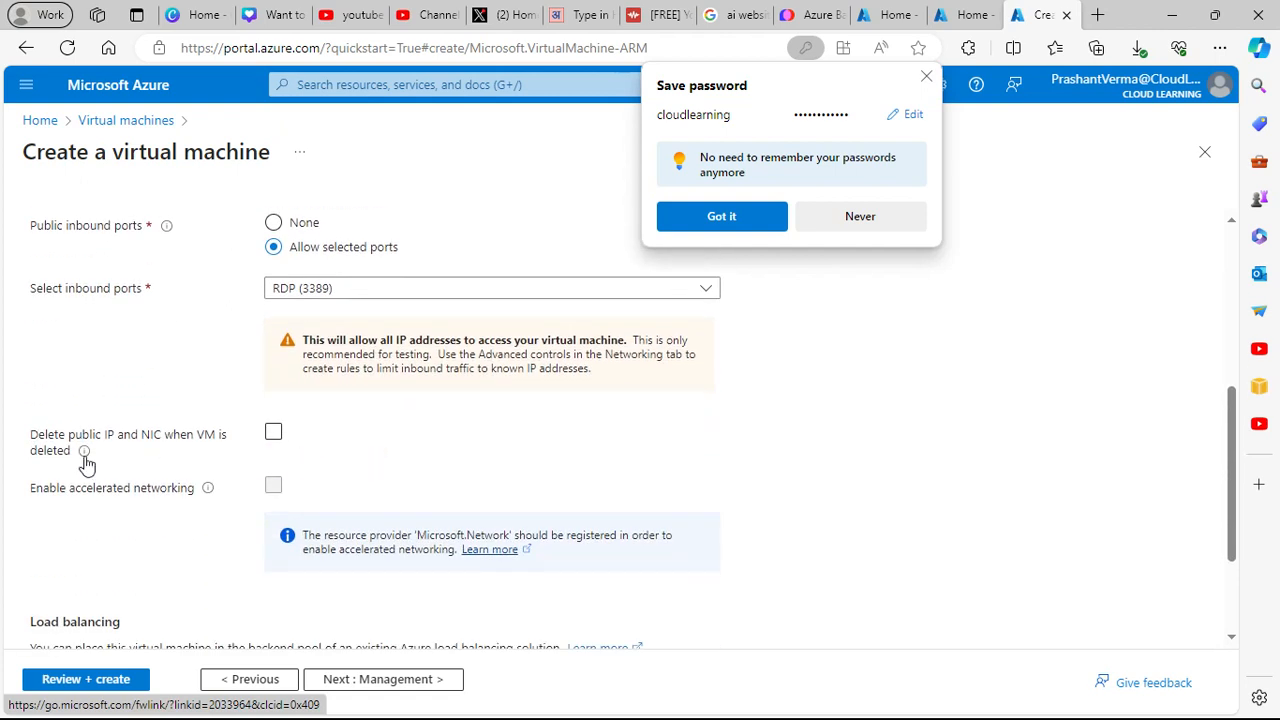
{"action": "scroll", "coordinate": [296, 485], "scroll_direction": "down", "scroll_amount": 2}
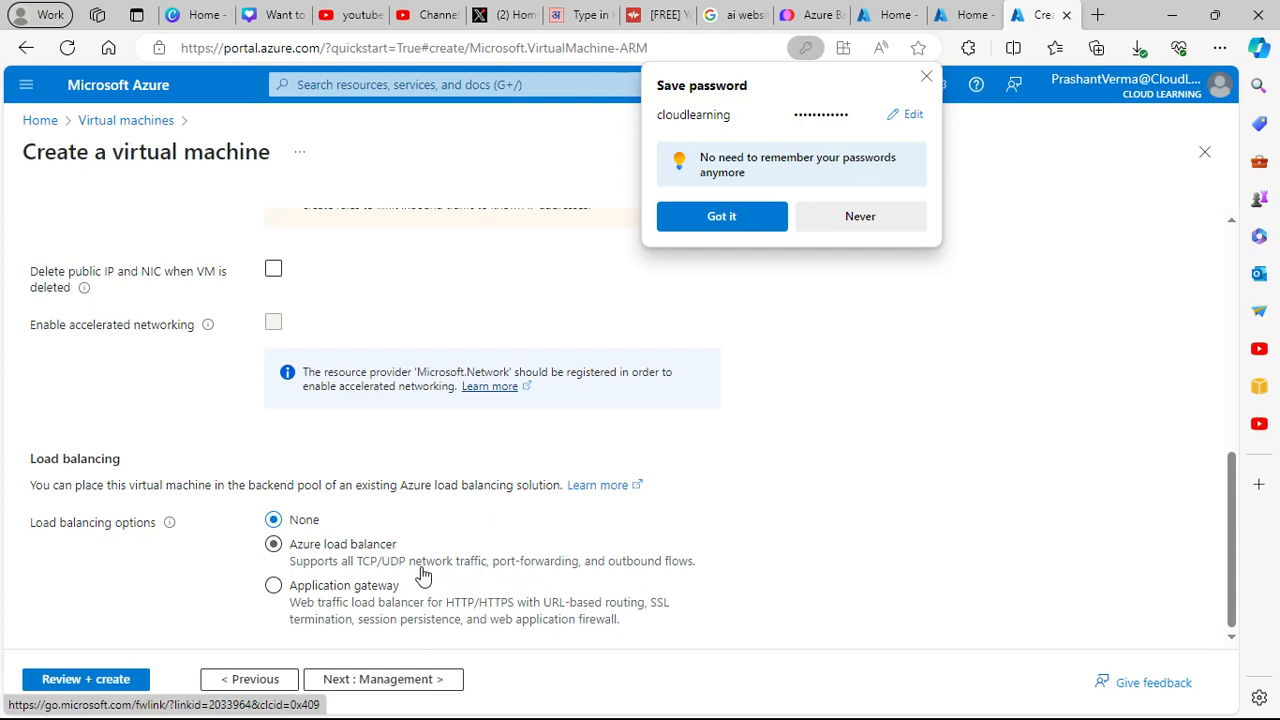
- Return to Disks and review the 127 GiB Premium SSD OS disk settings
{"action": "left_click", "coordinate": [255, 679]}
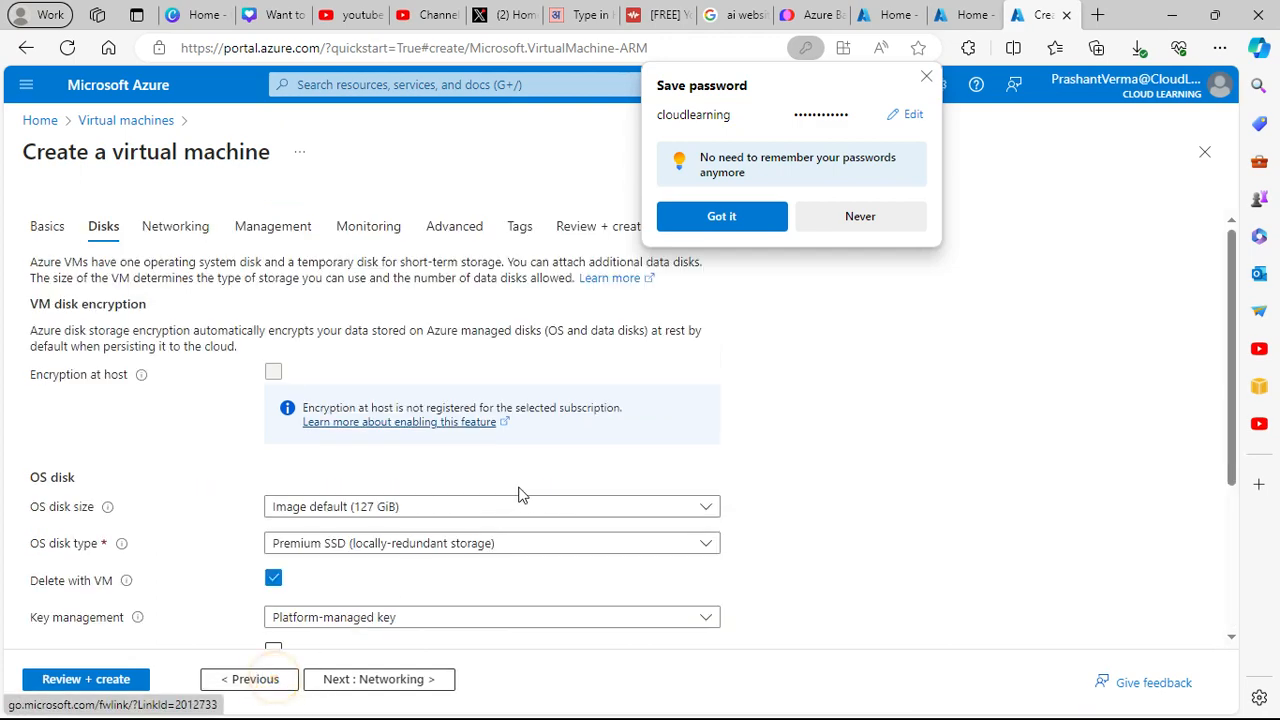
{"action": "scroll", "coordinate": [707, 503], "scroll_direction": "down", "scroll_amount": 3}
{"action": "scroll", "coordinate": [707, 503], "scroll_direction": "up", "scroll_amount": 3}
{"action": "scroll", "coordinate": [707, 503], "scroll_direction": "down", "scroll_amount": 3}
{"action": "scroll", "coordinate": [707, 503], "scroll_direction": "up", "scroll_amount": 3}
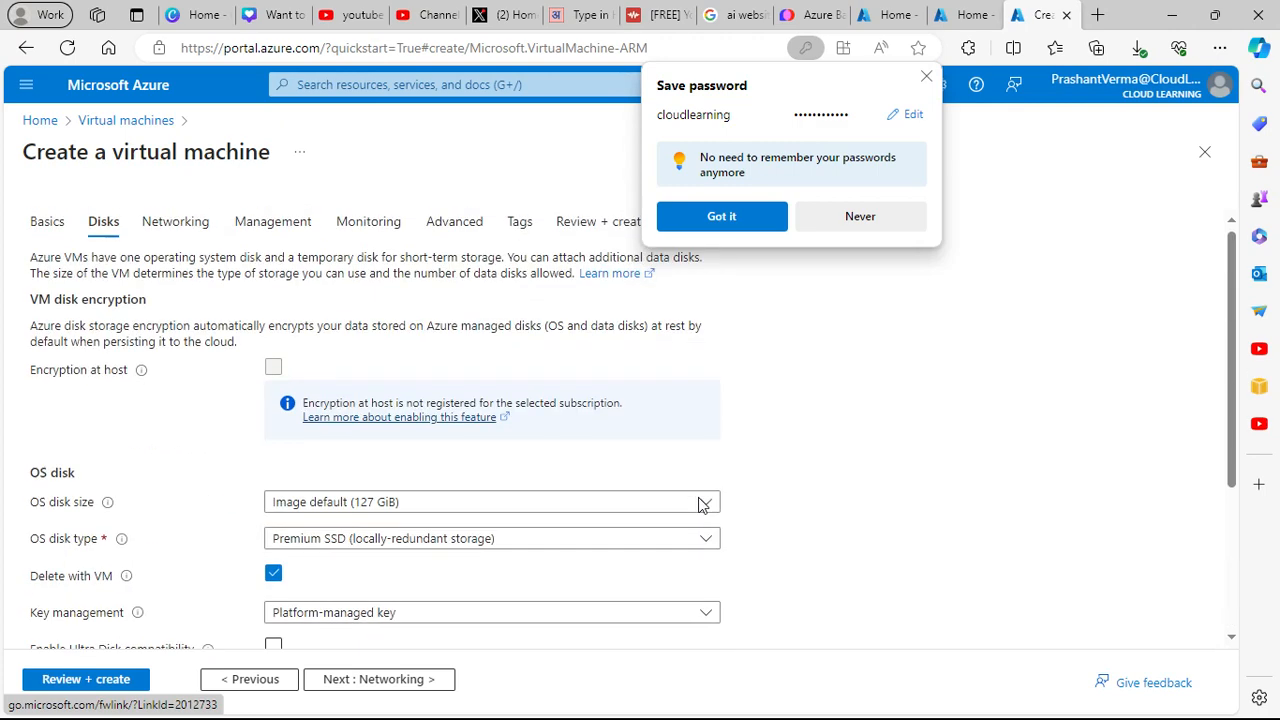
- Return to Basics and scroll to the inbound port rules allowing RDP (3389)
{"action": "left_click", "coordinate": [48, 227]}
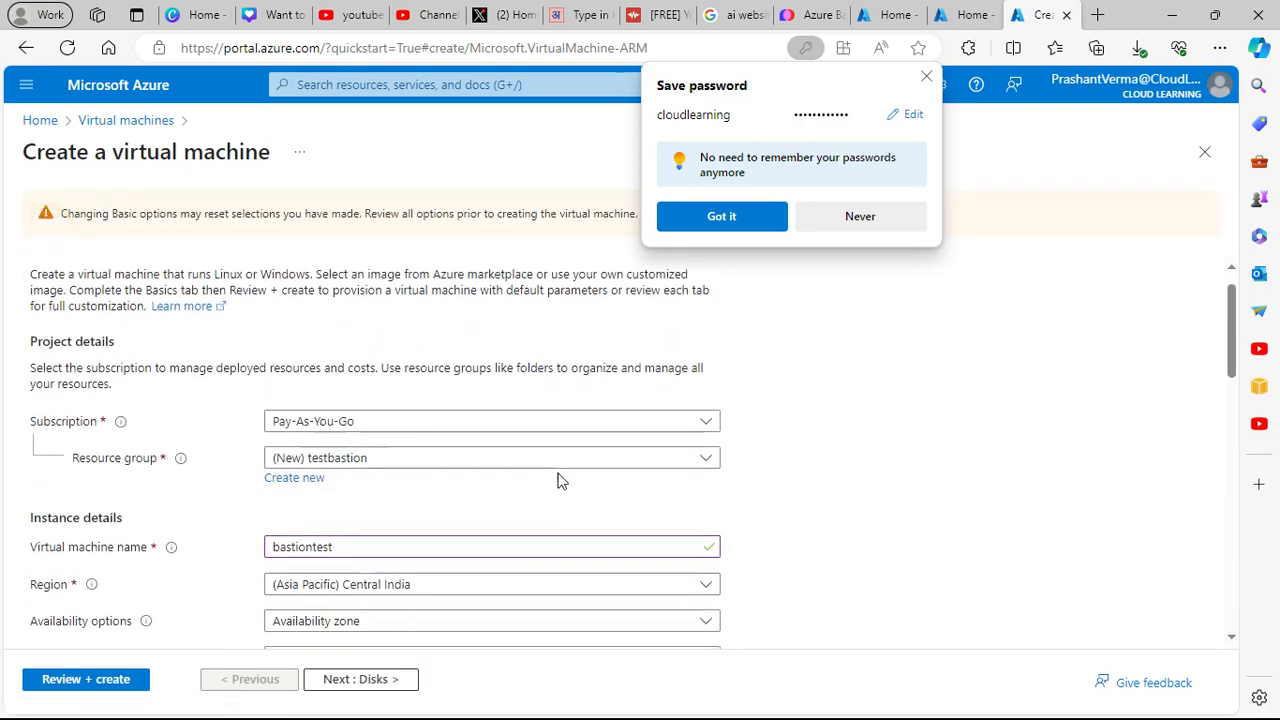
{"action": "scroll", "coordinate": [560, 483], "scroll_direction": "down", "scroll_amount": 2}
{"action": "scroll", "coordinate": [560, 483], "scroll_direction": "down", "scroll_amount": 3}
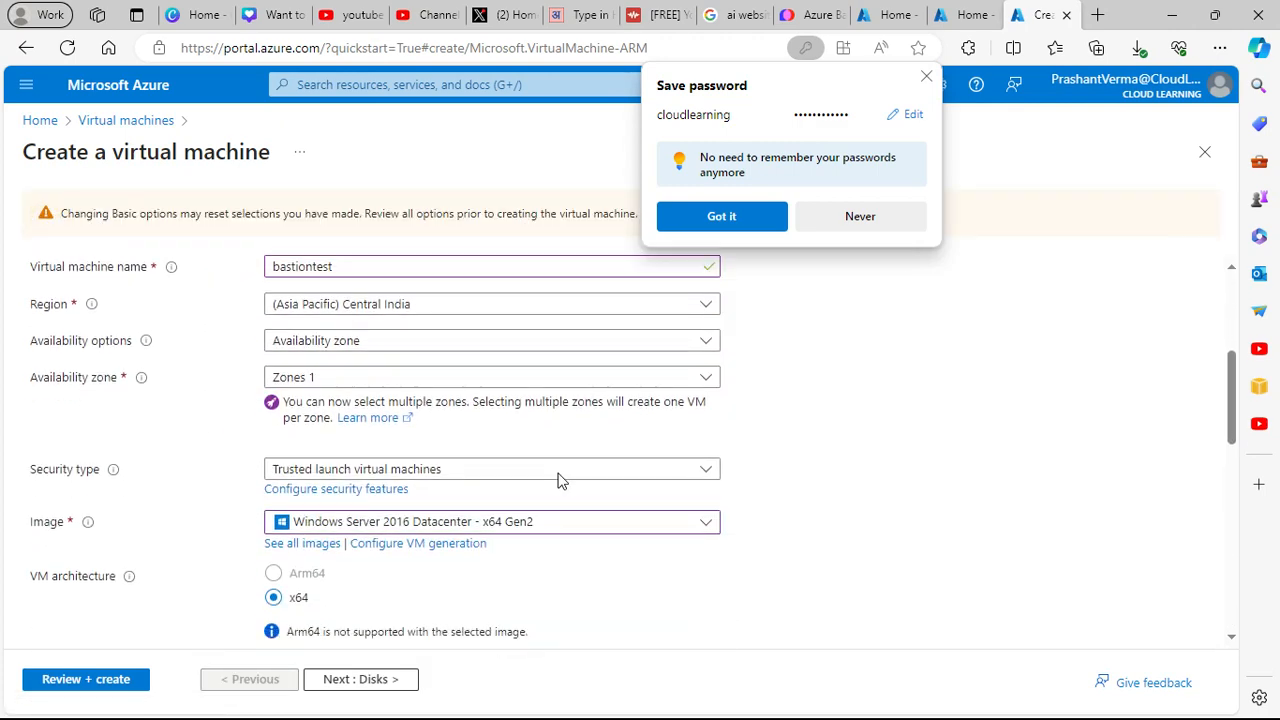
{"action": "scroll", "coordinate": [560, 483], "scroll_direction": "down", "scroll_amount": 3}
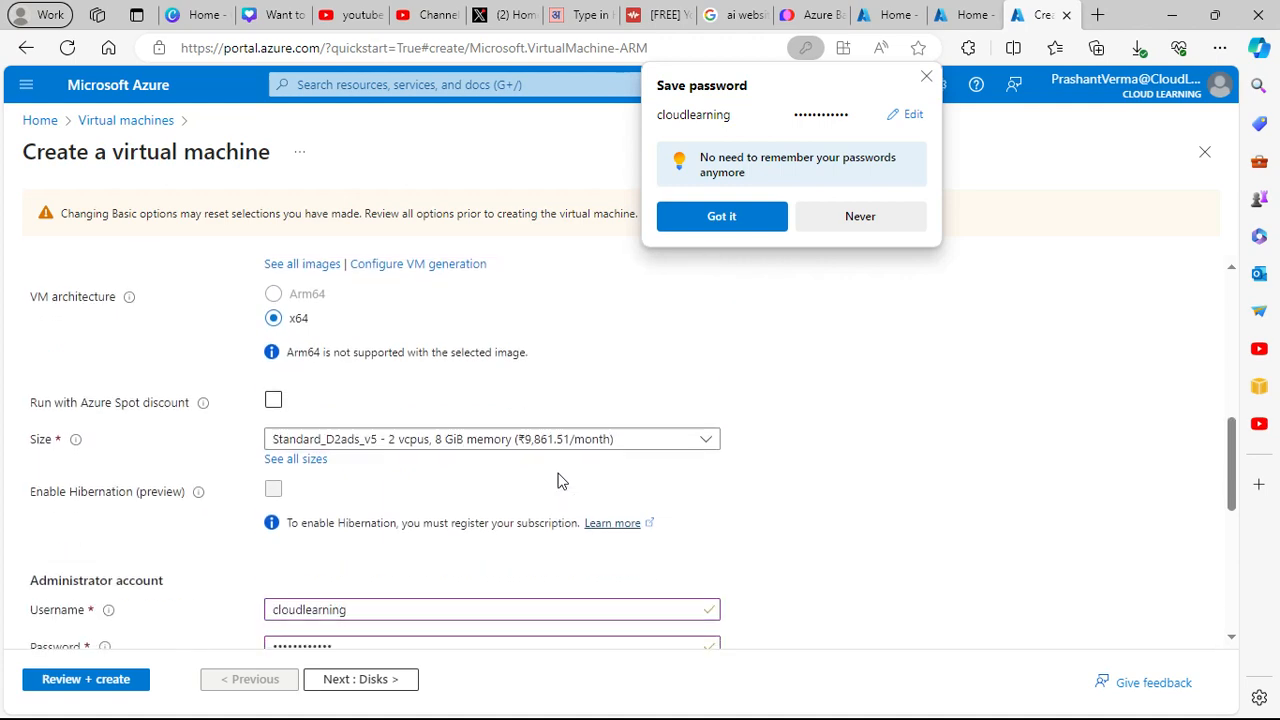
{"action": "scroll", "coordinate": [560, 483], "scroll_direction": "down", "scroll_amount": 3}
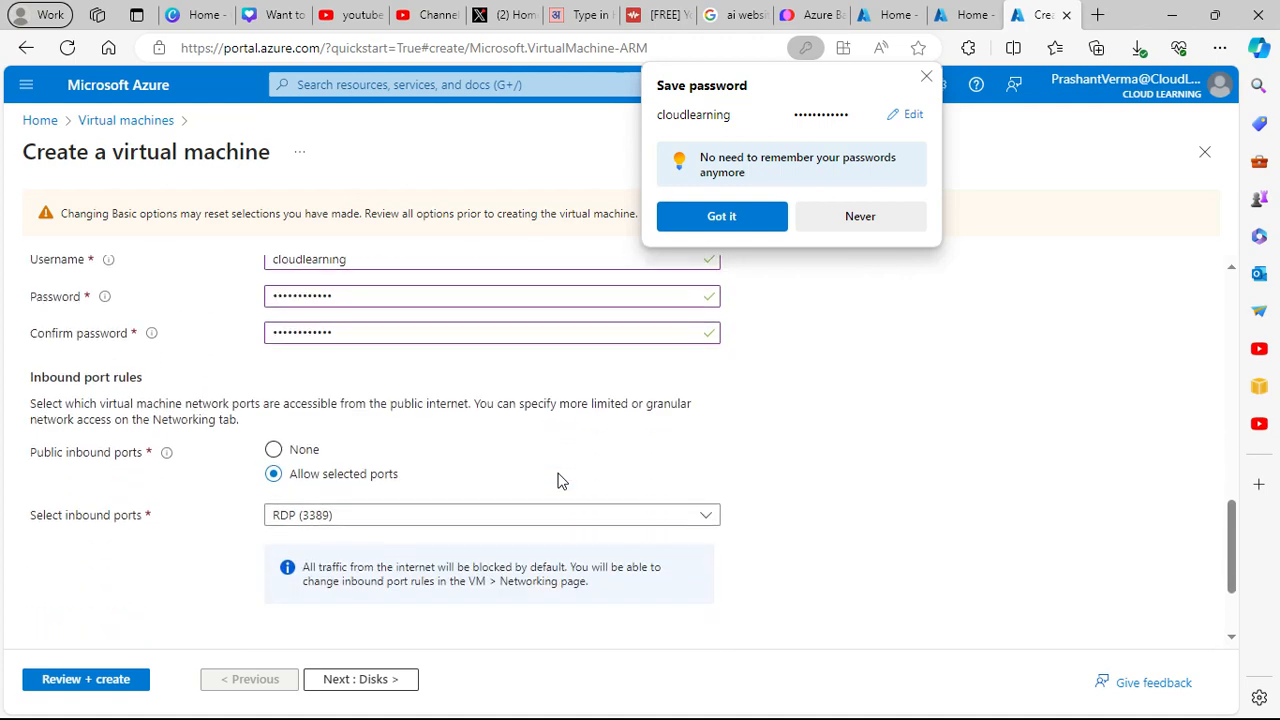
{"action": "scroll", "coordinate": [560, 483], "scroll_direction": "down", "scroll_amount": 1}
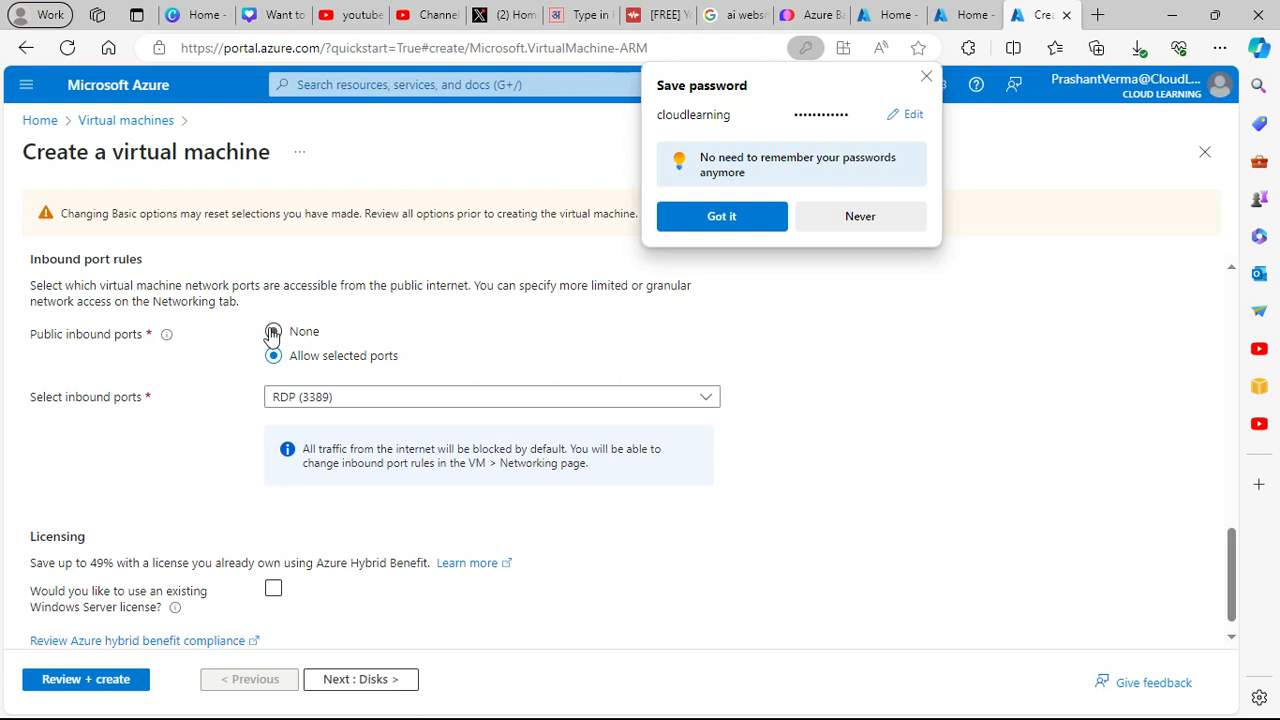
{"action": "scroll", "coordinate": [400, 414], "scroll_direction": "up", "scroll_amount": 1}
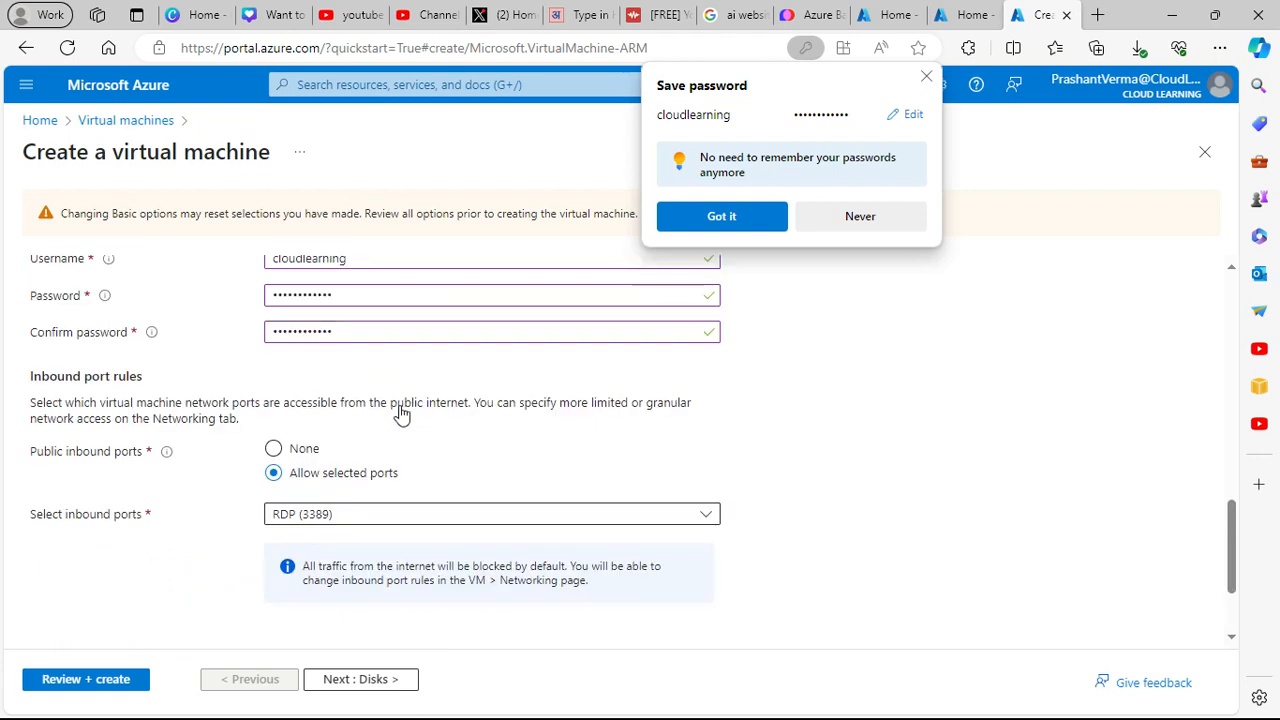
- Set Public inbound ports to None and move the wizard forward past Disks
{"action": "scroll", "coordinate": [400, 410], "scroll_direction": "down", "scroll_amount": 2}
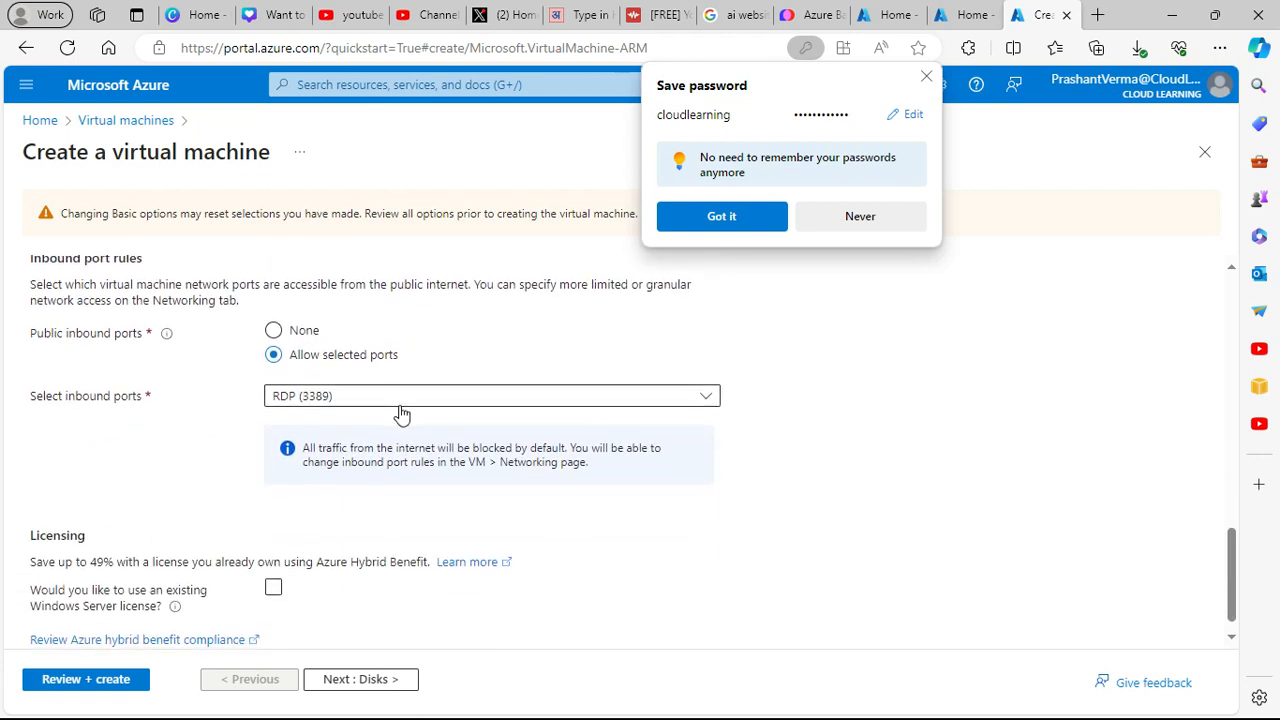
{"action": "left_click", "coordinate": [274, 309]}
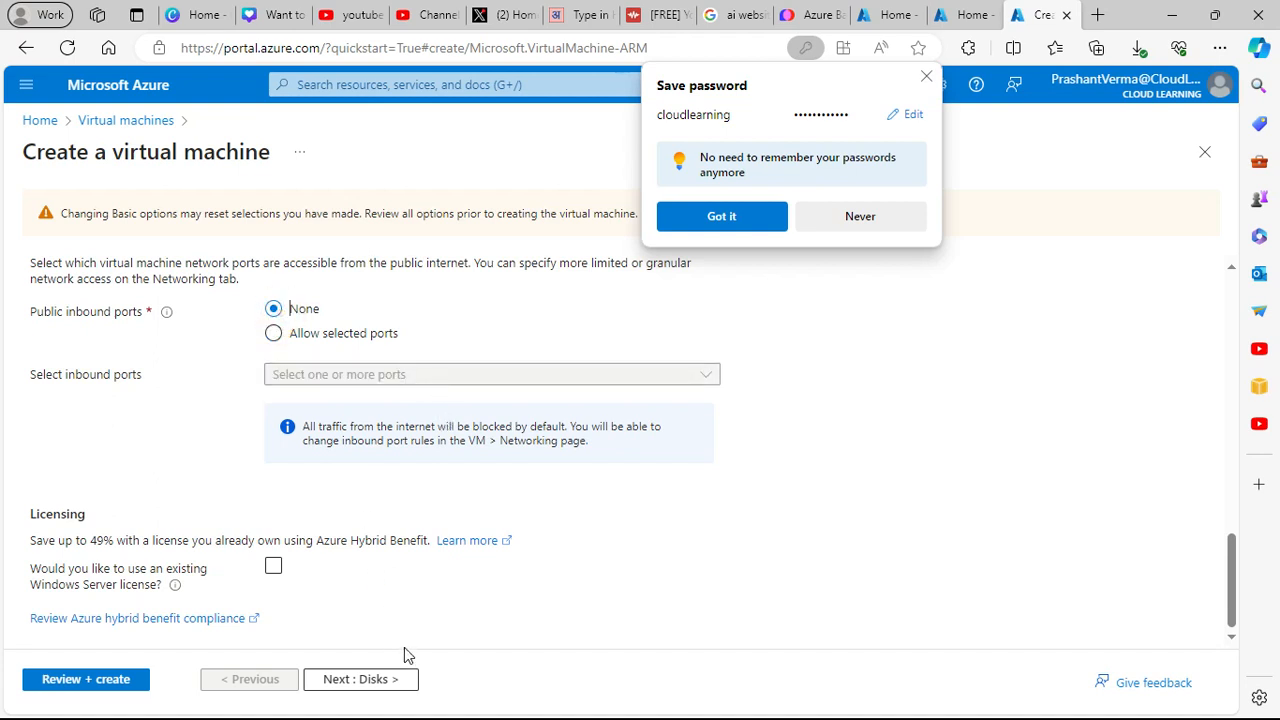
{"action": "left_click", "coordinate": [393, 682]}
{"action": "left_click", "coordinate": [393, 682]}
- Allow selected public inbound ports with RDP (3389), leaving load balancing at None
{"action": "scroll", "coordinate": [395, 650], "scroll_direction": "down", "scroll_amount": 4}
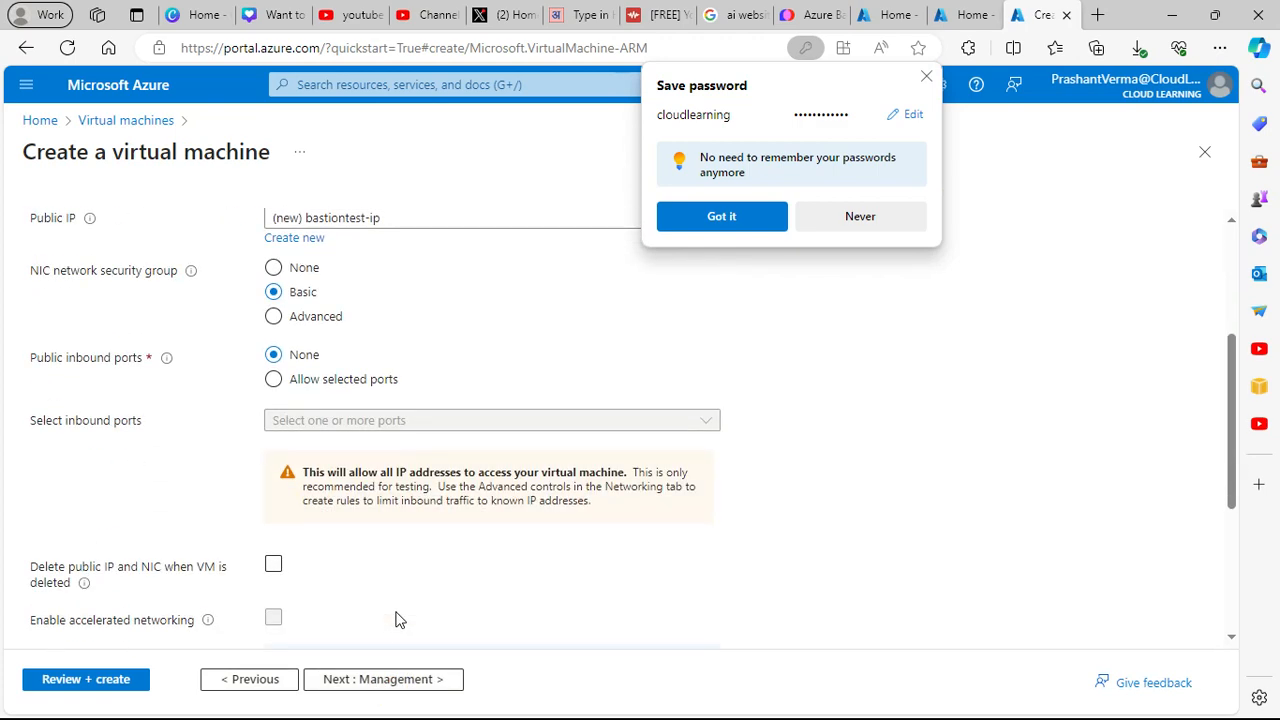
{"action": "scroll", "coordinate": [387, 609], "scroll_direction": "up", "scroll_amount": 1}
{"action": "left_click", "coordinate": [355, 390]}
{"action": "left_click", "coordinate": [410, 424]}
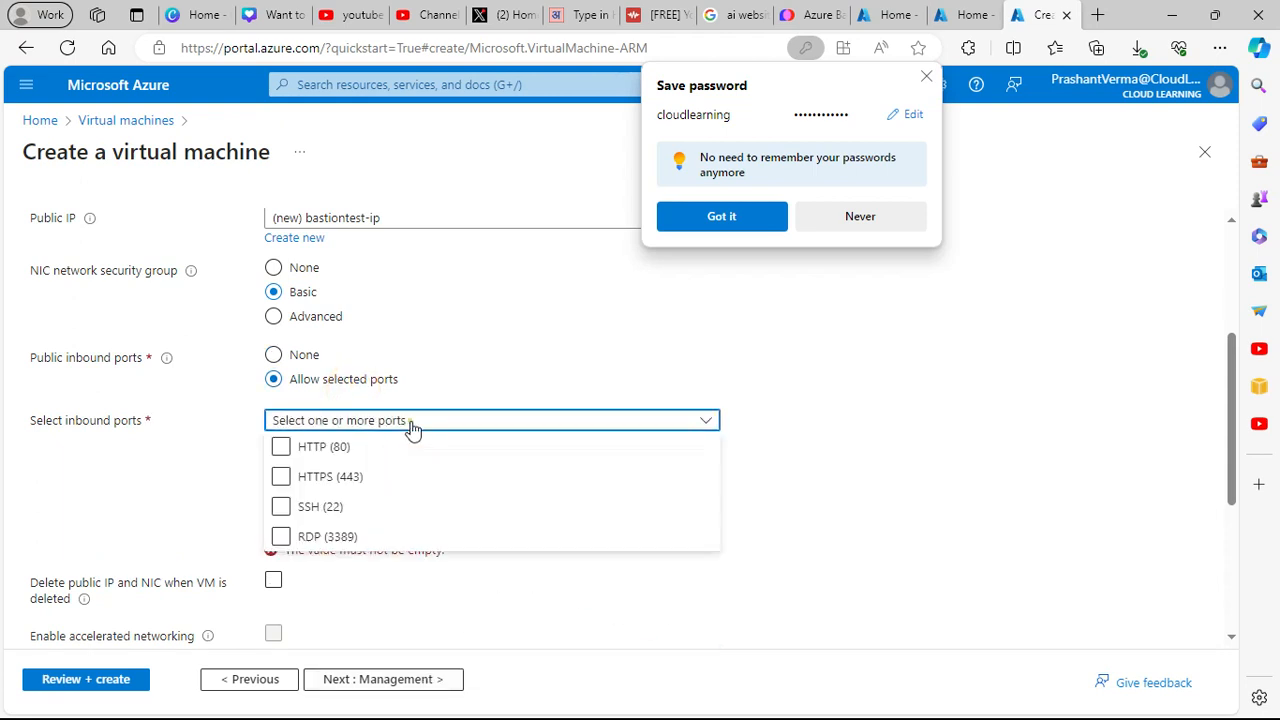
{"action": "left_click", "coordinate": [333, 536]}
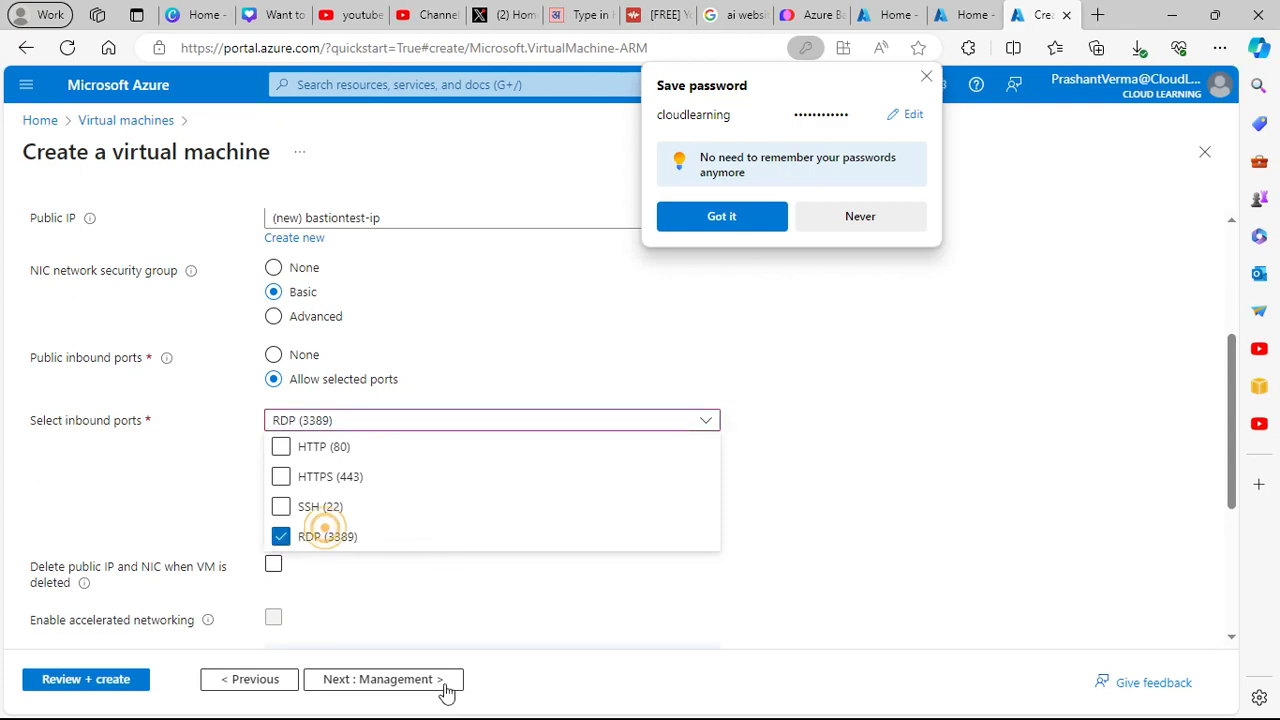
{"action": "left_click", "coordinate": [463, 602]}
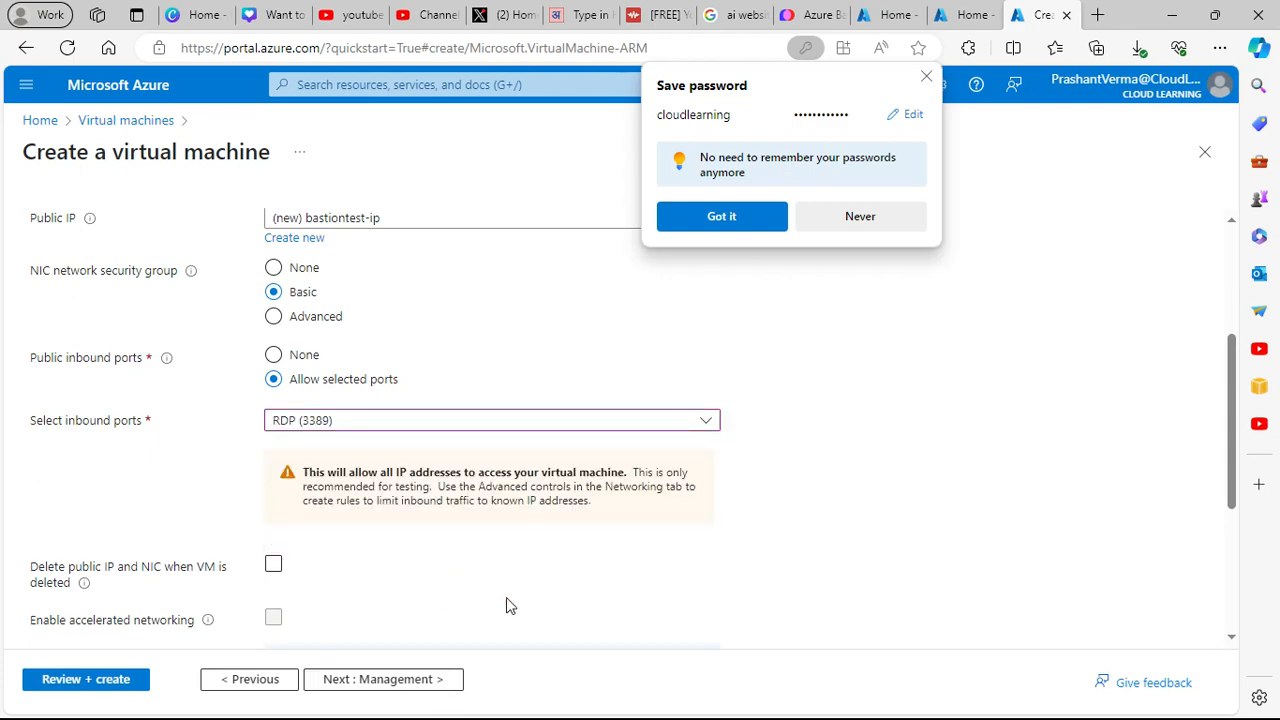
{"action": "scroll", "coordinate": [507, 600], "scroll_direction": "down", "scroll_amount": 3}
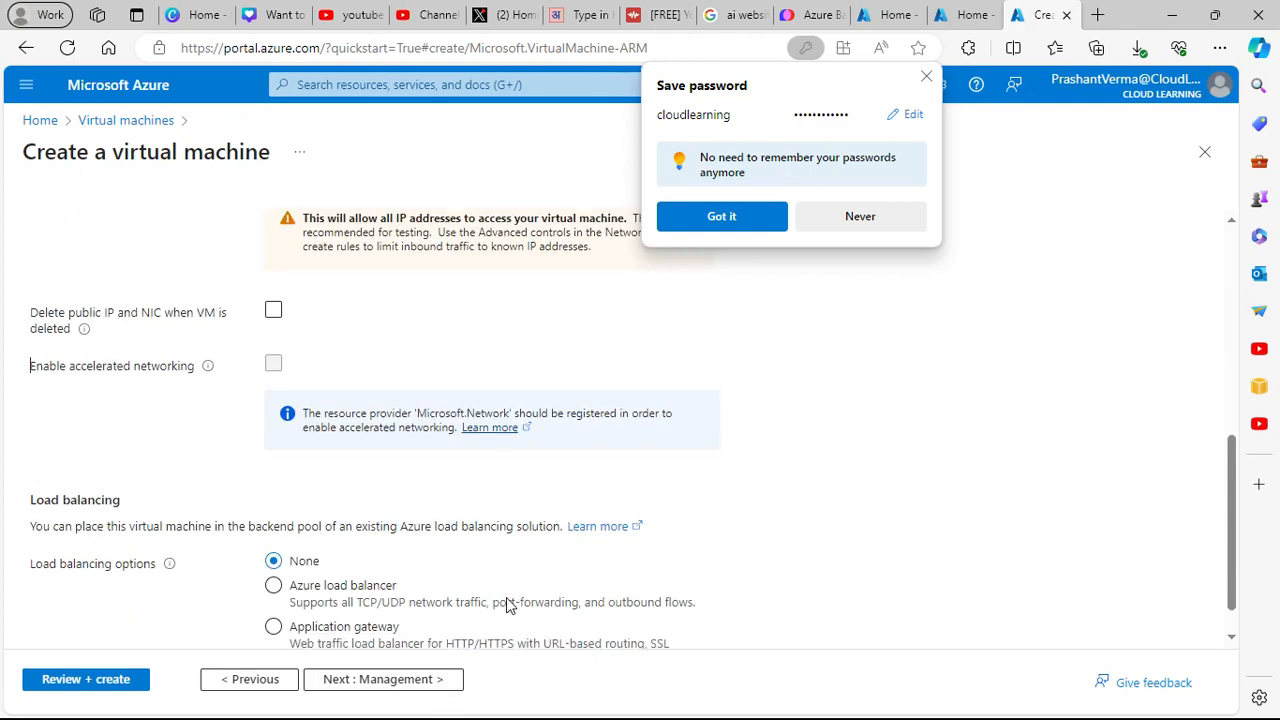
- Enable auto-shutdown at 7:00:00 PM UTC with notification in the Management settings
{"action": "left_click", "coordinate": [430, 682]}
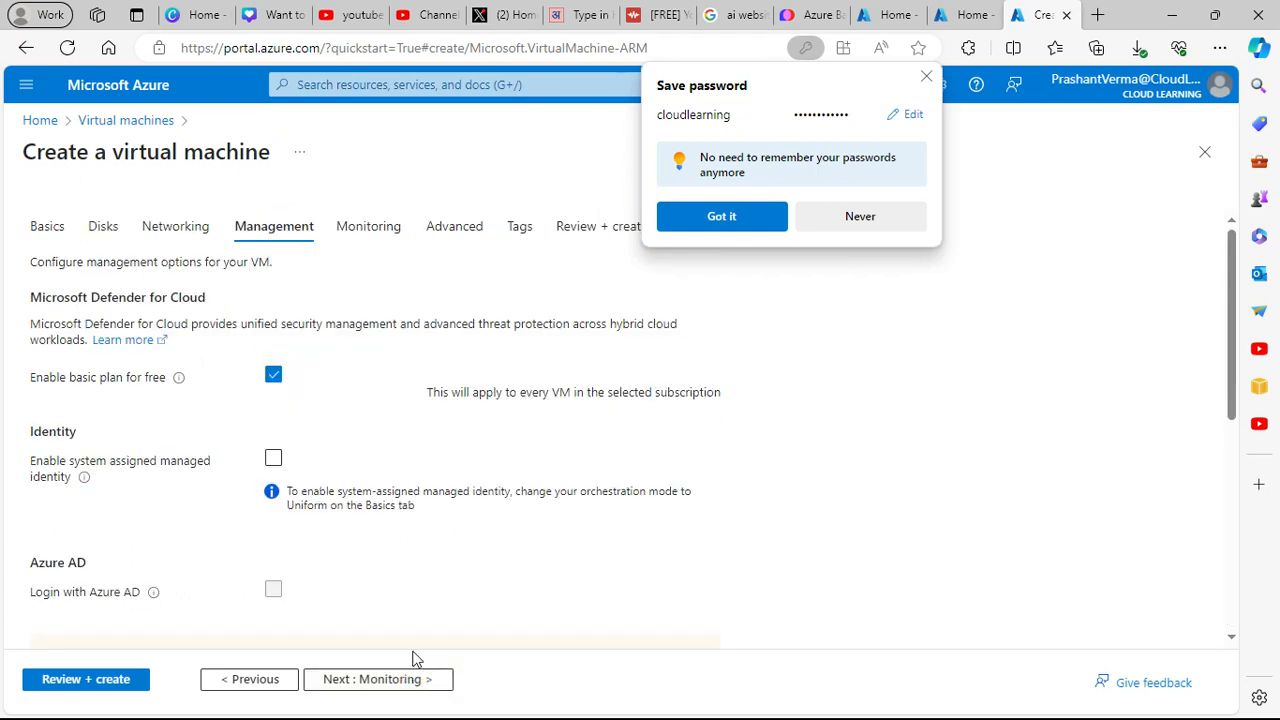
{"action": "scroll", "coordinate": [448, 597], "scroll_direction": "down", "scroll_amount": 2}
{"action": "left_click", "coordinate": [428, 684]}
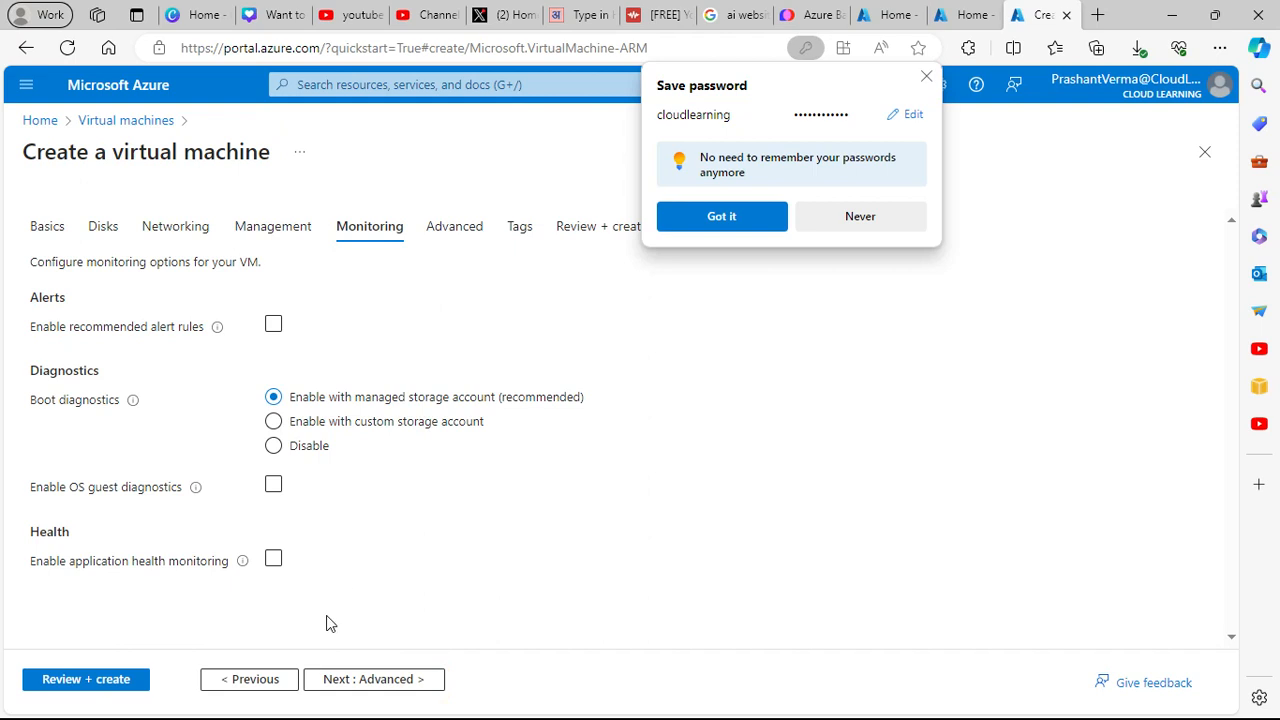
{"action": "left_click", "coordinate": [272, 686]}
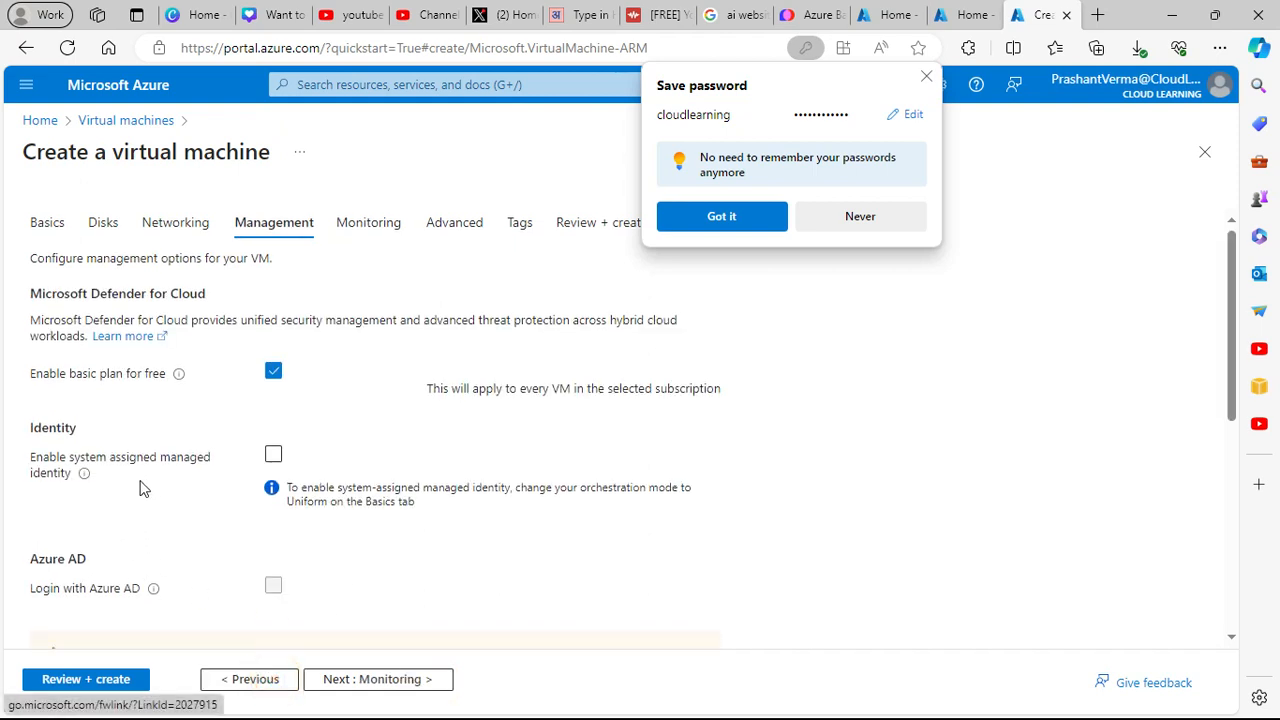
{"action": "scroll", "coordinate": [140, 487], "scroll_direction": "down", "scroll_amount": 2}
{"action": "left_click", "coordinate": [273, 472]}
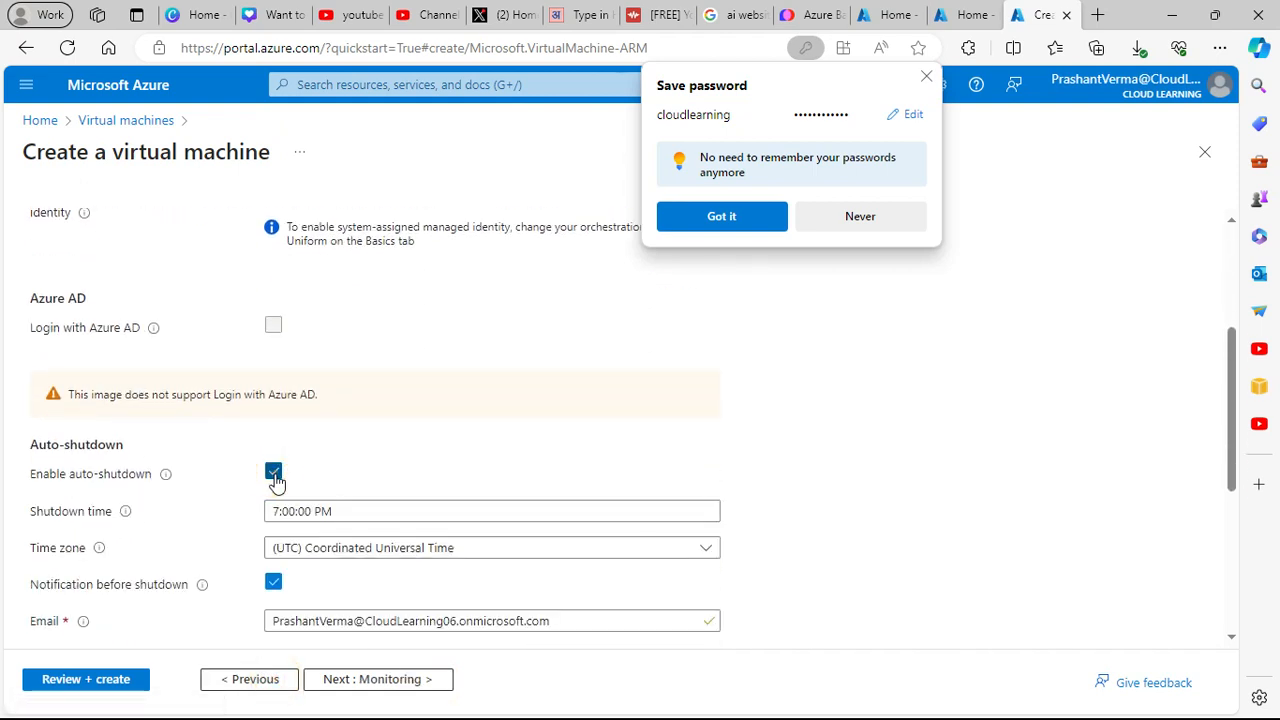
- Advance through Monitoring, Advanced and Tags to the Review + create step
{"action": "left_click", "coordinate": [420, 684]}
{"action": "left_click", "coordinate": [420, 688]}
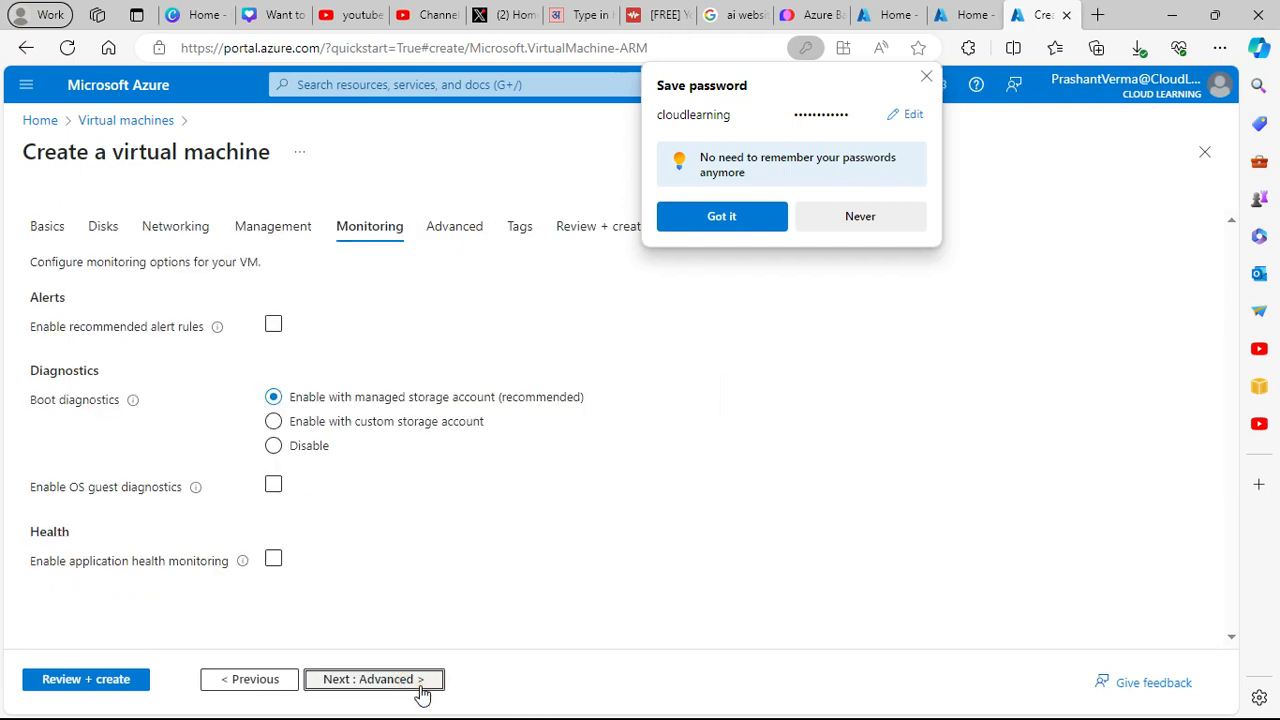
{"action": "scroll", "coordinate": [437, 480], "scroll_direction": "down", "scroll_amount": 5}
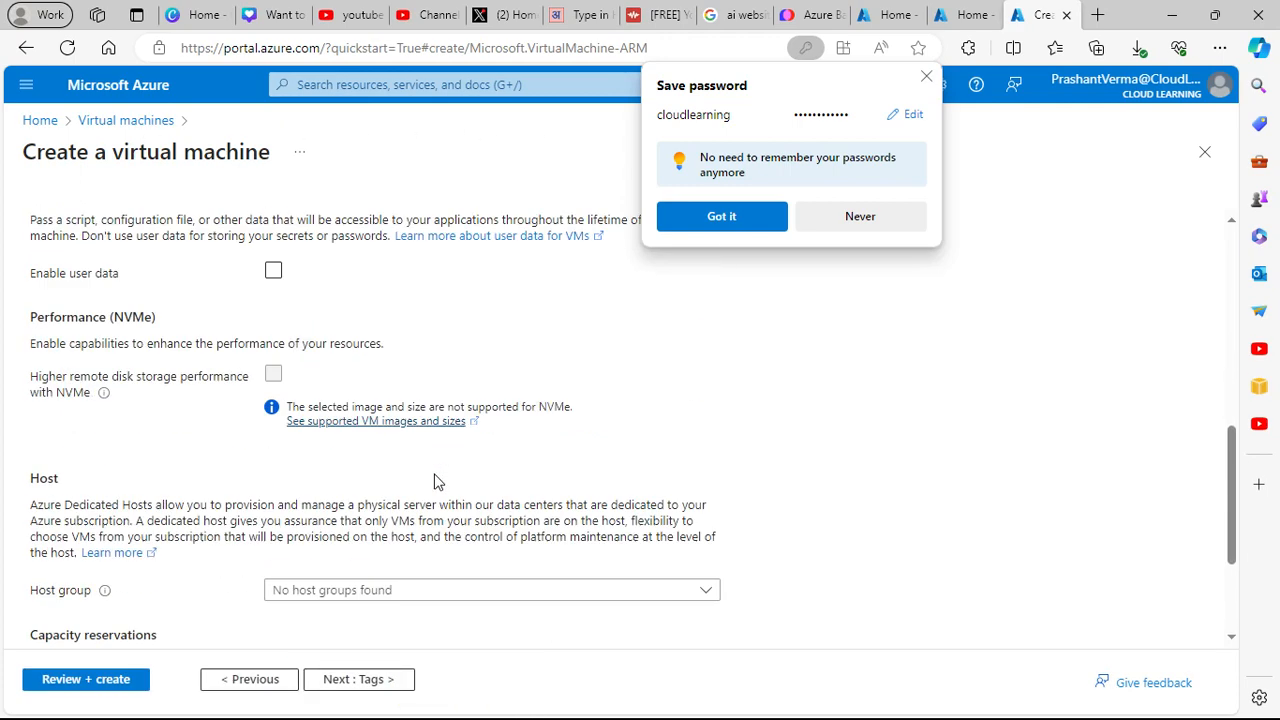
{"action": "left_click", "coordinate": [379, 680]}
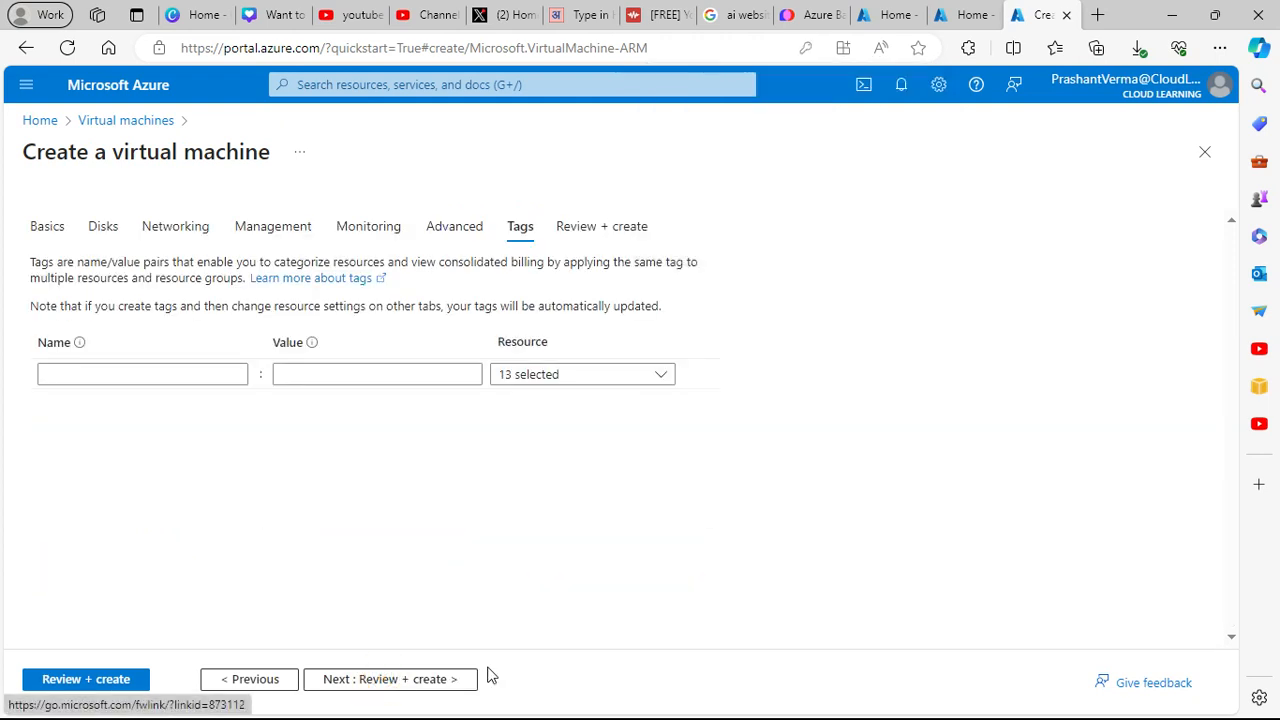
{"action": "left_click", "coordinate": [440, 677]}
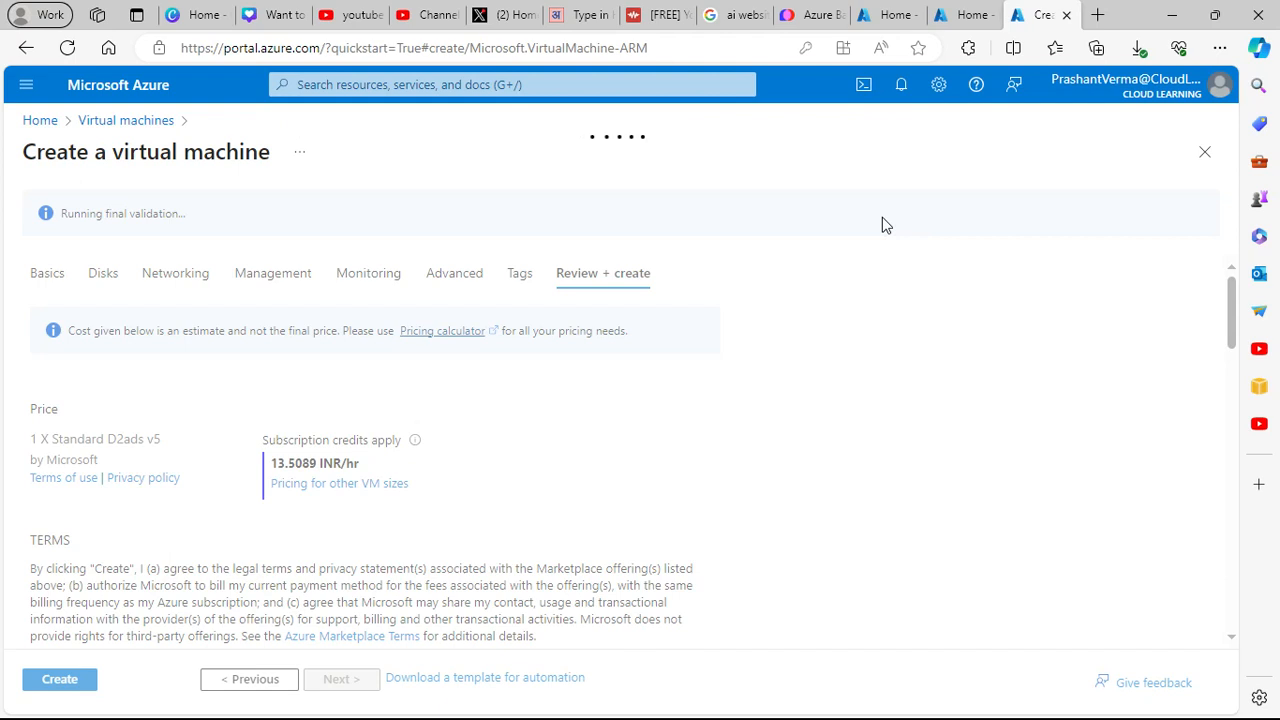
- Switch to the PopAi tab showing the Azure Bastion Service slide deck
{"action": "left_click", "coordinate": [798, 16]}
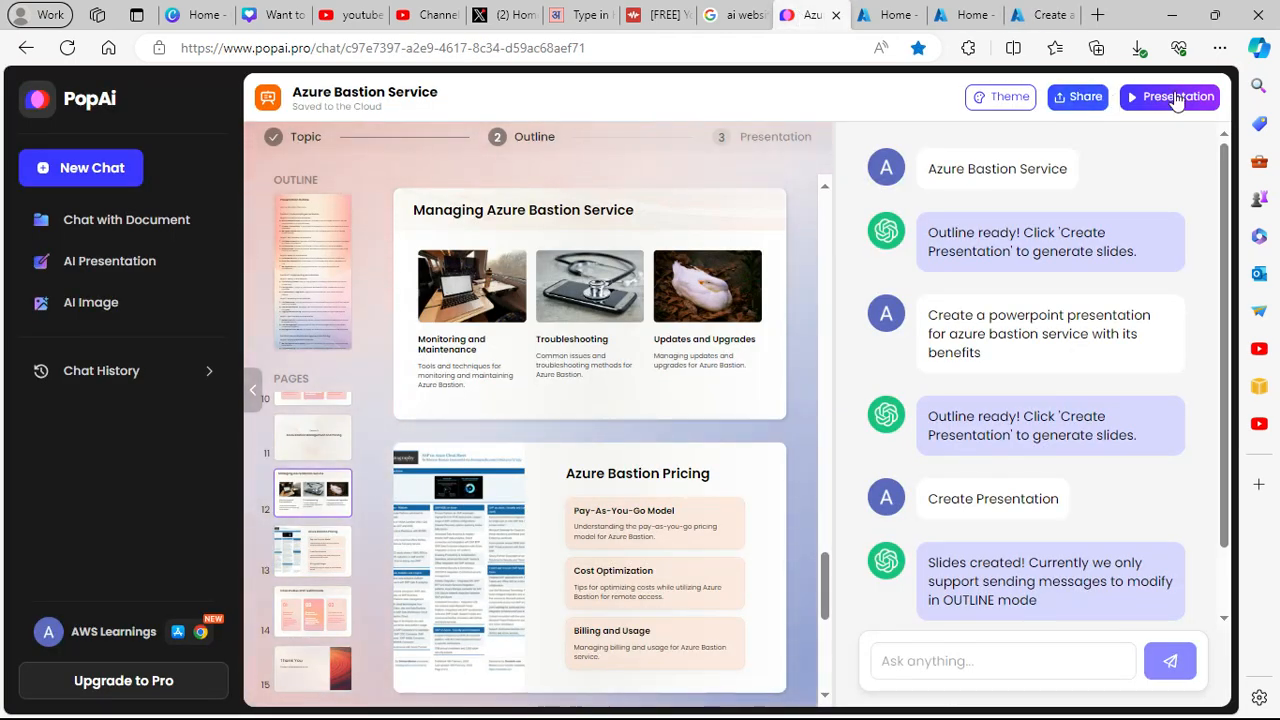
- Play the Azure Bastion deck full screen and page down to the Benefits of Azure Bastion slide
{"action": "left_click", "coordinate": [1172, 96]}
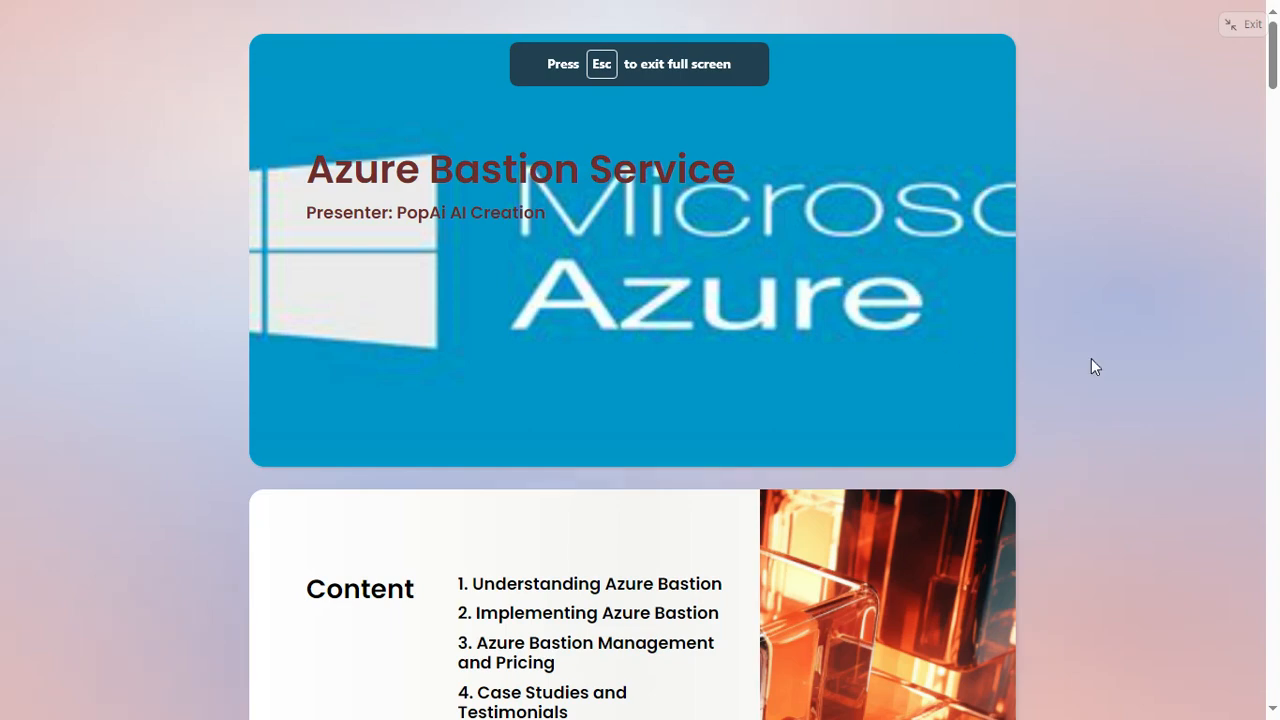
{"action": "scroll", "coordinate": [1091, 364], "scroll_direction": "down", "scroll_amount": 4}
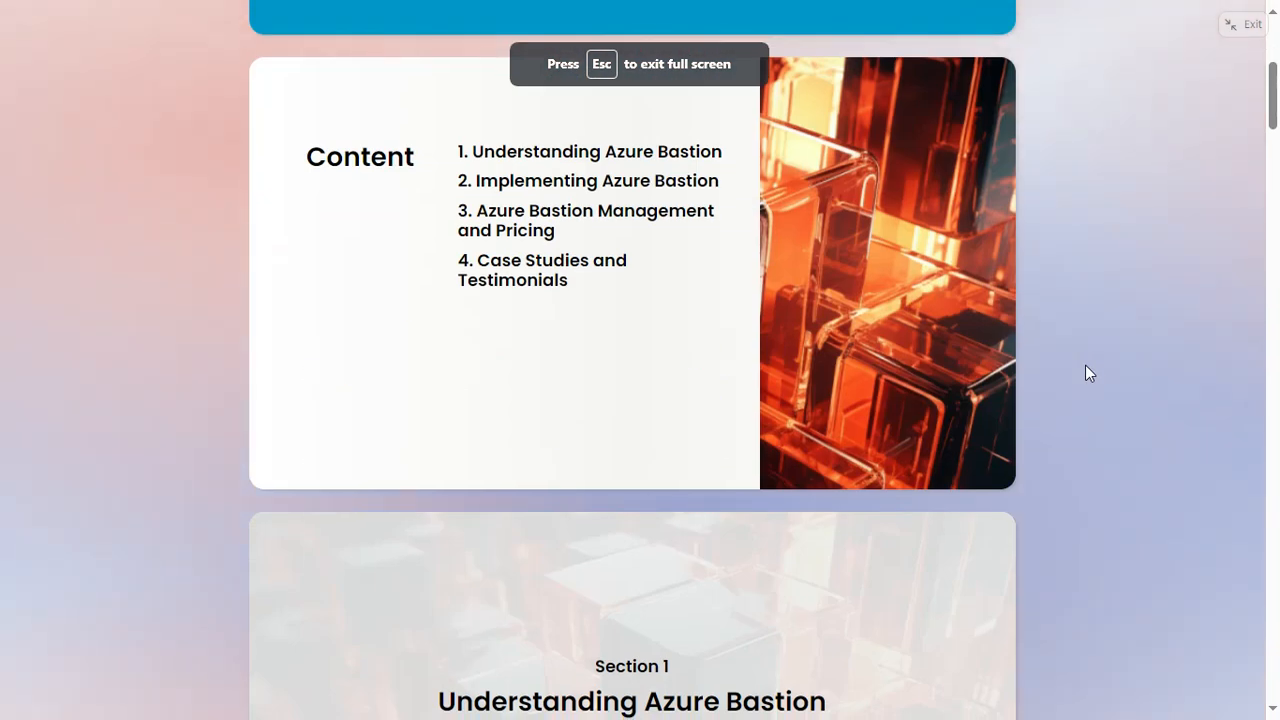
{"action": "scroll", "coordinate": [1071, 365], "scroll_direction": "down", "scroll_amount": 7}
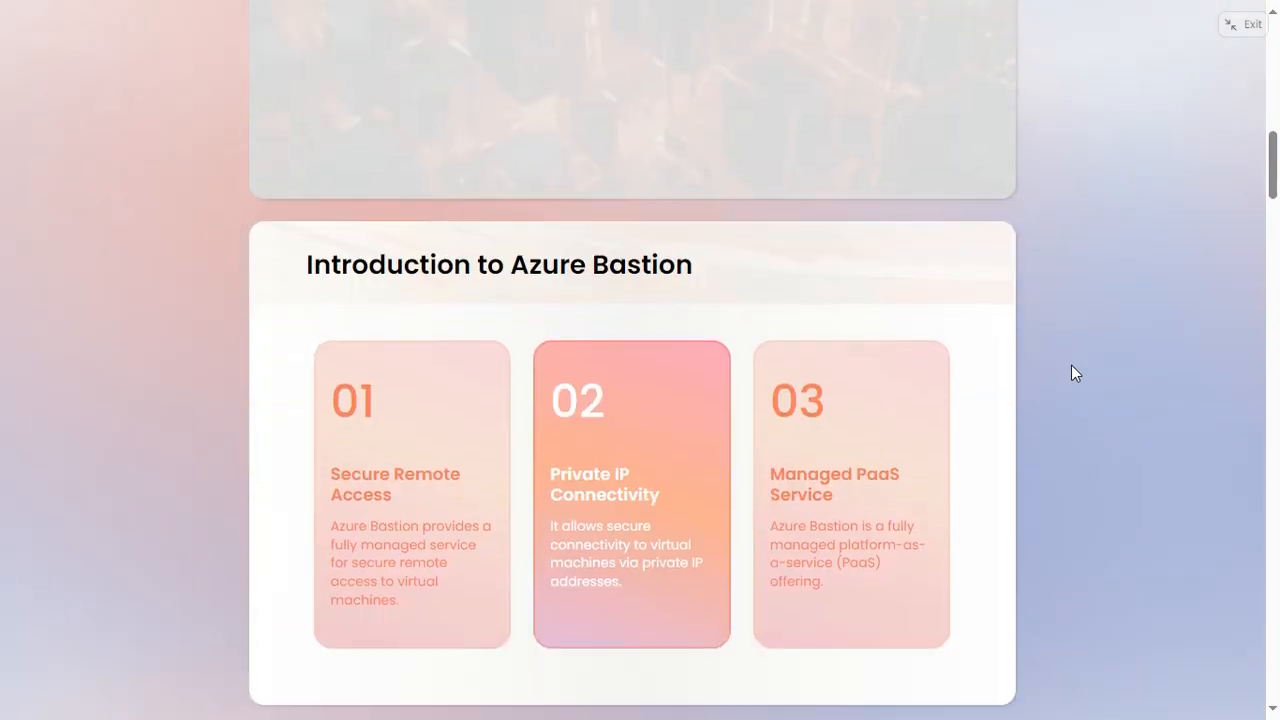
{"action": "scroll", "coordinate": [1071, 365], "scroll_direction": "down", "scroll_amount": 1}
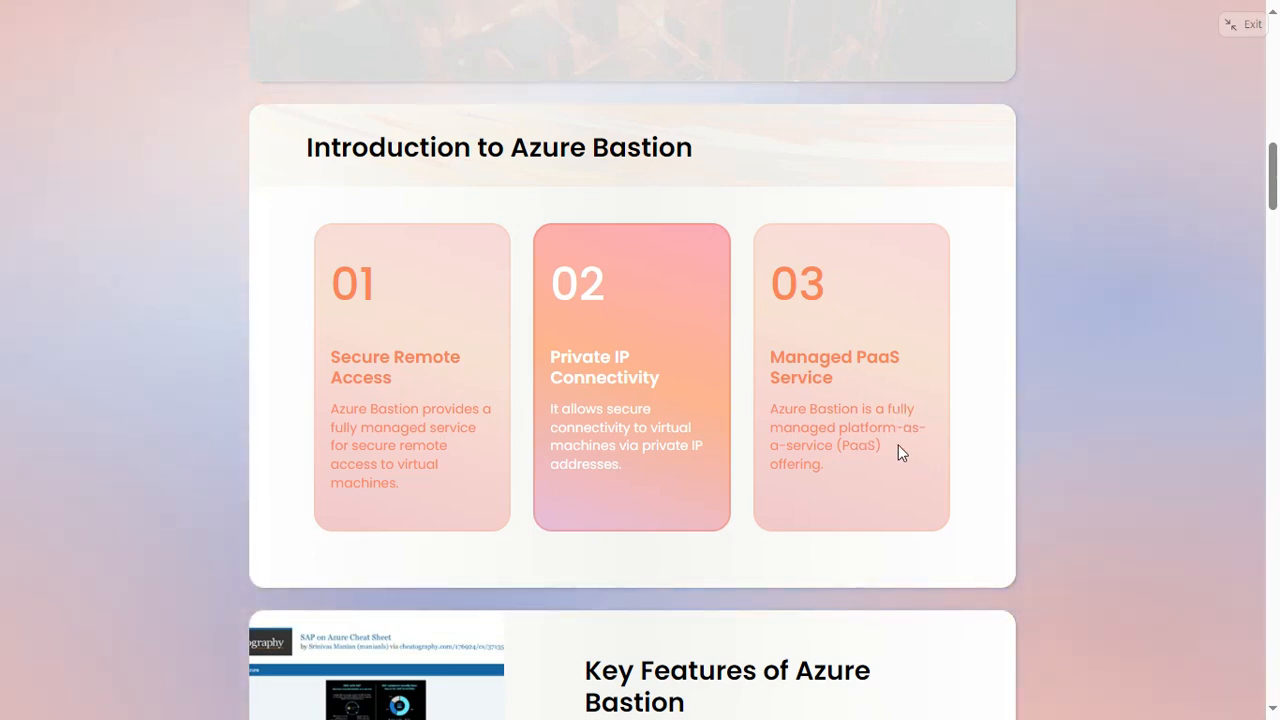
{"action": "scroll", "coordinate": [900, 451], "scroll_direction": "down", "scroll_amount": 3}
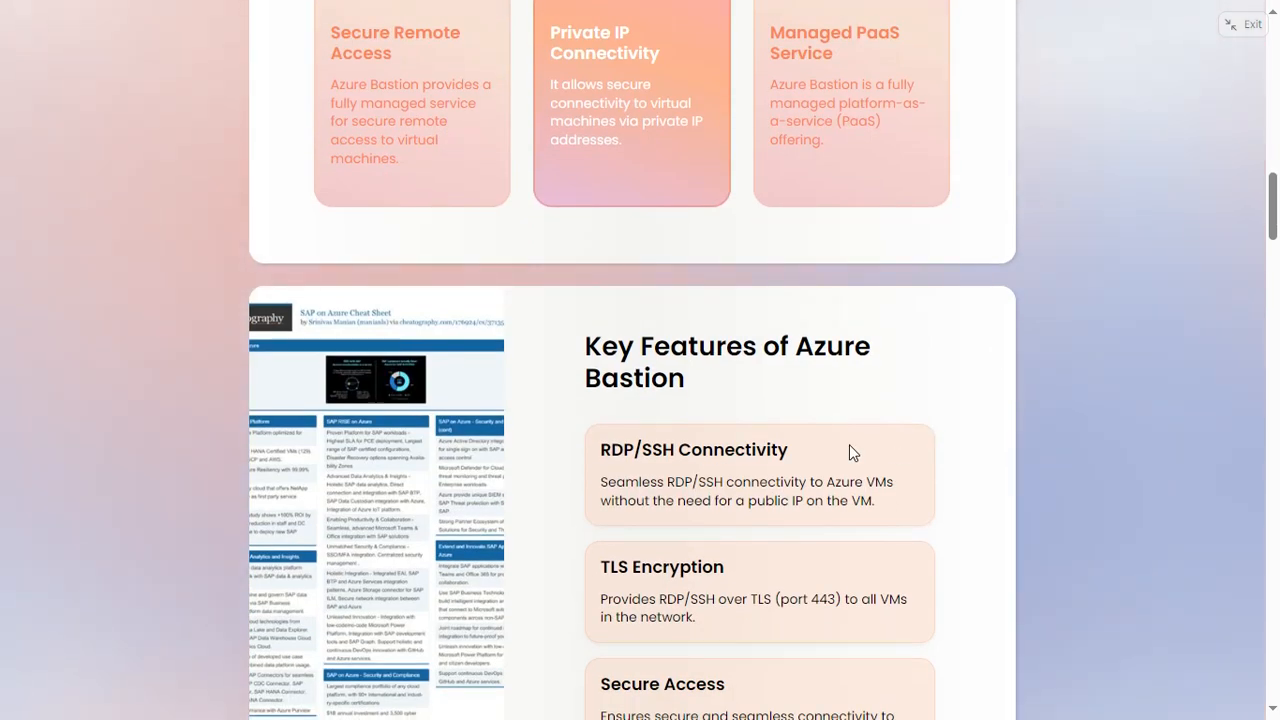
{"action": "scroll", "coordinate": [849, 444], "scroll_direction": "down", "scroll_amount": 3}
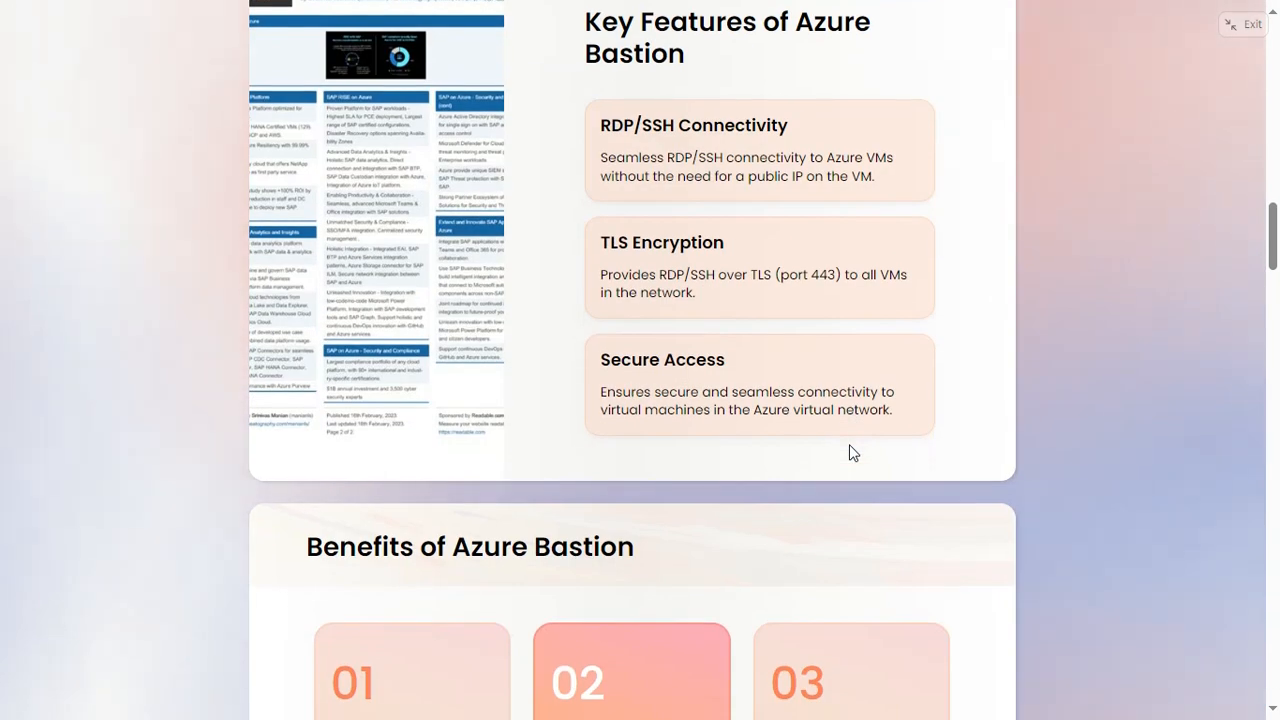
{"action": "scroll", "coordinate": [808, 390], "scroll_direction": "up", "scroll_amount": 1}
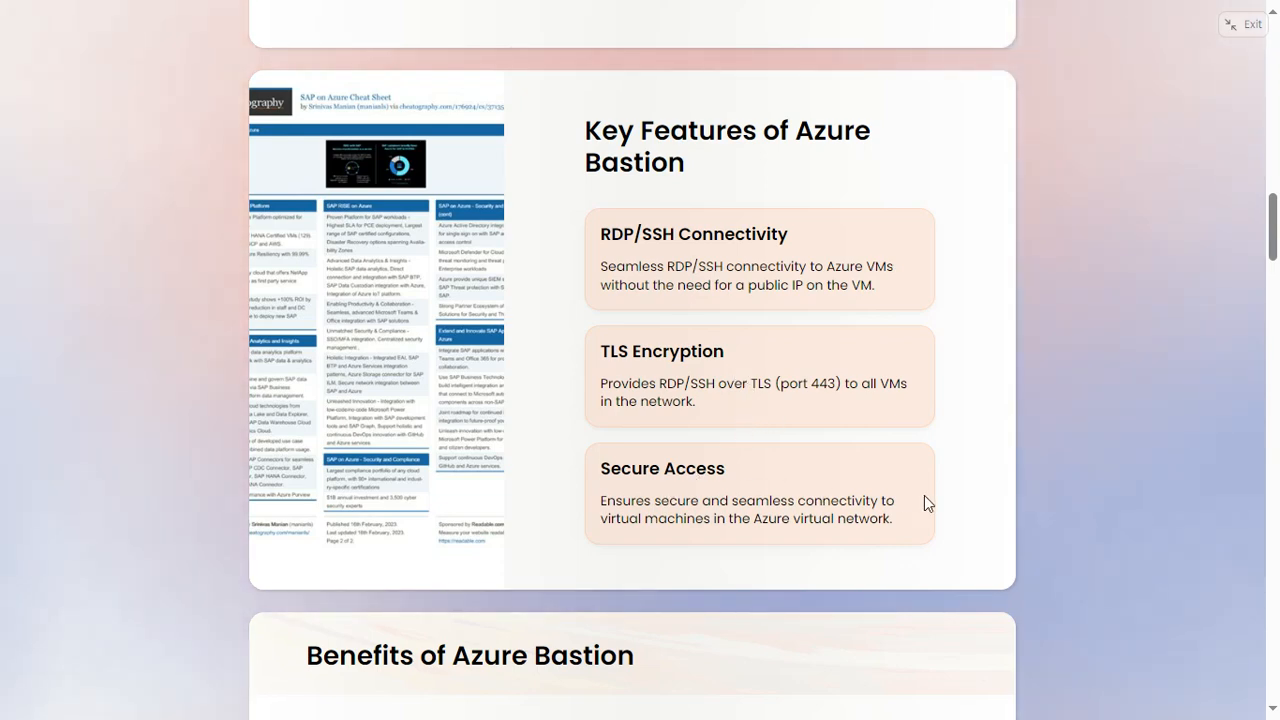
{"action": "scroll", "coordinate": [925, 500], "scroll_direction": "down", "scroll_amount": 2}
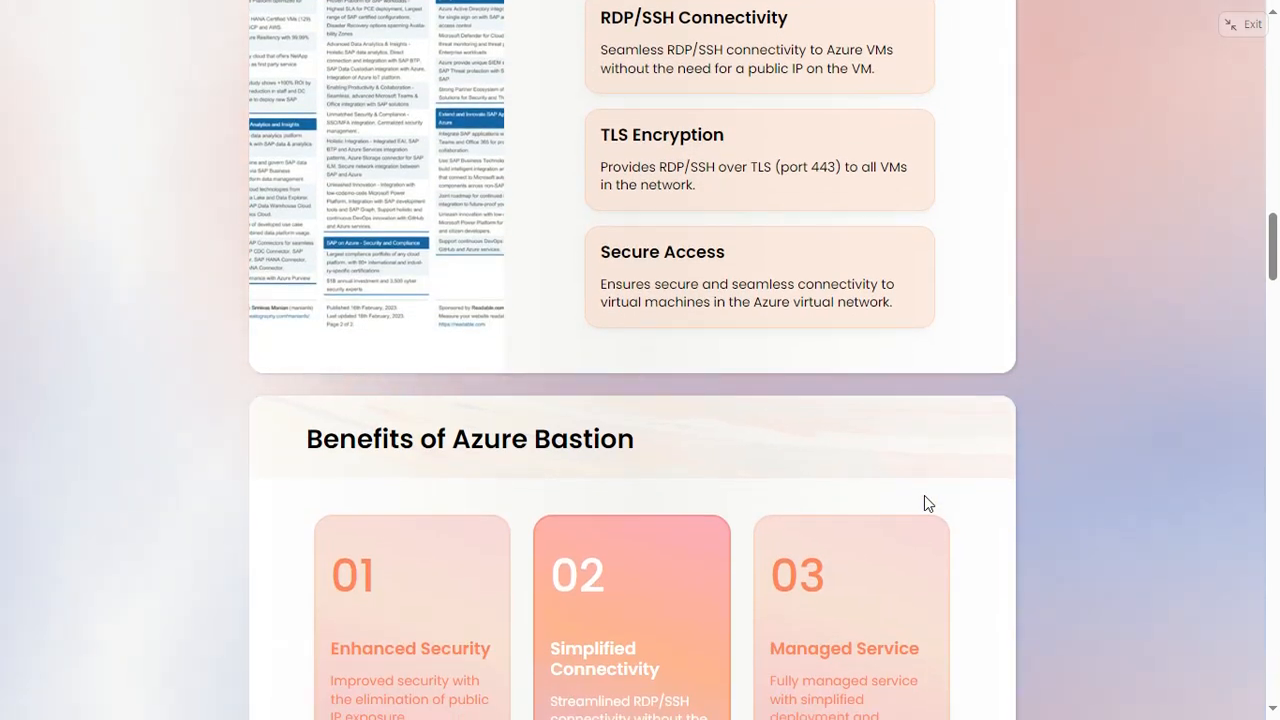
{"action": "scroll", "coordinate": [790, 540], "scroll_direction": "down", "scroll_amount": 3}
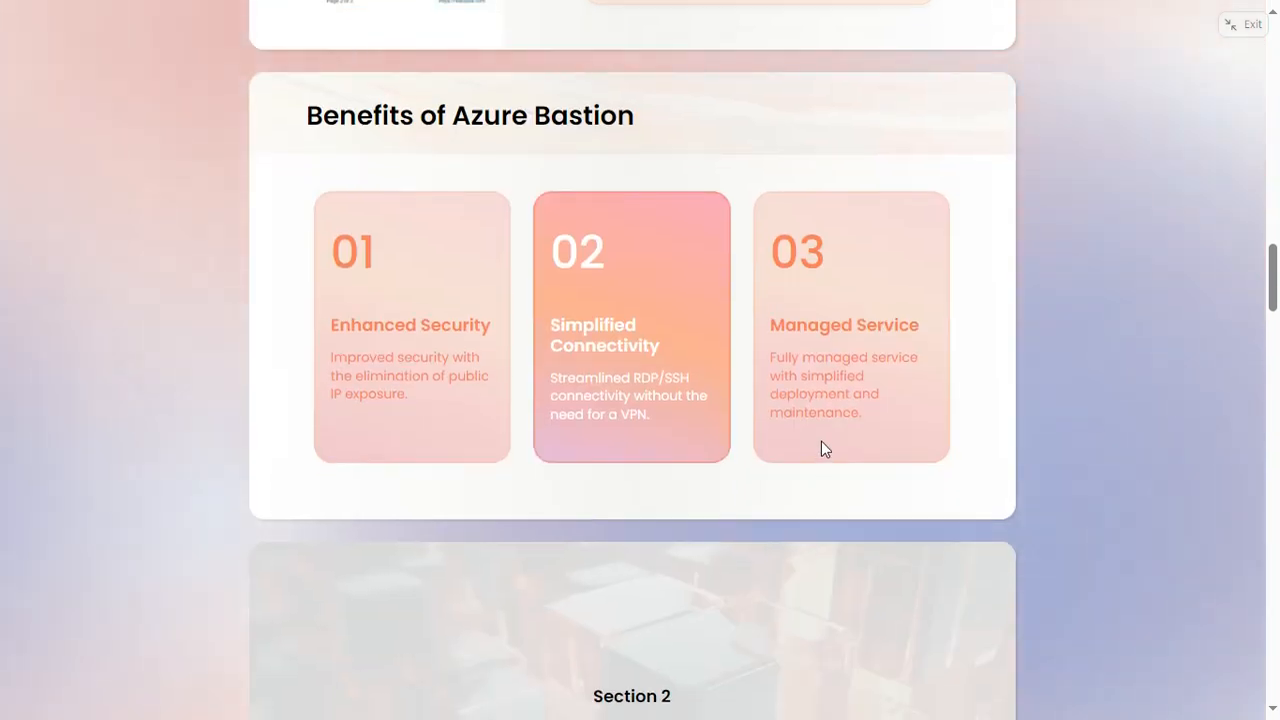
- Page through to the Thank You slide and exit full-screen playback
{"action": "scroll", "coordinate": [821, 441], "scroll_direction": "down", "scroll_amount": 2}
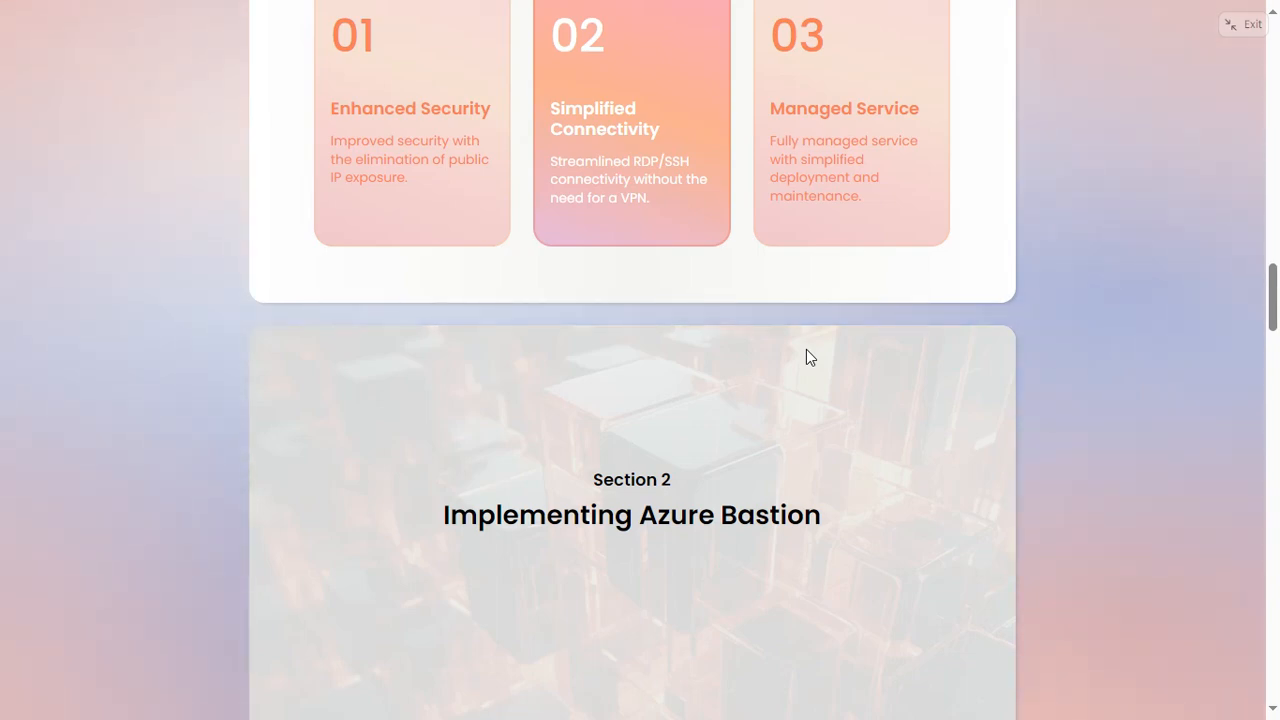
{"action": "scroll", "coordinate": [810, 357], "scroll_direction": "down", "scroll_amount": 8}
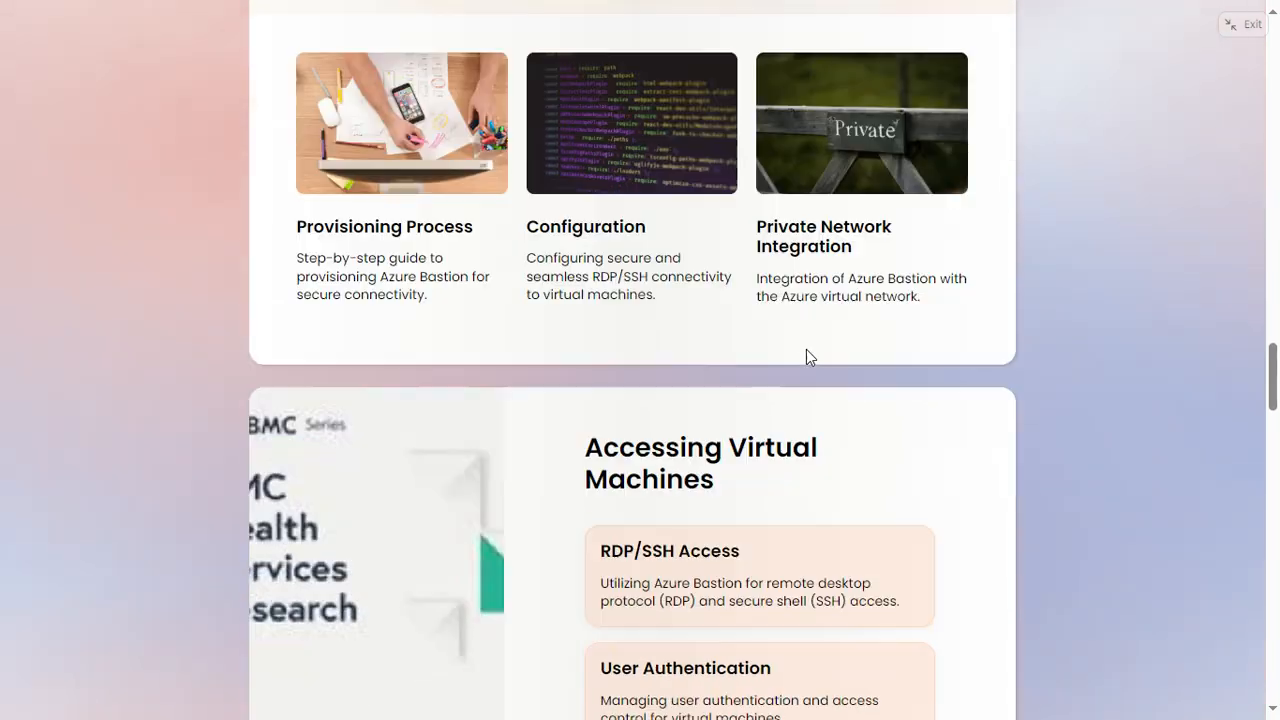
{"action": "scroll", "coordinate": [810, 357], "scroll_direction": "down", "scroll_amount": 5}
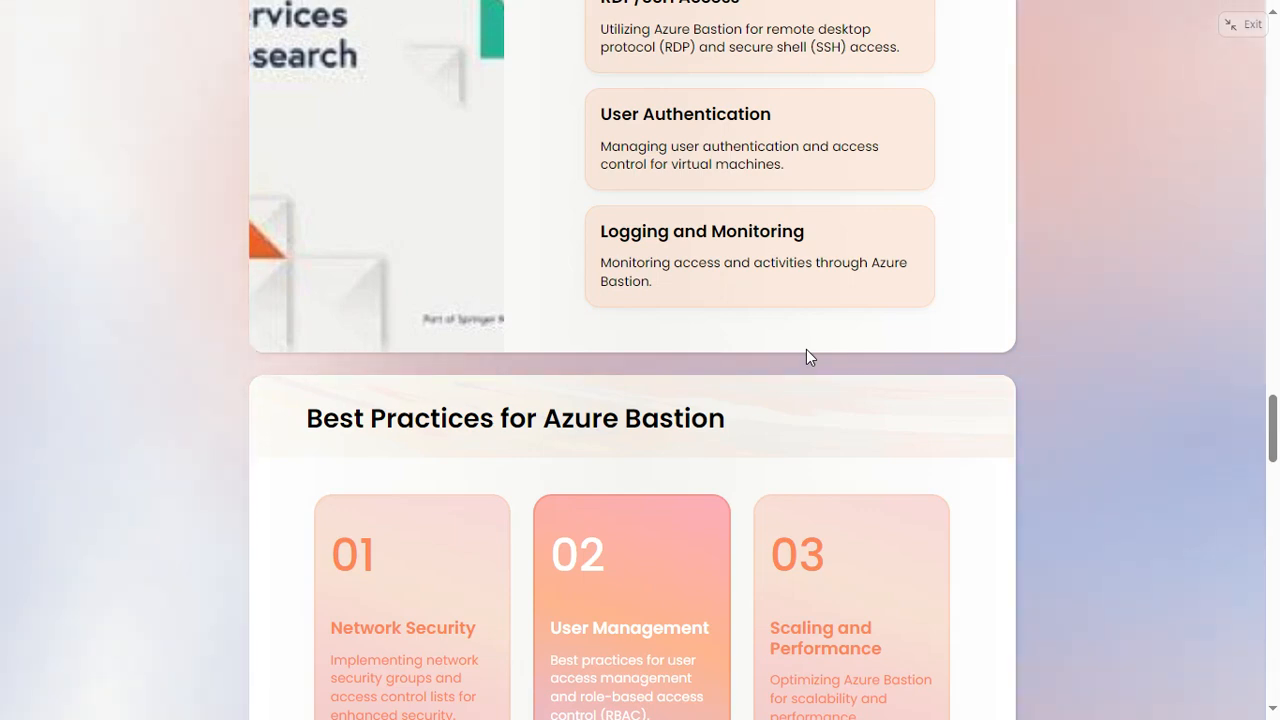
{"action": "scroll", "coordinate": [810, 357], "scroll_direction": "down", "scroll_amount": 4}
{"action": "scroll", "coordinate": [810, 357], "scroll_direction": "down", "scroll_amount": 6}
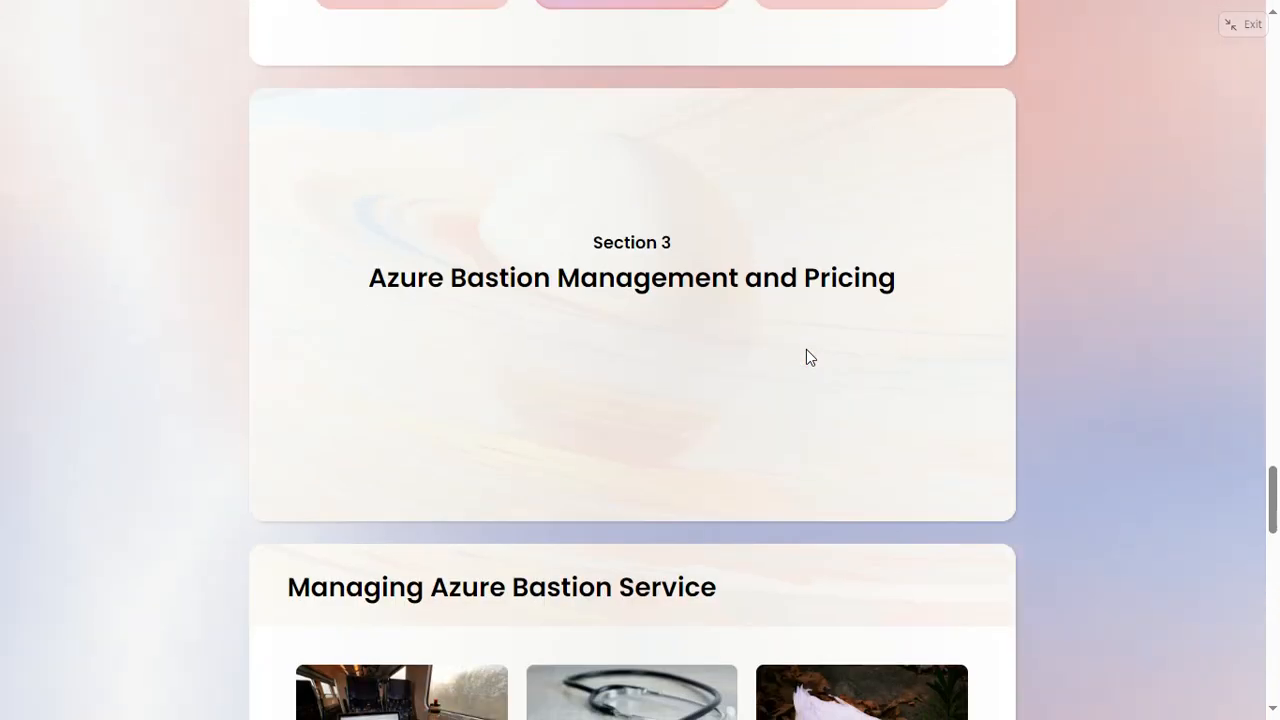
{"action": "scroll", "coordinate": [807, 350], "scroll_direction": "down", "scroll_amount": 4}
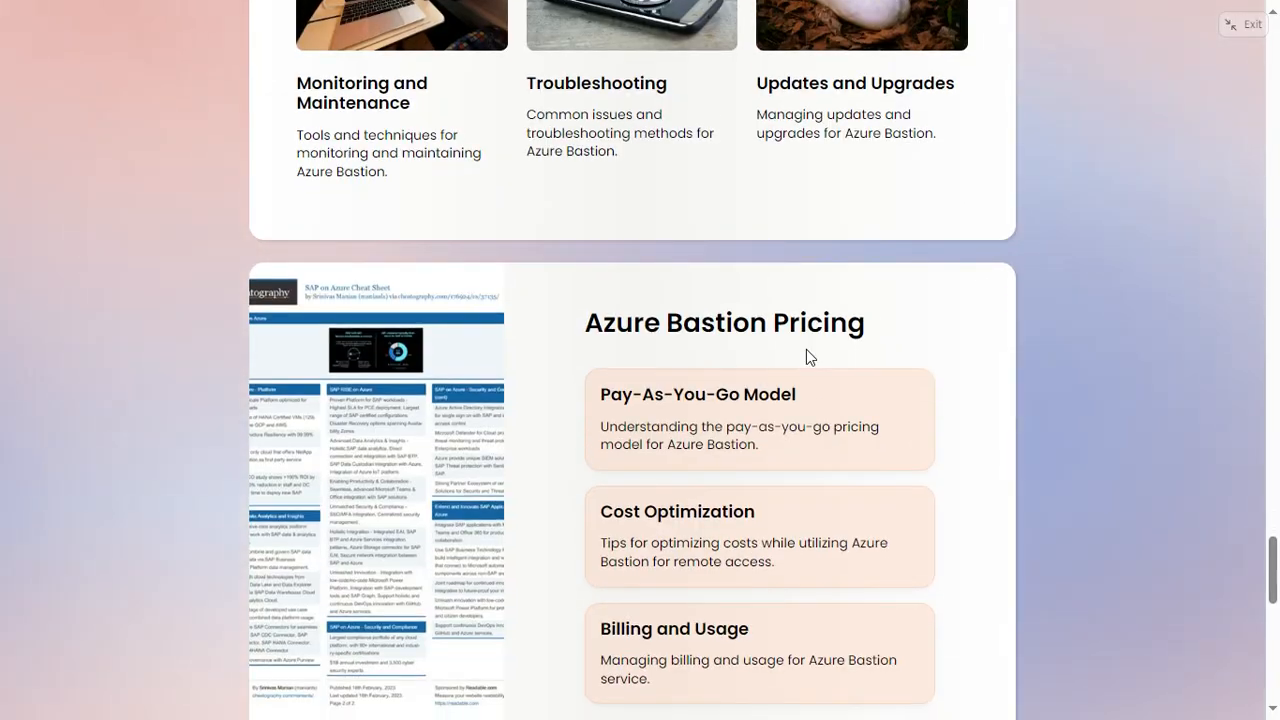
{"action": "scroll", "coordinate": [807, 350], "scroll_direction": "down", "scroll_amount": 2}
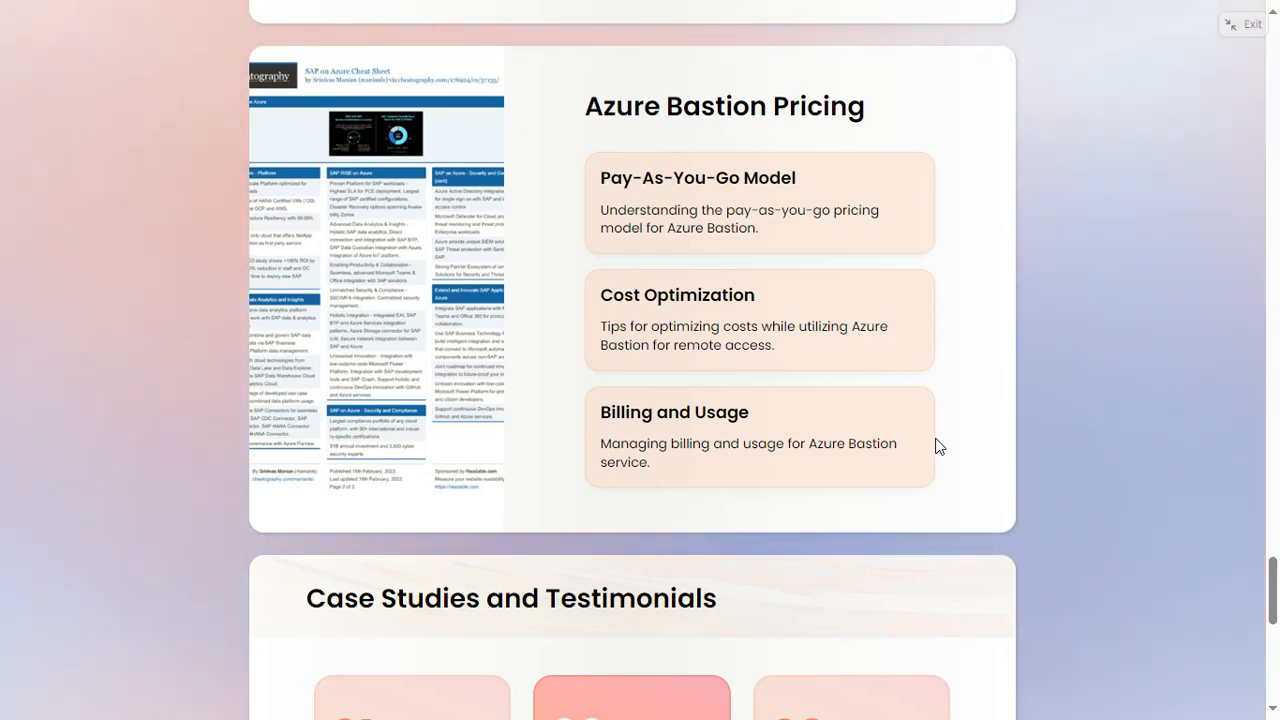
{"action": "scroll", "coordinate": [937, 446], "scroll_direction": "down", "scroll_amount": 8}
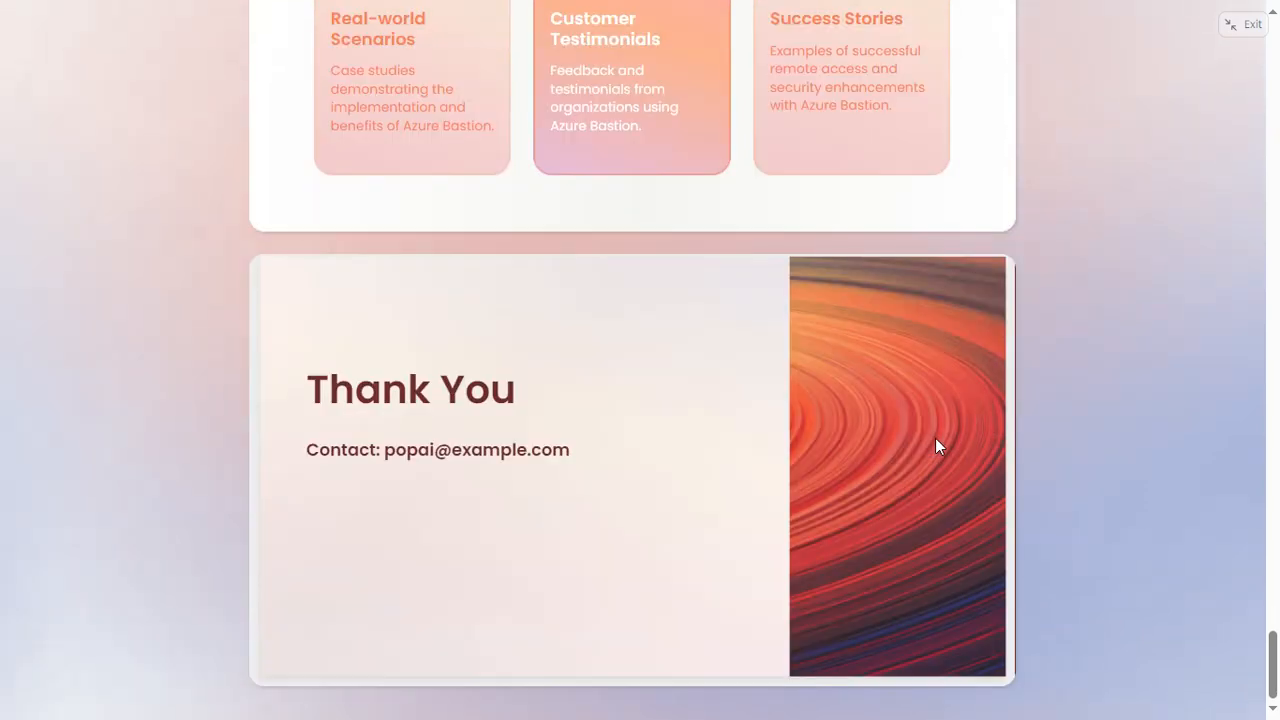
{"action": "left_click", "coordinate": [1238, 26]}
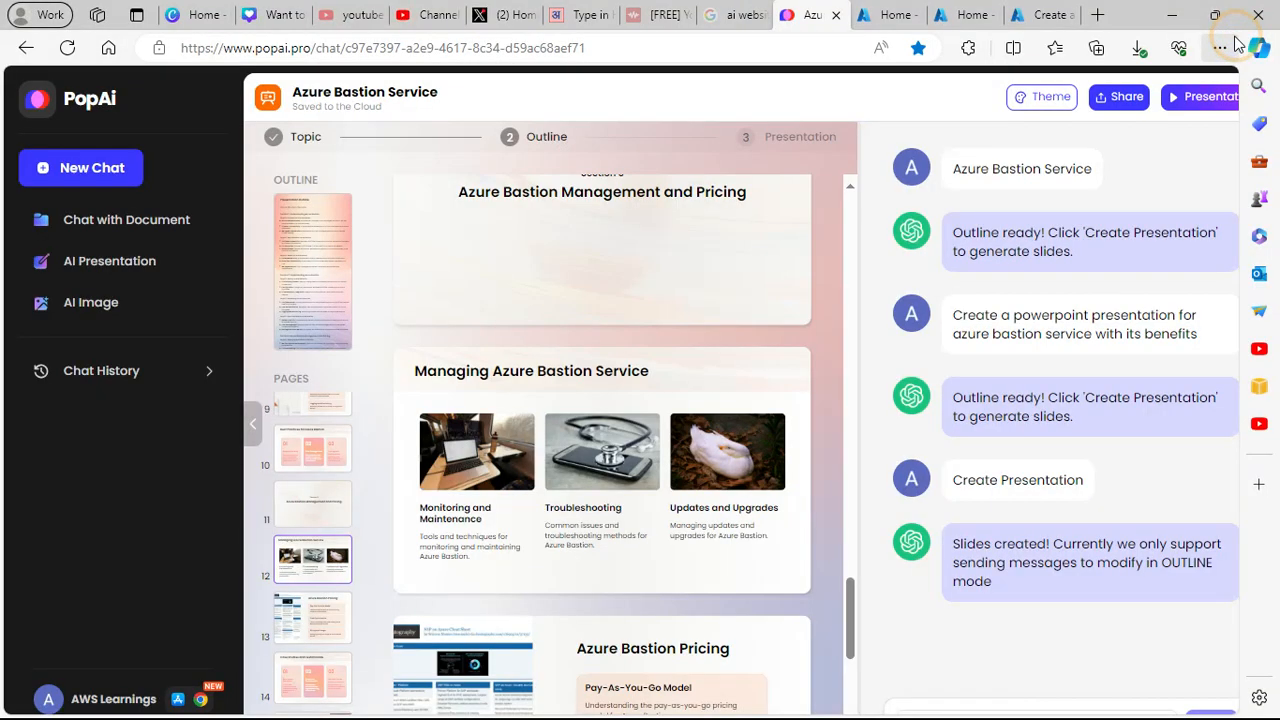
{"action": "left_click", "coordinate": [886, 14]}
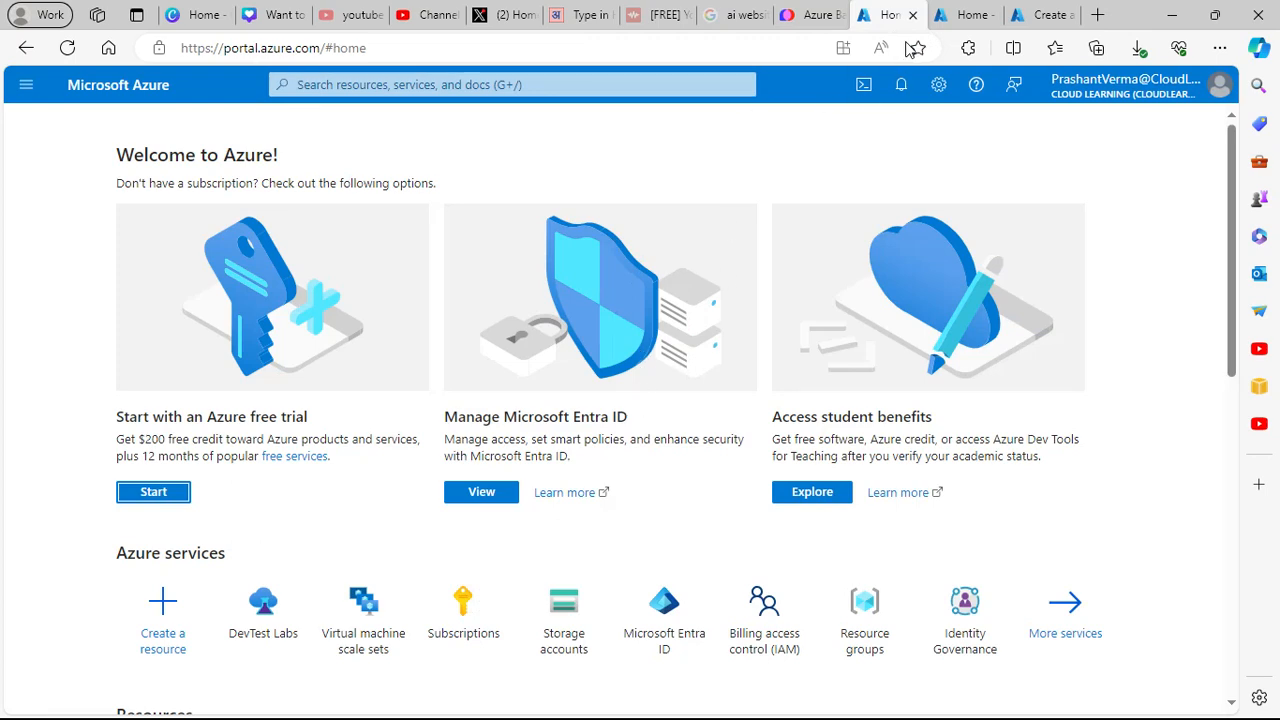
{"action": "left_click", "coordinate": [966, 22]}
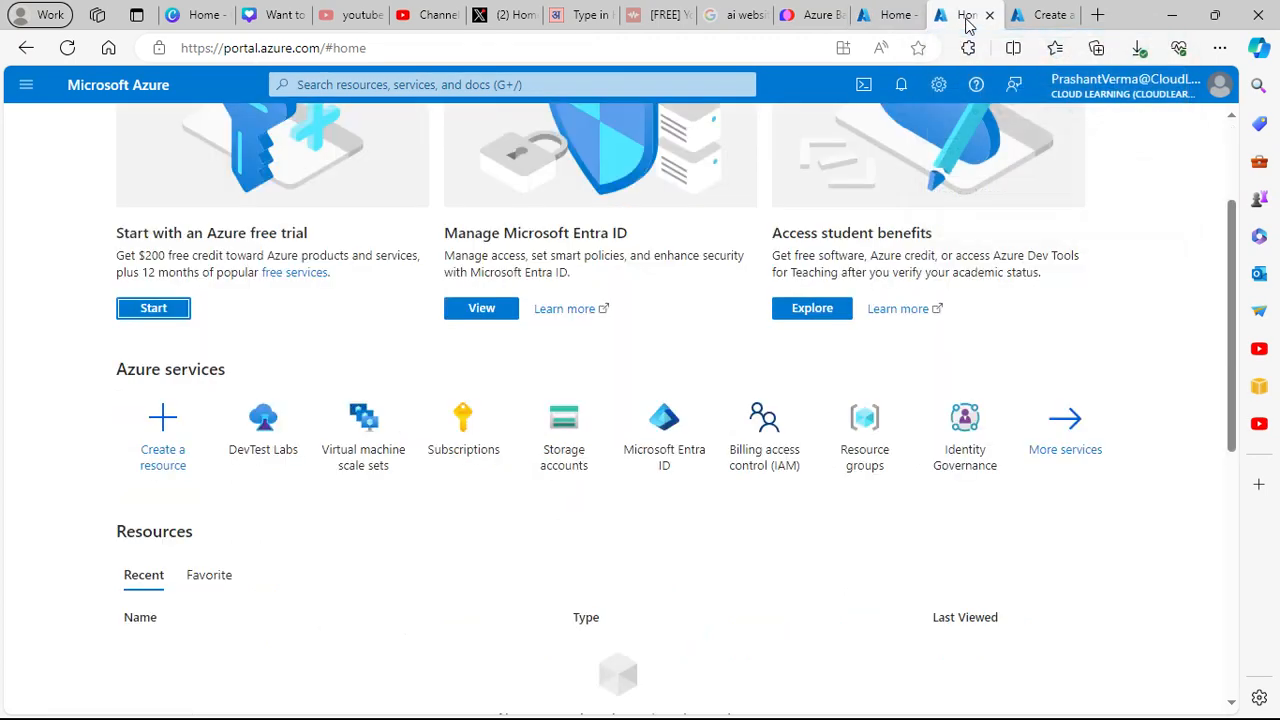
{"action": "scroll", "coordinate": [1017, 243], "scroll_direction": "up", "scroll_amount": 2}
{"action": "left_click", "coordinate": [1037, 12]}
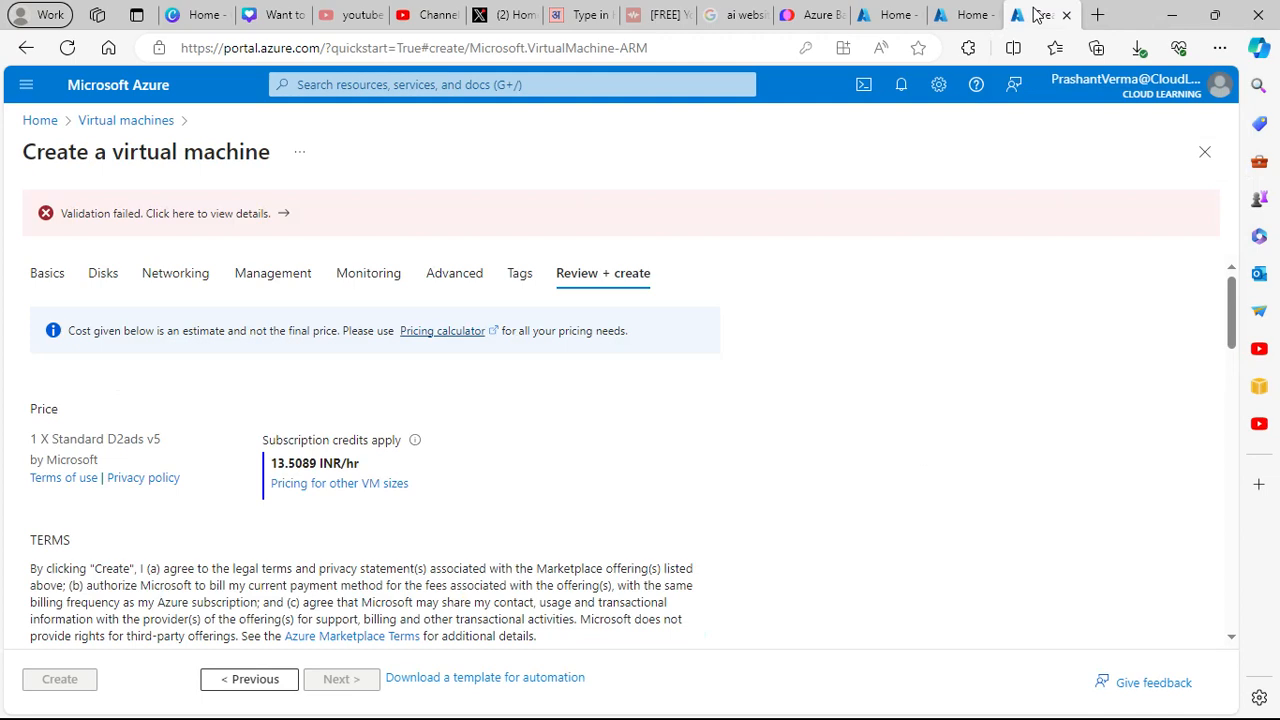
{"action": "scroll", "coordinate": [623, 375], "scroll_direction": "down", "scroll_amount": 15}
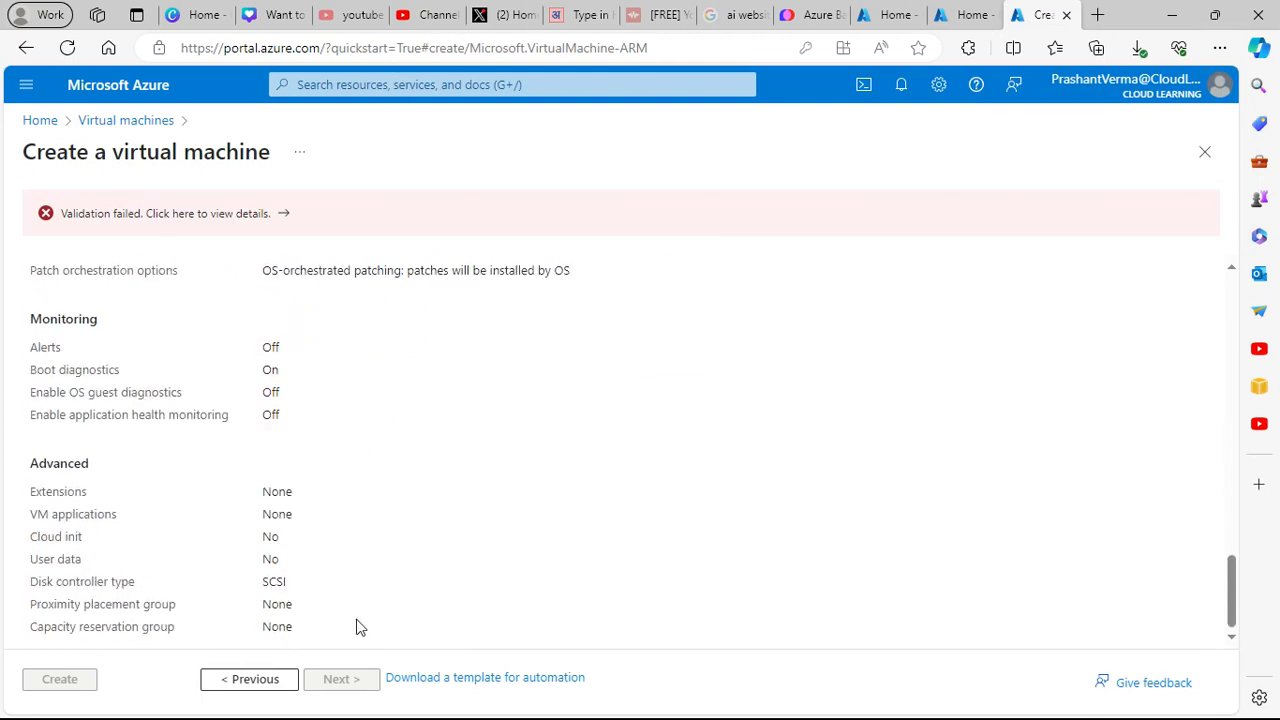
{"action": "scroll", "coordinate": [360, 625], "scroll_direction": "up", "scroll_amount": 10}
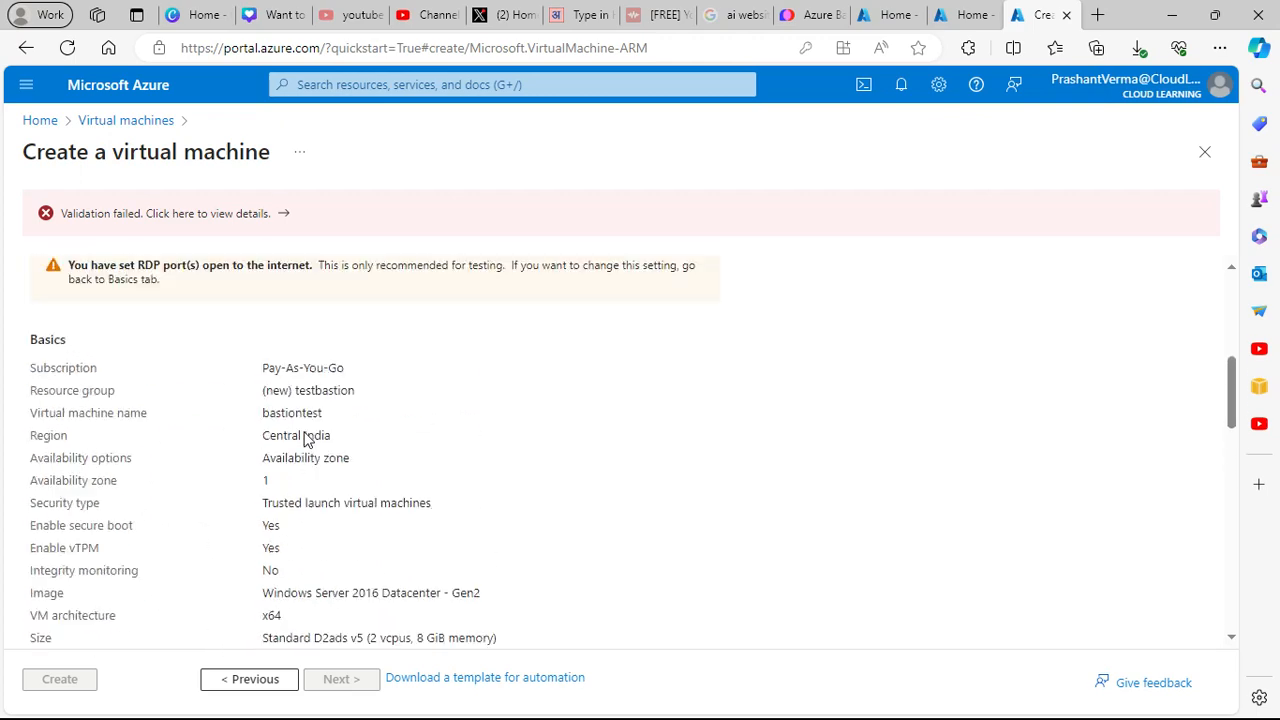
{"action": "scroll", "coordinate": [330, 437], "scroll_direction": "up", "scroll_amount": 5}
{"action": "left_click", "coordinate": [524, 275]}
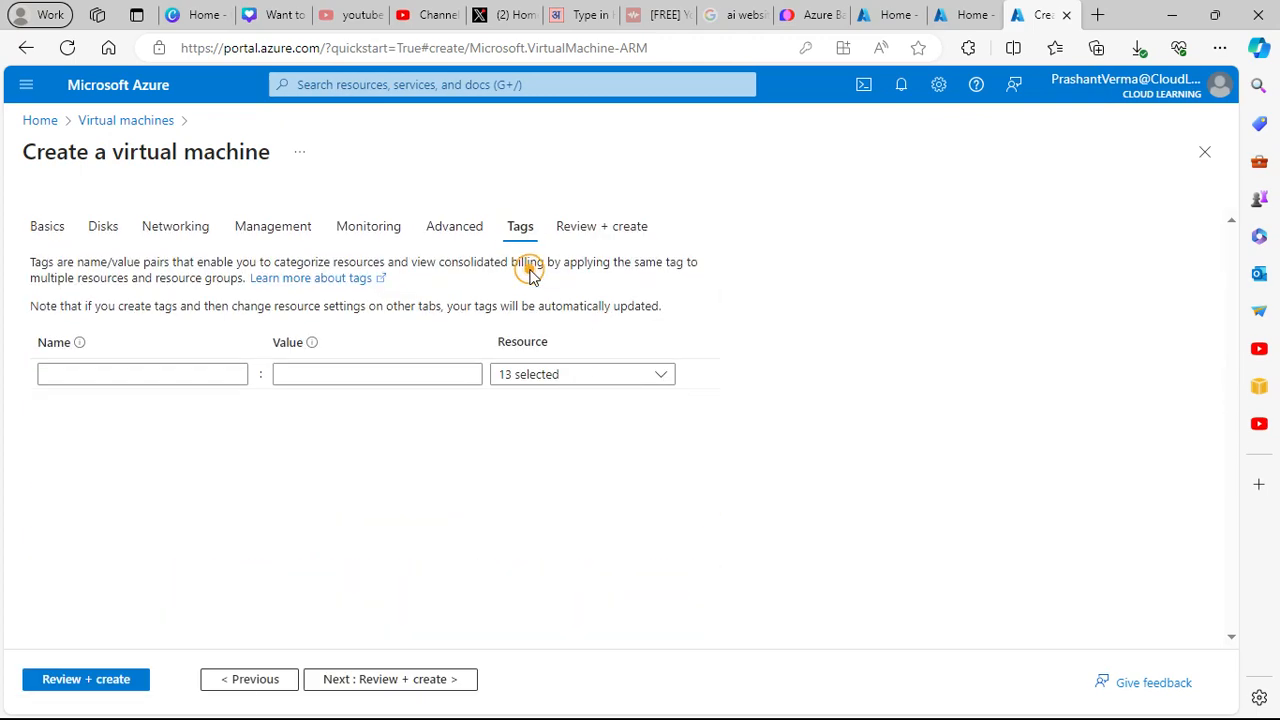
{"action": "left_click", "coordinate": [594, 374]}
{"action": "left_click", "coordinate": [801, 375]}
{"action": "left_click", "coordinate": [186, 371]}
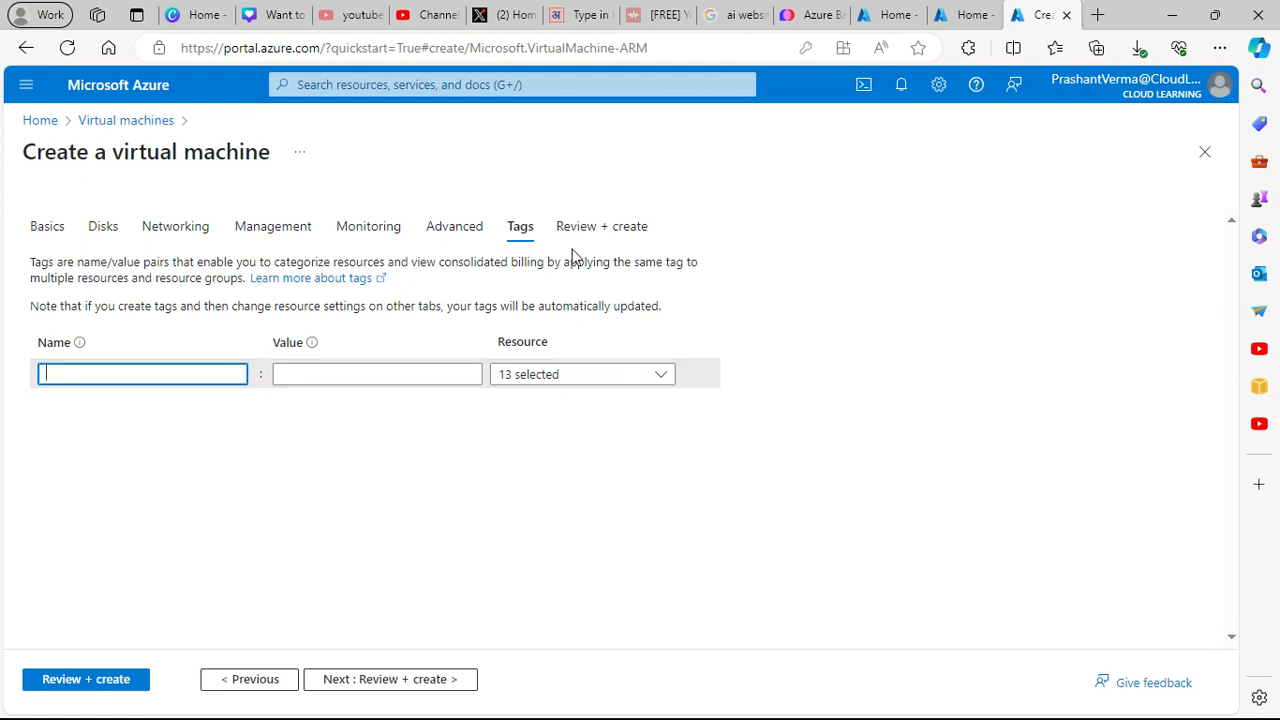
{"action": "left_click", "coordinate": [623, 228]}
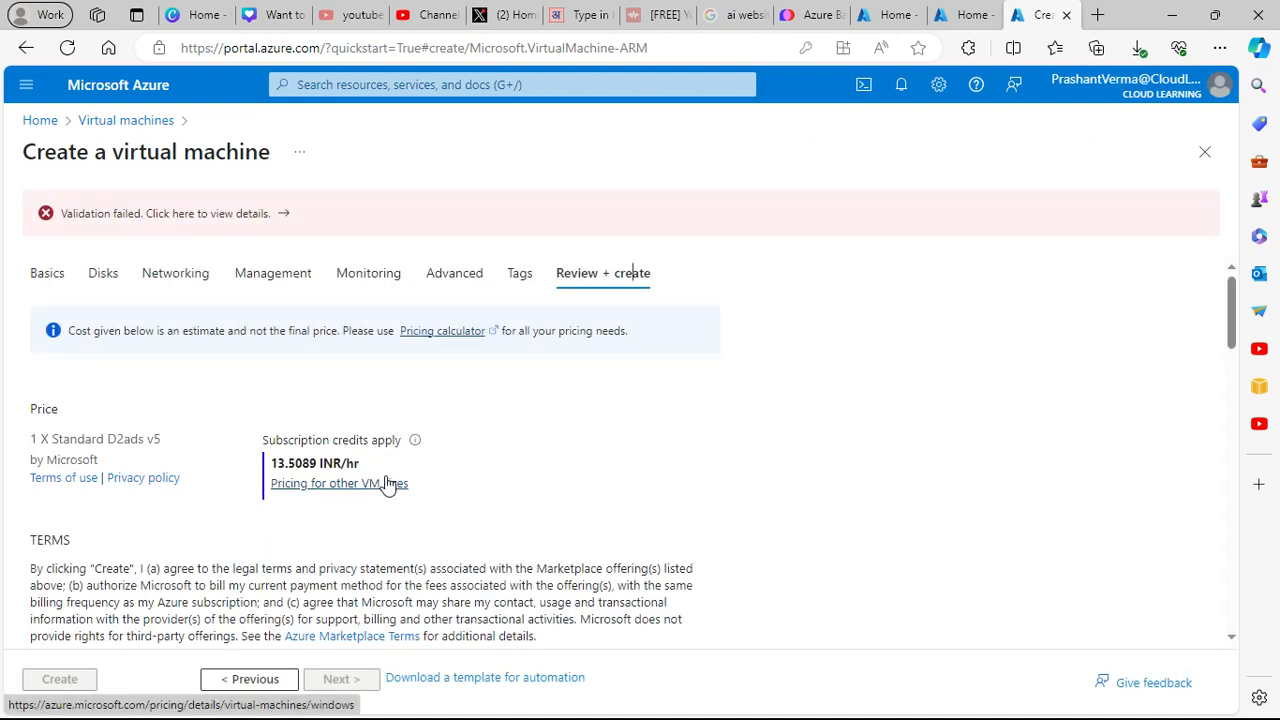
{"action": "left_click", "coordinate": [251, 214]}
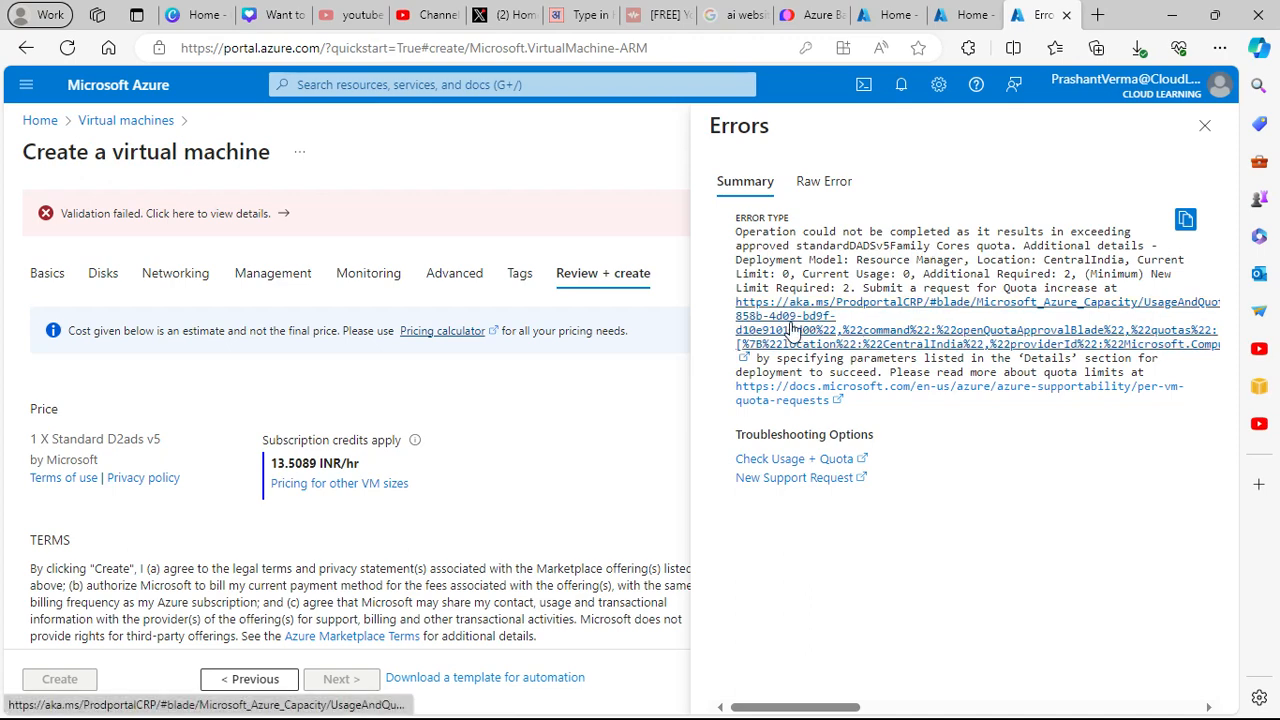
{"action": "left_click", "coordinate": [603, 495]}
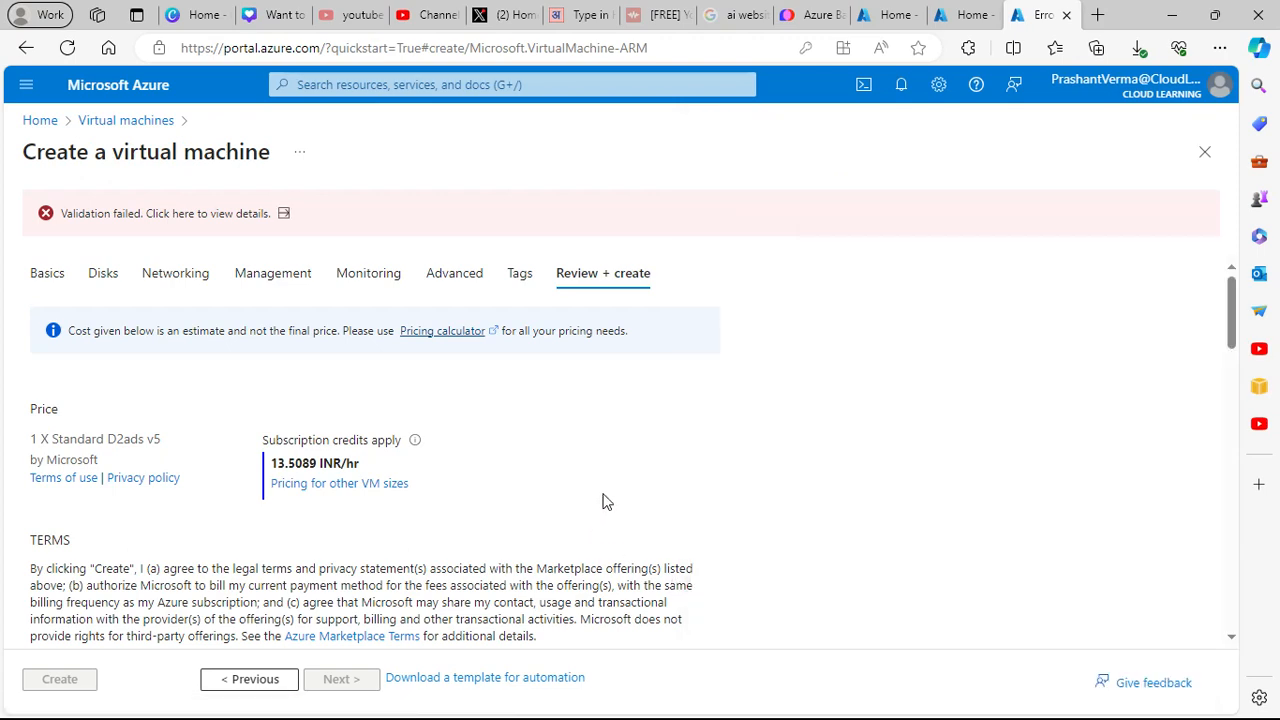
- On the Basics settings, bring up the full catalogue of VM sizes
{"action": "left_click", "coordinate": [35, 278]}
{"action": "scroll", "coordinate": [583, 470], "scroll_direction": "down", "scroll_amount": 5}
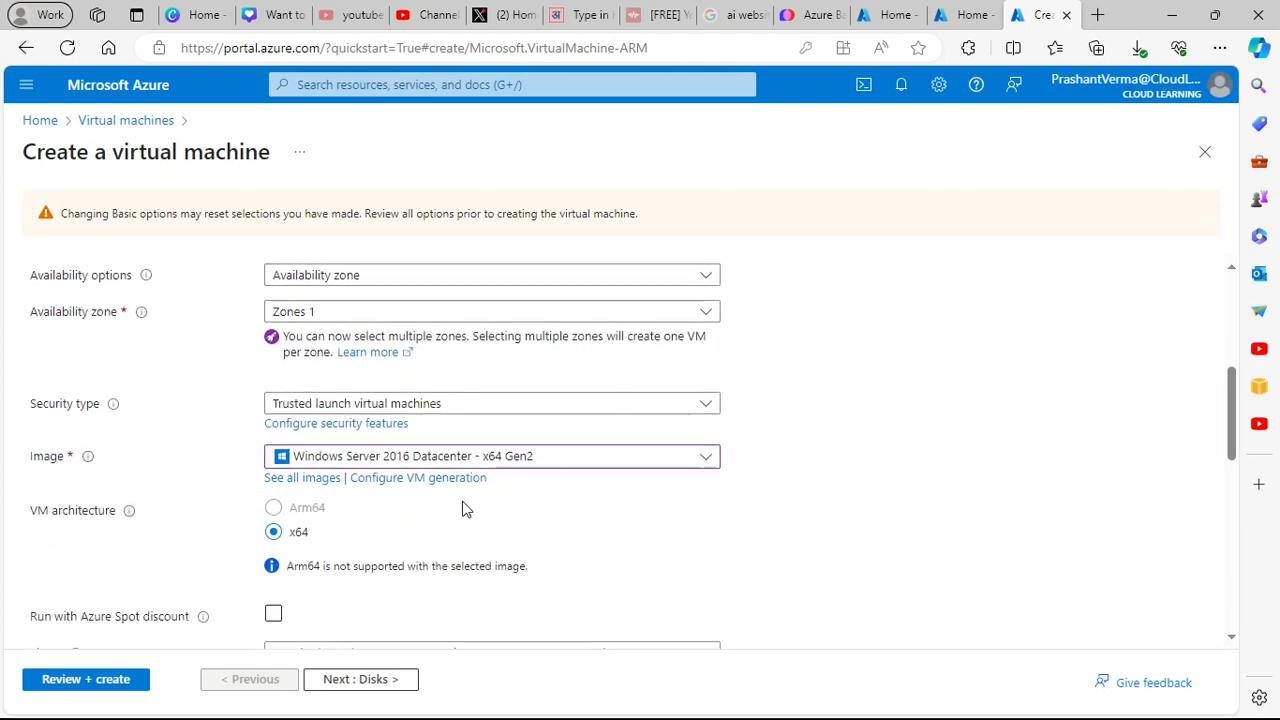
{"action": "scroll", "coordinate": [446, 505], "scroll_direction": "down", "scroll_amount": 3}
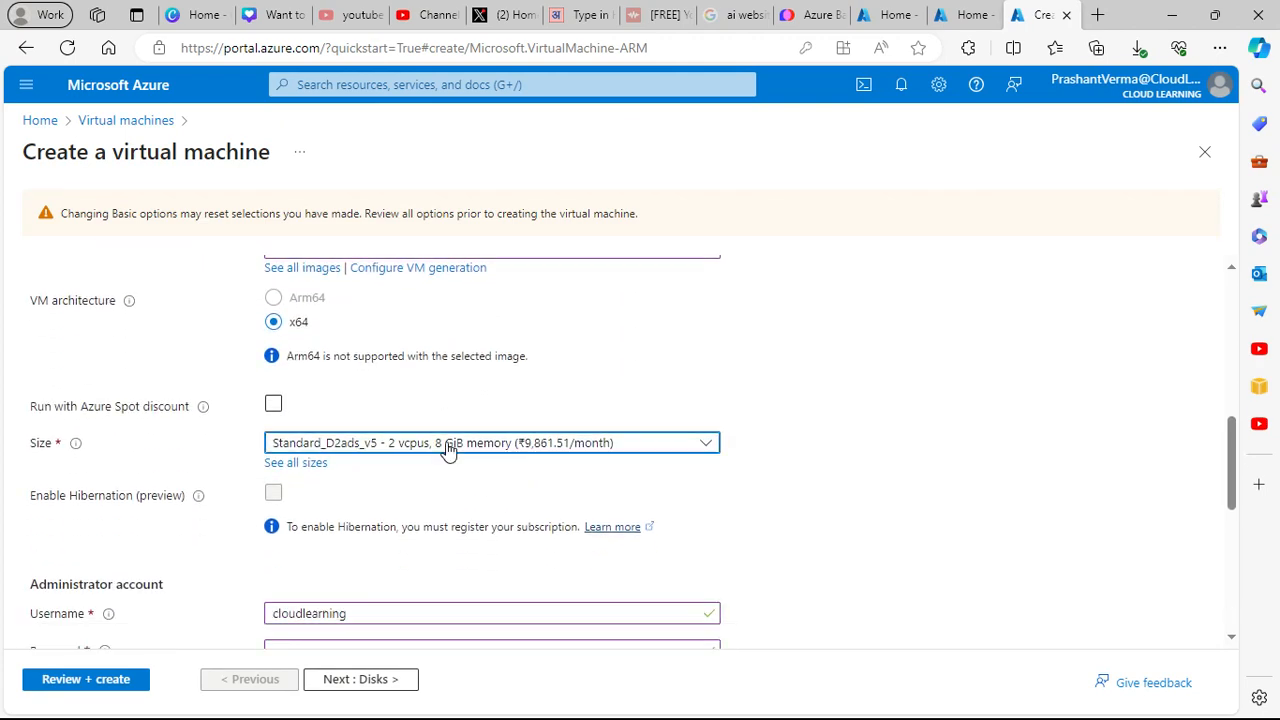
{"action": "left_click", "coordinate": [447, 449]}
{"action": "left_click", "coordinate": [303, 649]}
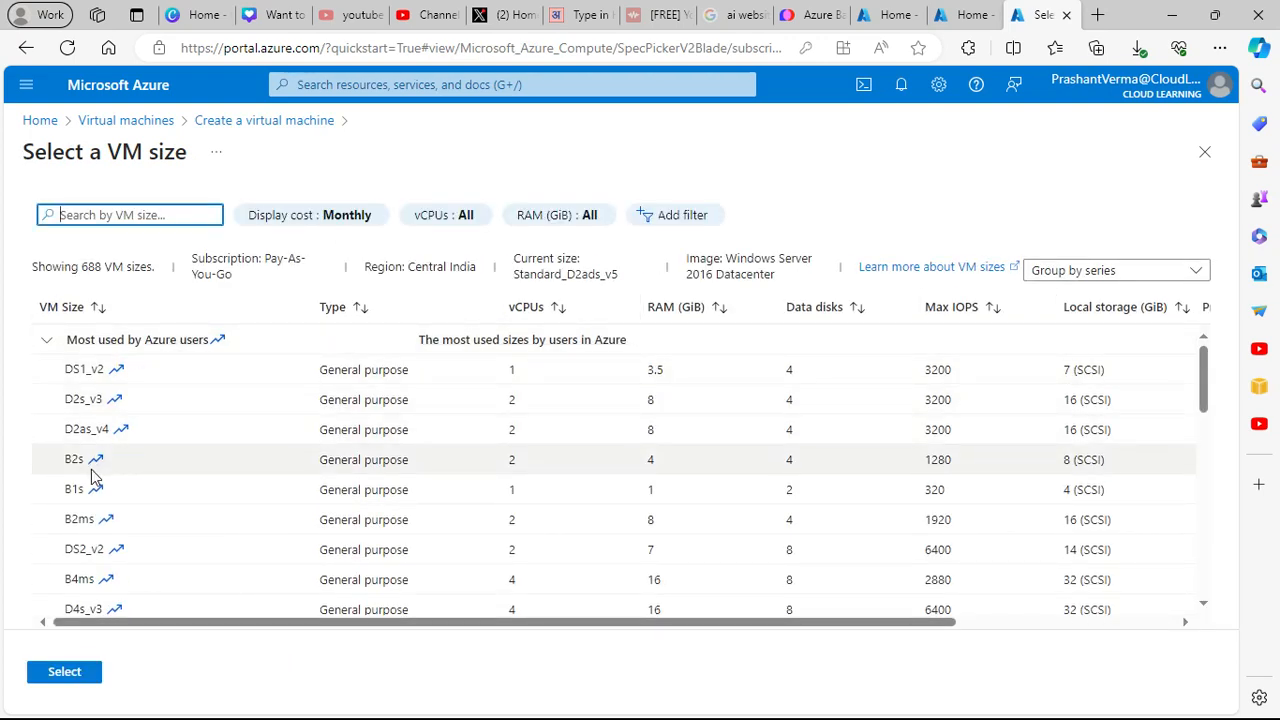
- Select Standard_B2ms from Most used by Azure users to replace Standard_D2ads_v5
{"action": "scroll", "coordinate": [86, 572], "scroll_direction": "down", "scroll_amount": 1}
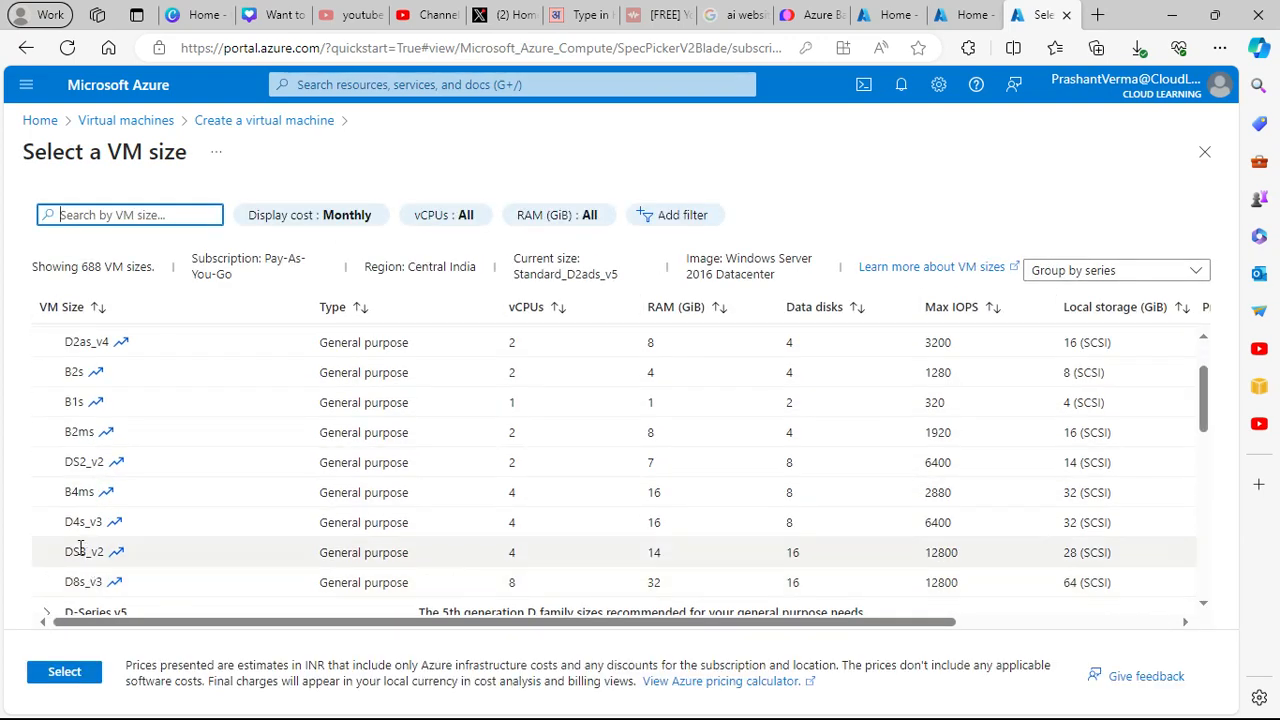
{"action": "scroll", "coordinate": [83, 541], "scroll_direction": "up", "scroll_amount": 1}
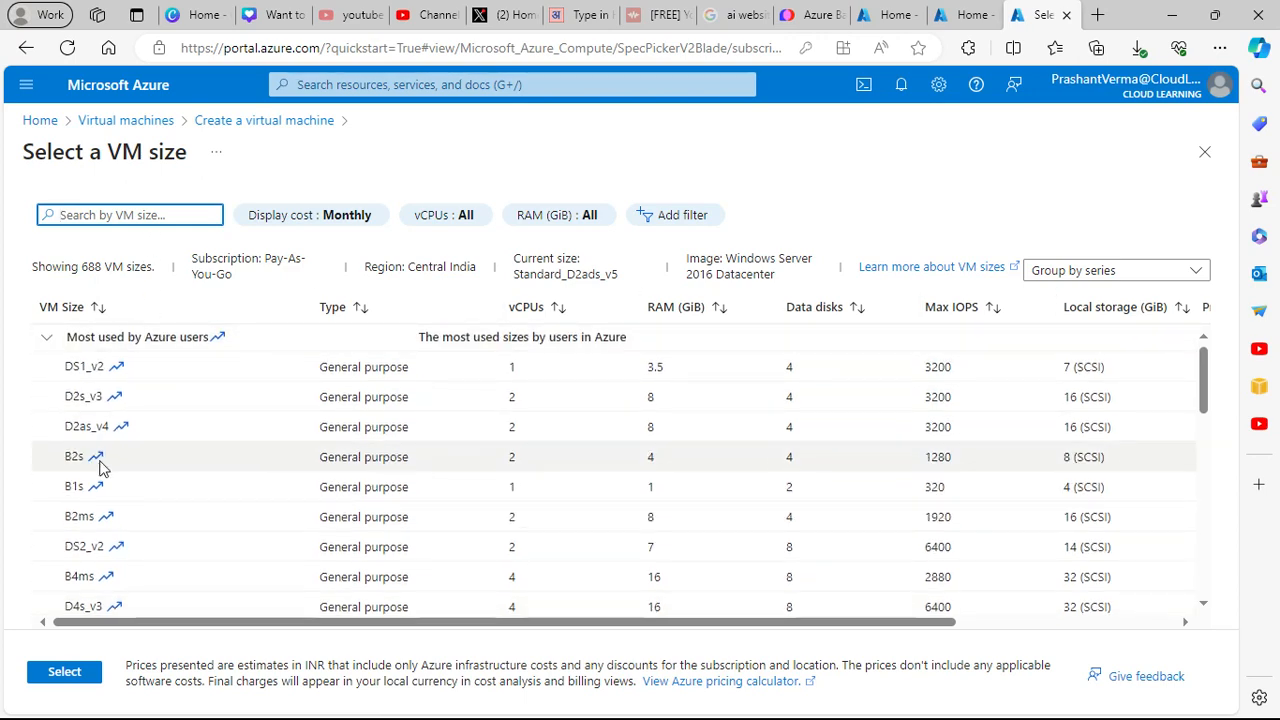
{"action": "scroll", "coordinate": [100, 468], "scroll_direction": "down", "scroll_amount": 3}
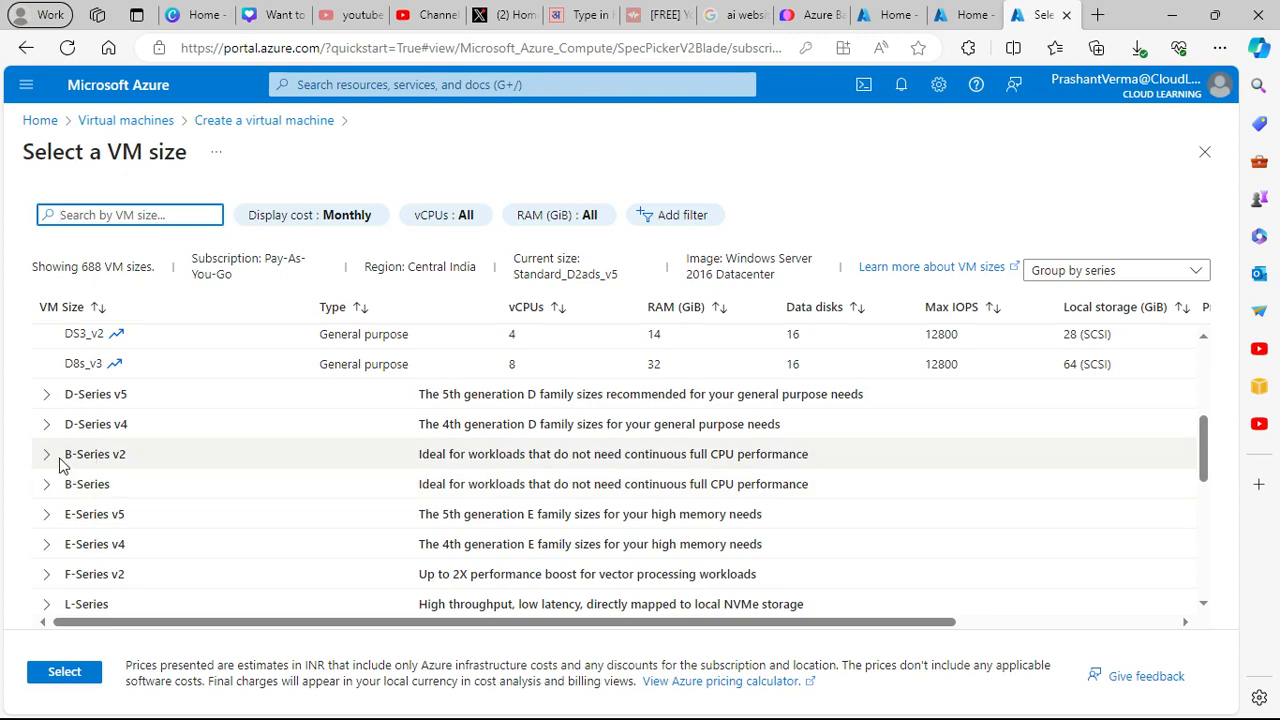
{"action": "scroll", "coordinate": [155, 580], "scroll_direction": "down", "scroll_amount": 2}
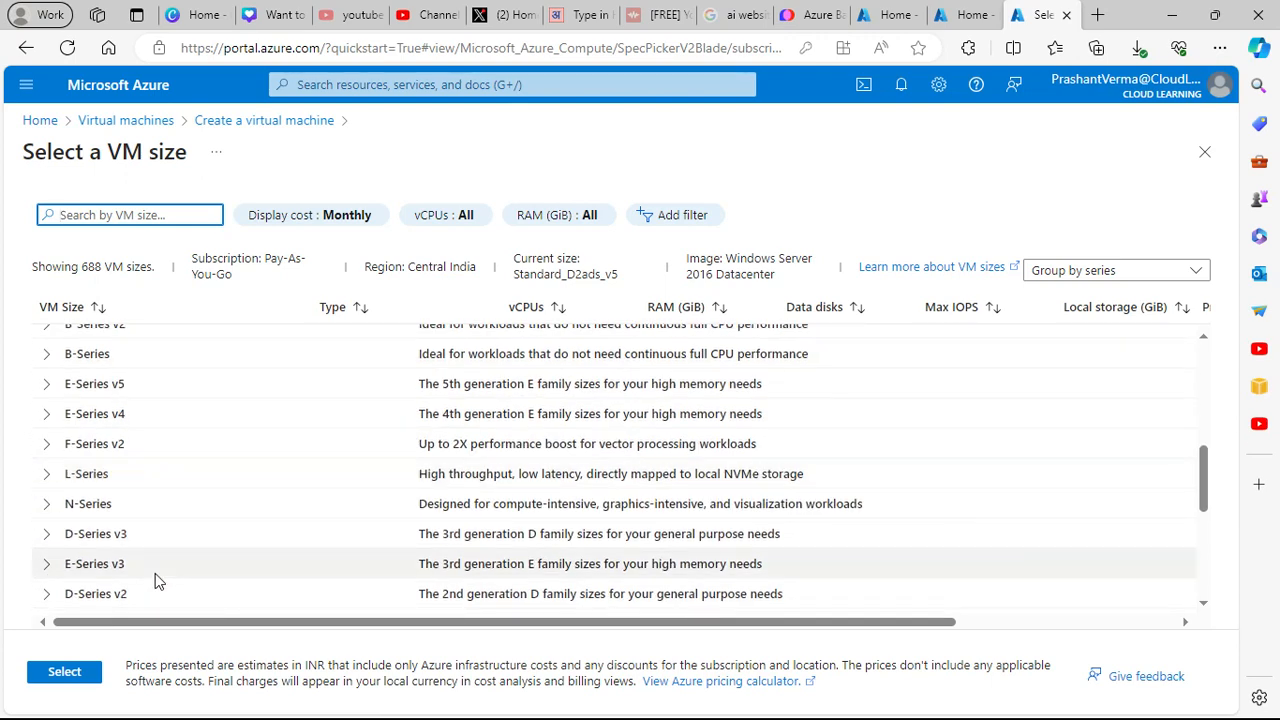
{"action": "scroll", "coordinate": [155, 580], "scroll_direction": "down", "scroll_amount": 5}
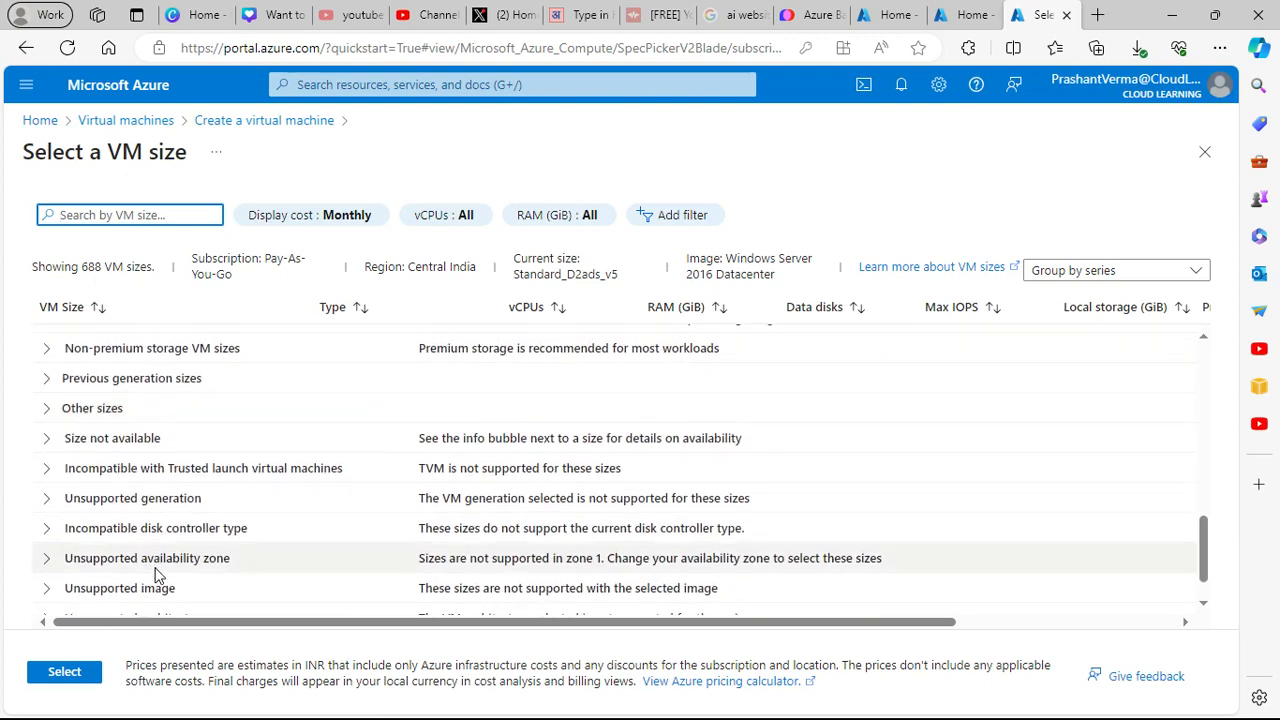
{"action": "scroll", "coordinate": [158, 565], "scroll_direction": "up", "scroll_amount": 3}
{"action": "scroll", "coordinate": [158, 565], "scroll_direction": "up", "scroll_amount": 10}
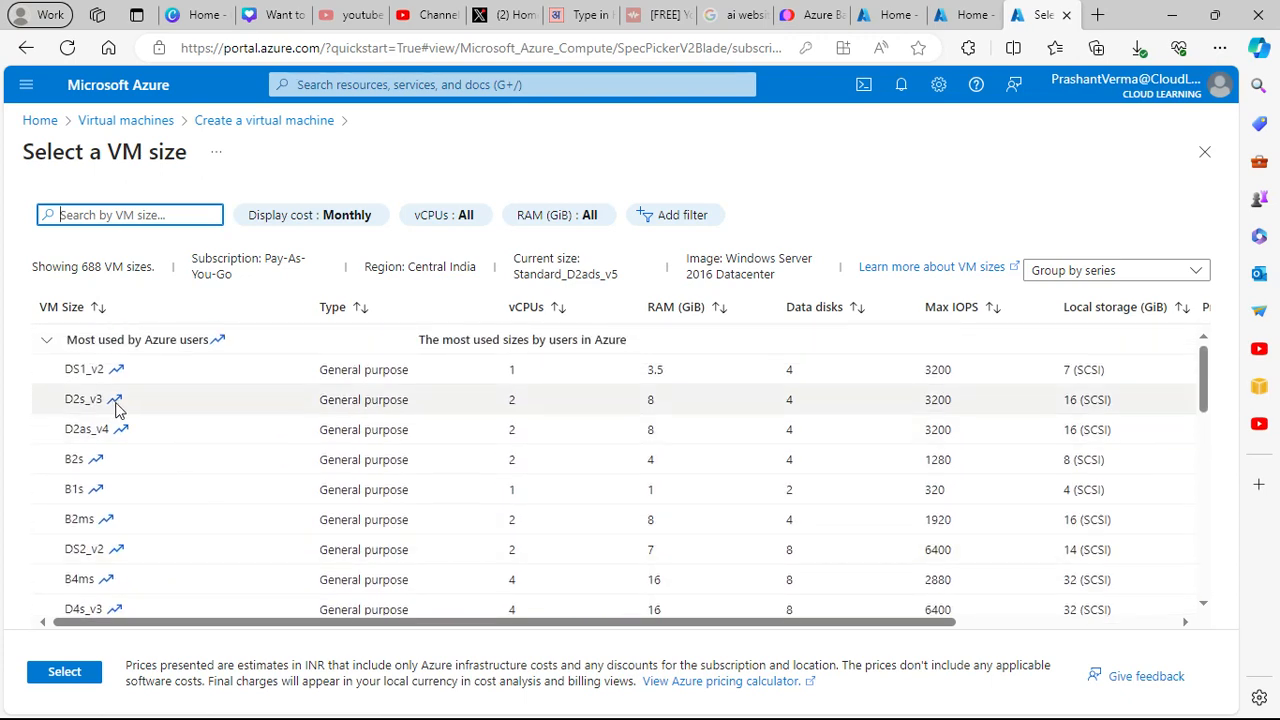
{"action": "scroll", "coordinate": [127, 531], "scroll_direction": "down", "scroll_amount": 3}
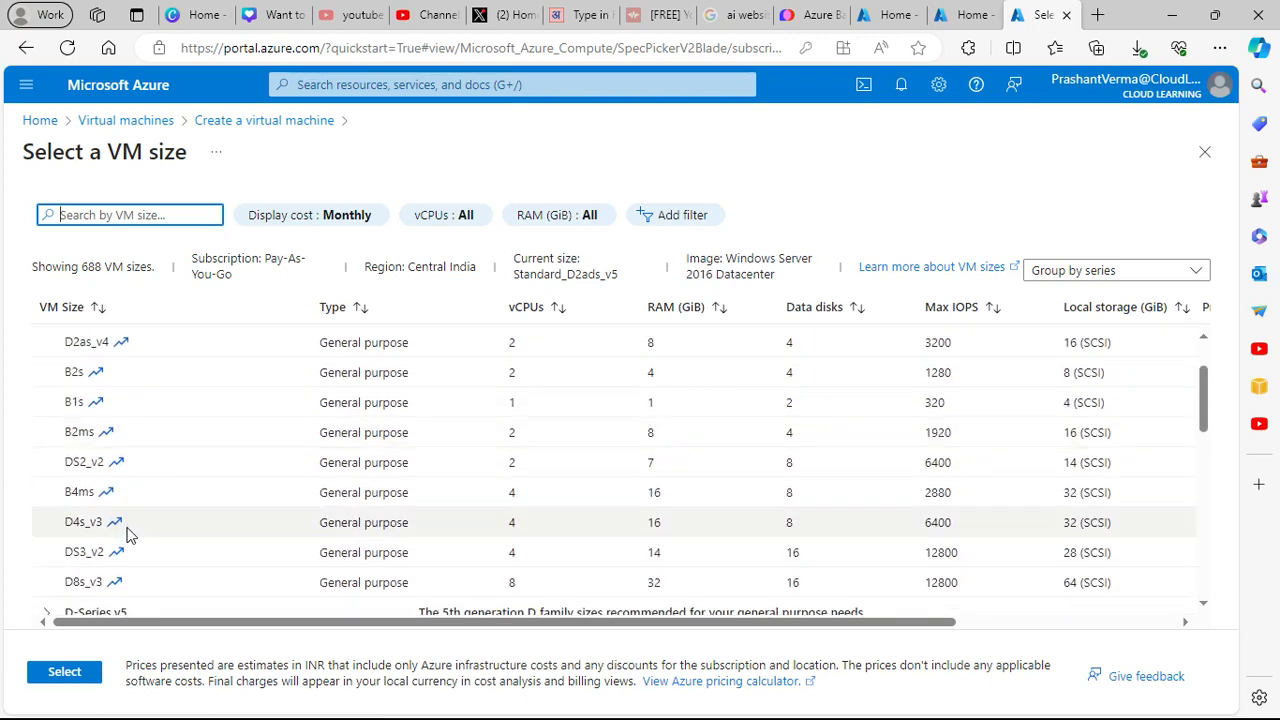
{"action": "scroll", "coordinate": [128, 528], "scroll_direction": "up", "scroll_amount": 4}
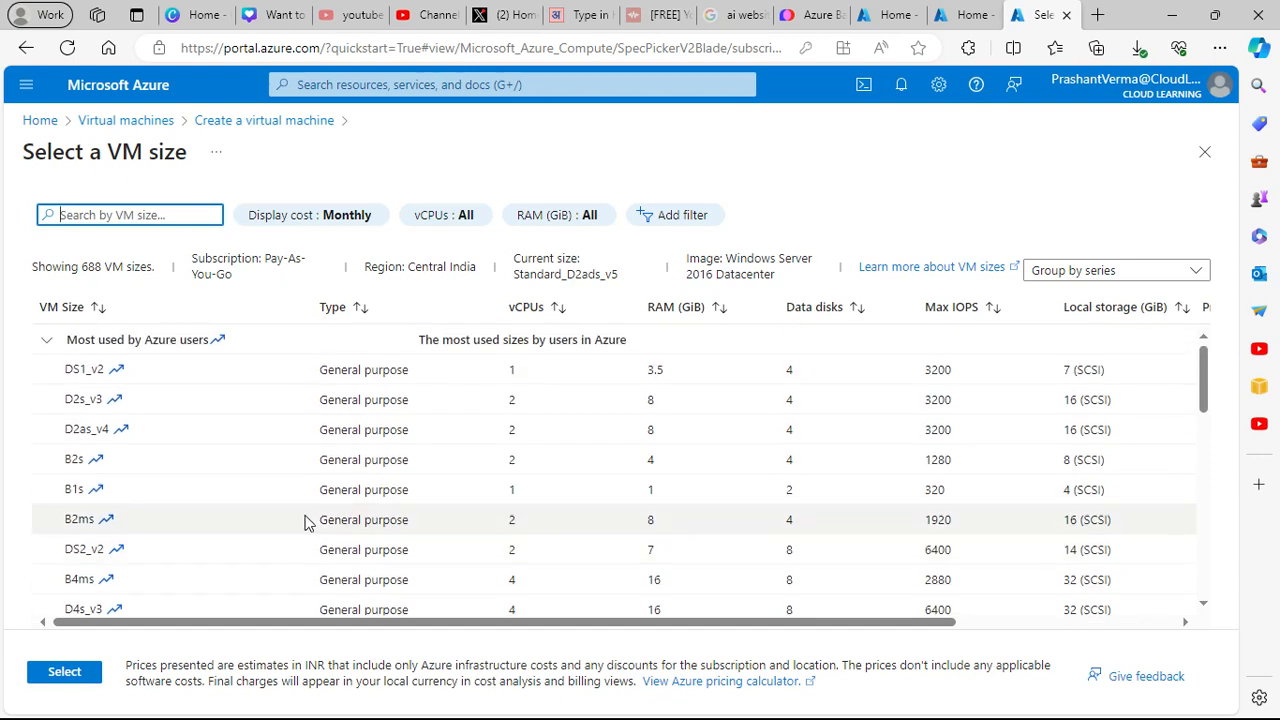
{"action": "left_click", "coordinate": [45, 338]}
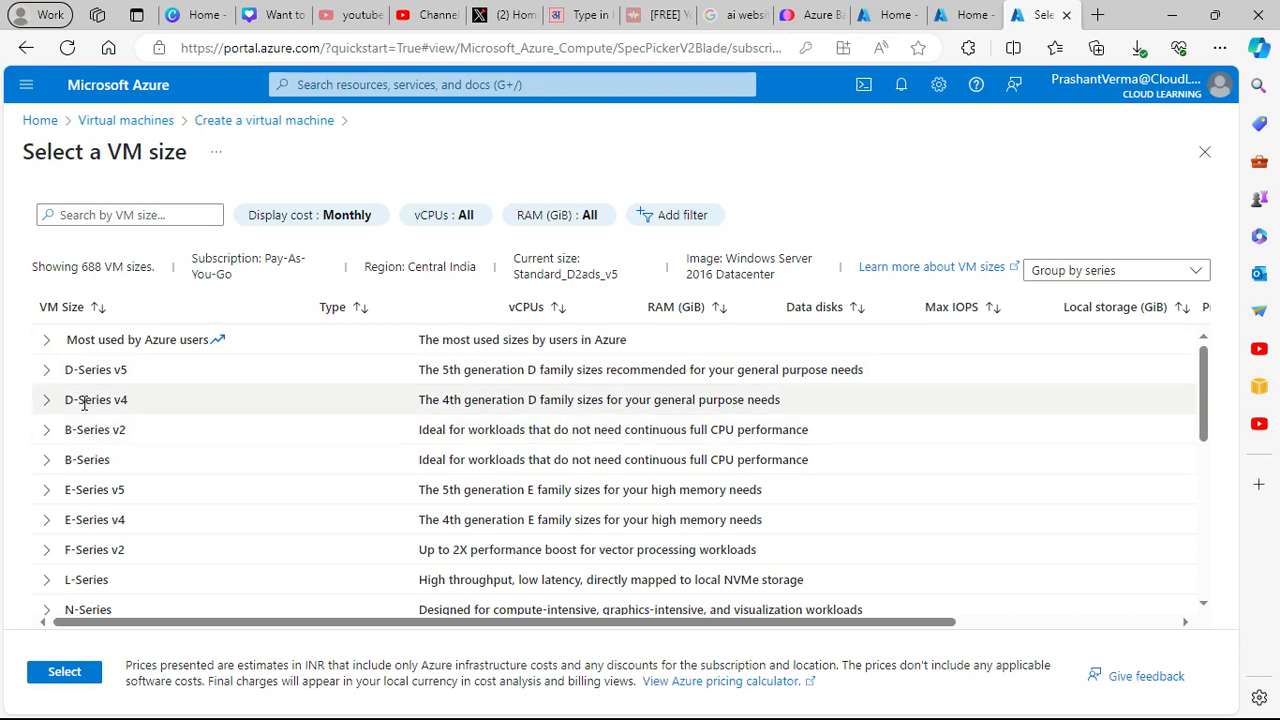
{"action": "left_click", "coordinate": [46, 339]}
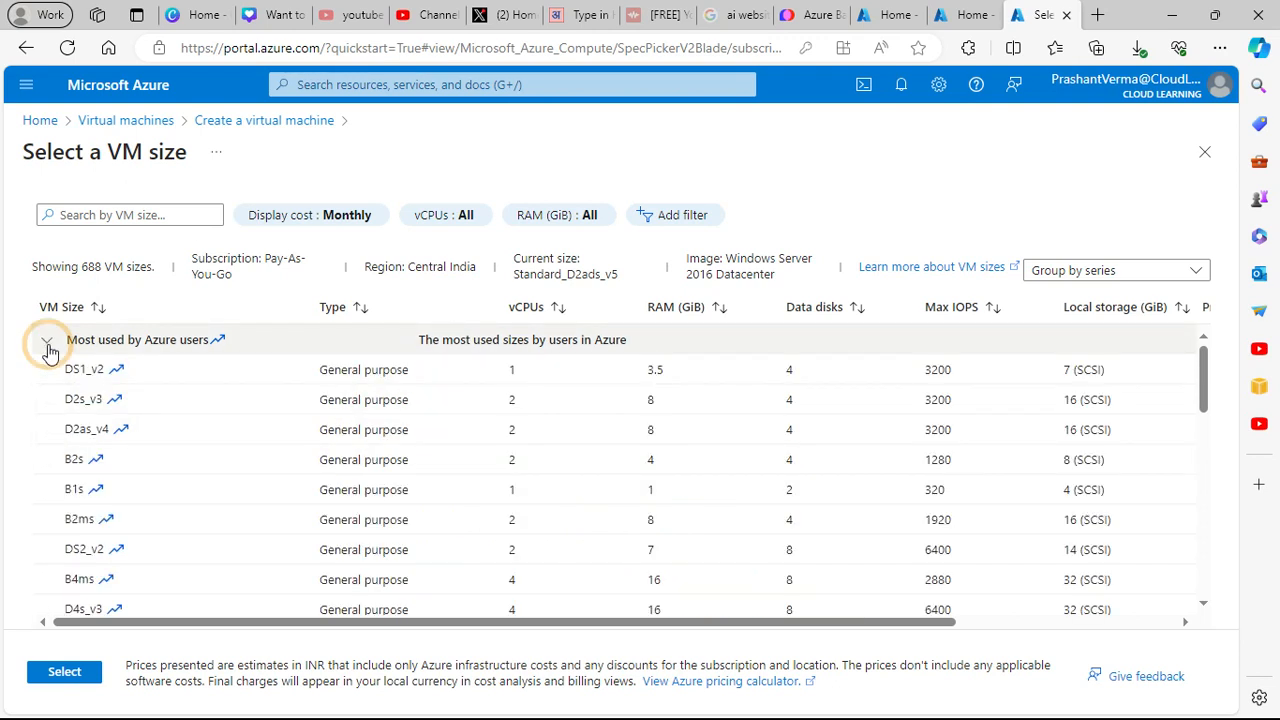
{"action": "left_click", "coordinate": [79, 519]}
{"action": "left_click", "coordinate": [66, 675]}
- Re-run validation of the VM configuration
{"action": "scroll", "coordinate": [358, 465], "scroll_direction": "down", "scroll_amount": 4}
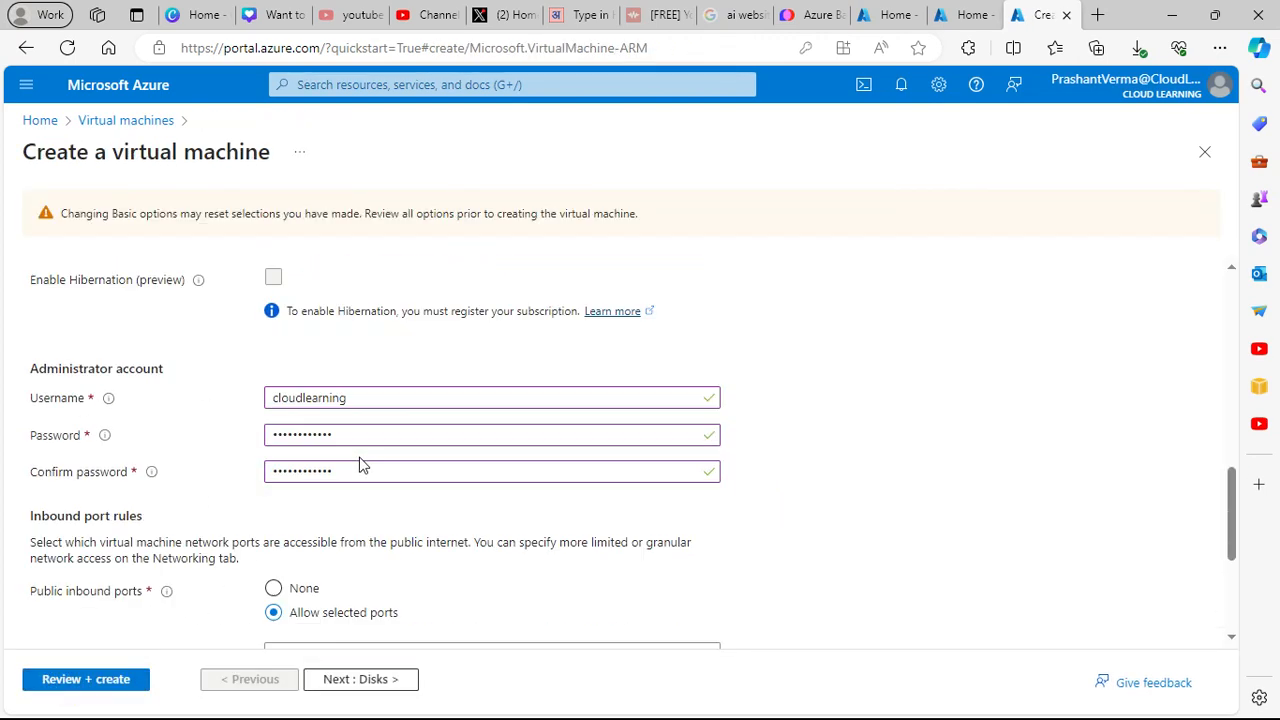
{"action": "scroll", "coordinate": [362, 468], "scroll_direction": "down", "scroll_amount": 2}
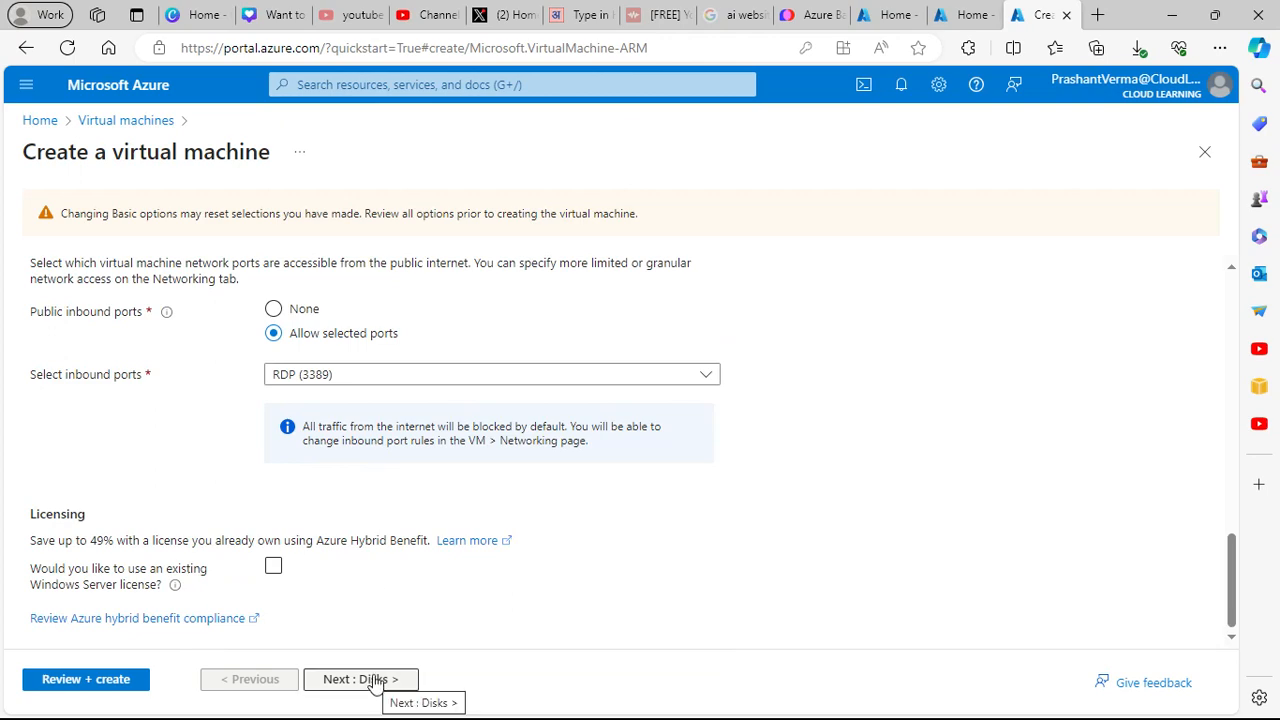
{"action": "scroll", "coordinate": [490, 537], "scroll_direction": "up", "scroll_amount": 2}
{"action": "scroll", "coordinate": [237, 491], "scroll_direction": "up", "scroll_amount": 5}
{"action": "left_click", "coordinate": [78, 679]}
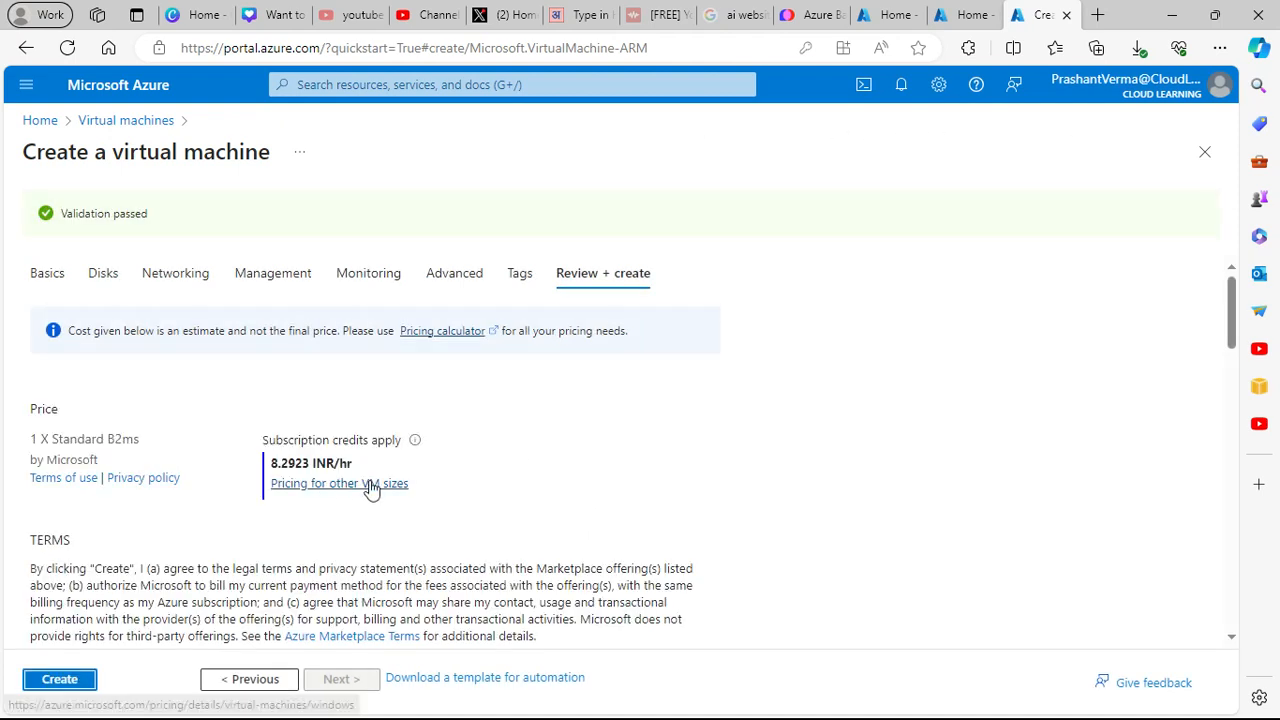
- Return to Basics, confirm RDP (3389) inbound is allowed, and advance to the Disks settings
{"action": "left_click", "coordinate": [59, 285]}
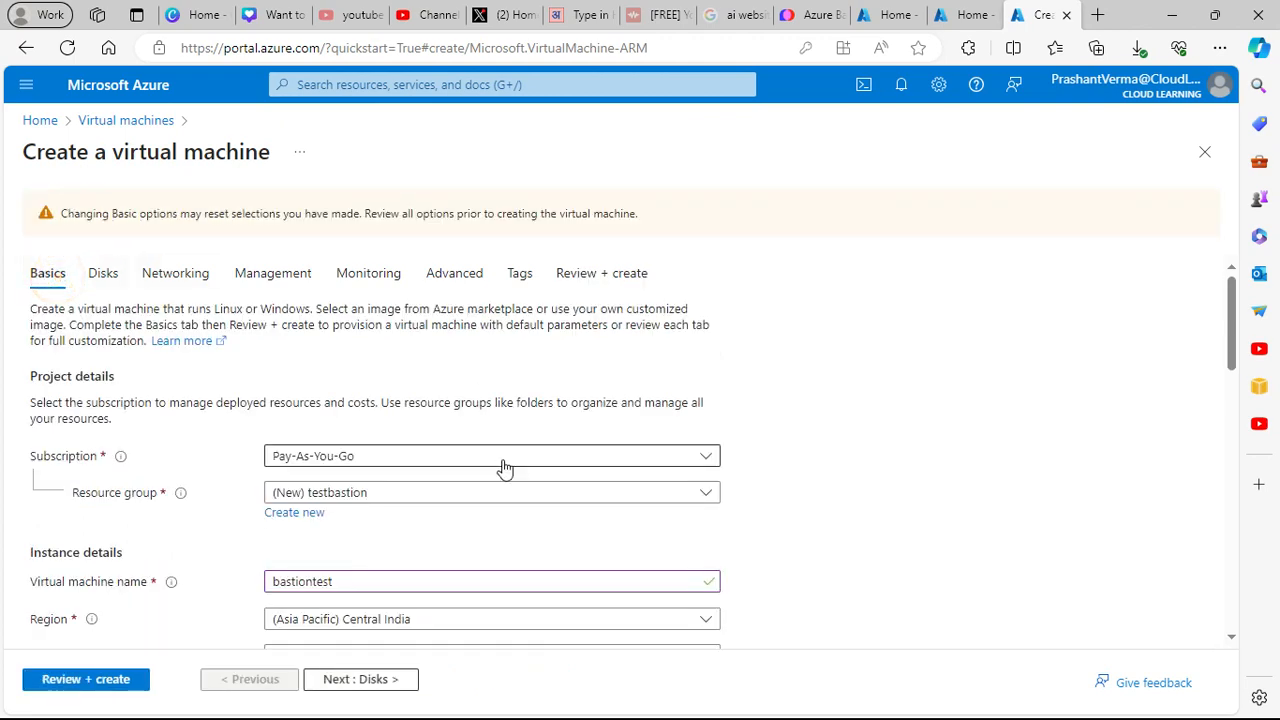
{"action": "scroll", "coordinate": [500, 466], "scroll_direction": "down", "scroll_amount": 3}
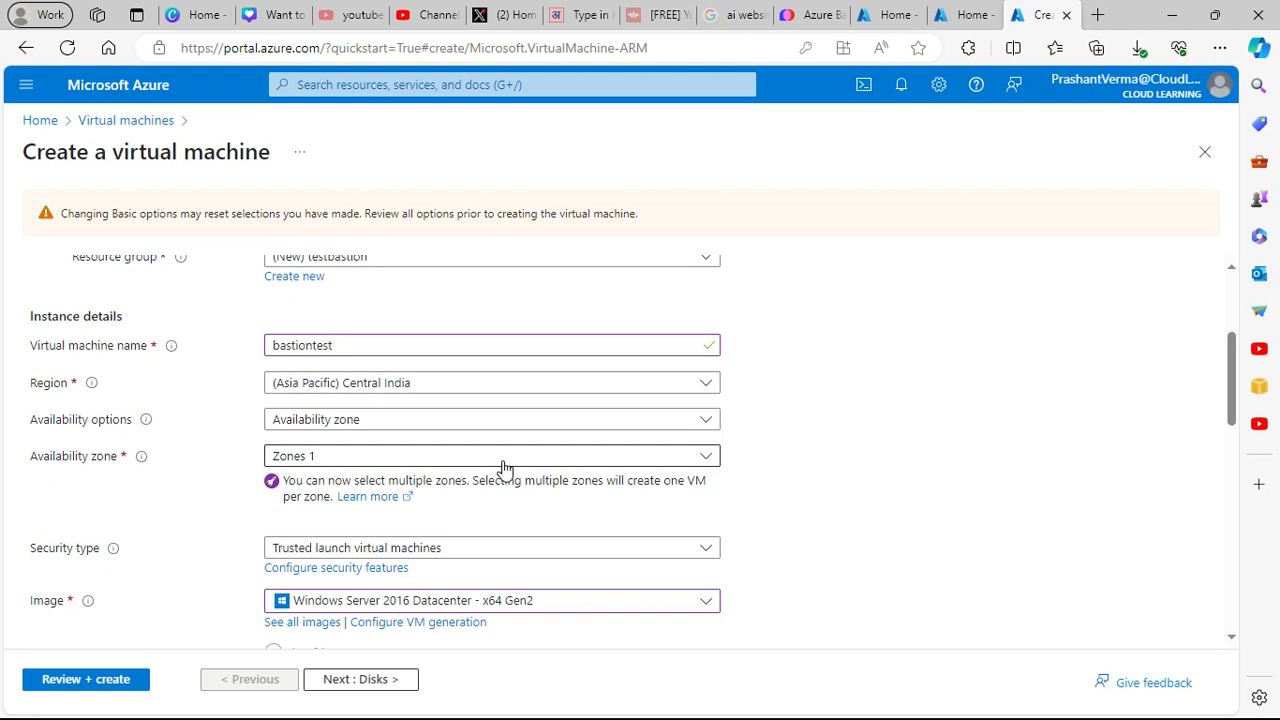
{"action": "scroll", "coordinate": [505, 468], "scroll_direction": "down", "scroll_amount": 2}
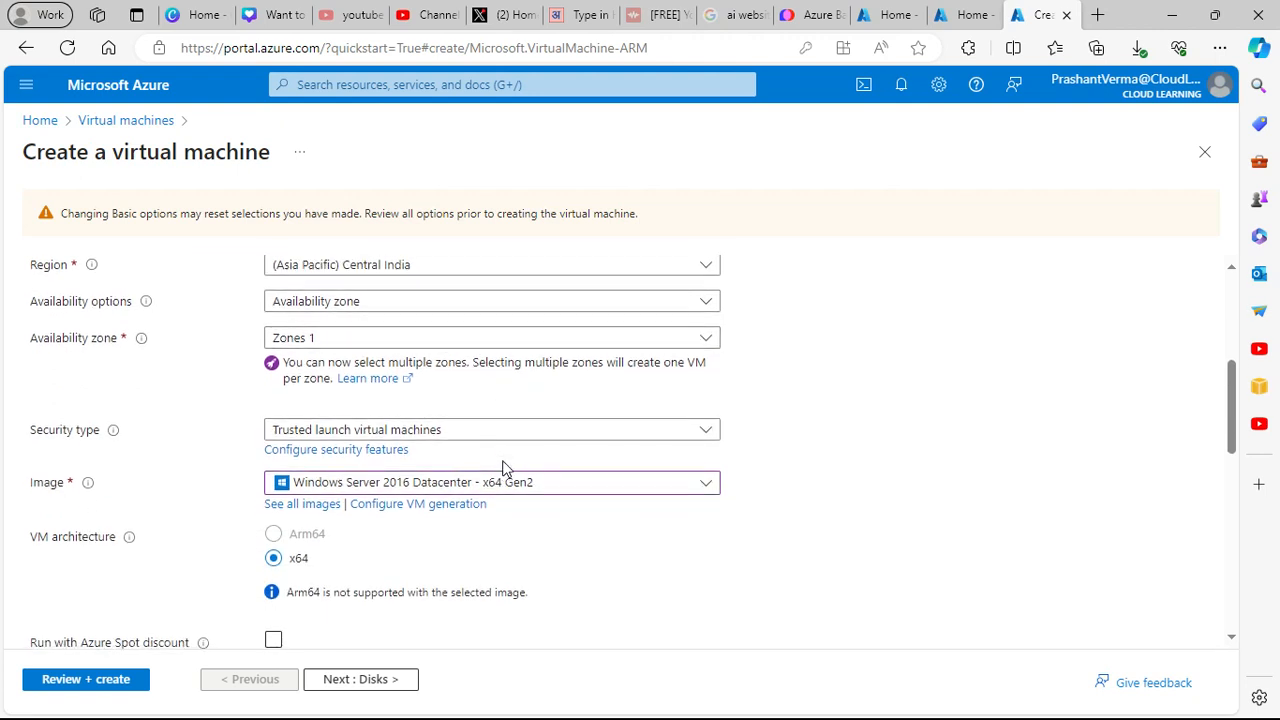
{"action": "scroll", "coordinate": [505, 468], "scroll_direction": "down", "scroll_amount": 1}
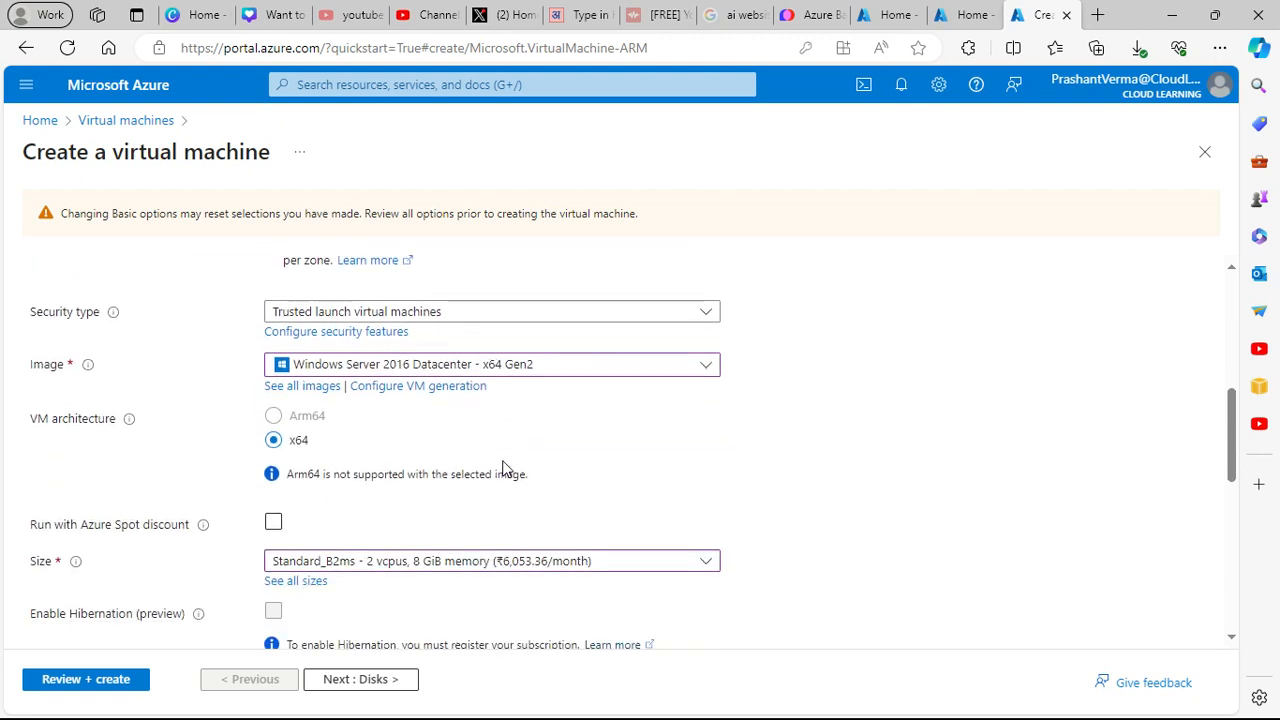
{"action": "scroll", "coordinate": [503, 466], "scroll_direction": "down", "scroll_amount": 2}
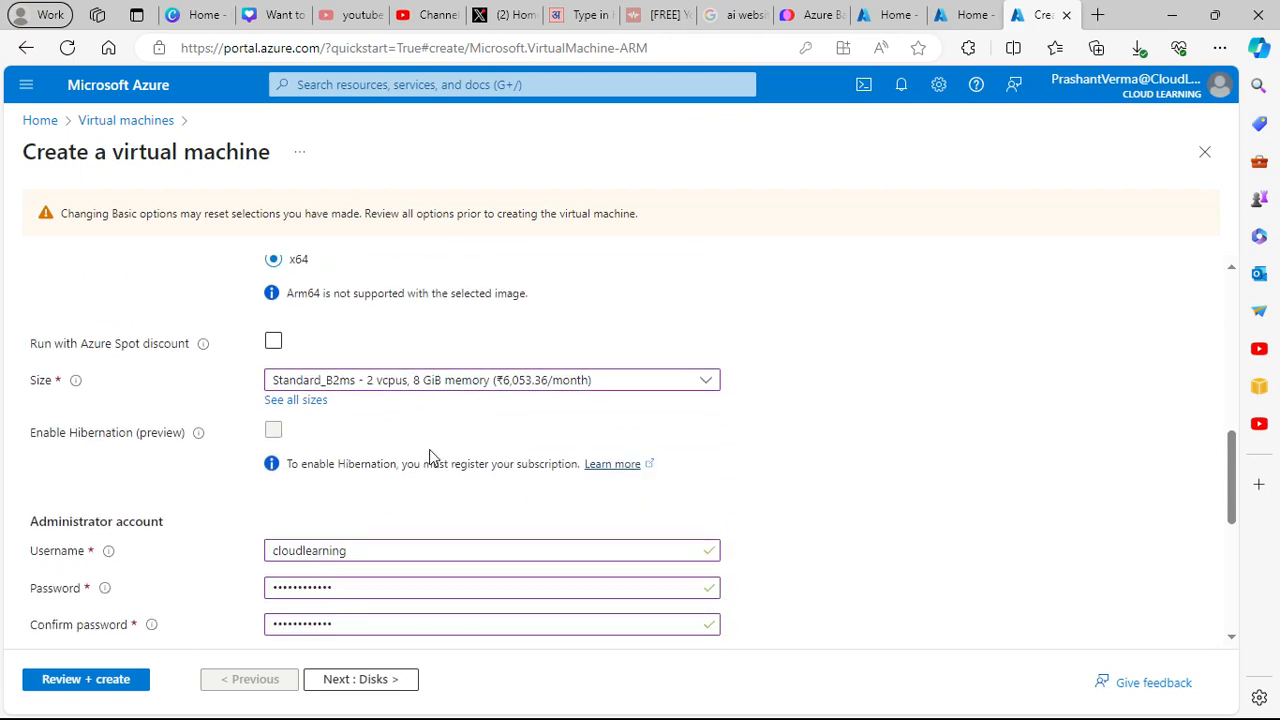
{"action": "scroll", "coordinate": [431, 457], "scroll_direction": "down", "scroll_amount": 1}
{"action": "scroll", "coordinate": [431, 457], "scroll_direction": "down", "scroll_amount": 2}
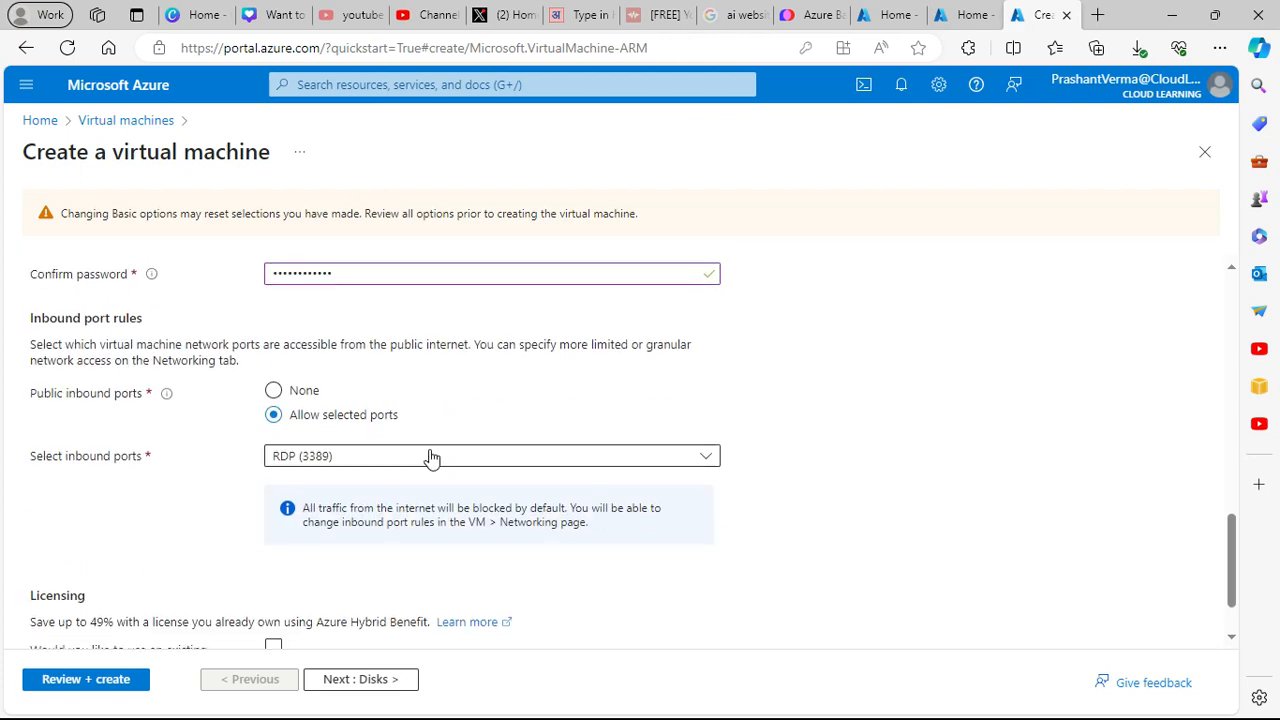
{"action": "scroll", "coordinate": [431, 457], "scroll_direction": "down", "scroll_amount": 1}
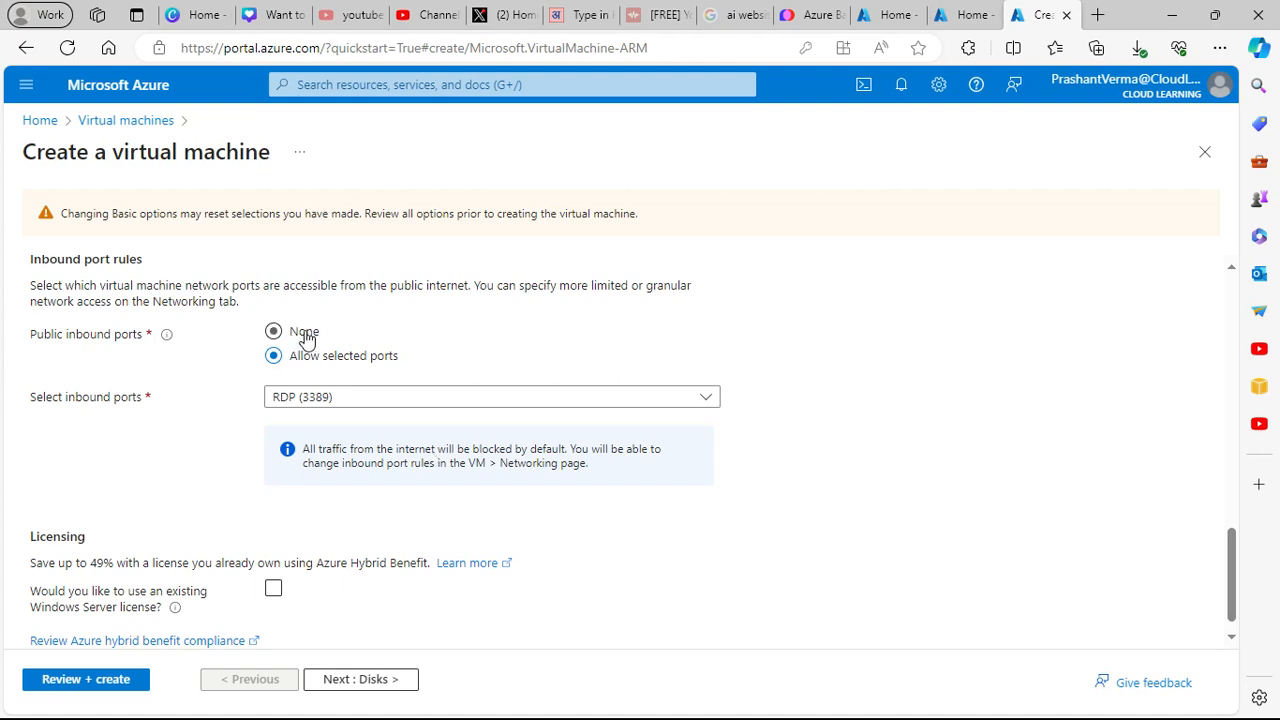
{"action": "scroll", "coordinate": [380, 440], "scroll_direction": "down", "scroll_amount": 1}
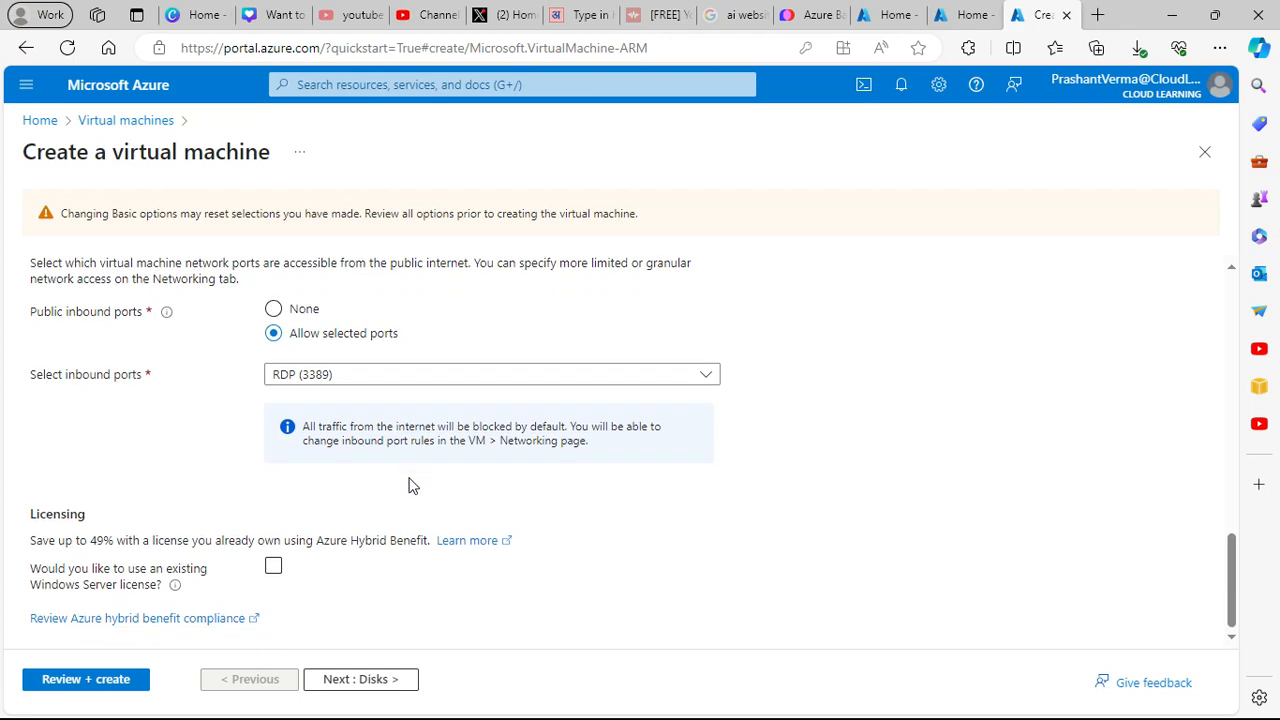
{"action": "left_click", "coordinate": [370, 679]}
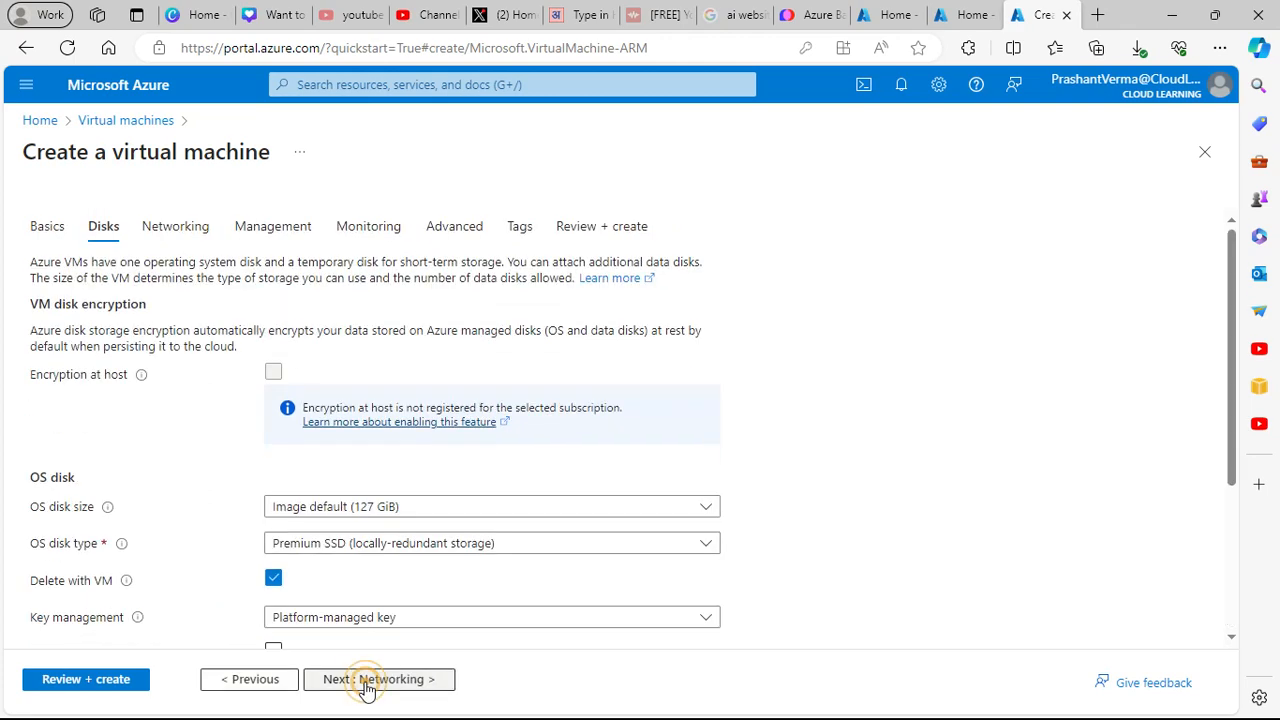
- Set the VM's public IP to None and start Review + create validation
{"action": "left_click", "coordinate": [177, 228]}
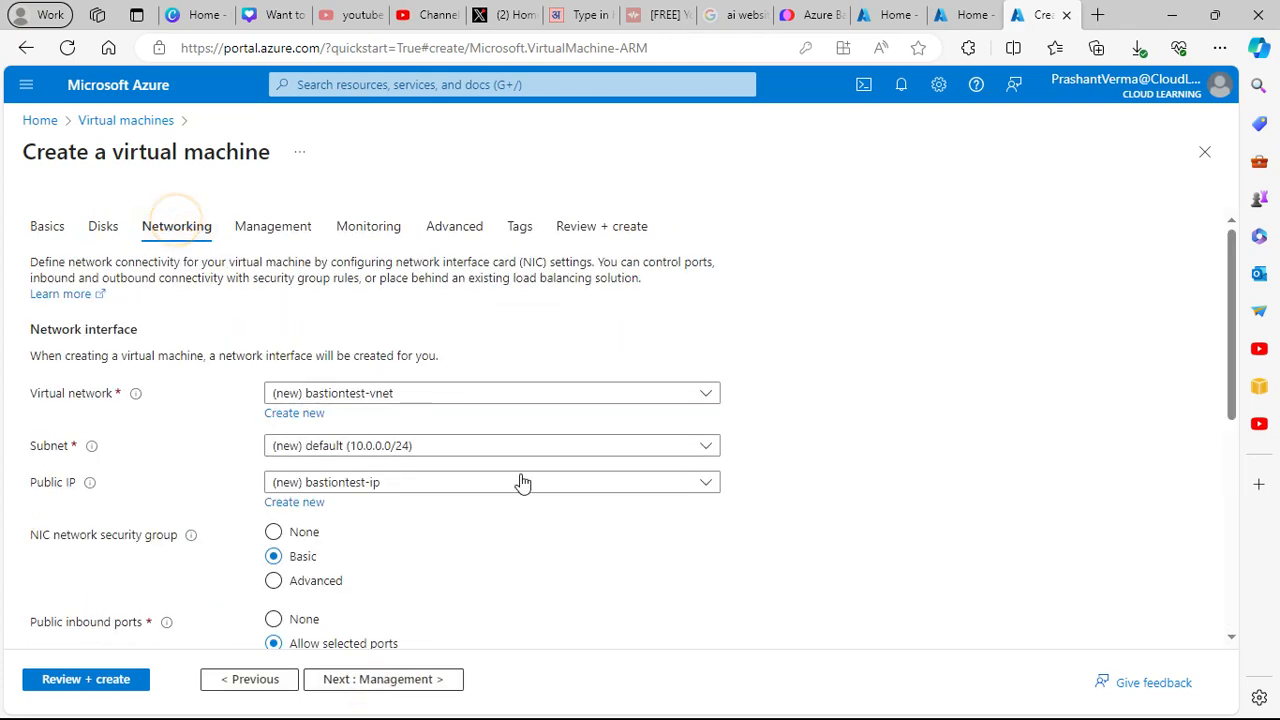
{"action": "scroll", "coordinate": [522, 480], "scroll_direction": "down", "scroll_amount": 3}
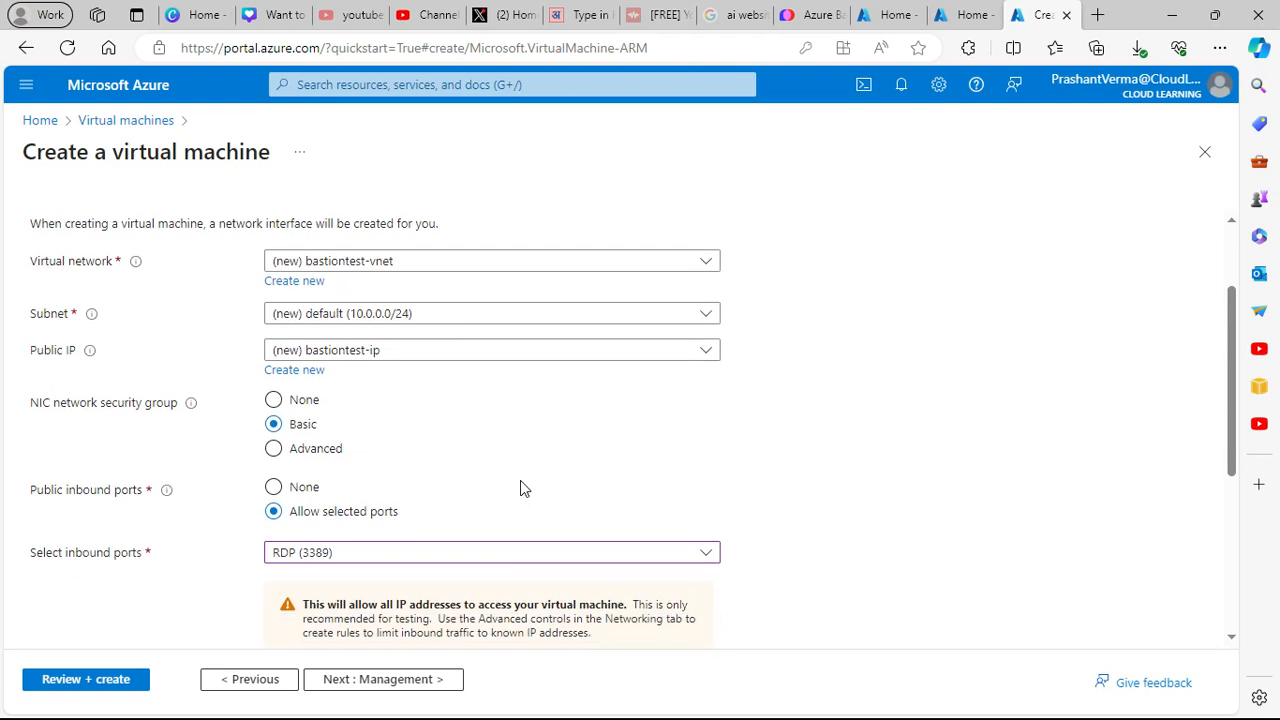
{"action": "left_click", "coordinate": [413, 360]}
{"action": "left_click", "coordinate": [291, 408]}
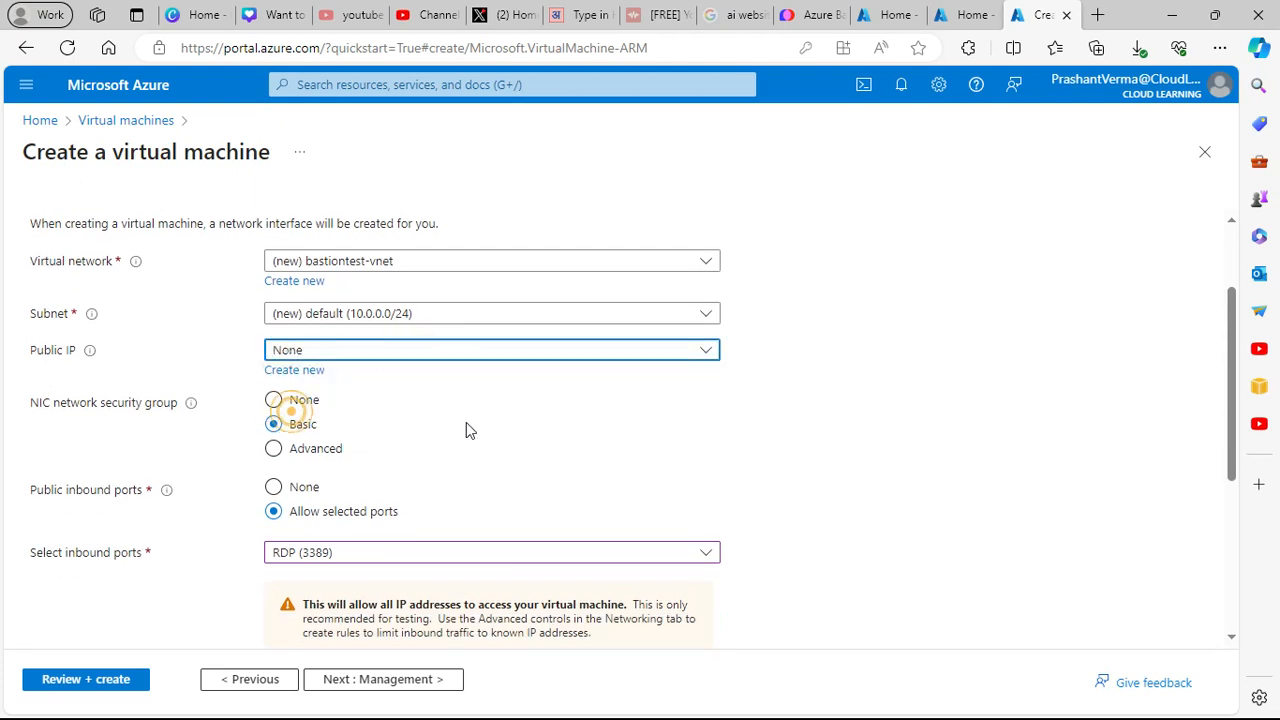
{"action": "scroll", "coordinate": [566, 473], "scroll_direction": "down", "scroll_amount": 1}
{"action": "scroll", "coordinate": [564, 472], "scroll_direction": "down", "scroll_amount": 3}
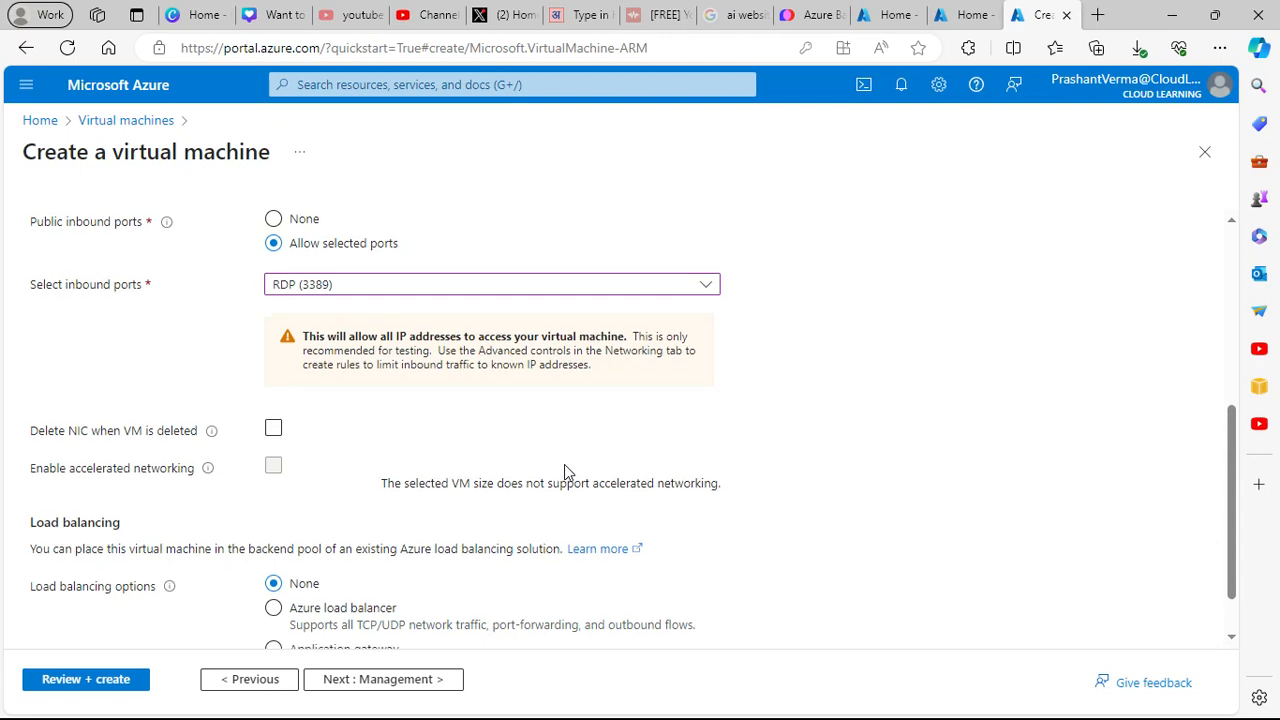
{"action": "scroll", "coordinate": [564, 470], "scroll_direction": "down", "scroll_amount": 1}
{"action": "left_click", "coordinate": [112, 690]}
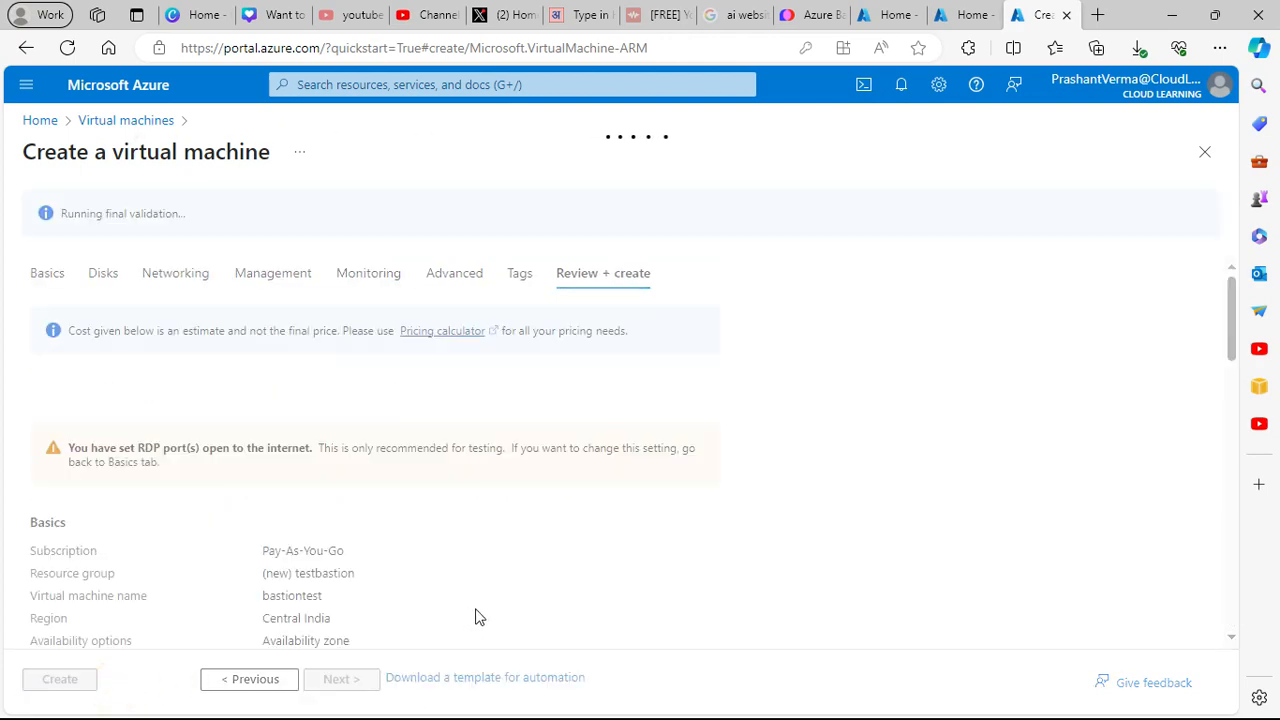
{"action": "scroll", "coordinate": [468, 603], "scroll_direction": "down", "scroll_amount": 2}
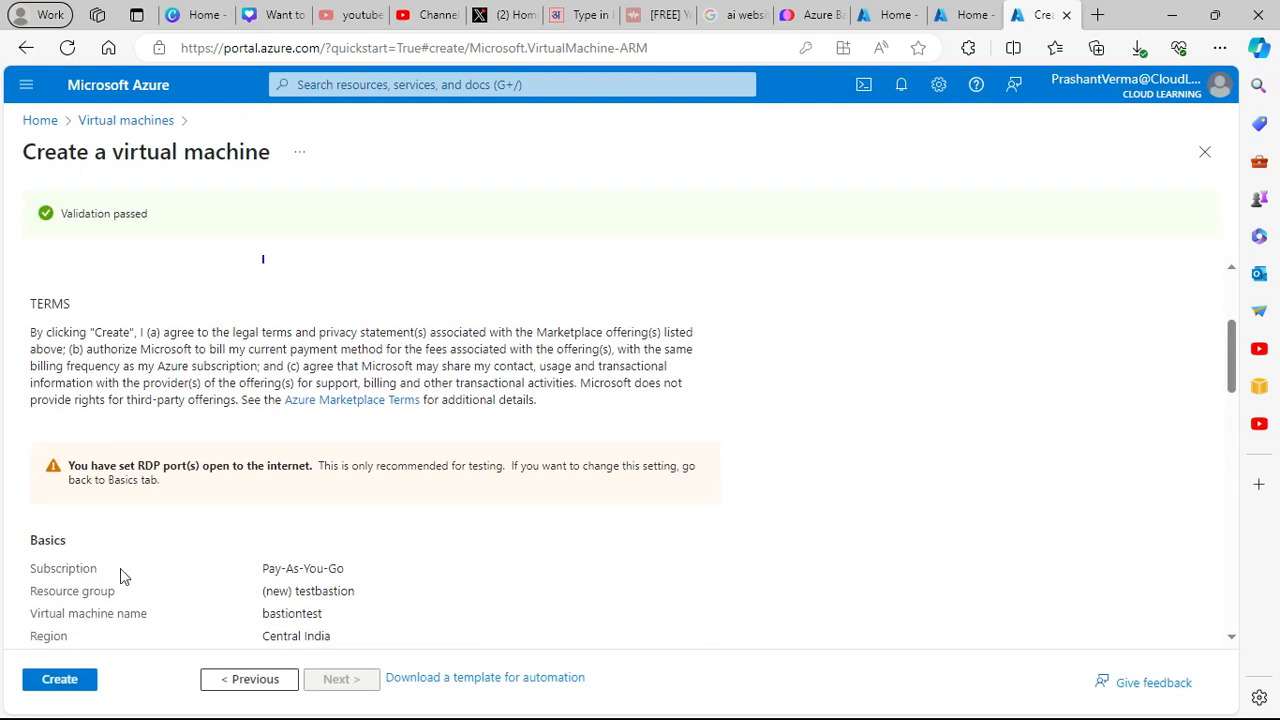
{"action": "scroll", "coordinate": [120, 568], "scroll_direction": "down", "scroll_amount": 1}
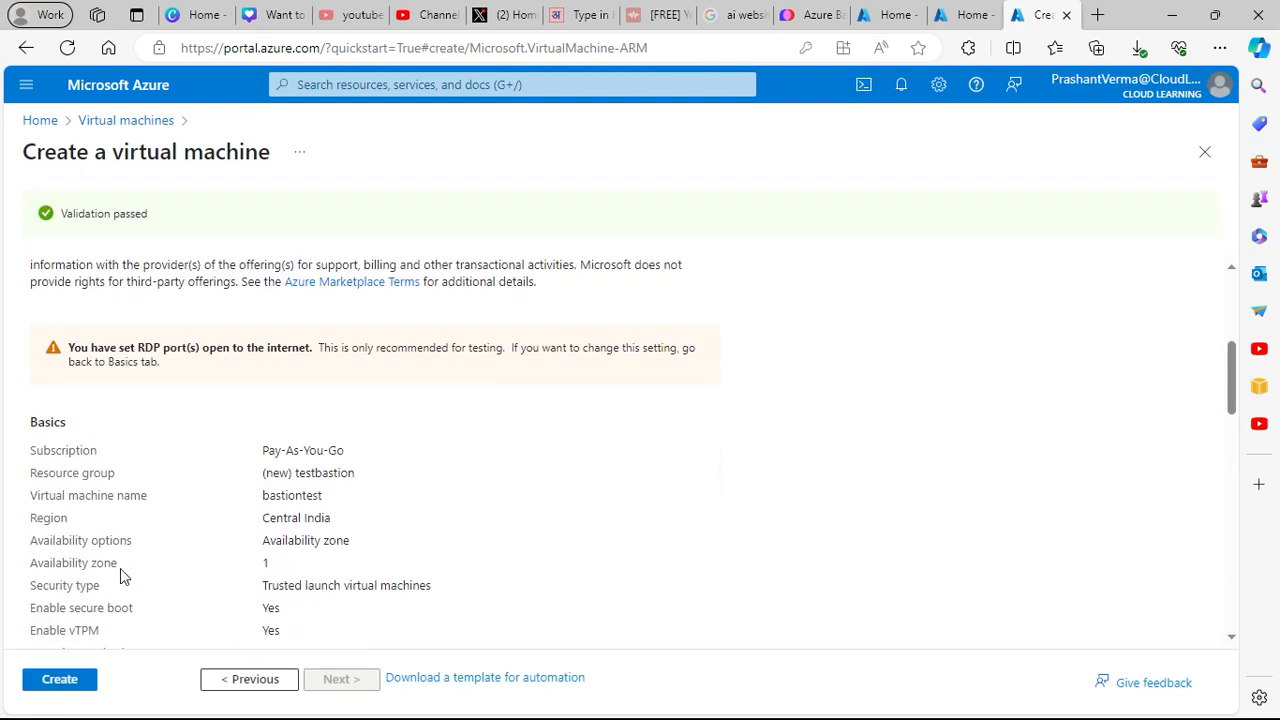
{"action": "scroll", "coordinate": [200, 430], "scroll_direction": "up", "scroll_amount": 3}
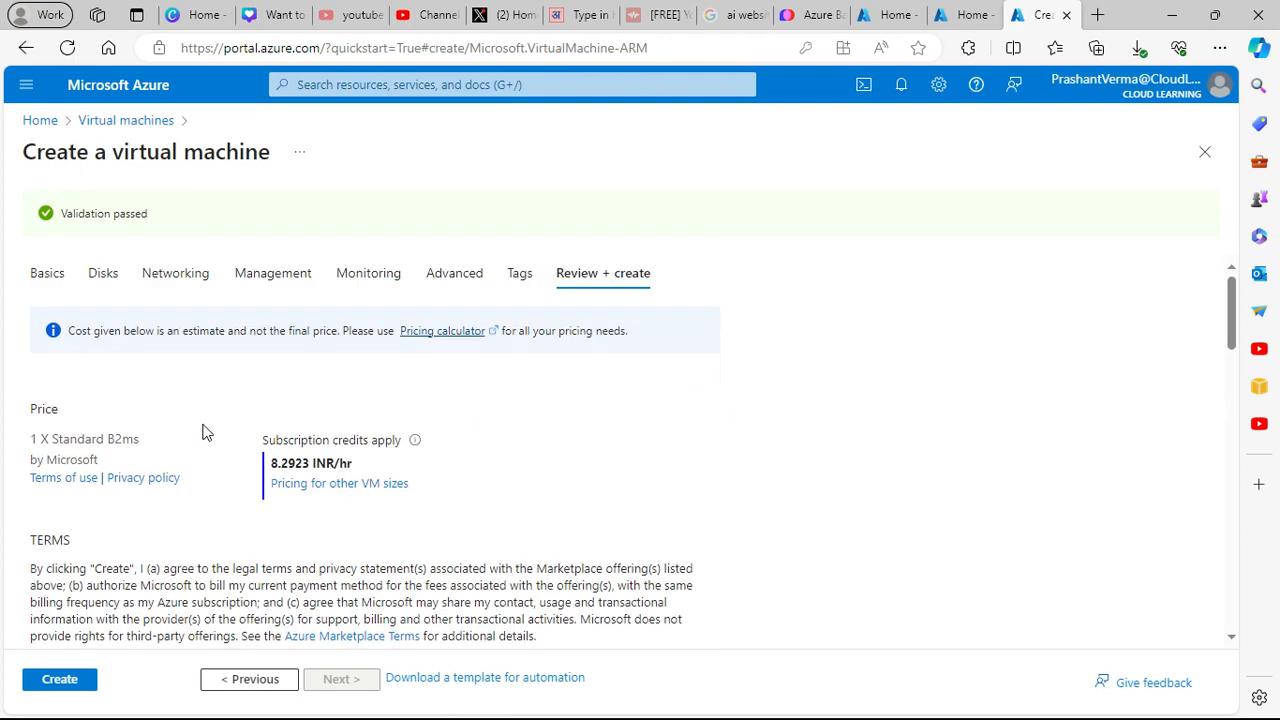
{"action": "left_click", "coordinate": [175, 275]}
{"action": "scroll", "coordinate": [580, 492], "scroll_direction": "down", "scroll_amount": 2}
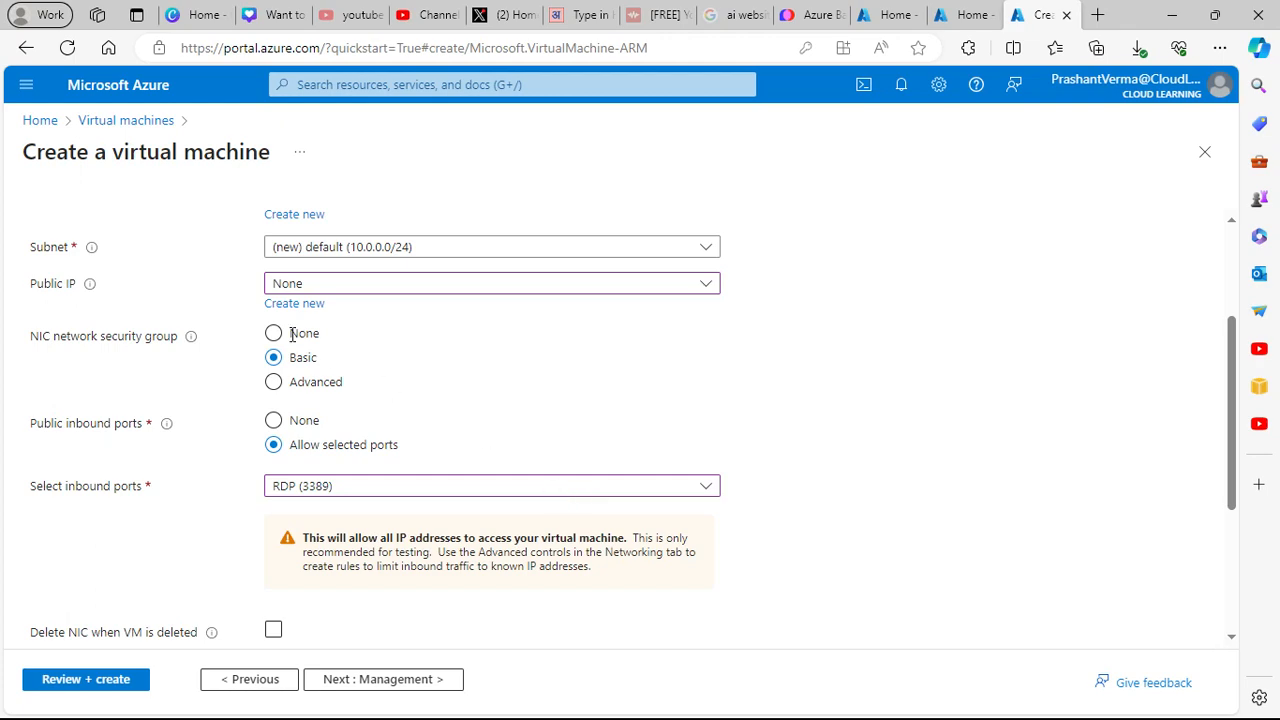
{"action": "scroll", "coordinate": [225, 300], "scroll_direction": "up", "scroll_amount": 3}
{"action": "left_click", "coordinate": [50, 224]}
{"action": "scroll", "coordinate": [597, 515], "scroll_direction": "down", "scroll_amount": 3}
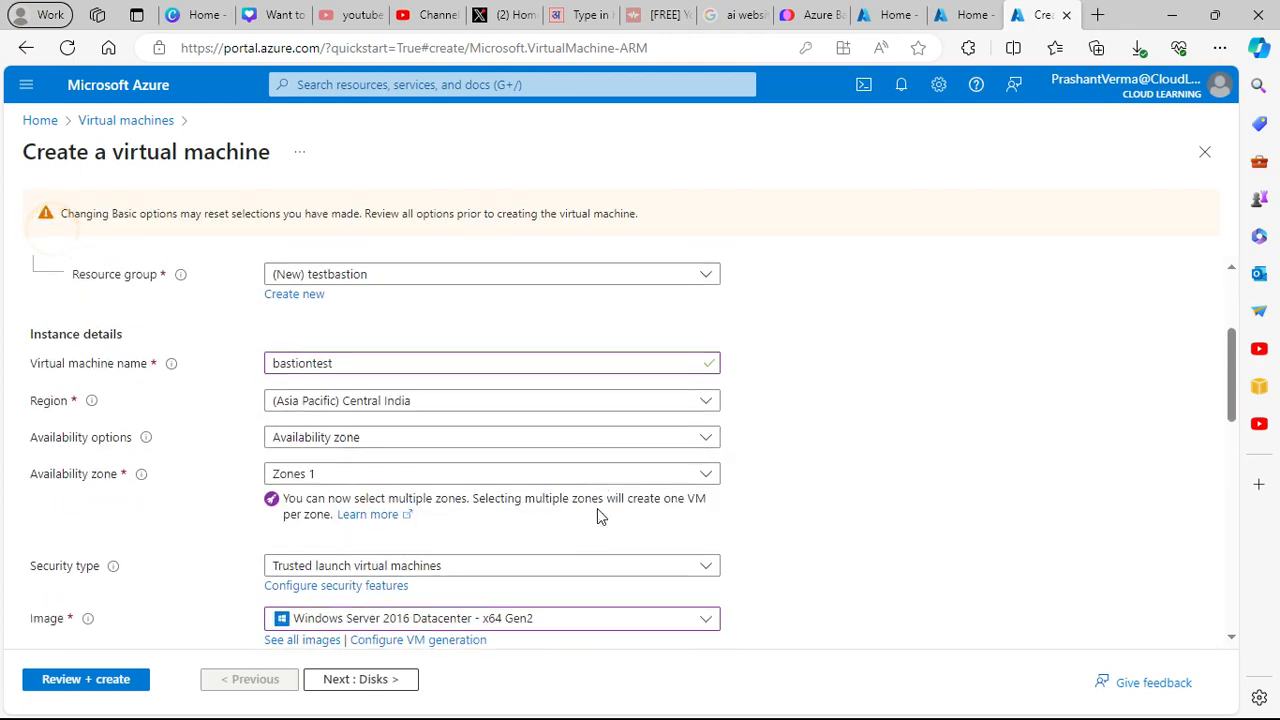
{"action": "scroll", "coordinate": [597, 517], "scroll_direction": "down", "scroll_amount": 2}
{"action": "scroll", "coordinate": [597, 515], "scroll_direction": "down", "scroll_amount": 3}
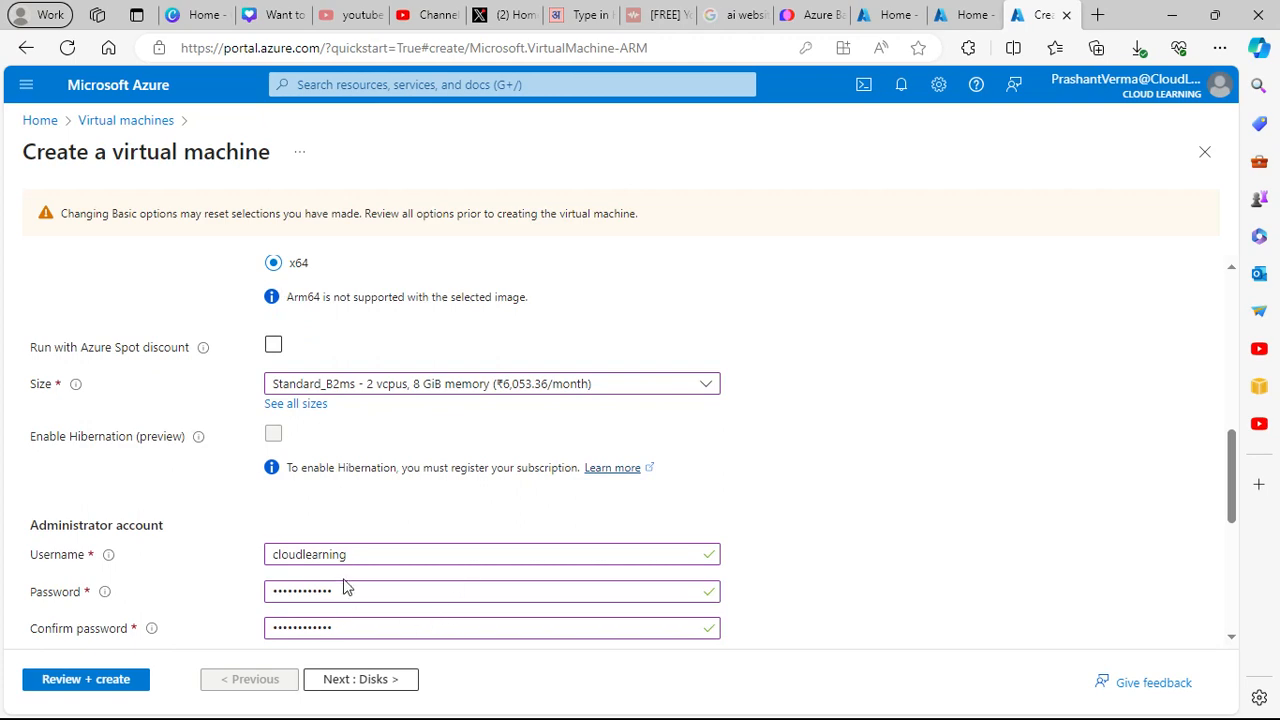
{"action": "scroll", "coordinate": [343, 590], "scroll_direction": "down", "scroll_amount": 2}
{"action": "left_click", "coordinate": [132, 680]}
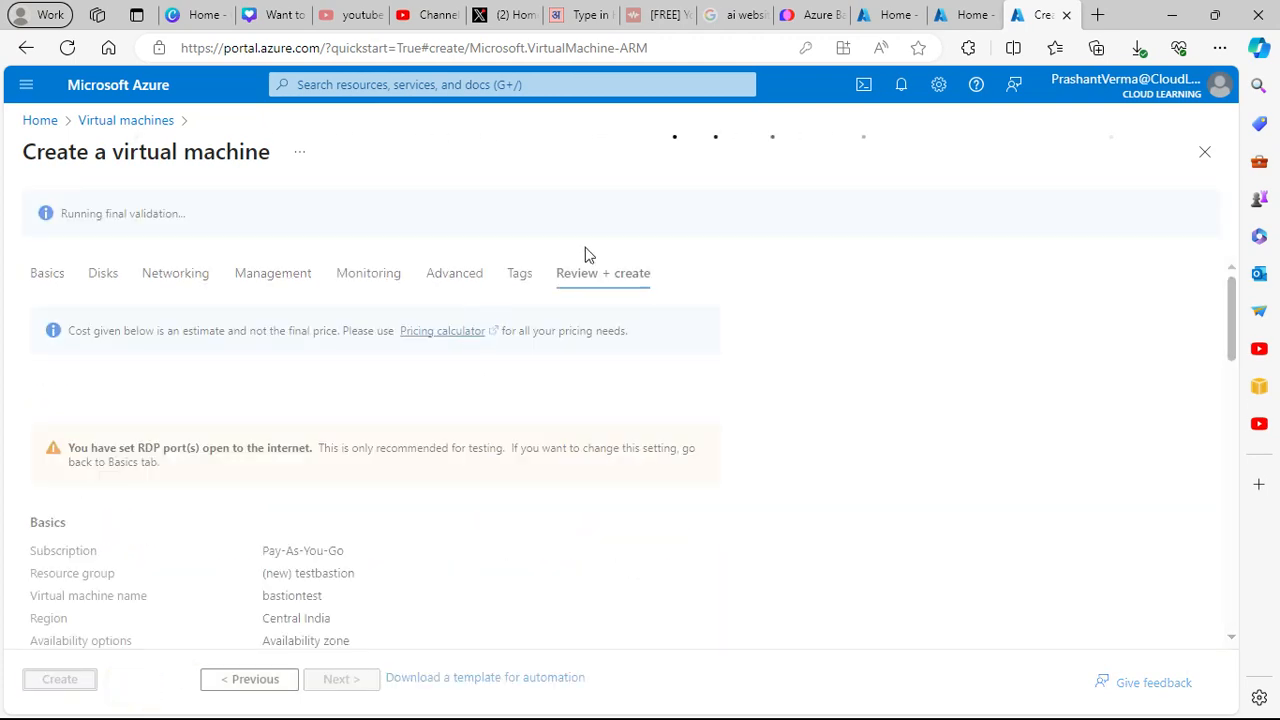
{"action": "left_click", "coordinate": [480, 86]}
- Search 'virtual ne' and open Virtual networks in a separate browser tab, keeping the VM settings
{"action": "type", "text": "v"}
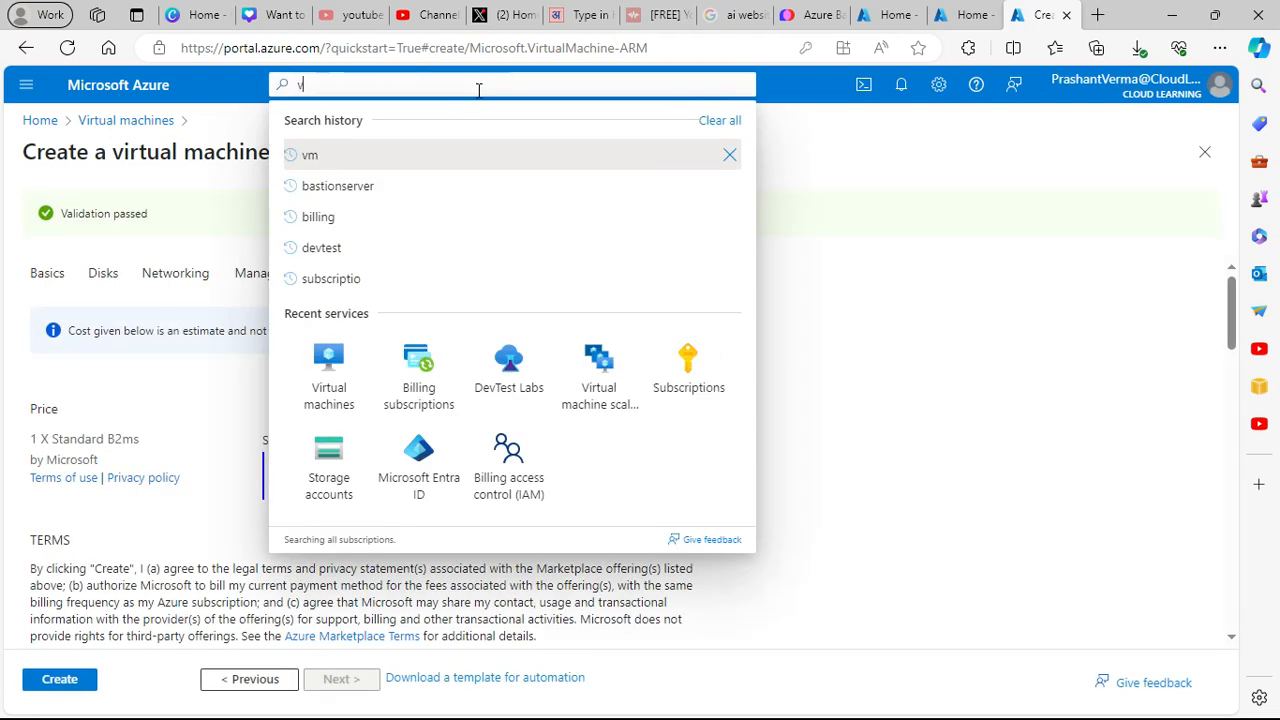
{"action": "type", "text": "irtual ne"}
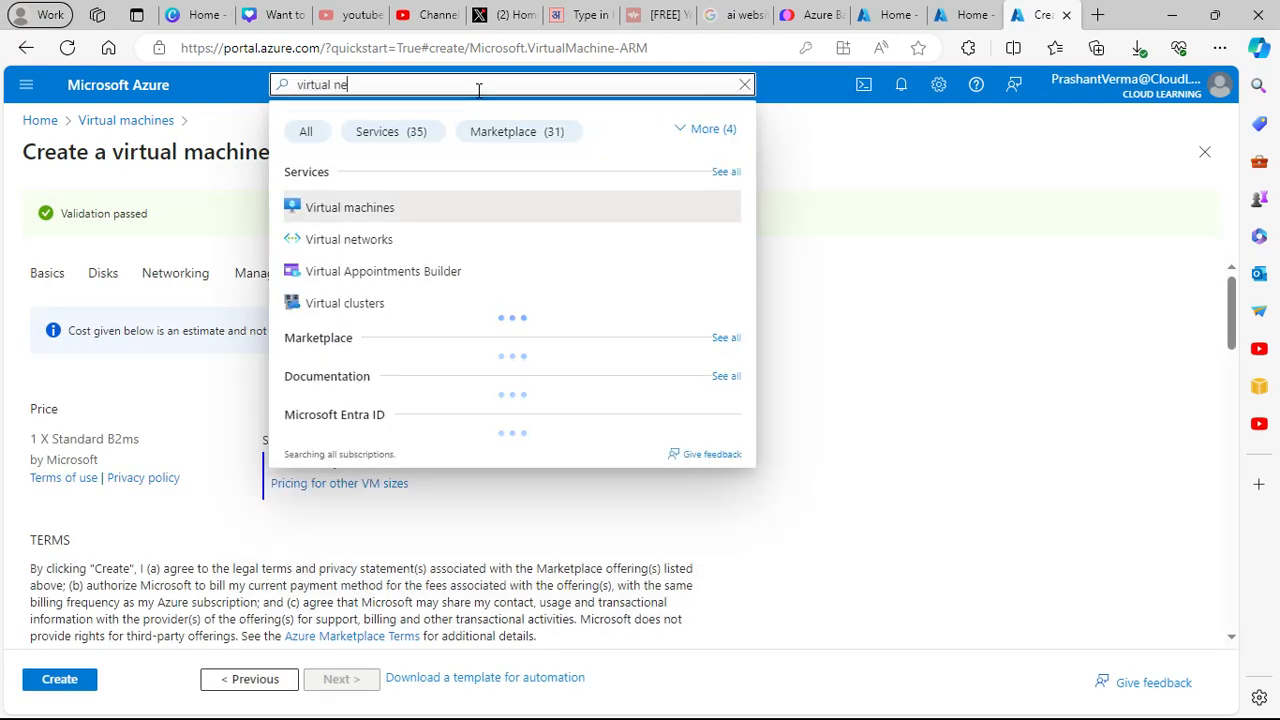
{"action": "left_click", "coordinate": [363, 209]}
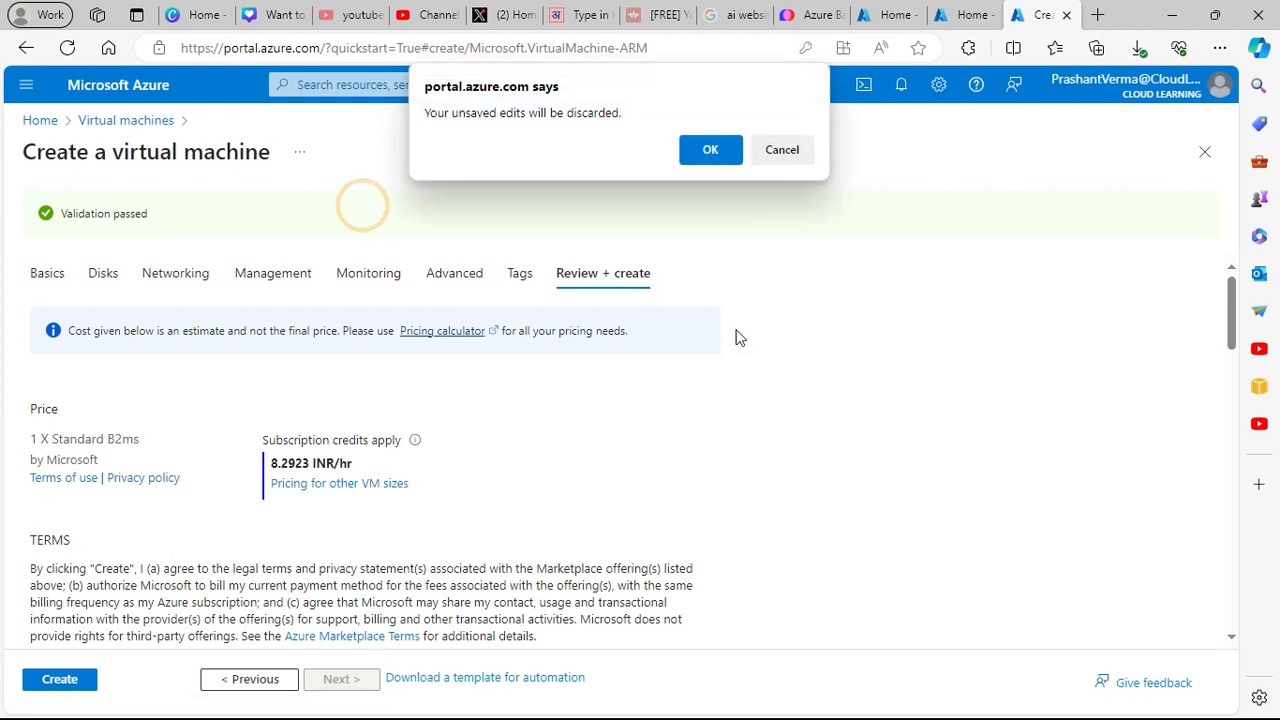
{"action": "left_click", "coordinate": [790, 150]}
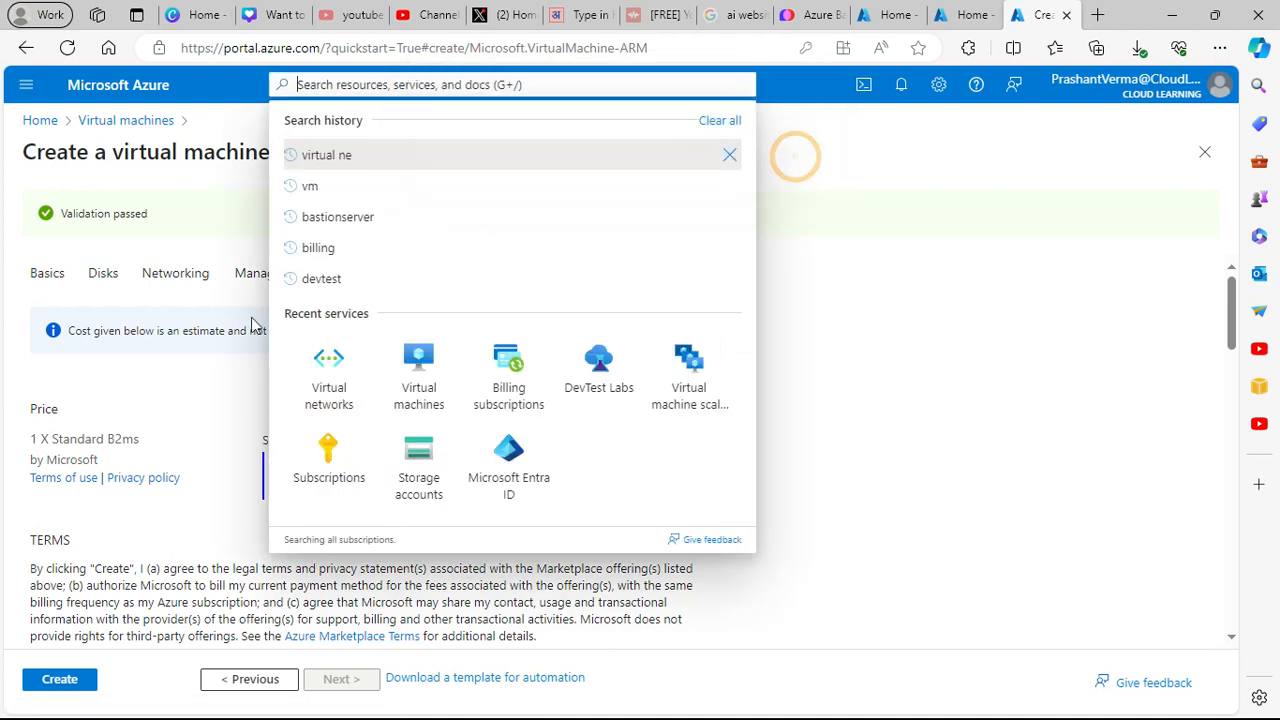
{"action": "right_click", "coordinate": [335, 380]}
{"action": "key", "text": "Escape"}
{"action": "middle_click", "coordinate": [394, 405]}
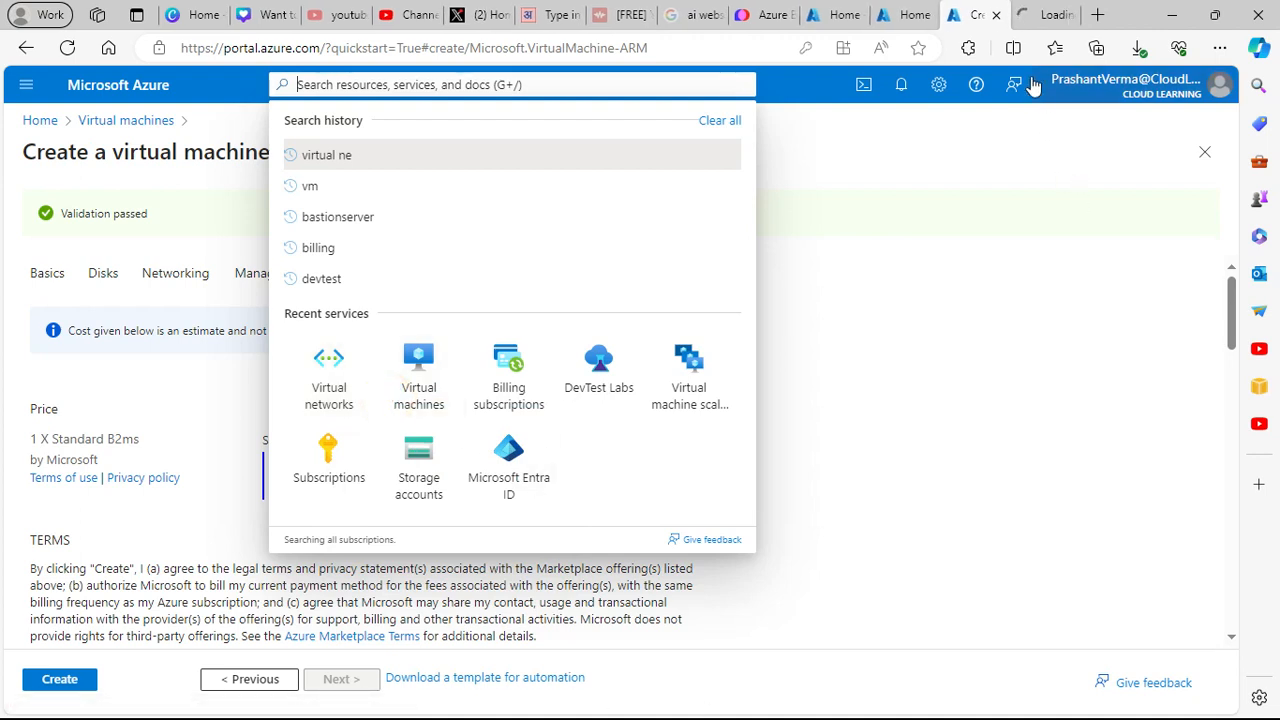
{"action": "left_click", "coordinate": [1058, 16]}
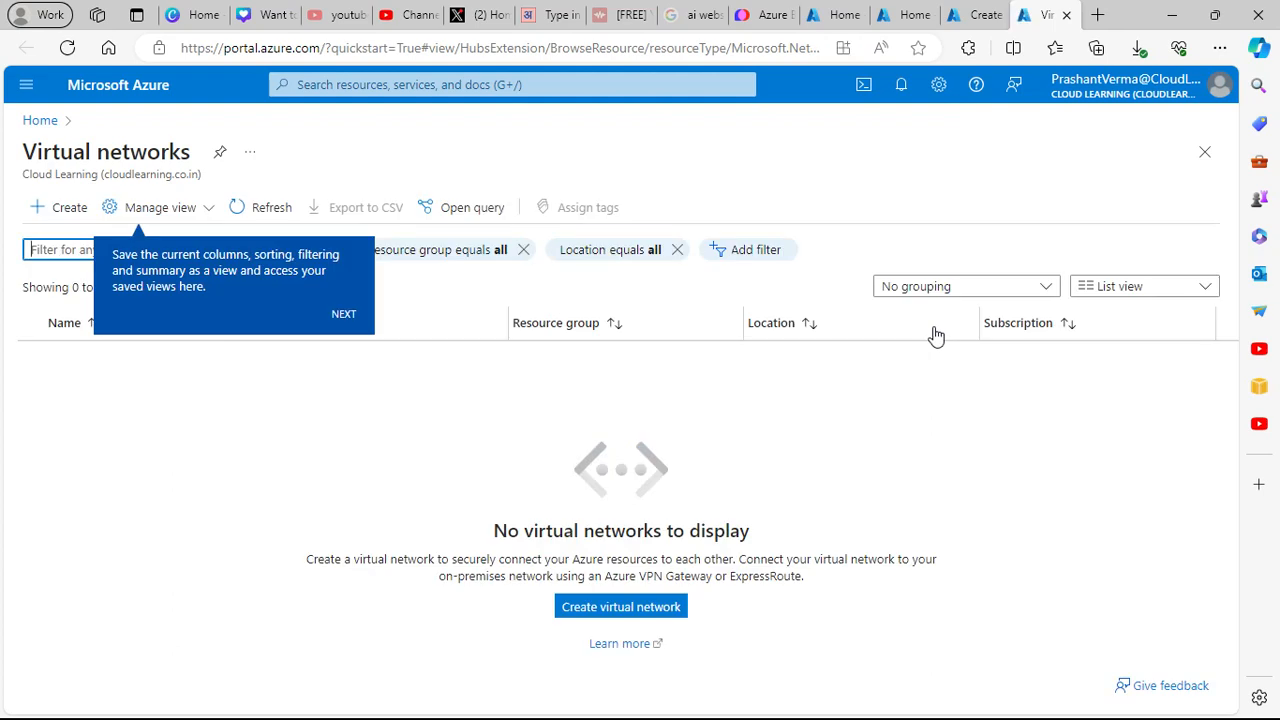
- Dismiss the tour tips, refresh the empty virtual networks list, and return to the VM review
{"action": "left_click", "coordinate": [343, 313]}
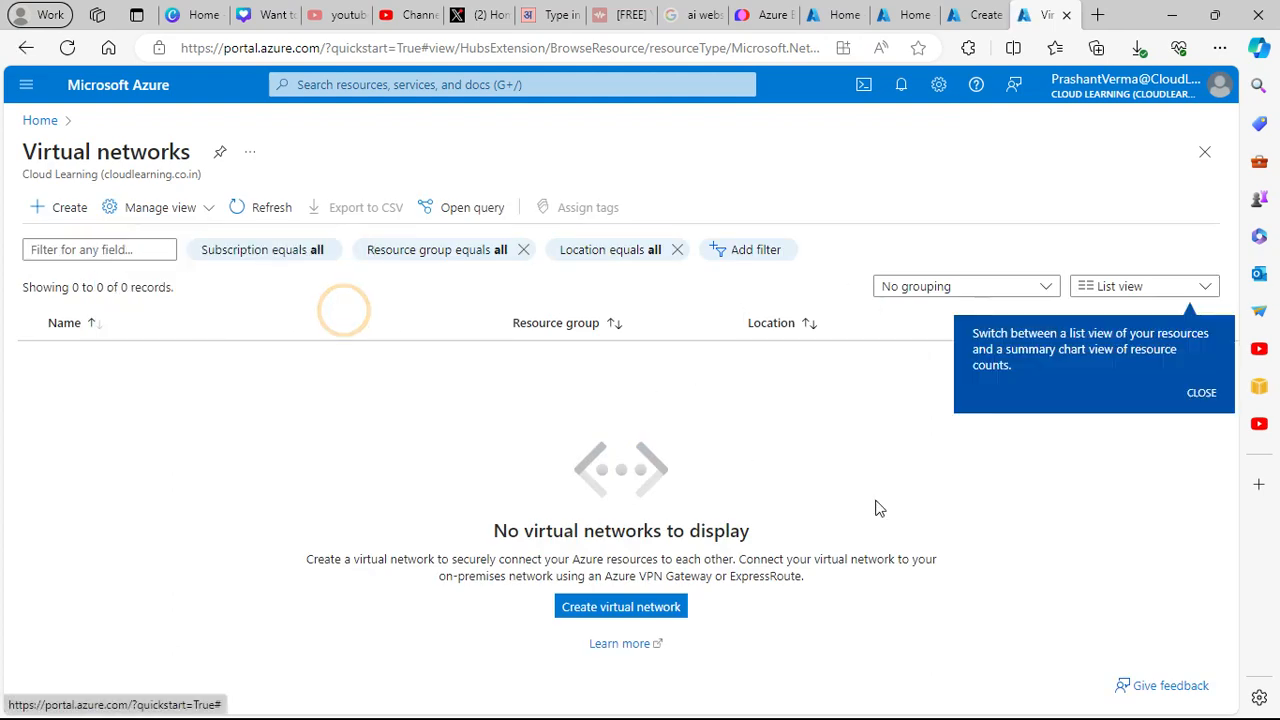
{"action": "left_click", "coordinate": [1200, 390]}
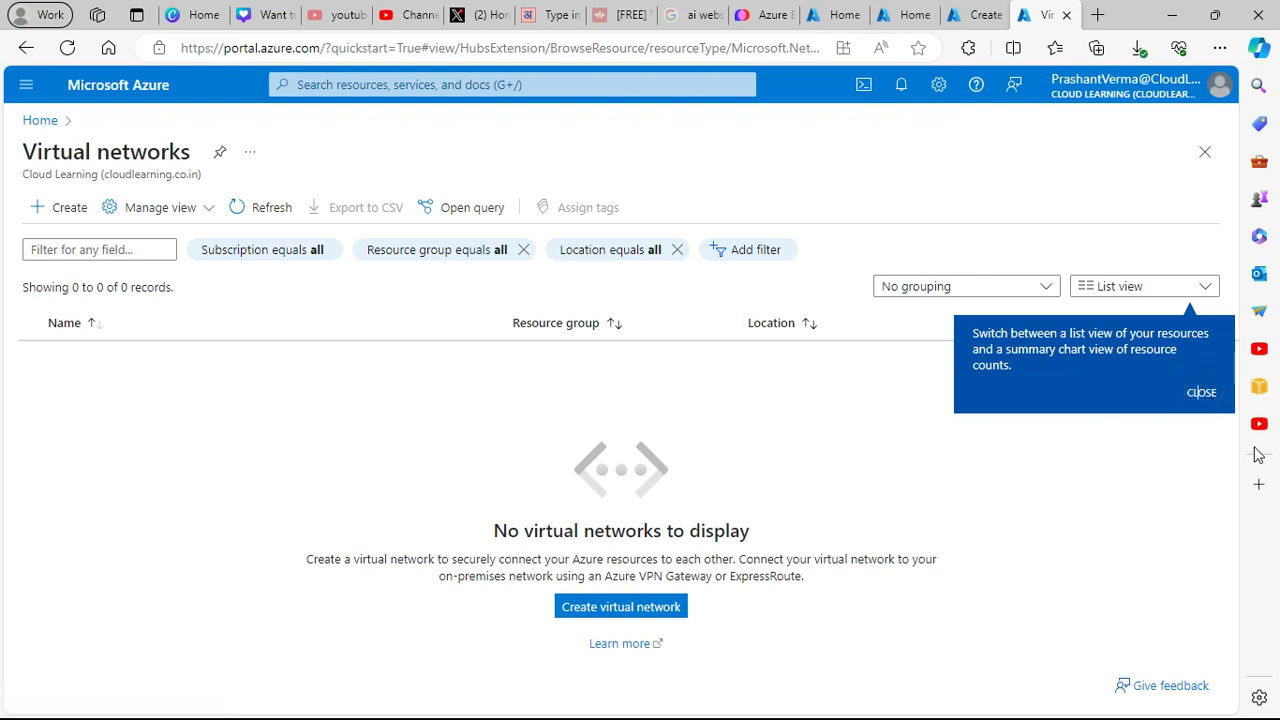
{"action": "left_click", "coordinate": [1206, 393]}
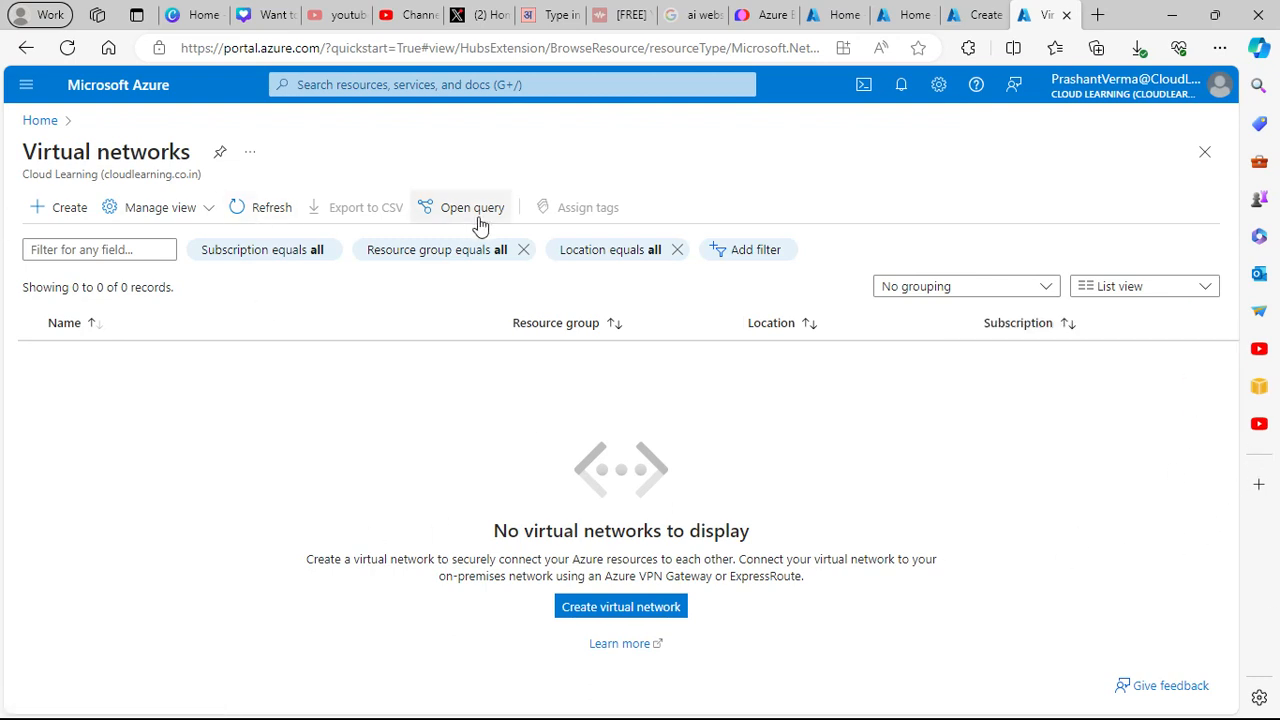
{"action": "left_click", "coordinate": [273, 208]}
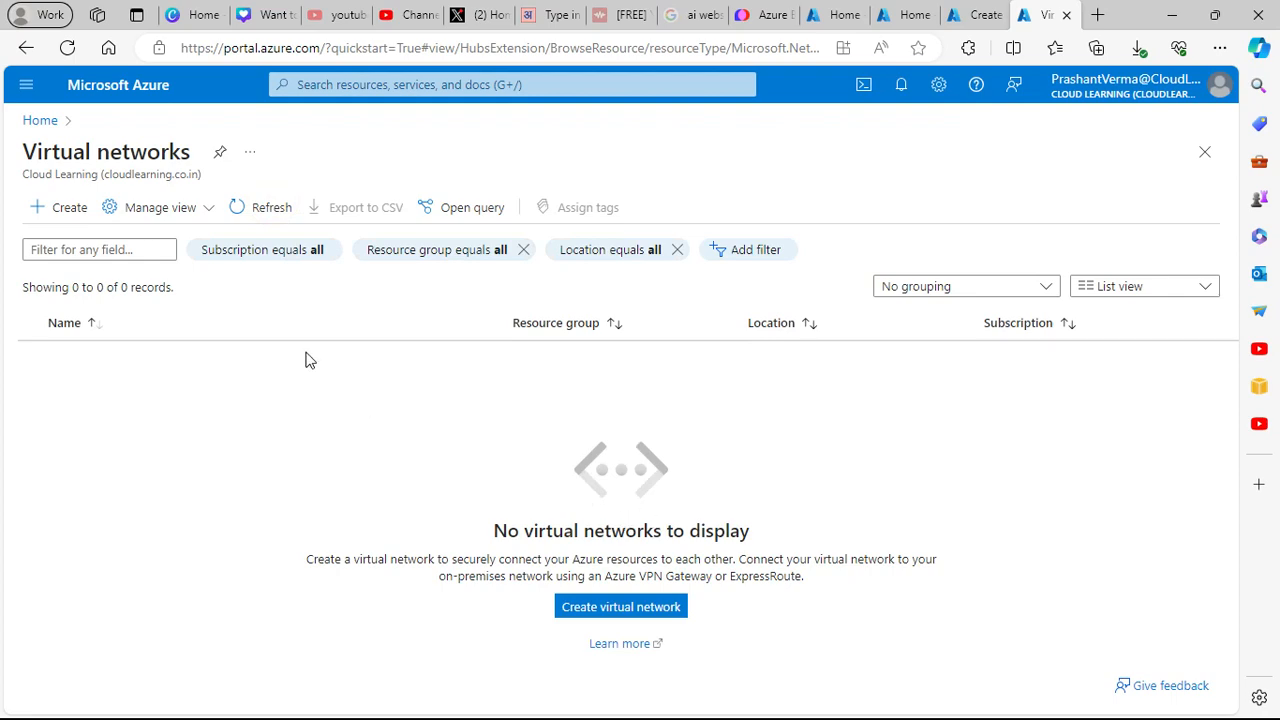
{"action": "left_click", "coordinate": [271, 208]}
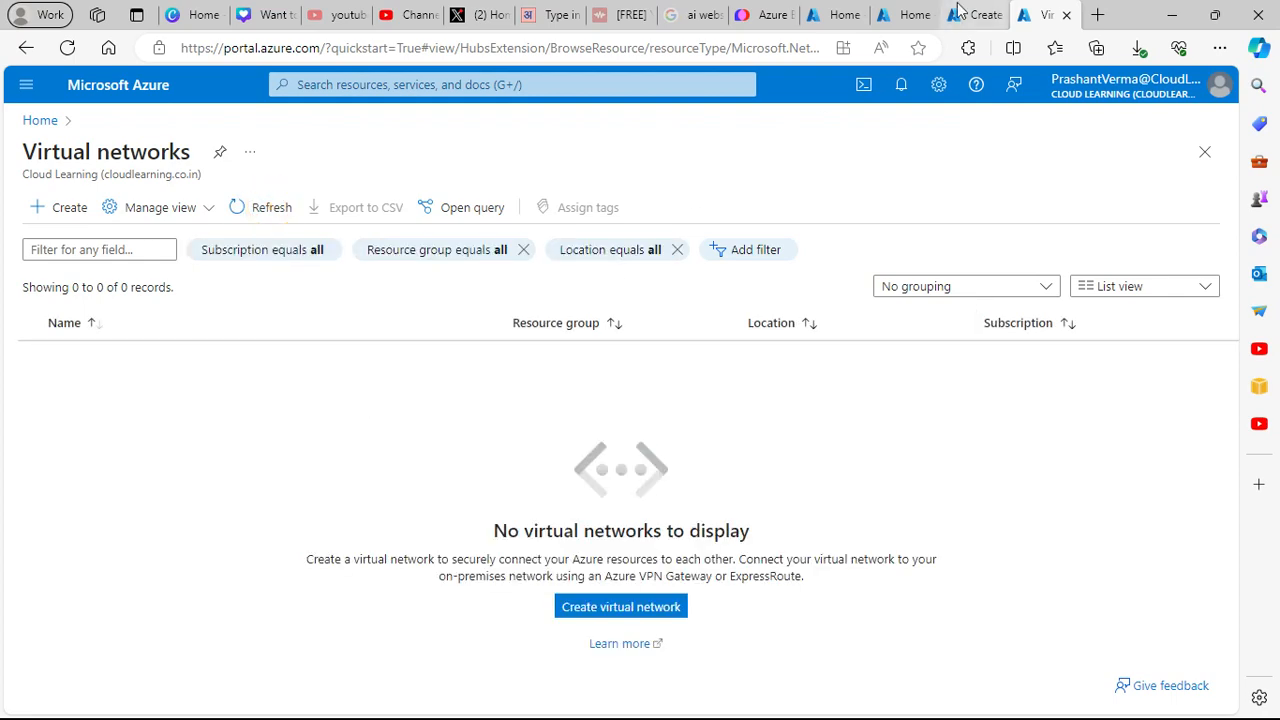
{"action": "left_click", "coordinate": [962, 13]}
{"action": "left_click", "coordinate": [891, 307]}
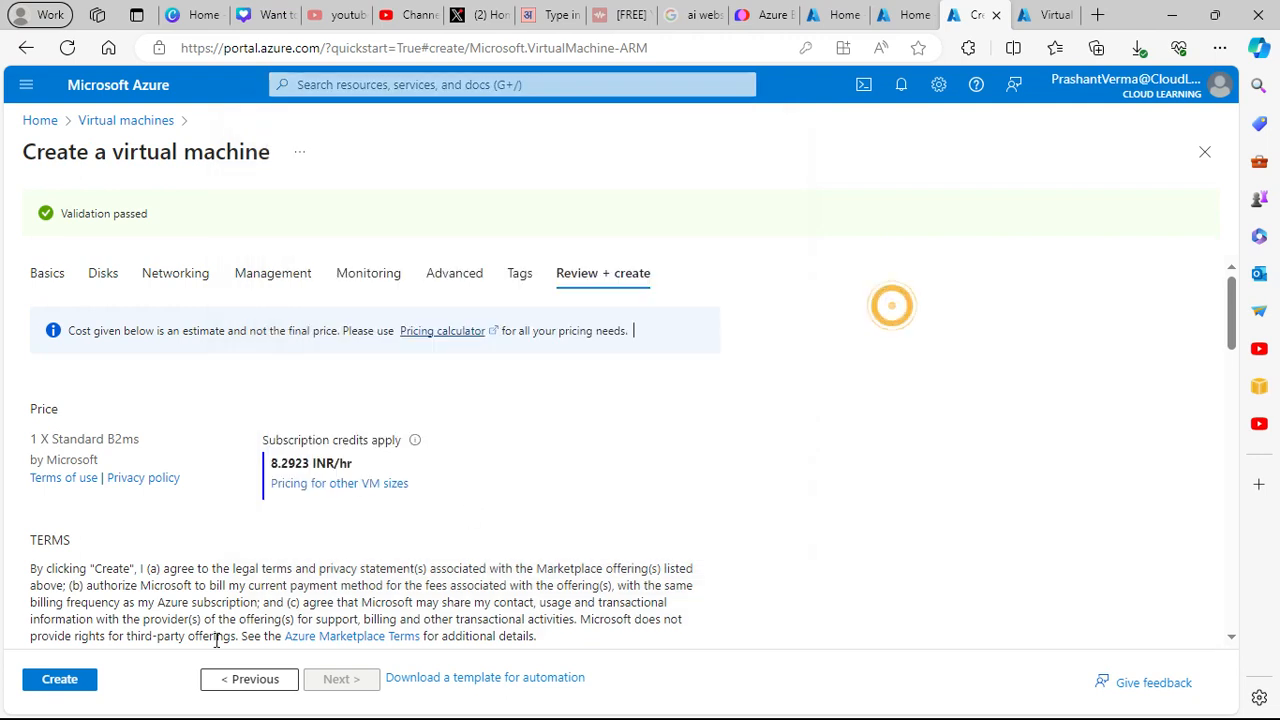
- Create the bastiontest VM, inspect its bastiontest-vnet deployment, then go to the Virtual networks tab
{"action": "left_click", "coordinate": [83, 679]}
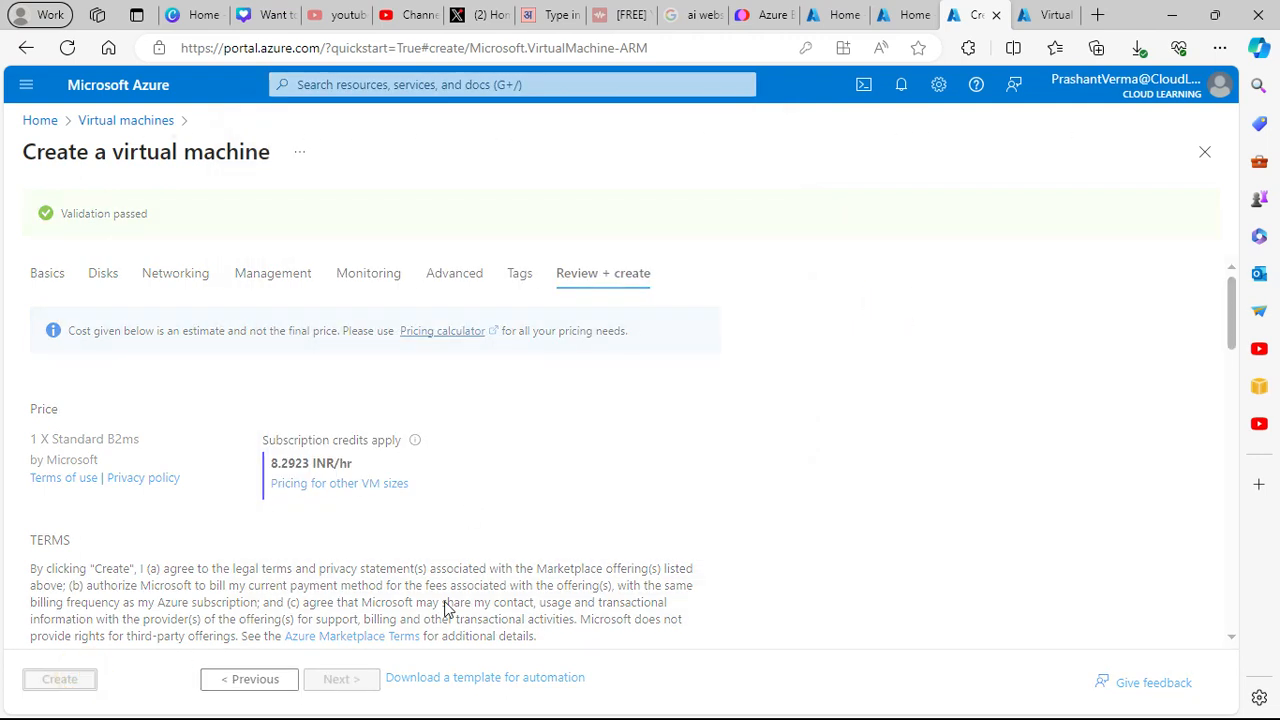
{"action": "left_click", "coordinate": [181, 280]}
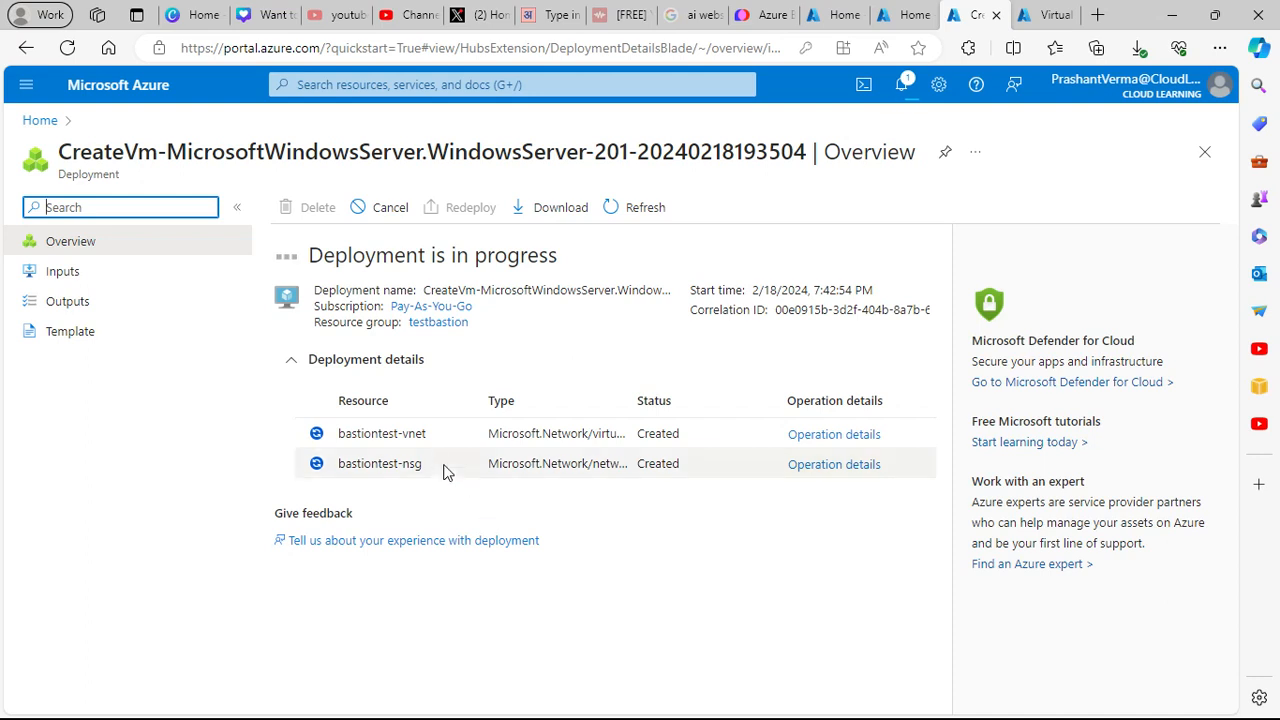
{"action": "left_click_drag", "start_coordinate": [435, 437], "coordinate": [353, 440]}
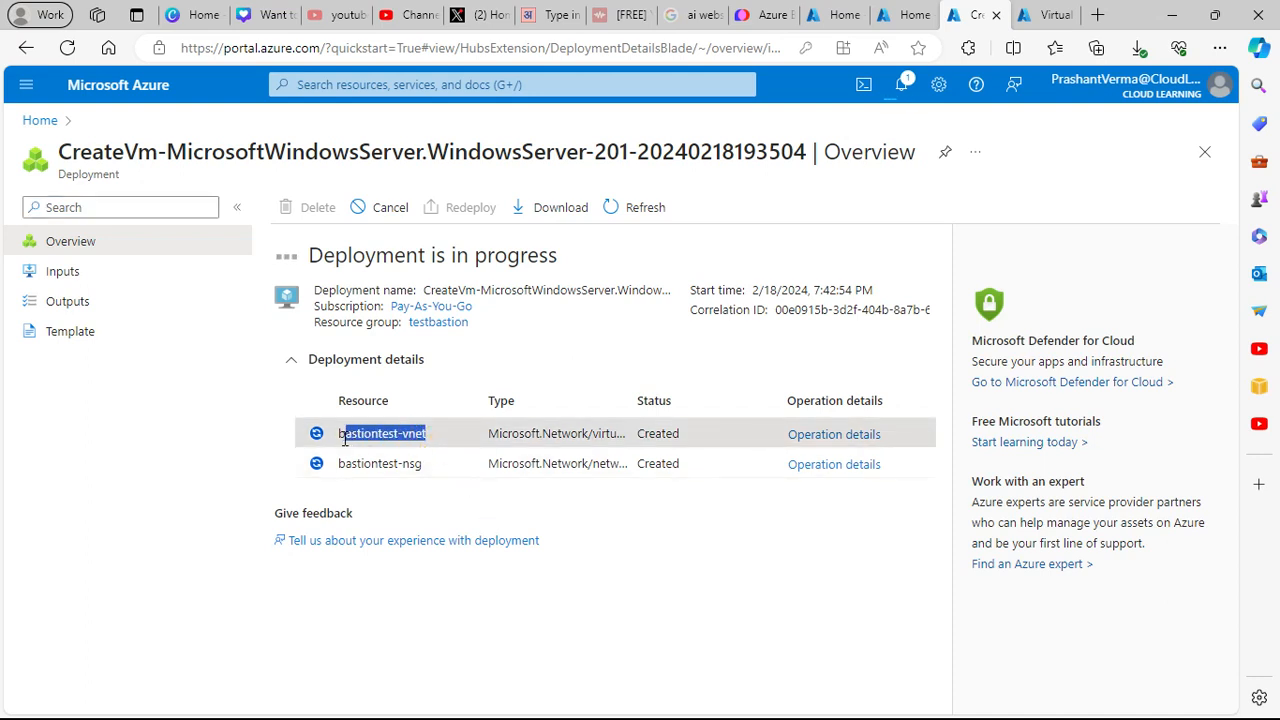
{"action": "left_click", "coordinate": [1030, 18]}
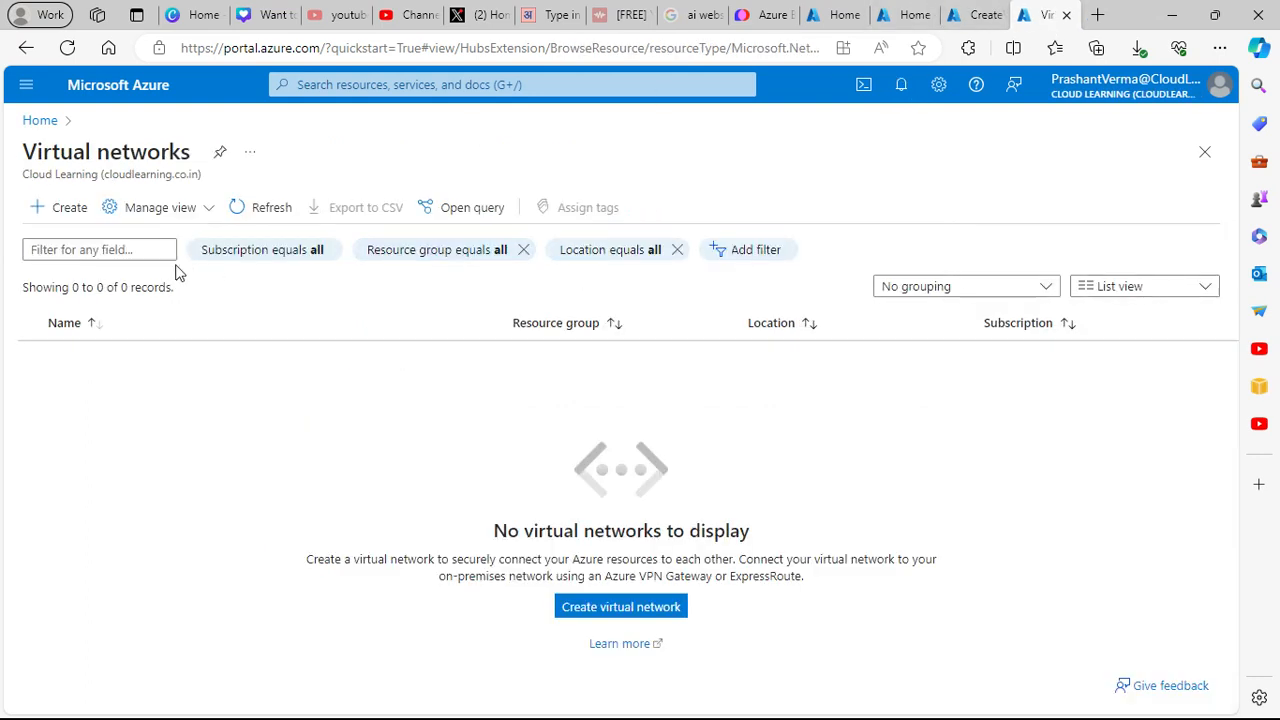
- Refresh Virtual networks and open bastiontest-vnet's subnets, showing only default 10.0.0.0/24
{"action": "left_click", "coordinate": [275, 207]}
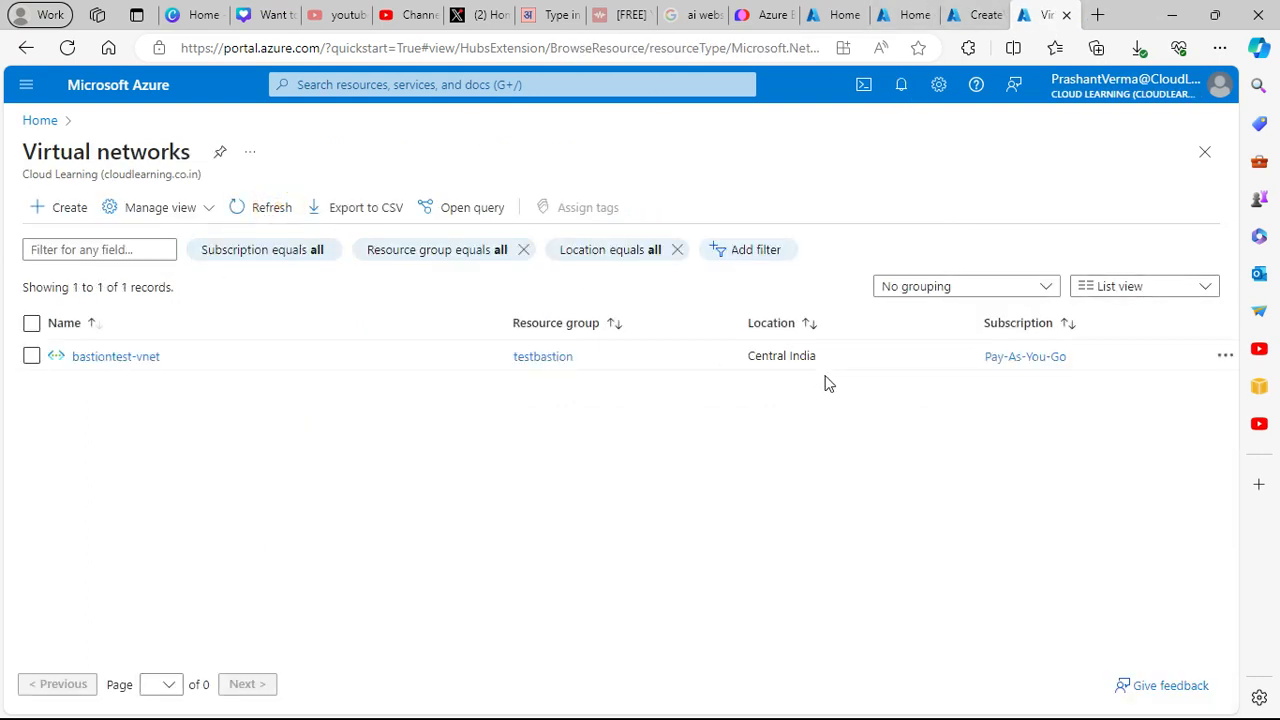
{"action": "left_click", "coordinate": [137, 356]}
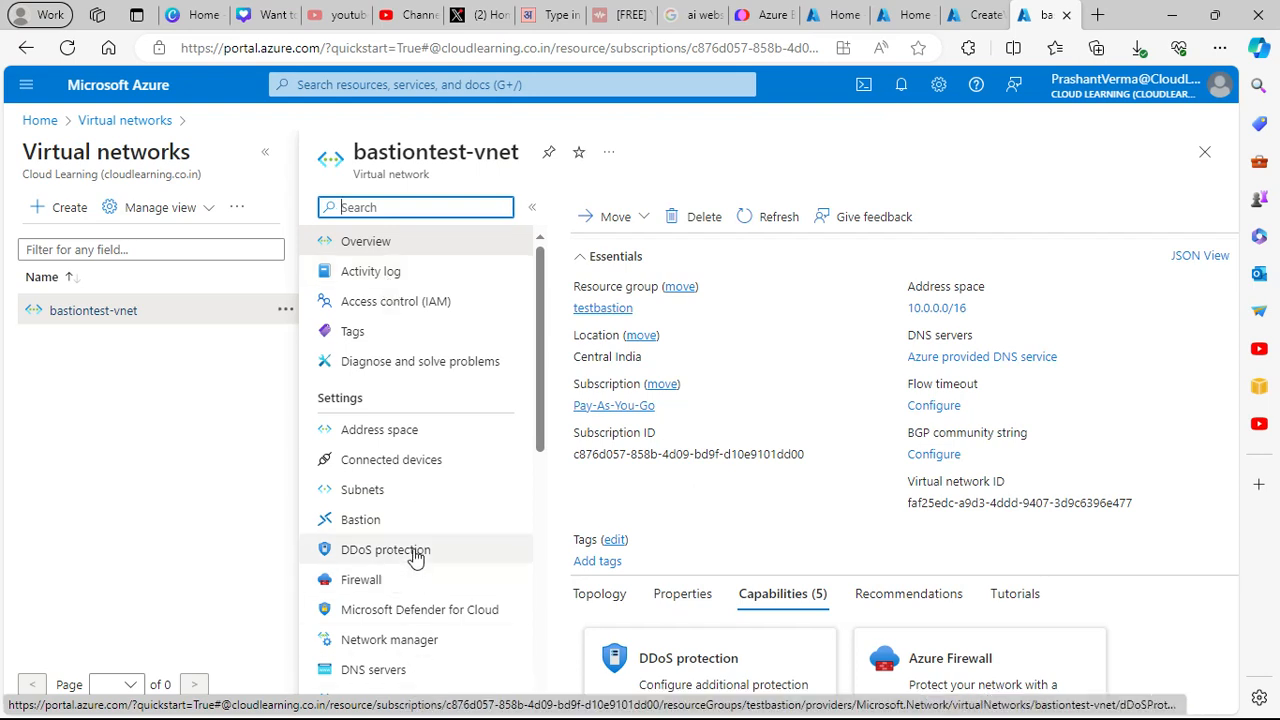
{"action": "left_click", "coordinate": [381, 500]}
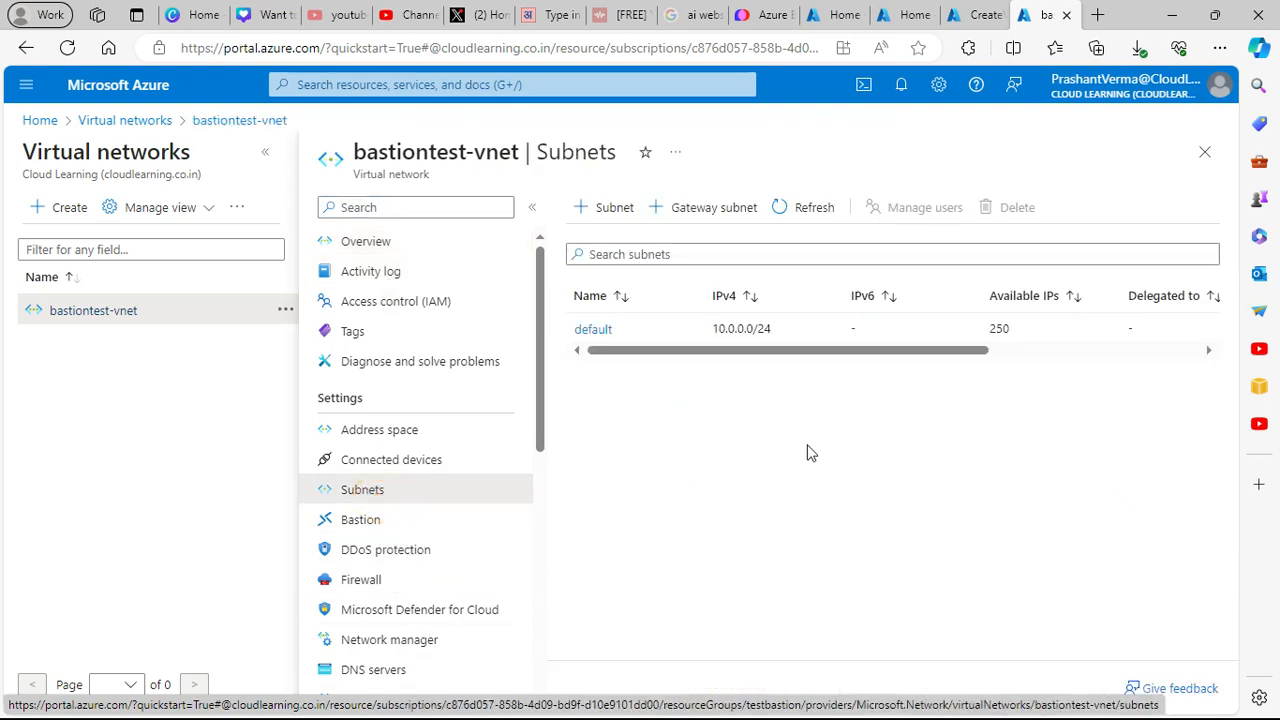
{"action": "left_click_drag", "start_coordinate": [766, 349], "coordinate": [790, 376]}
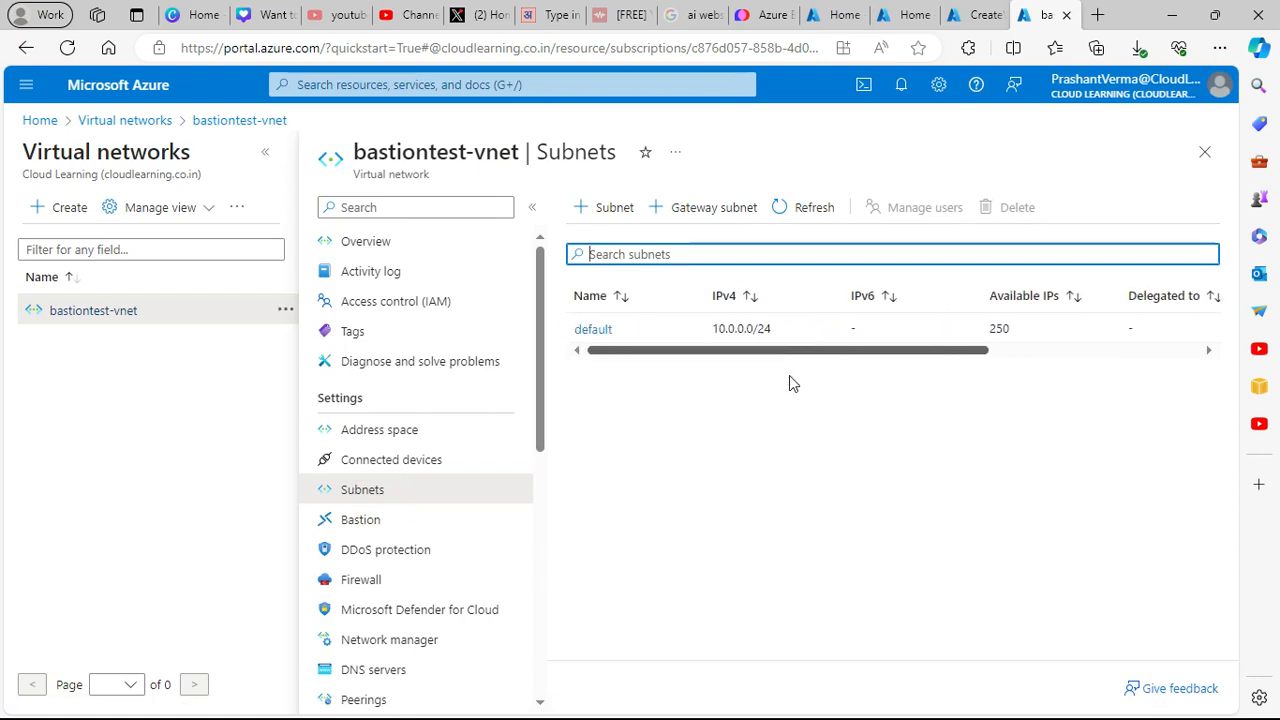
{"action": "left_click", "coordinate": [647, 351]}
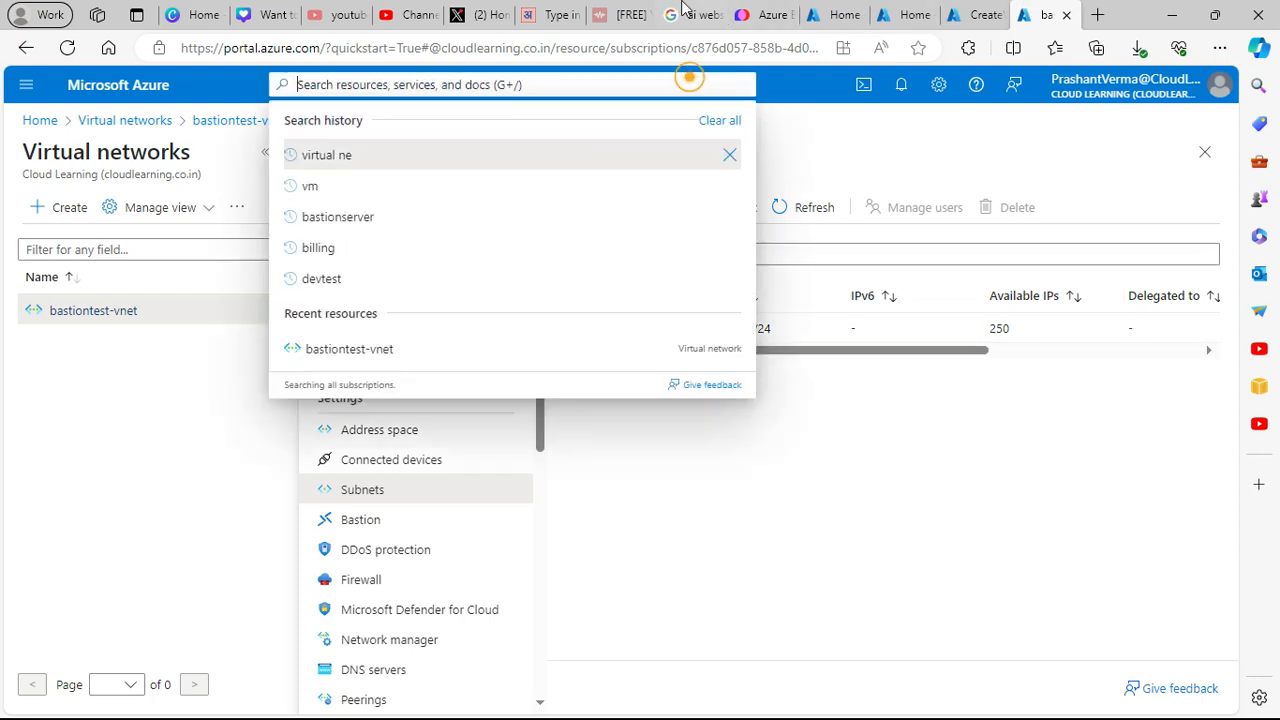
- Check the Google results and VM deployment tabs, then return to the bastiontest-vnet page
{"action": "left_click", "coordinate": [684, 10]}
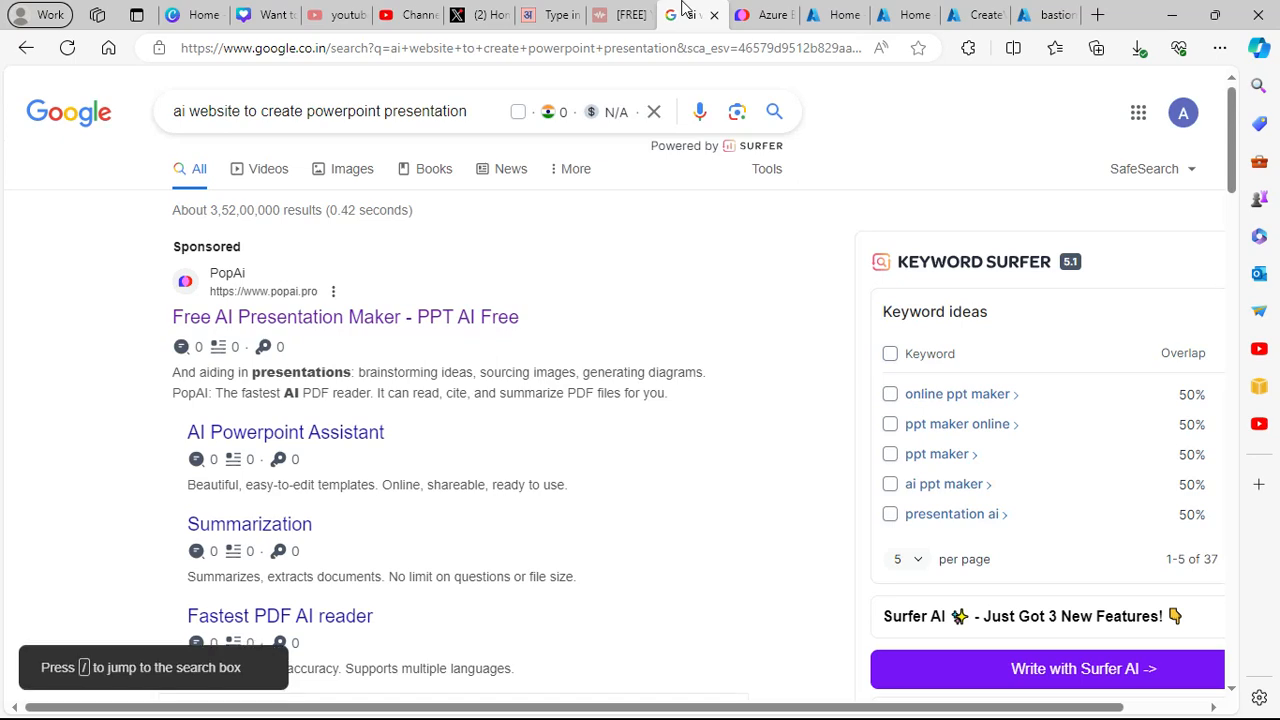
{"action": "left_click", "coordinate": [976, 10]}
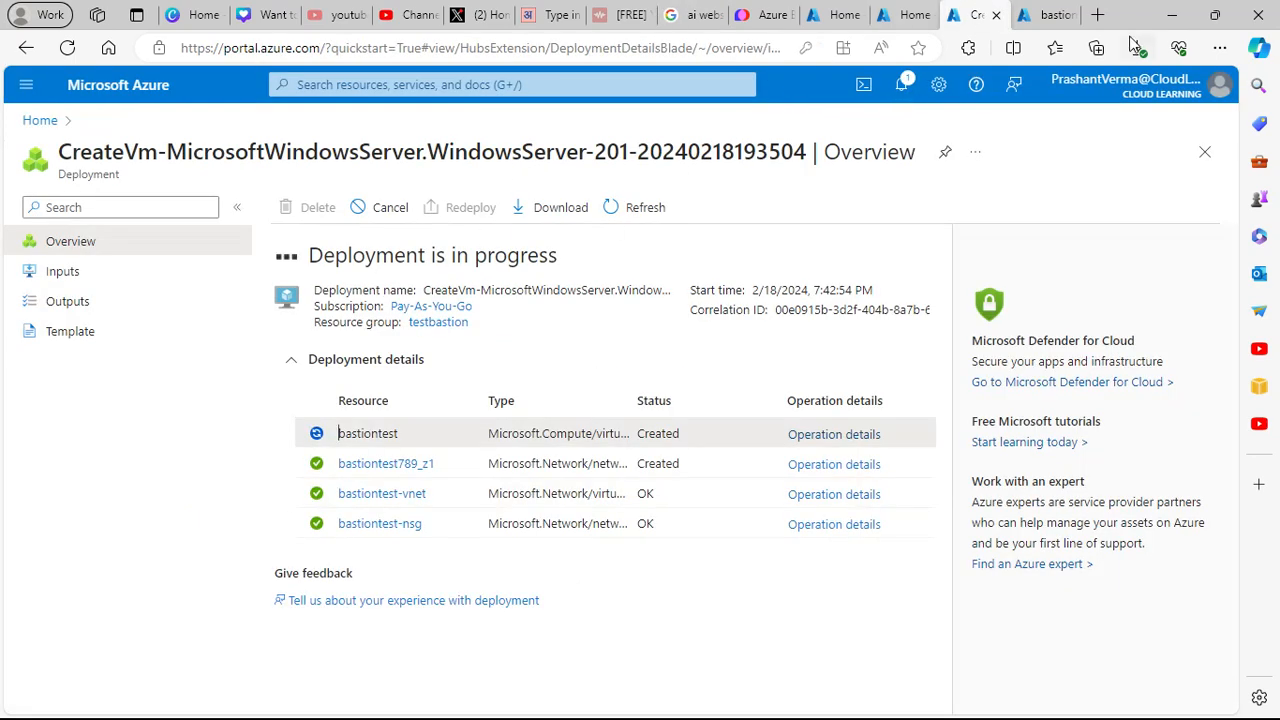
{"action": "left_click", "coordinate": [1048, 15]}
- Search 'bastion' and open the Bastions service in a new browser tab
{"action": "type", "text": "basiton"}
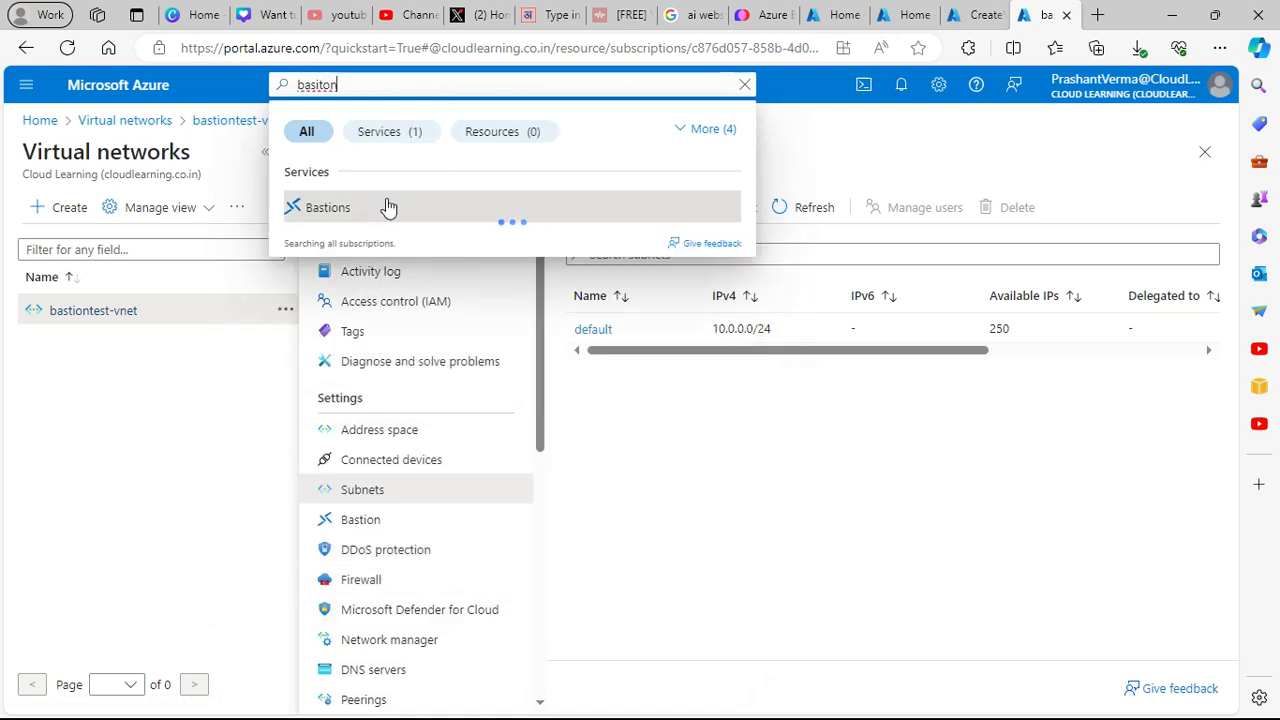
{"action": "right_click", "coordinate": [334, 208]}
{"action": "left_click", "coordinate": [375, 224]}
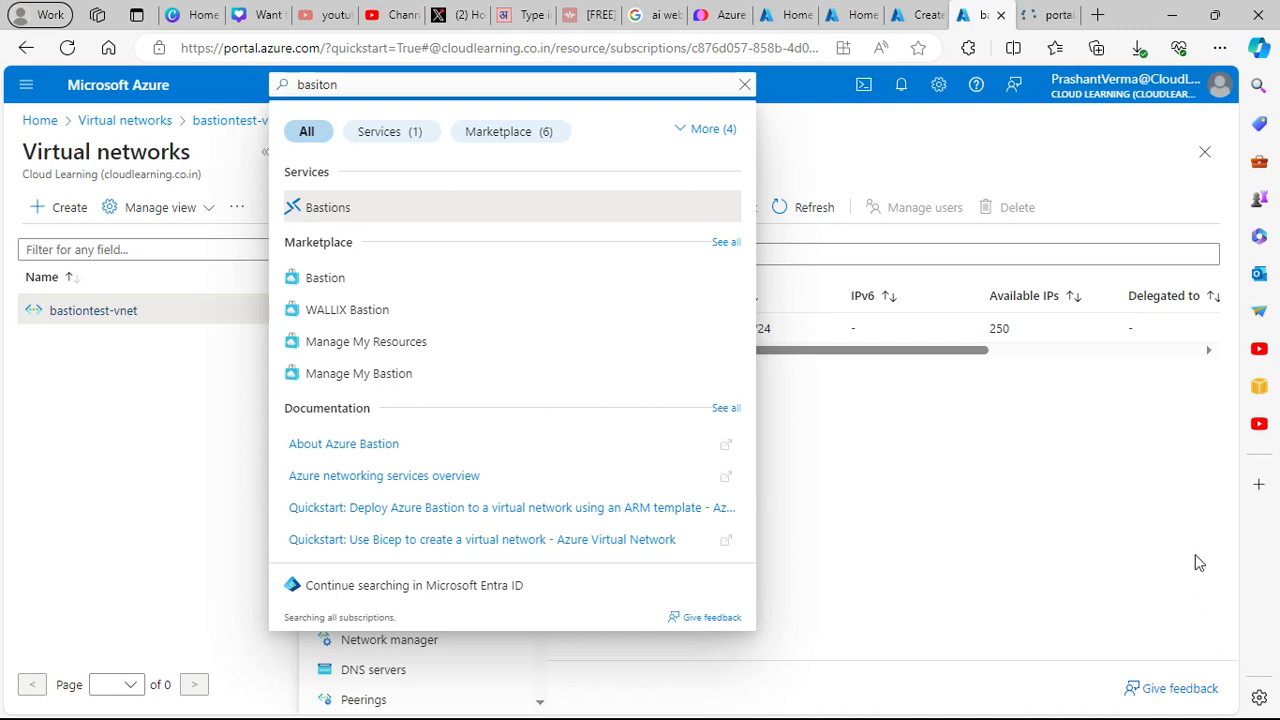
{"action": "left_click", "coordinate": [1152, 349]}
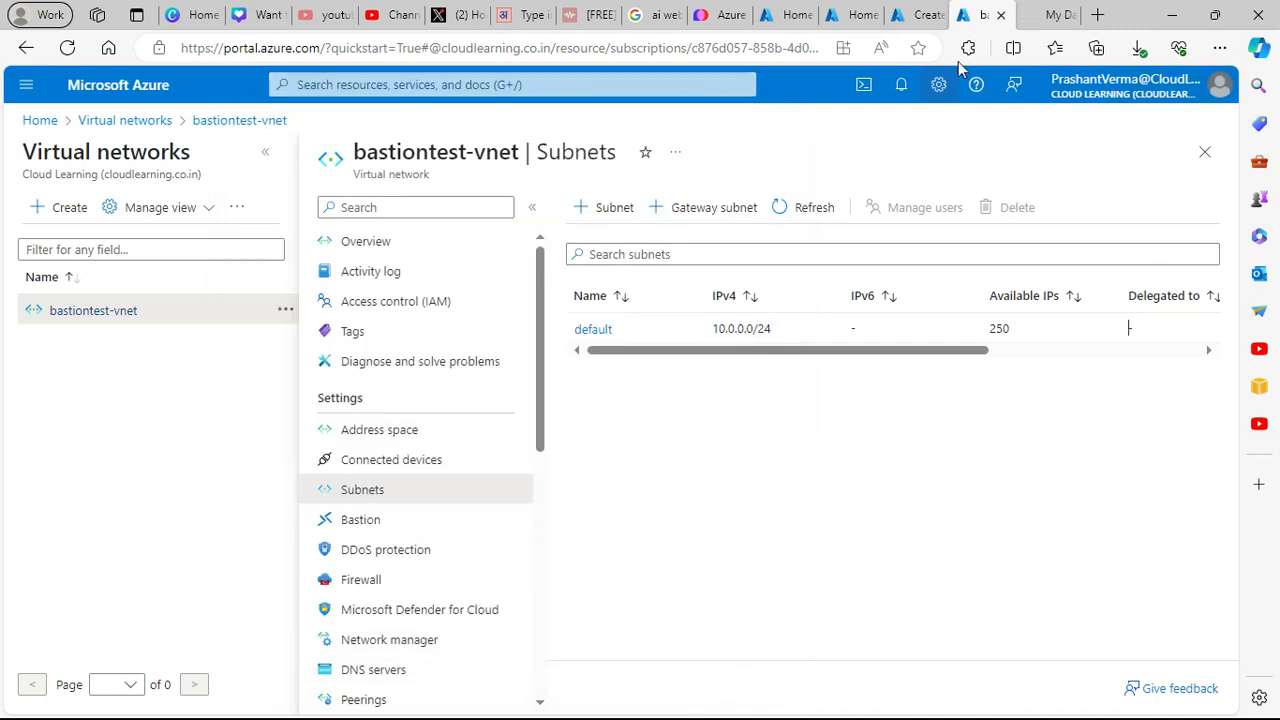
{"action": "left_click", "coordinate": [1045, 17]}
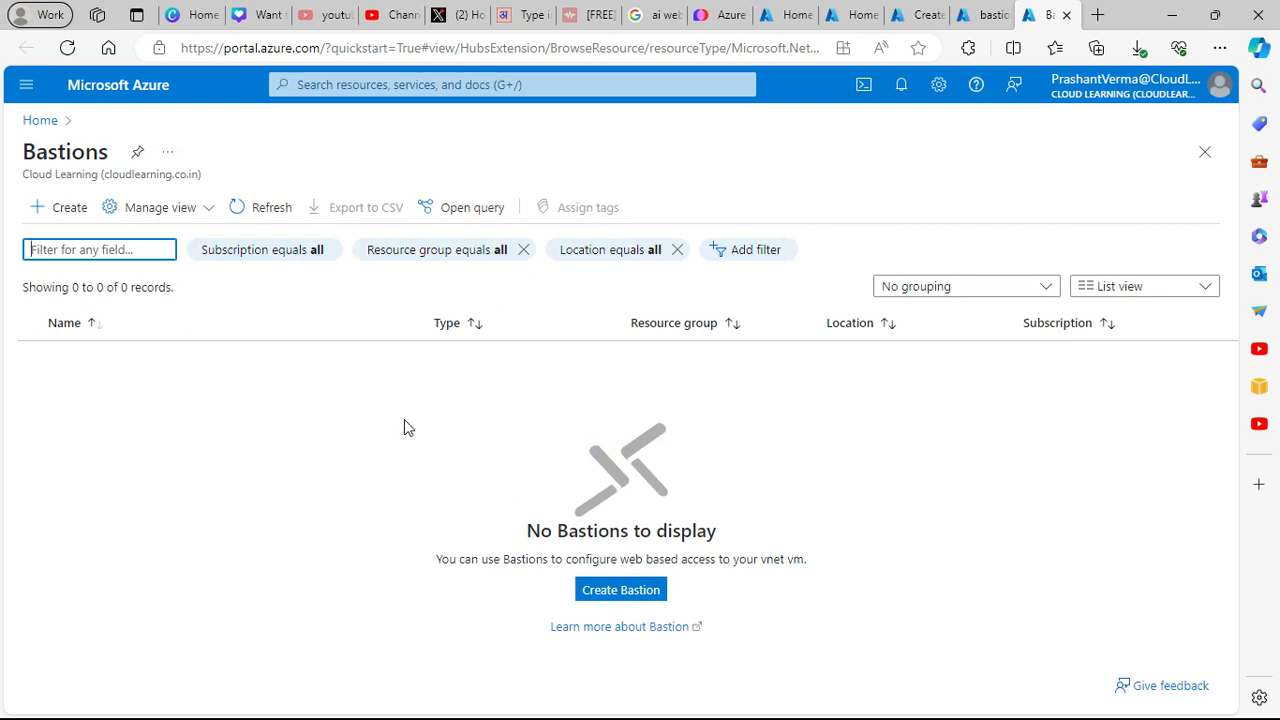
- Start a new Bastion named bastionserver in resource group testbastion
{"action": "left_click", "coordinate": [610, 592]}
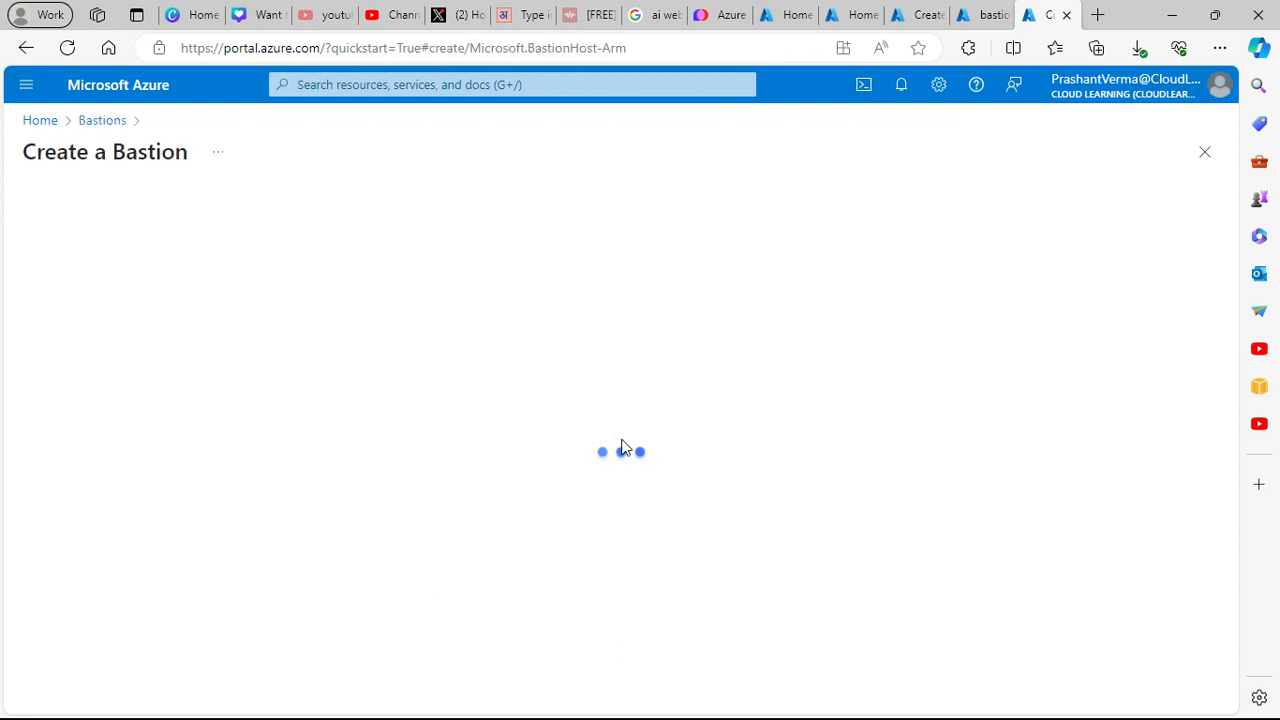
{"action": "left_click", "coordinate": [406, 364]}
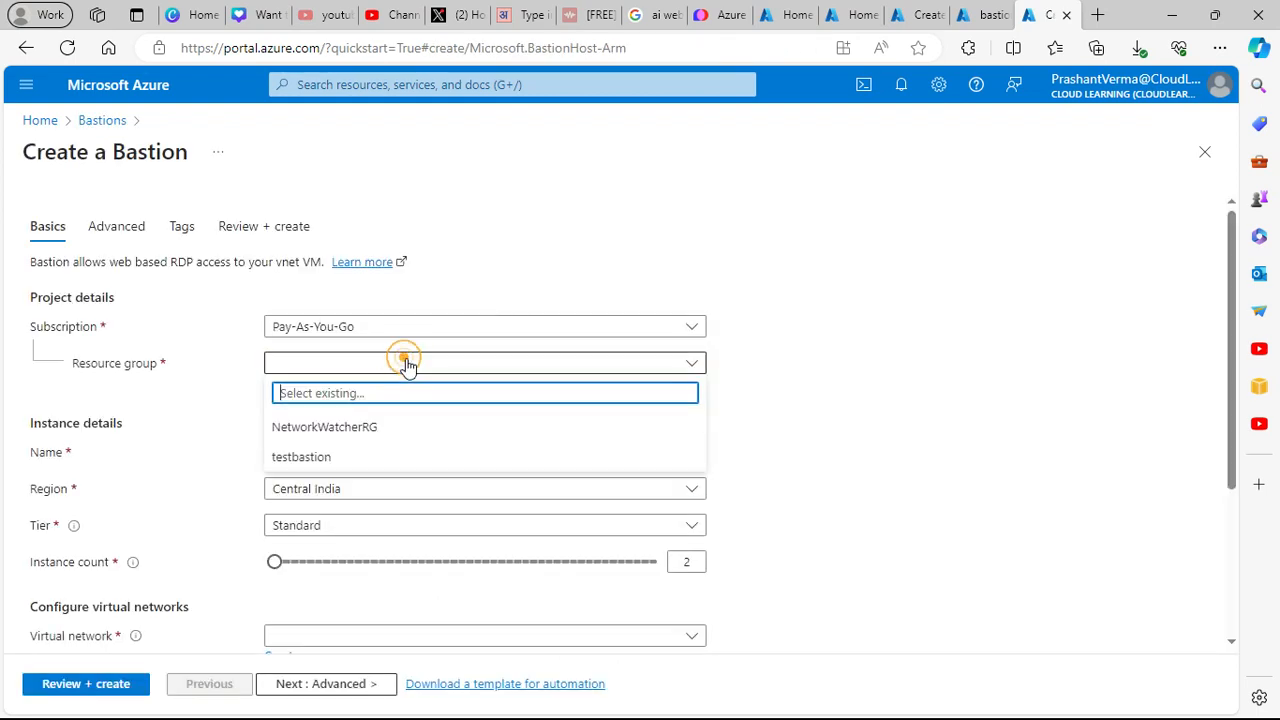
{"action": "left_click", "coordinate": [330, 458]}
{"action": "left_click", "coordinate": [413, 451]}
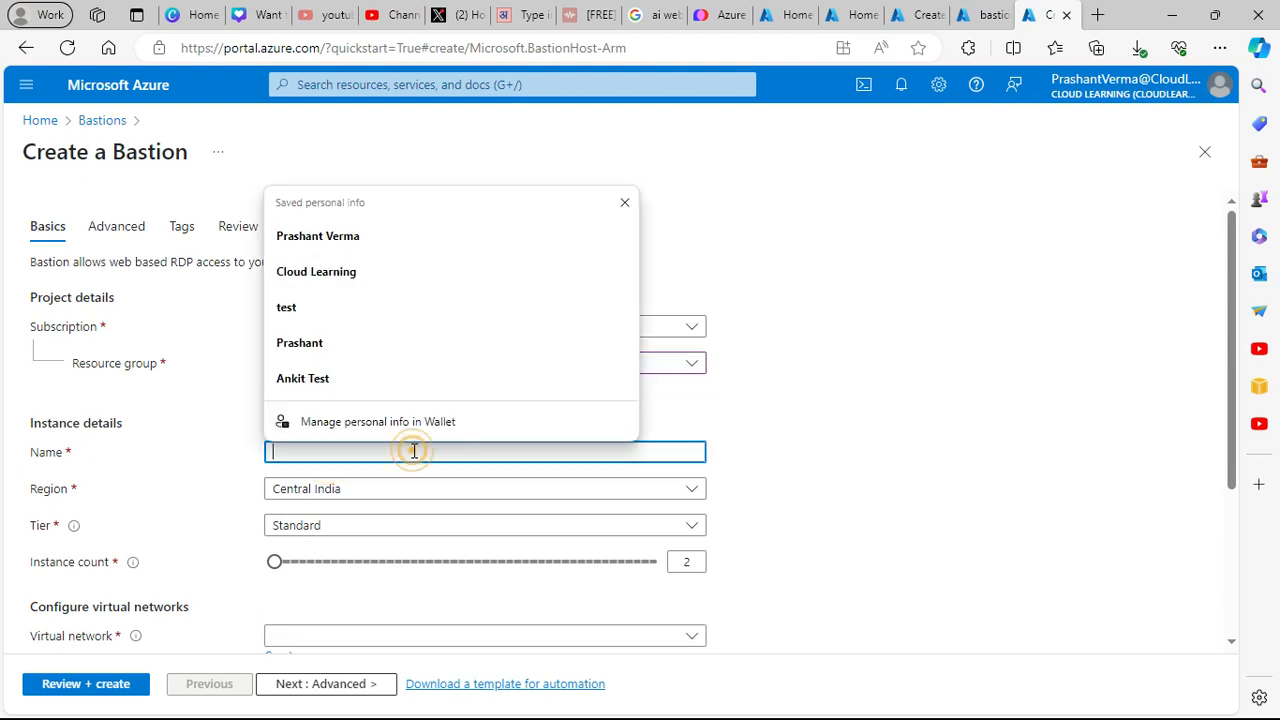
{"action": "type", "text": "bastio"}
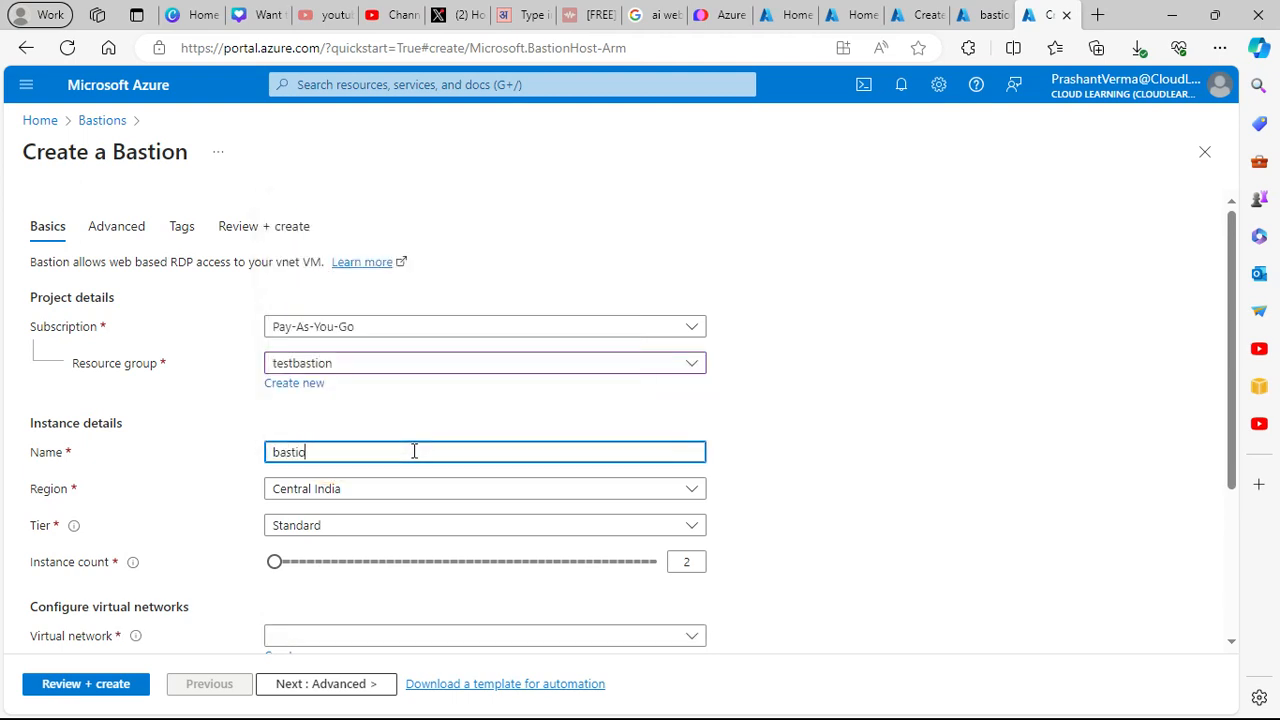
{"action": "type", "text": "nserver"}
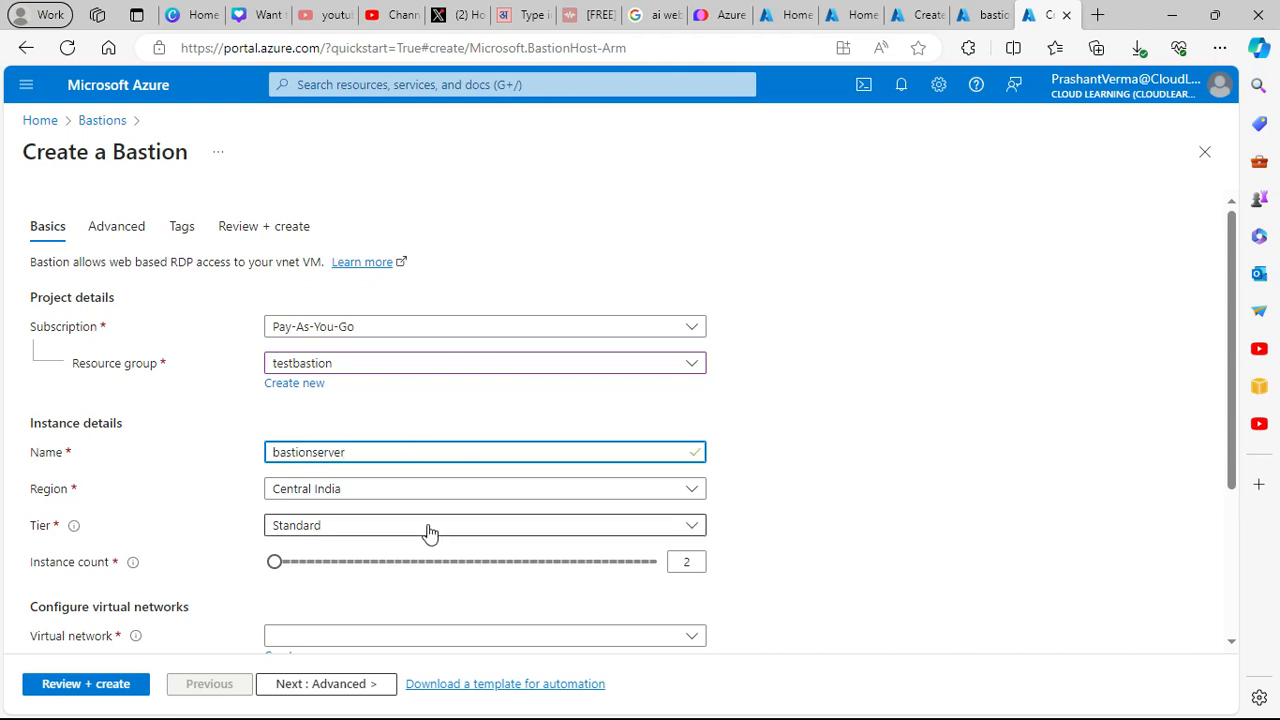
- Select bastiontest-vnet as the Bastion's virtual network and inspect its available subnets
{"action": "scroll", "coordinate": [386, 571], "scroll_direction": "down", "scroll_amount": 2}
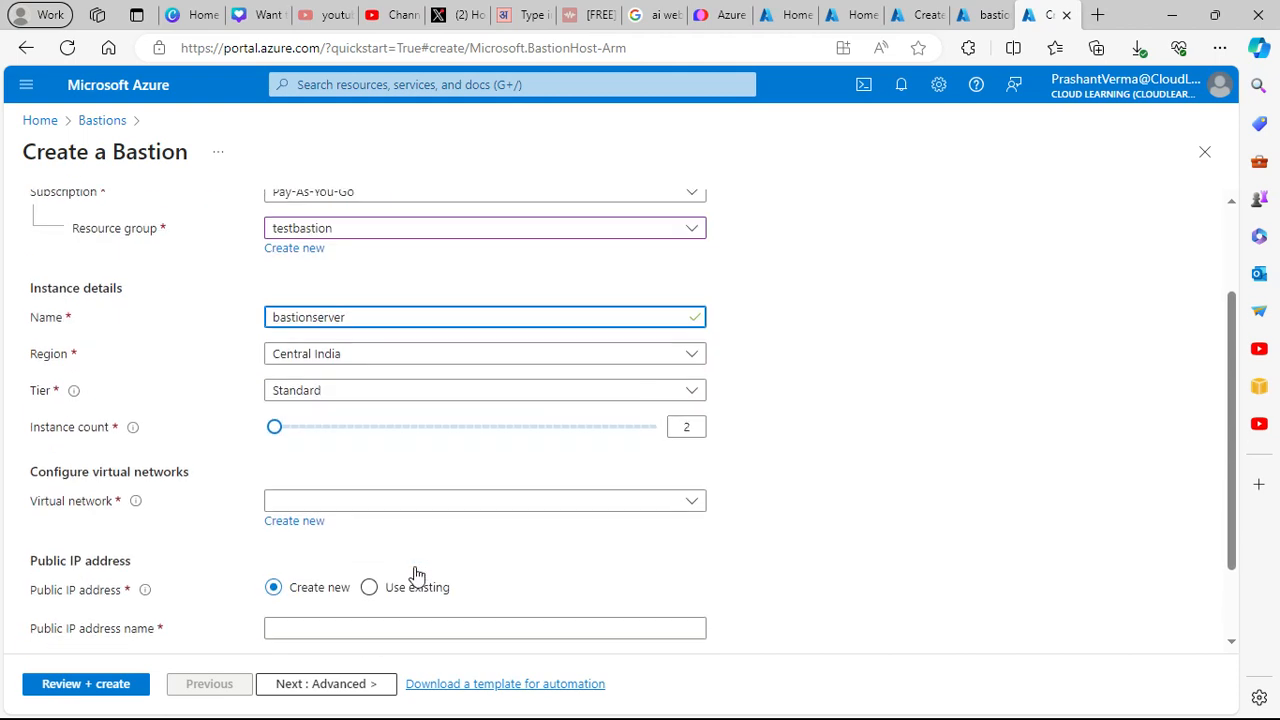
{"action": "left_click", "coordinate": [358, 497]}
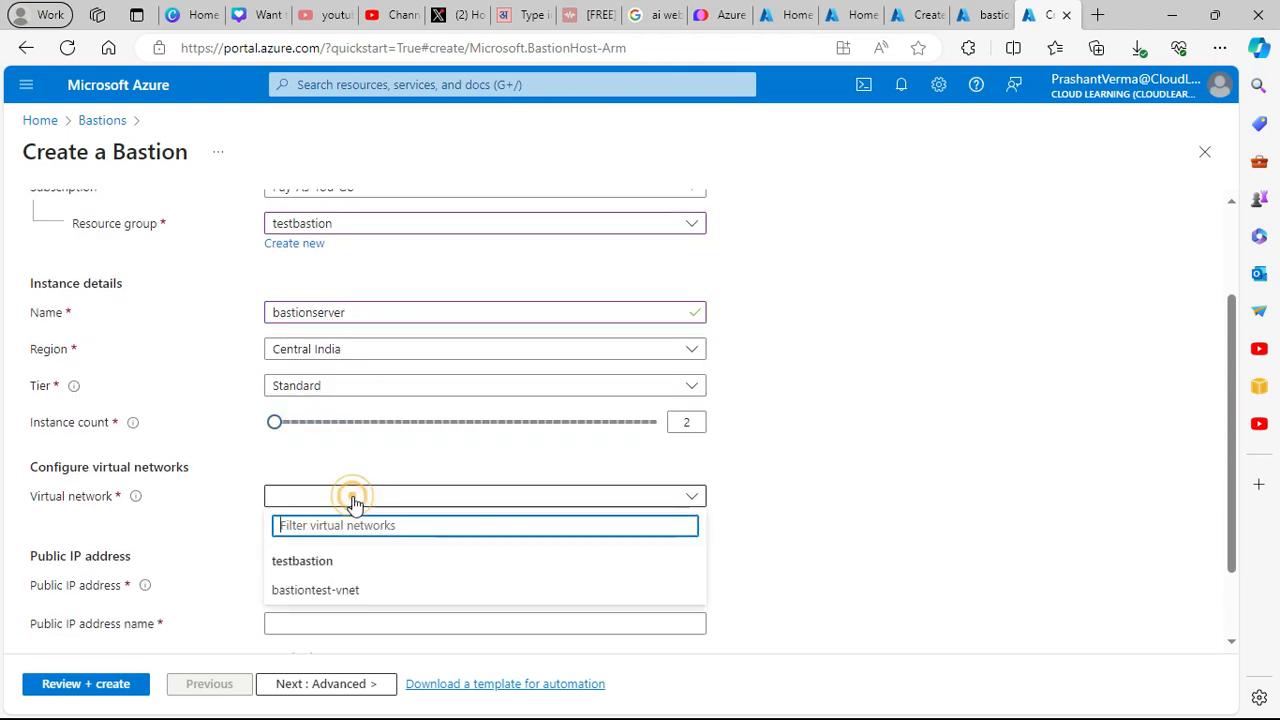
{"action": "left_click", "coordinate": [316, 592]}
{"action": "left_click", "coordinate": [454, 586]}
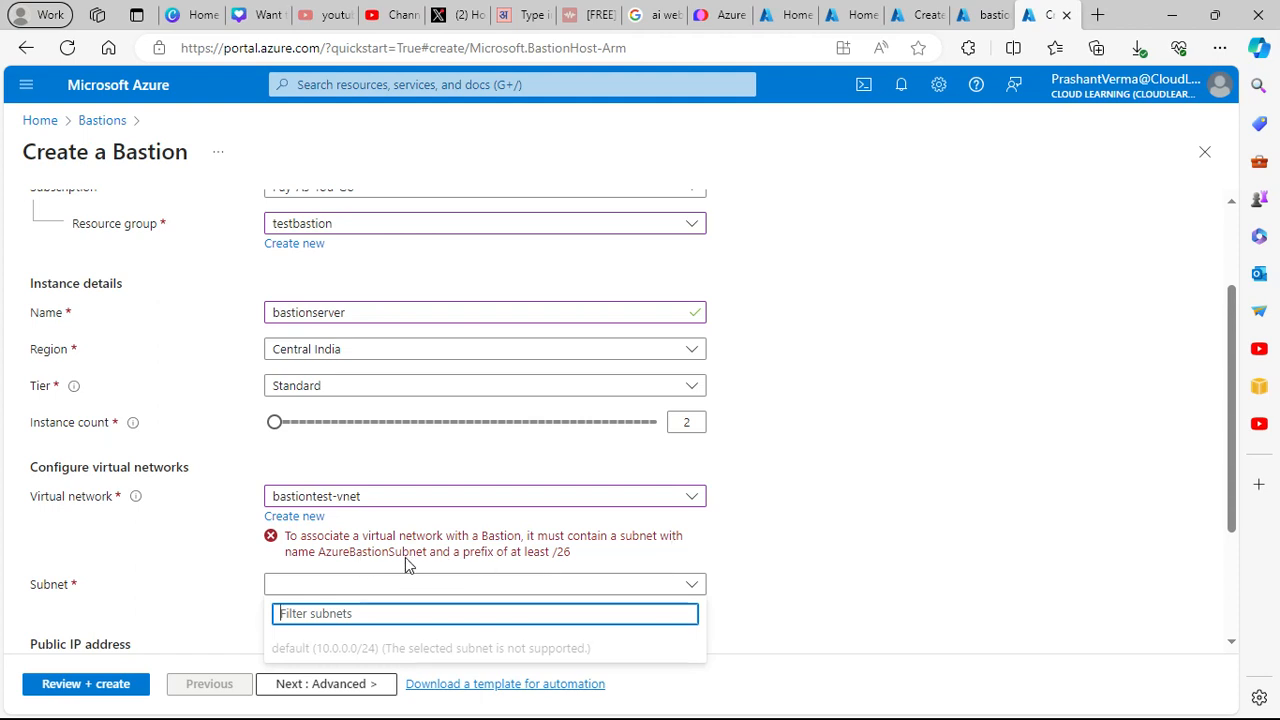
{"action": "left_click", "coordinate": [437, 588]}
{"action": "left_click", "coordinate": [437, 588]}
{"action": "left_click", "coordinate": [437, 588]}
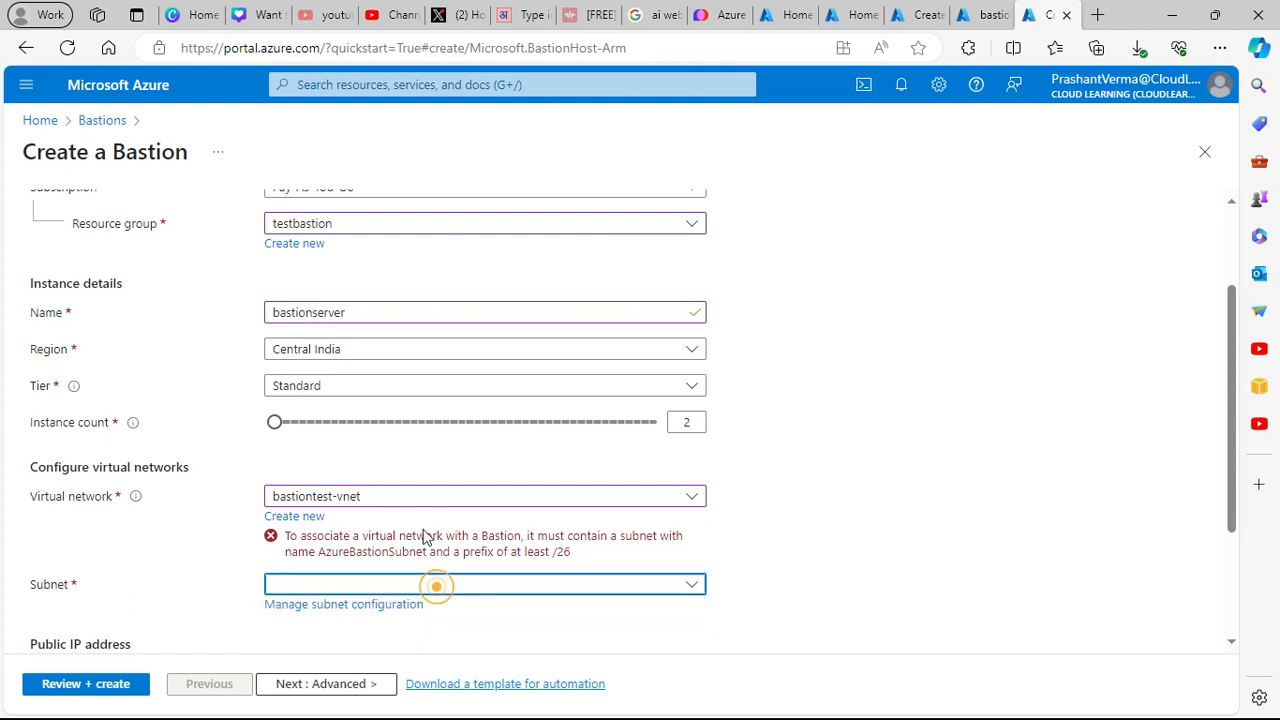
{"action": "left_click", "coordinate": [410, 497]}
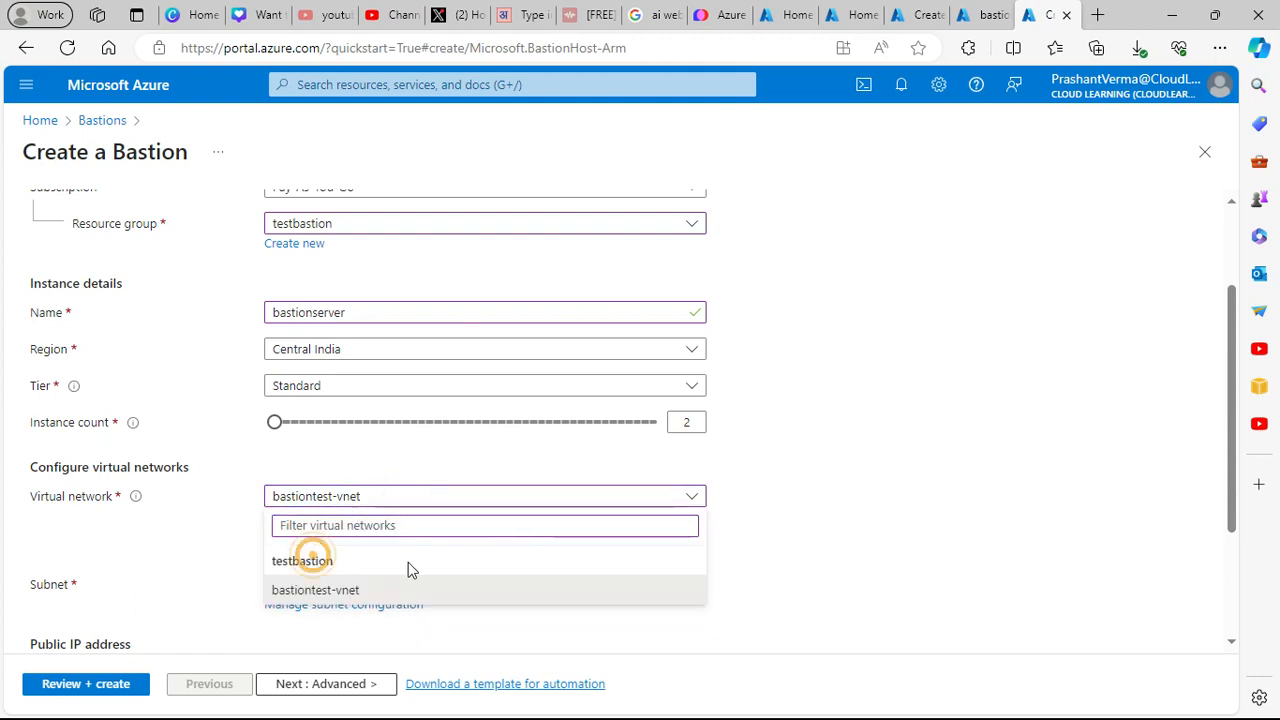
{"action": "left_click", "coordinate": [903, 579]}
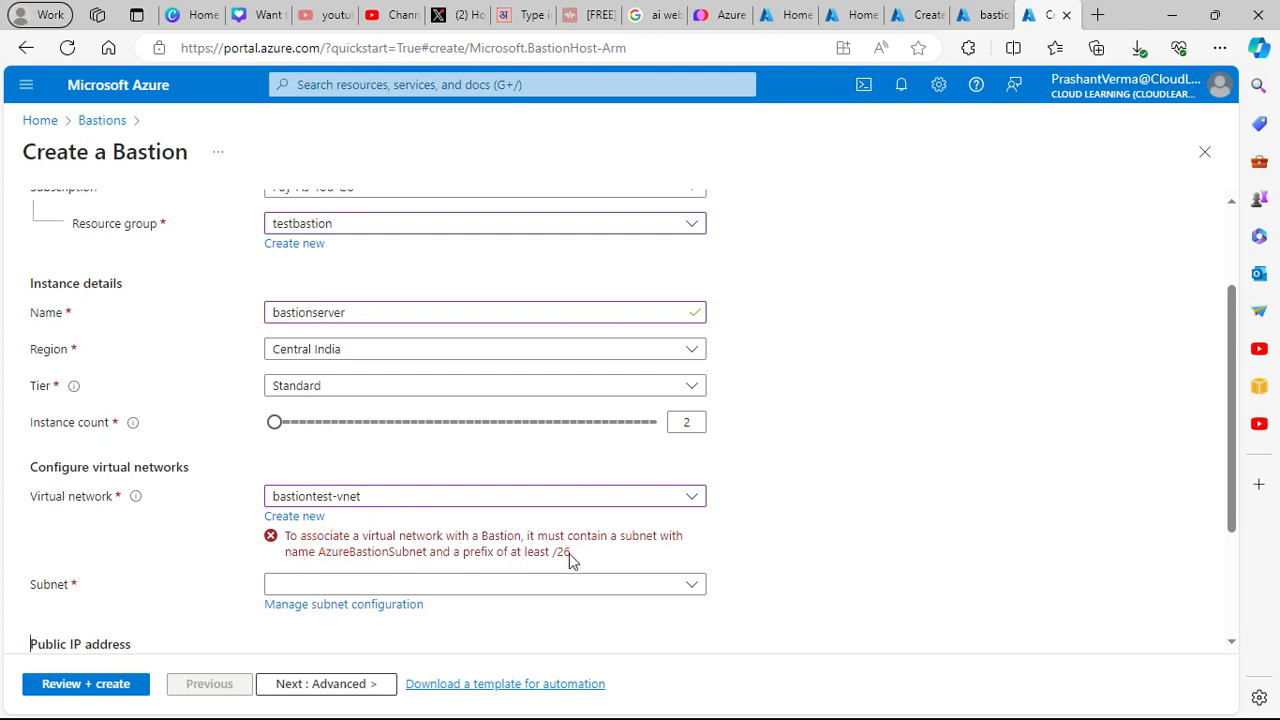
{"action": "scroll", "coordinate": [569, 558], "scroll_direction": "down", "scroll_amount": 2}
{"action": "scroll", "coordinate": [569, 561], "scroll_direction": "up", "scroll_amount": 3}
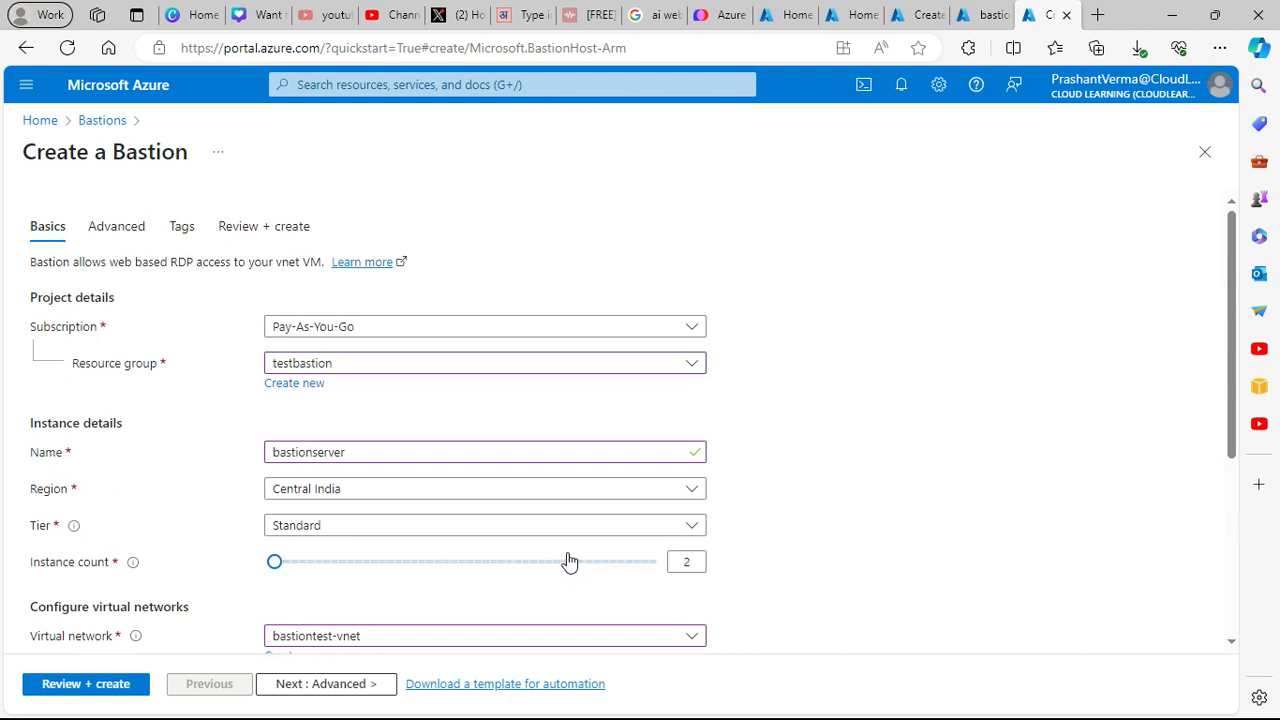
{"action": "left_click", "coordinate": [352, 368]}
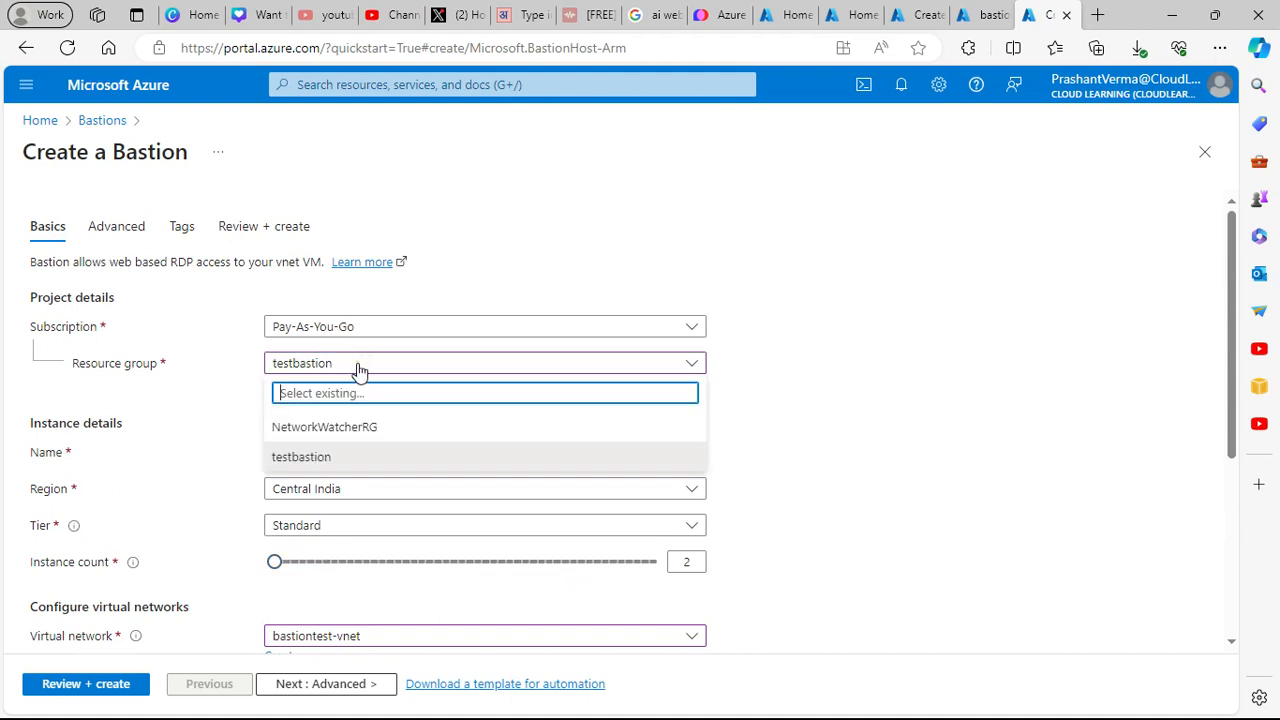
{"action": "left_click", "coordinate": [338, 455]}
{"action": "scroll", "coordinate": [518, 453], "scroll_direction": "down", "scroll_amount": 1}
{"action": "scroll", "coordinate": [512, 455], "scroll_direction": "down", "scroll_amount": 1}
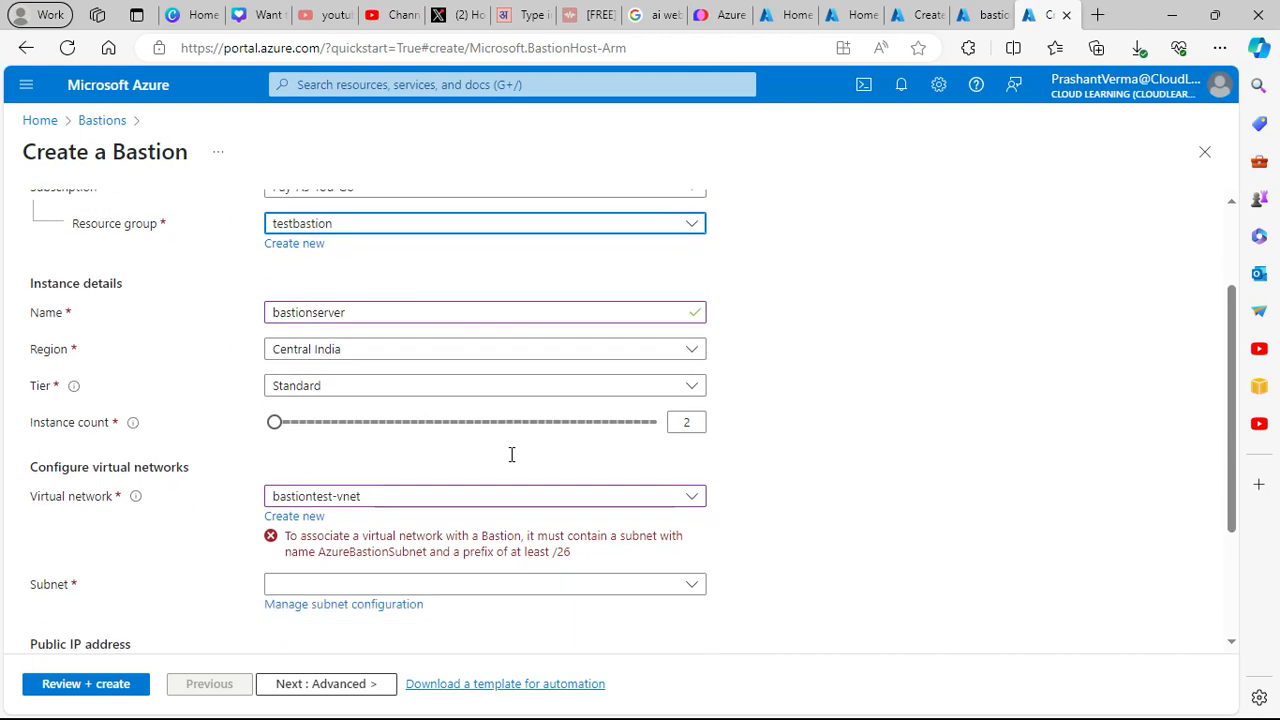
{"action": "left_click", "coordinate": [383, 500]}
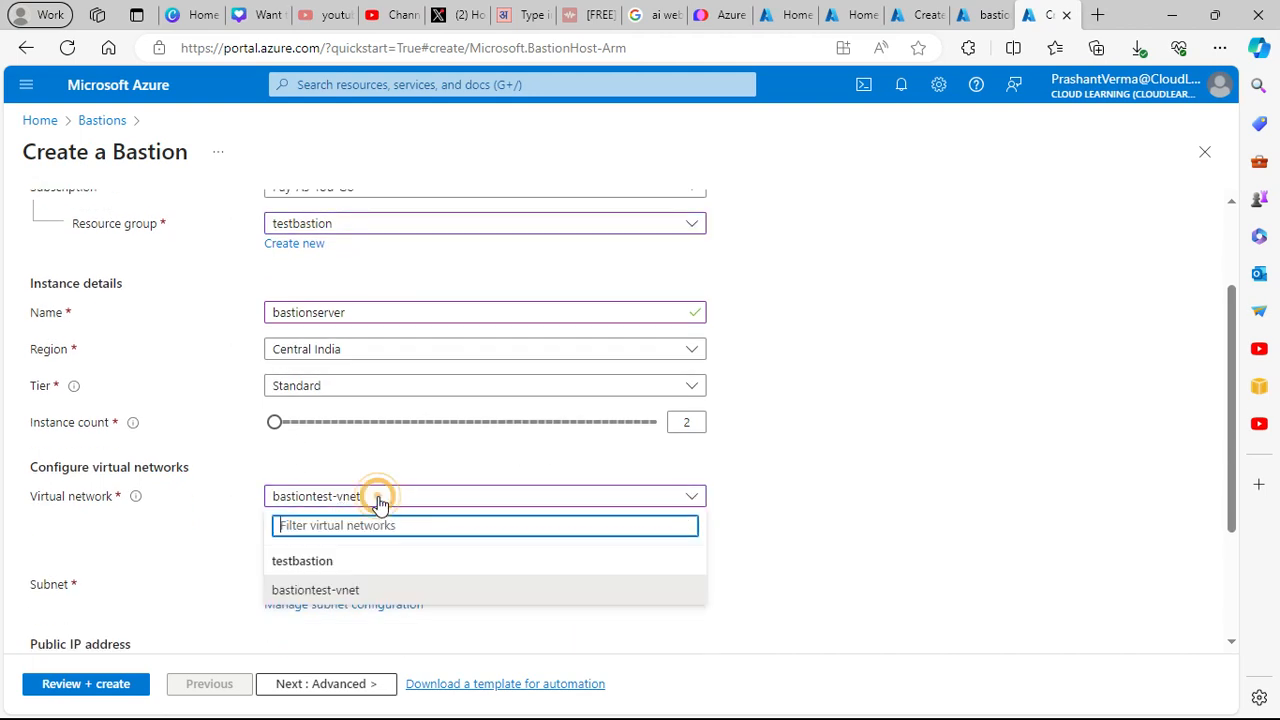
{"action": "left_click", "coordinate": [318, 590]}
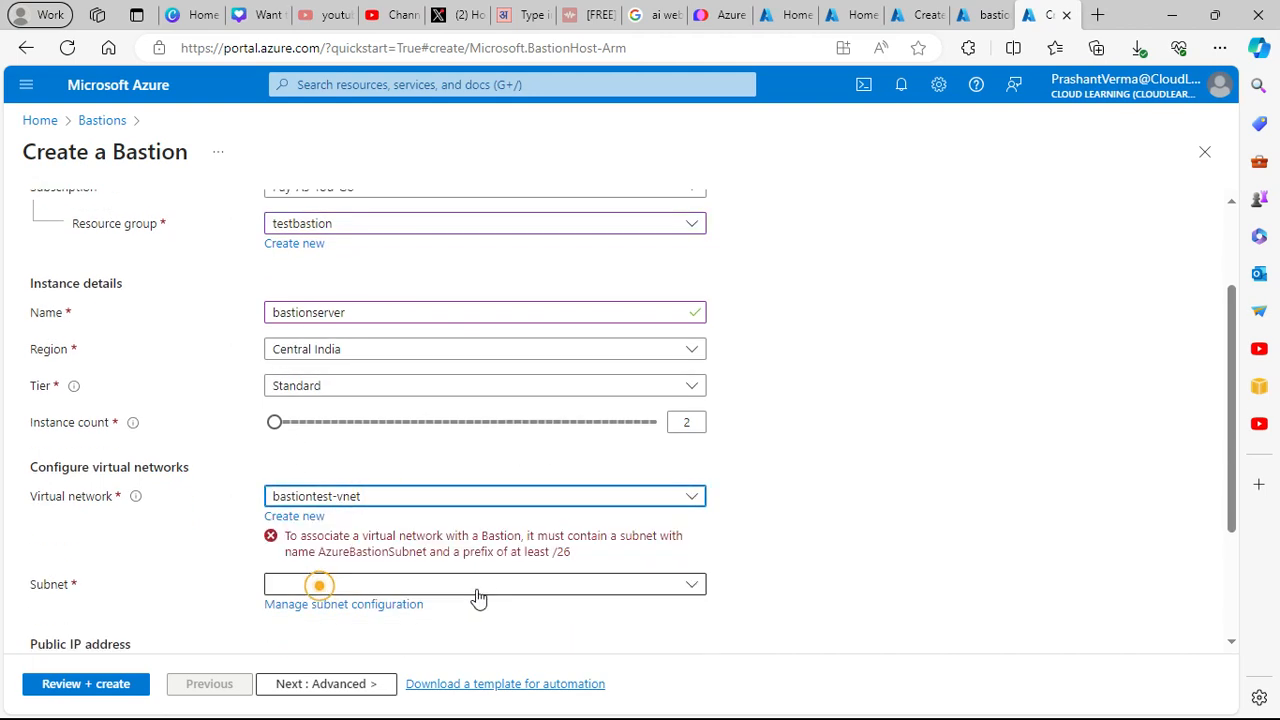
{"action": "left_click", "coordinate": [420, 592]}
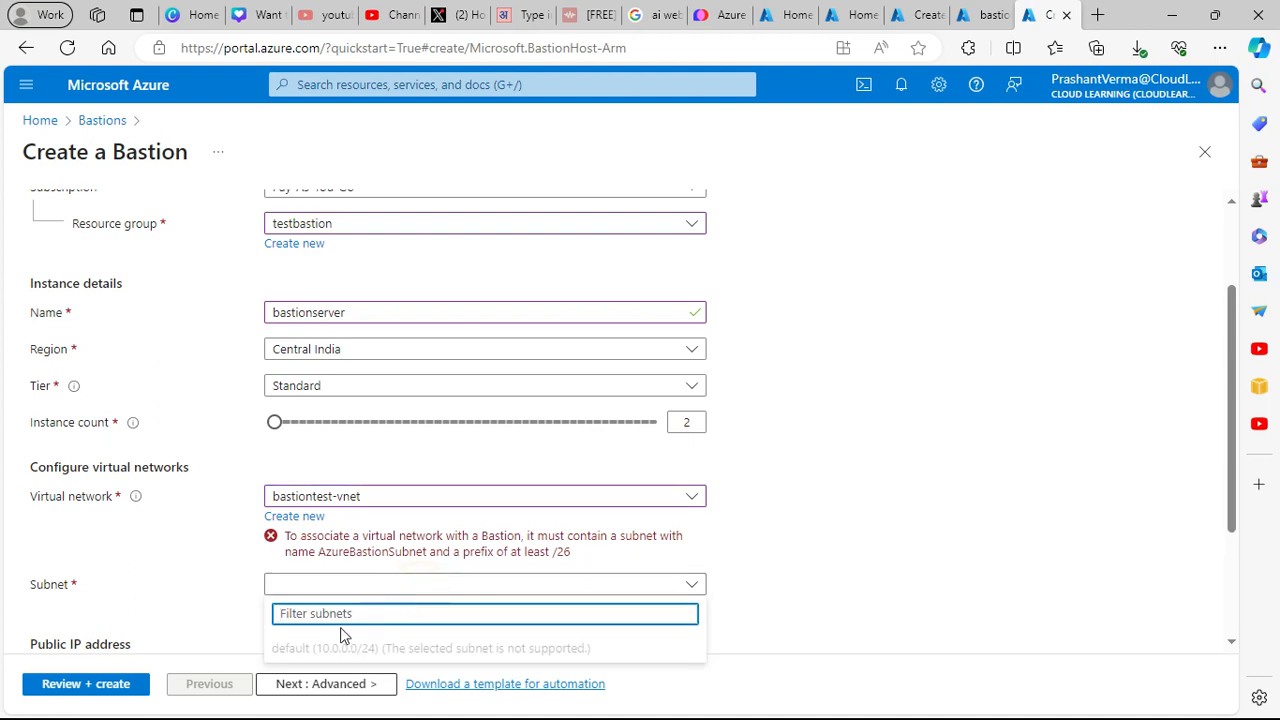
{"action": "left_click", "coordinate": [869, 602]}
{"action": "scroll", "coordinate": [786, 583], "scroll_direction": "down", "scroll_amount": 2}
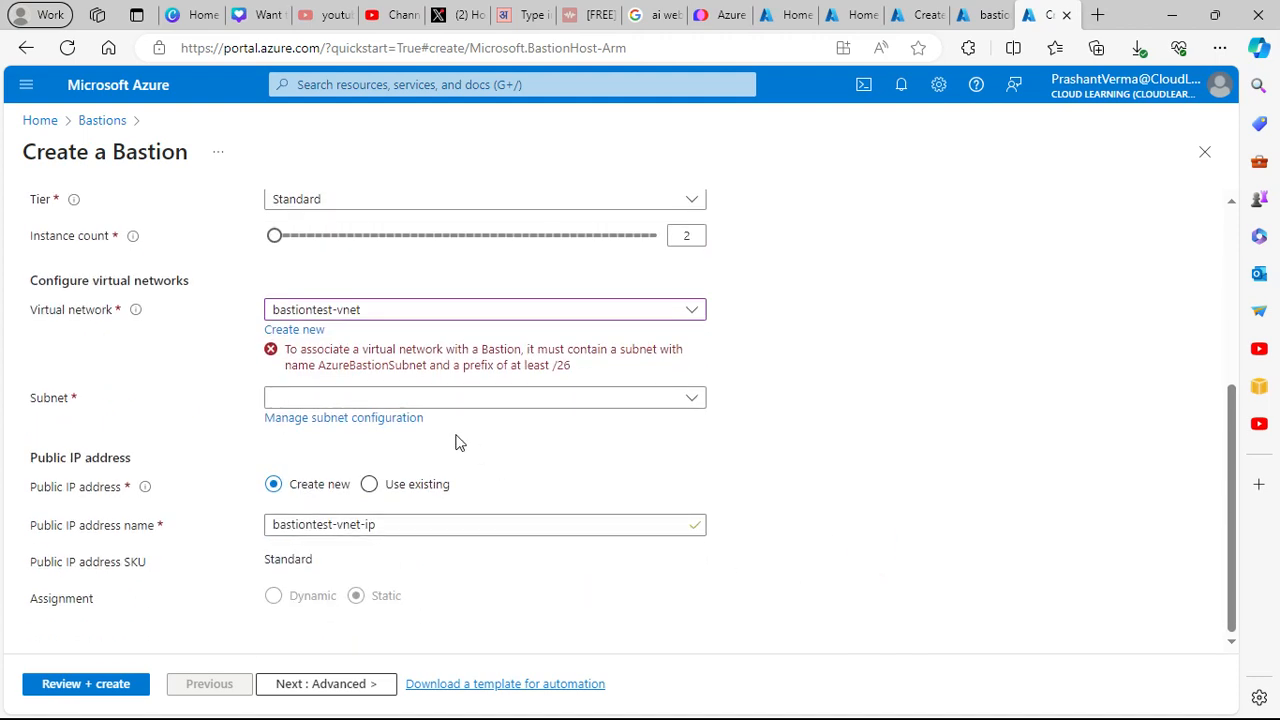
- Open Add subnet on bastiontest-vnet, then discard it without saving
{"action": "left_click", "coordinate": [395, 420]}
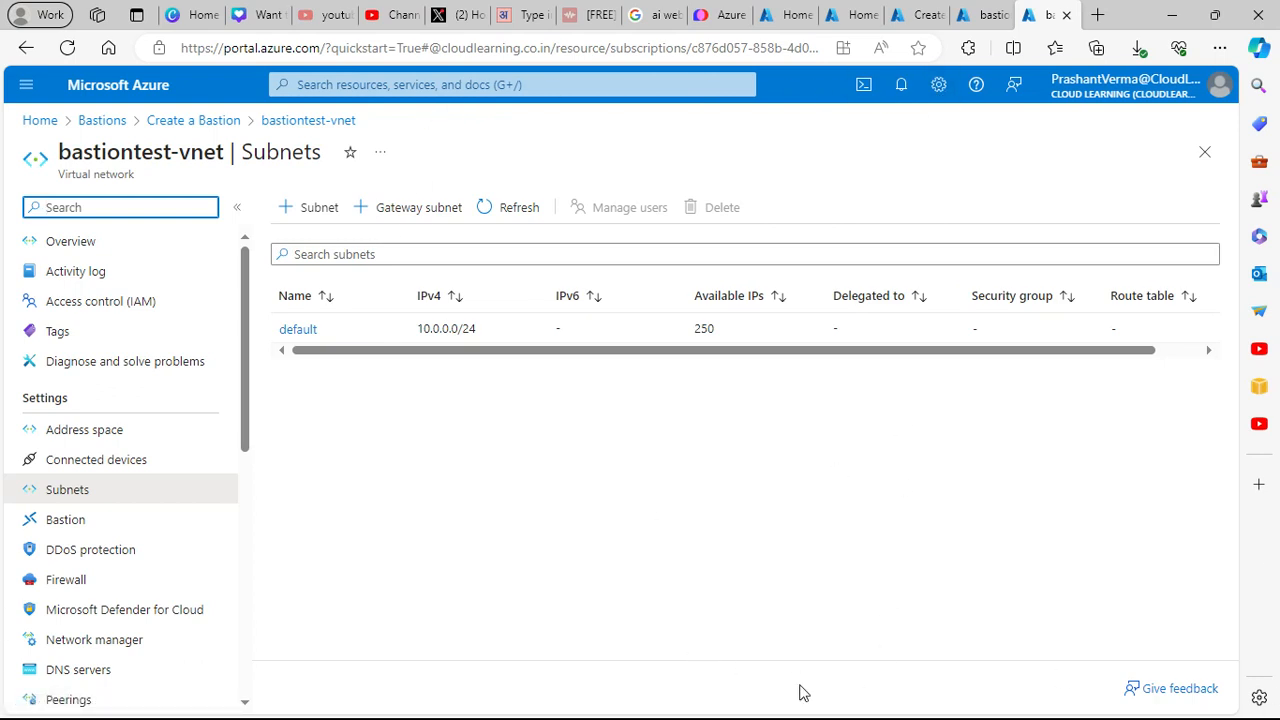
{"action": "left_click", "coordinate": [322, 210]}
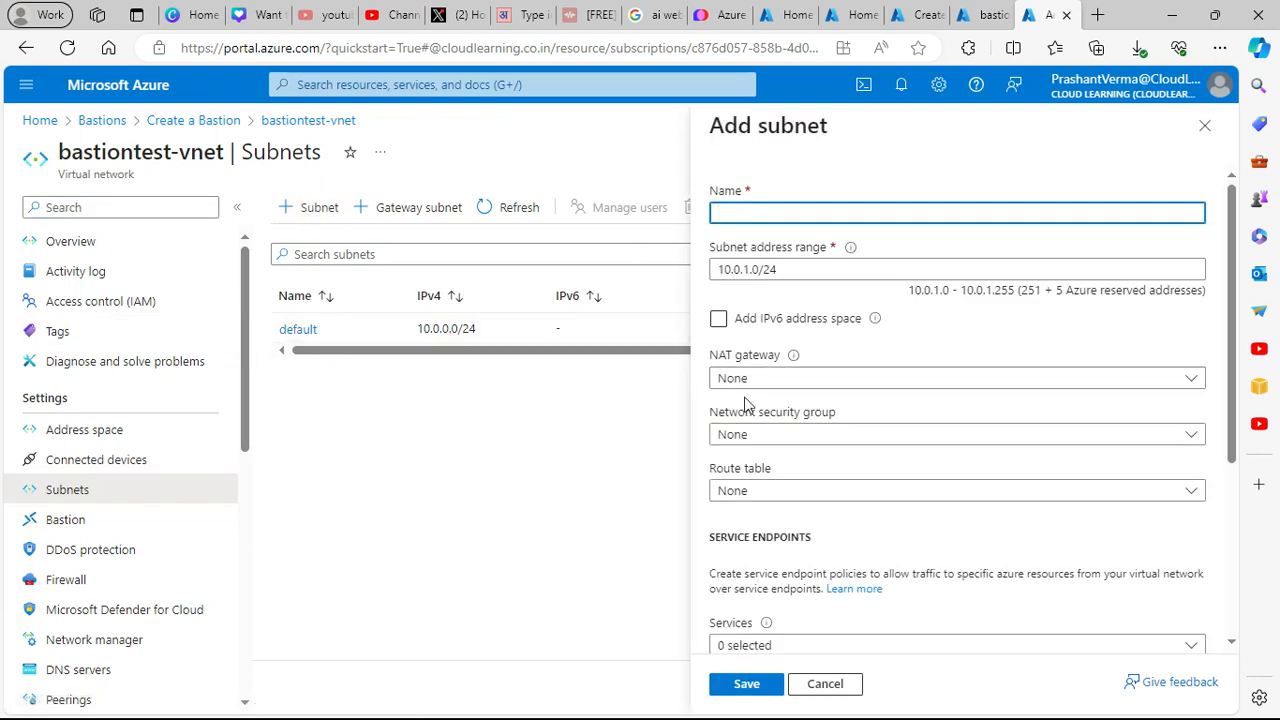
{"action": "left_click", "coordinate": [827, 686]}
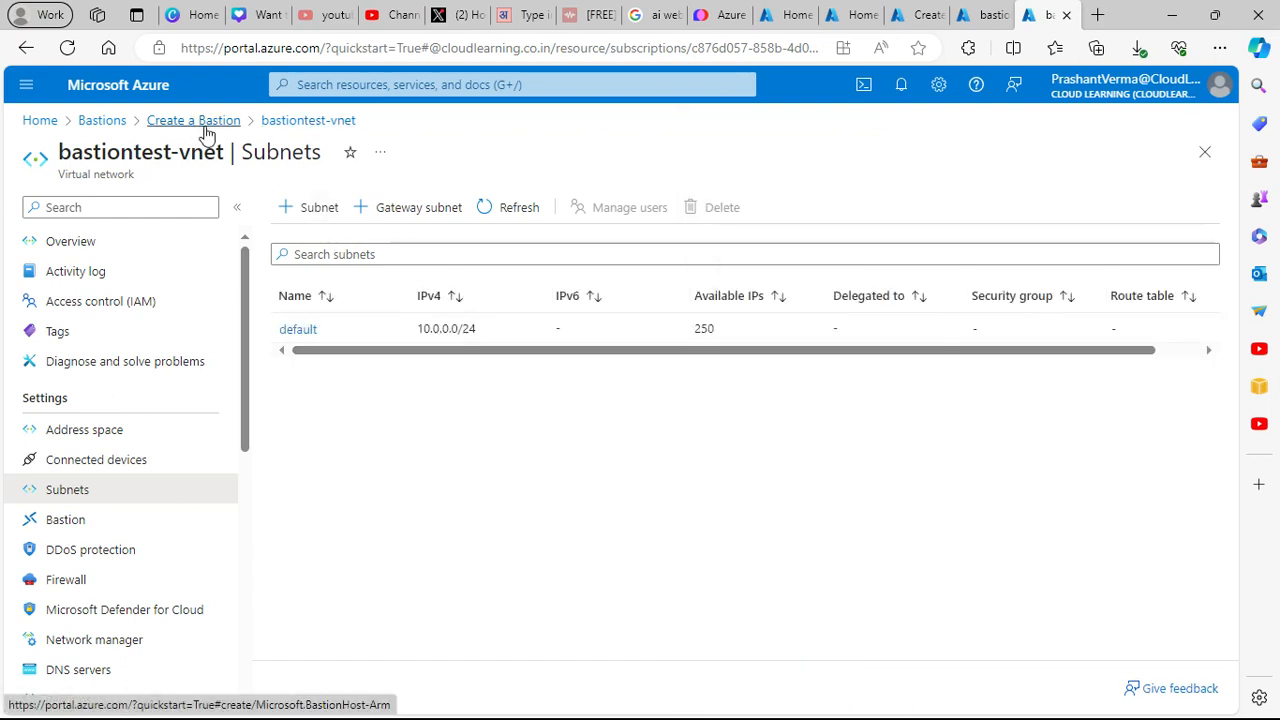
- Review Bastions, the vnet's overview and subnets, then view the completed CreateVm deployment
{"action": "left_click", "coordinate": [102, 122]}
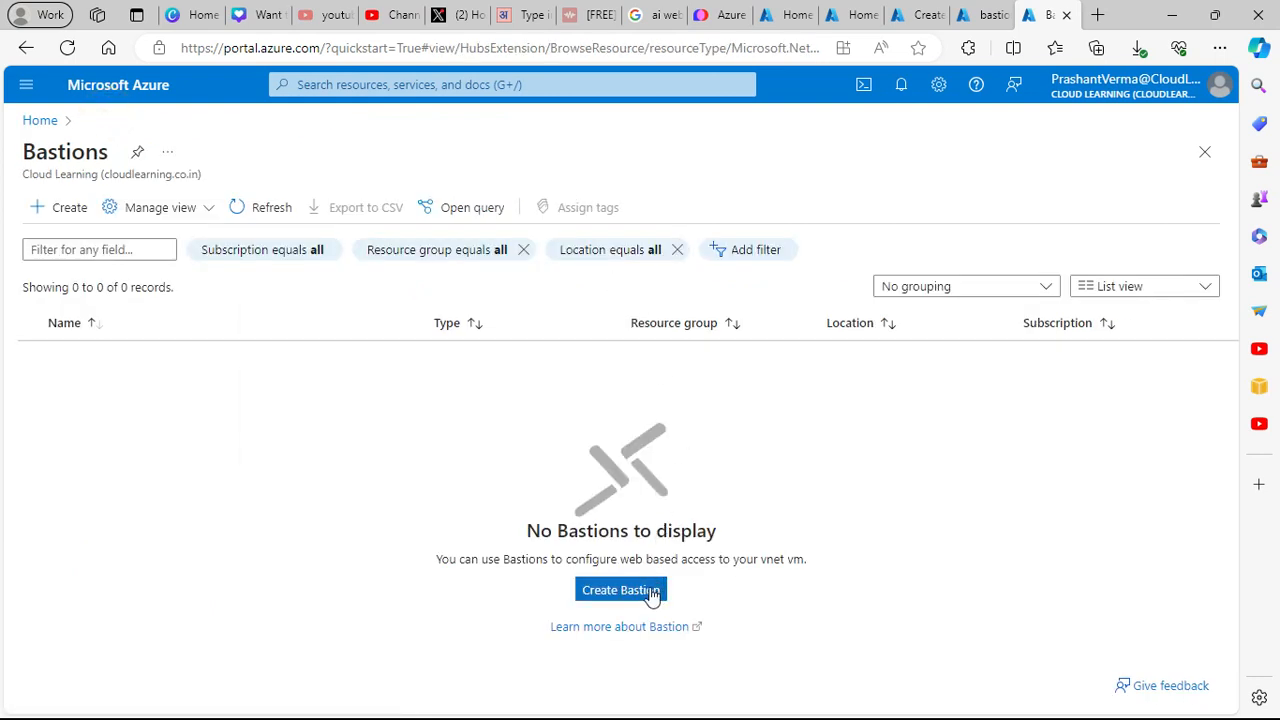
{"action": "left_click", "coordinate": [990, 18]}
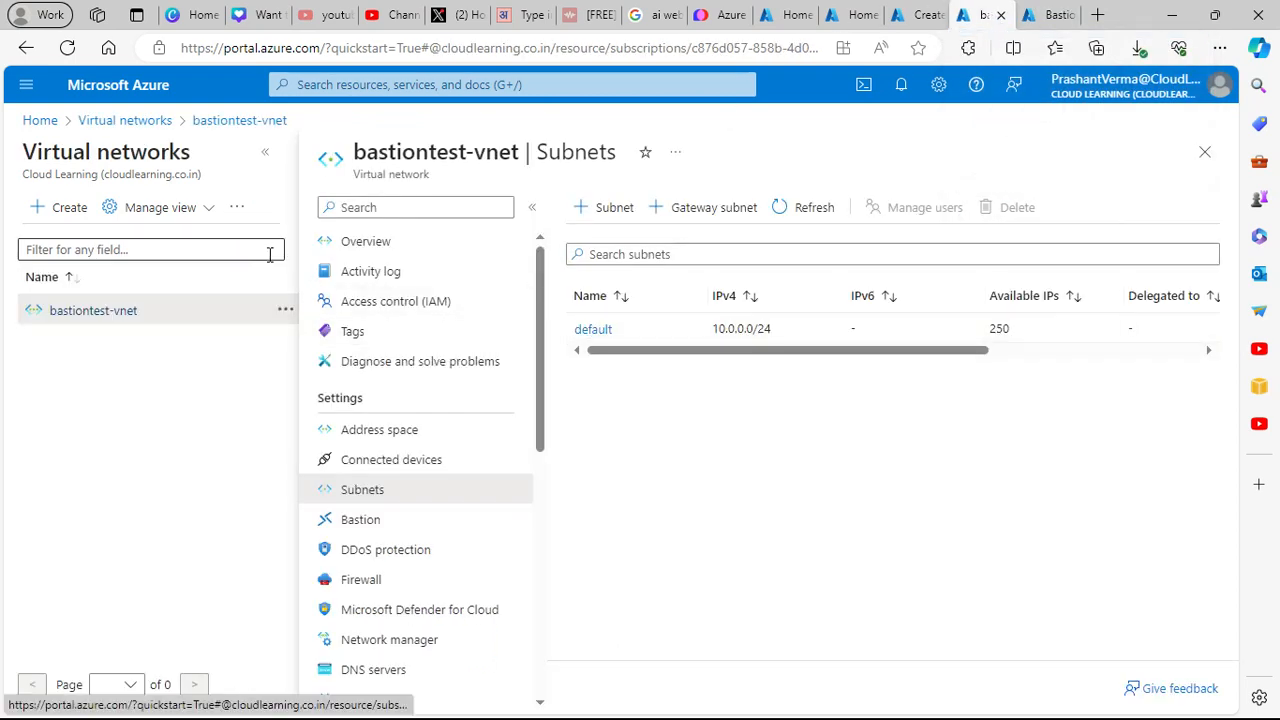
{"action": "left_click", "coordinate": [358, 243]}
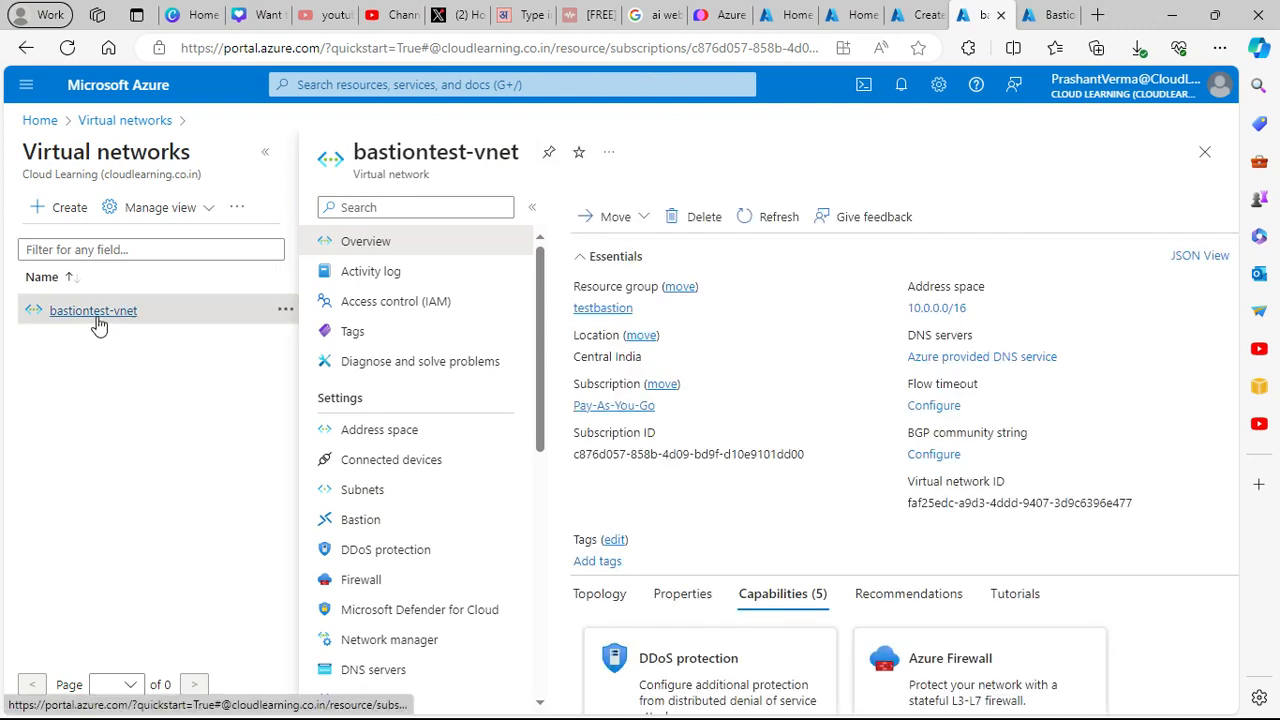
{"action": "left_click", "coordinate": [364, 491]}
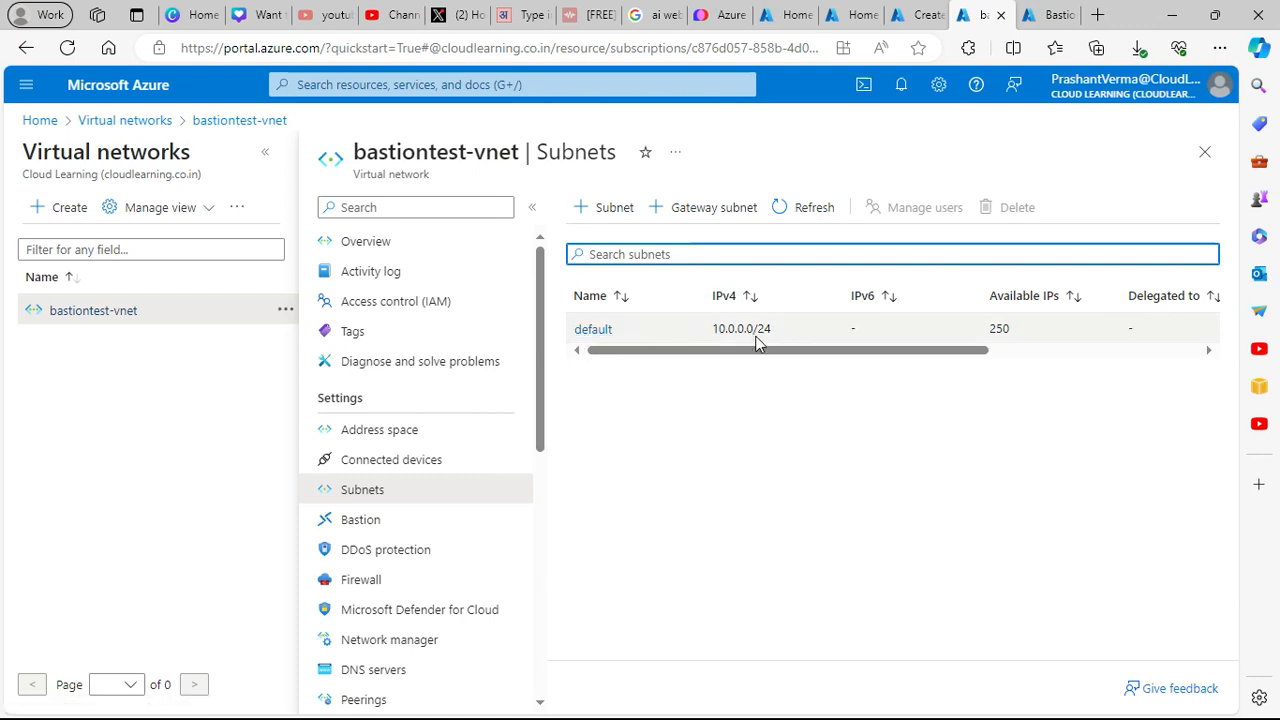
{"action": "left_click", "coordinate": [915, 15]}
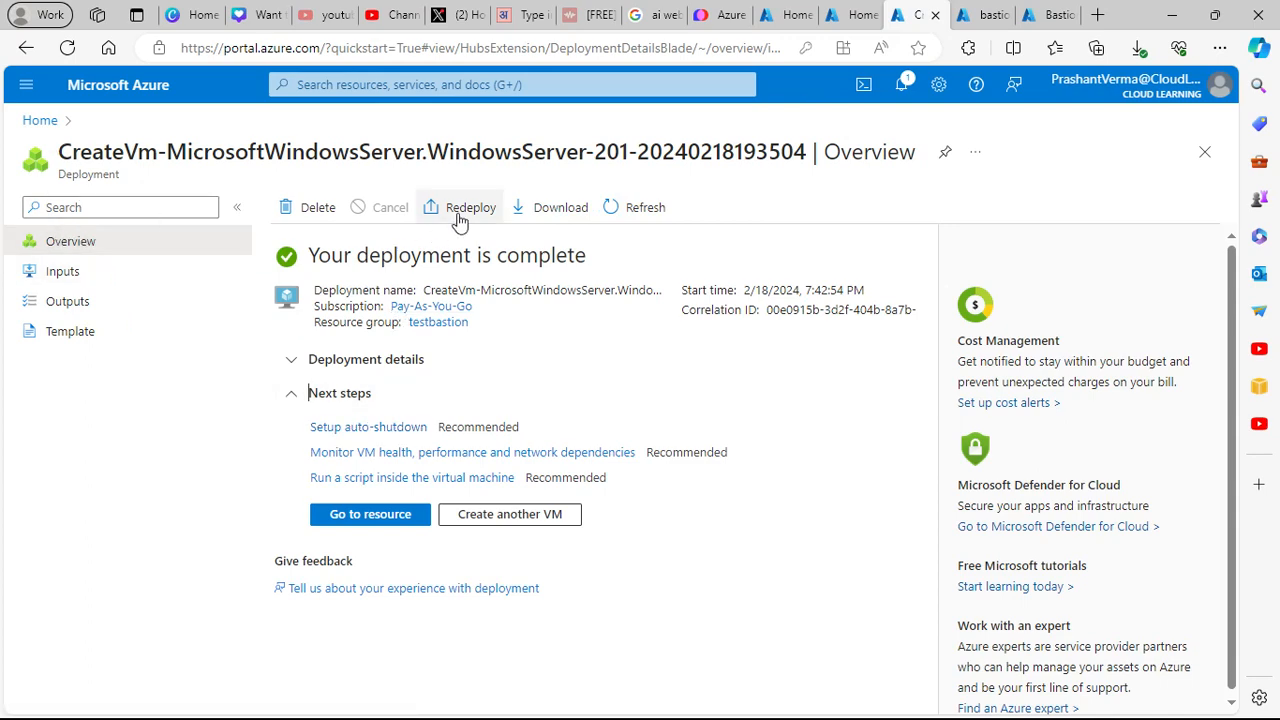
- Close the duplicate Home tab and open the bastiontest VM from Virtual machines
{"action": "left_click", "coordinate": [845, 15]}
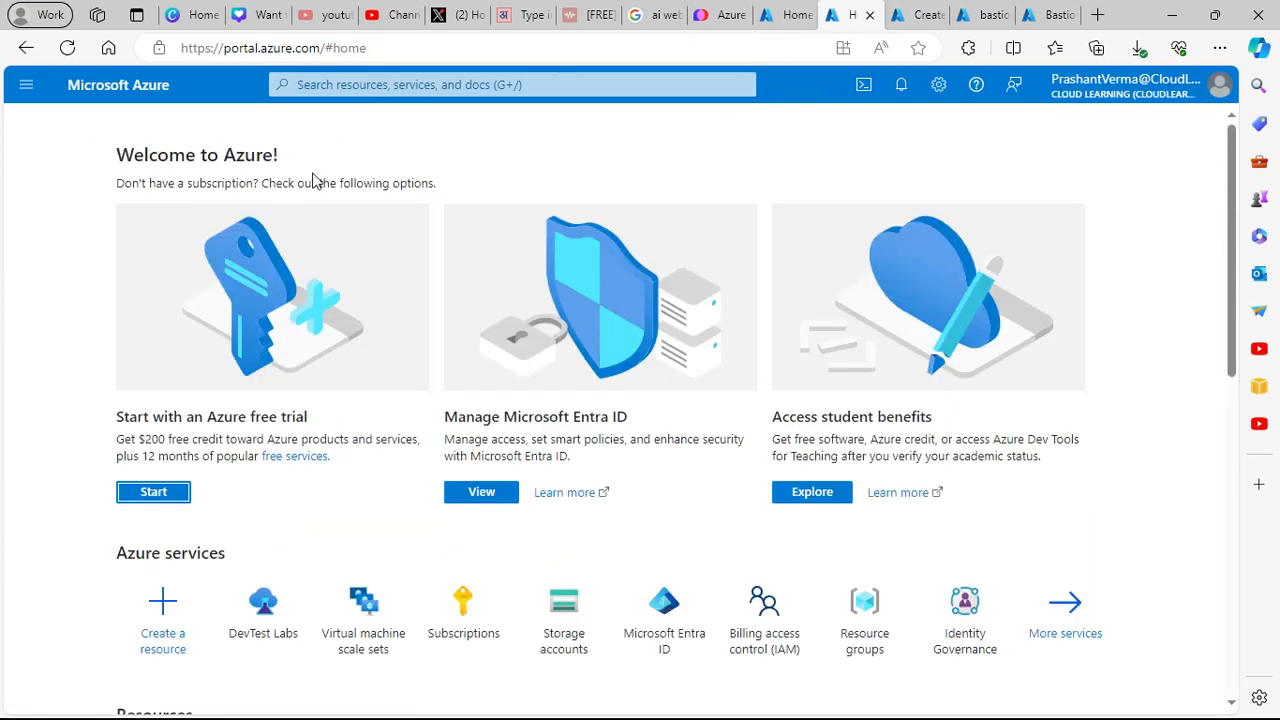
{"action": "left_click", "coordinate": [869, 15]}
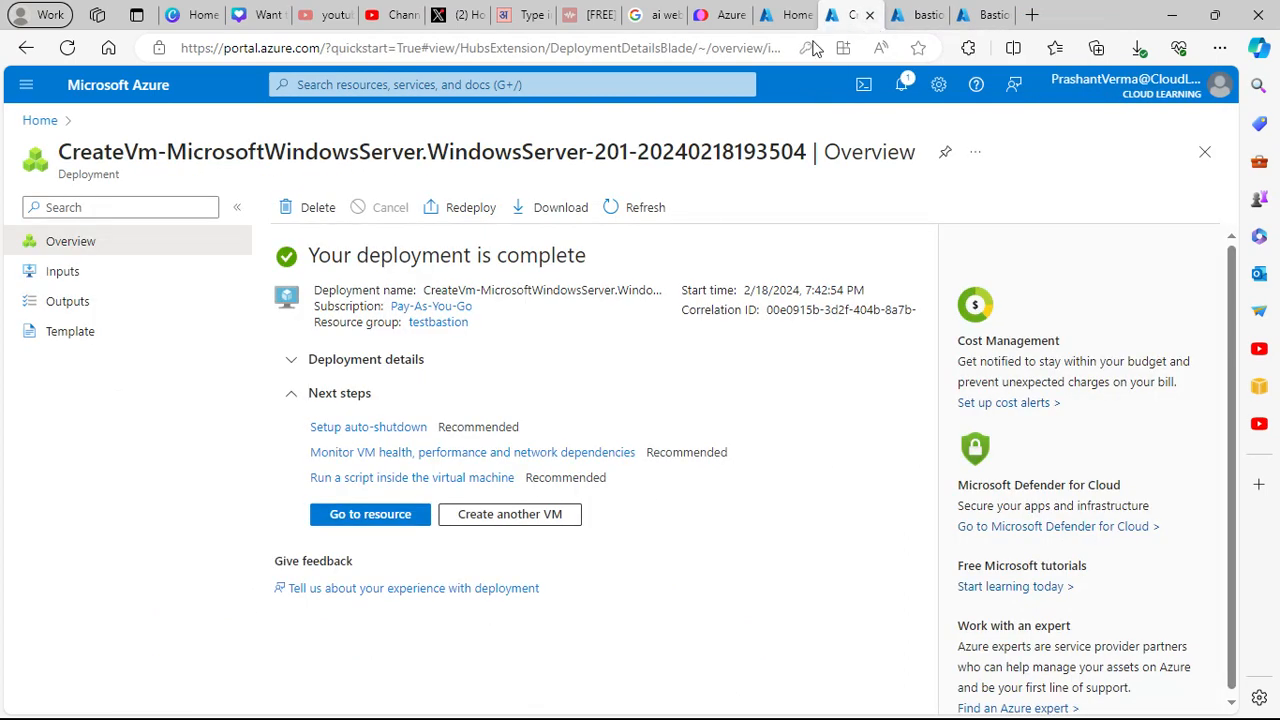
{"action": "left_click", "coordinate": [40, 122]}
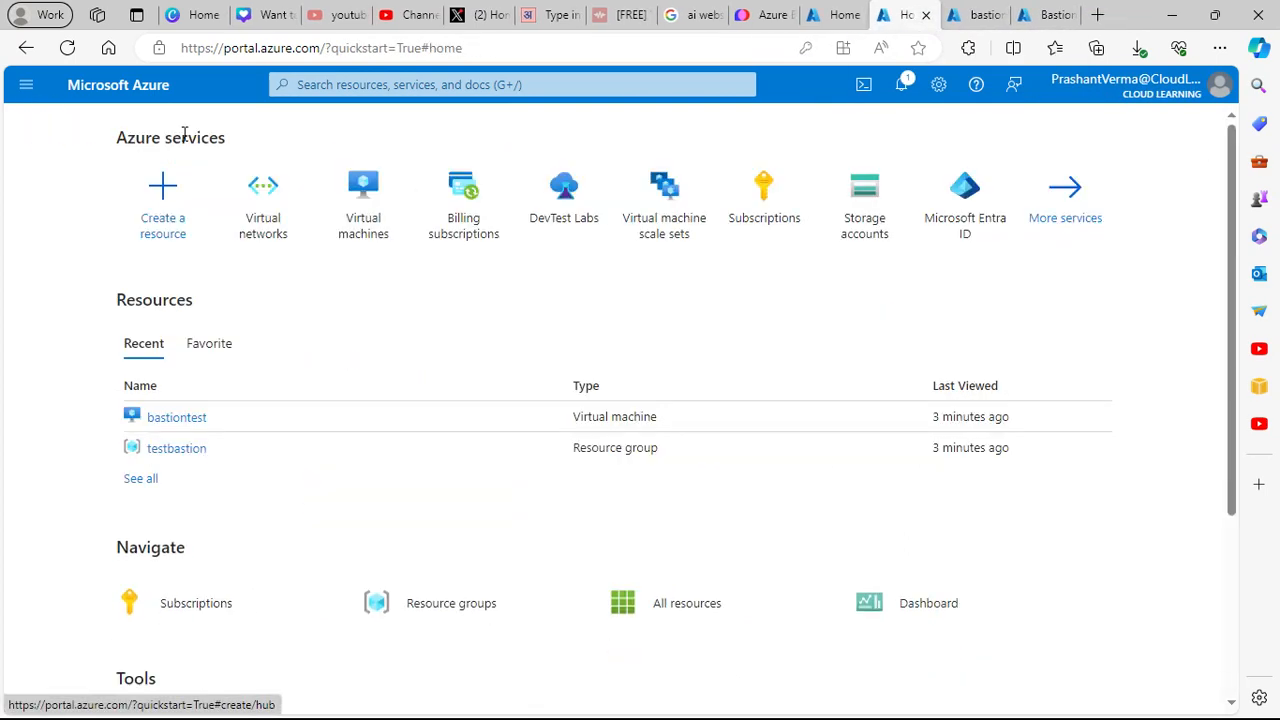
{"action": "left_click", "coordinate": [372, 196]}
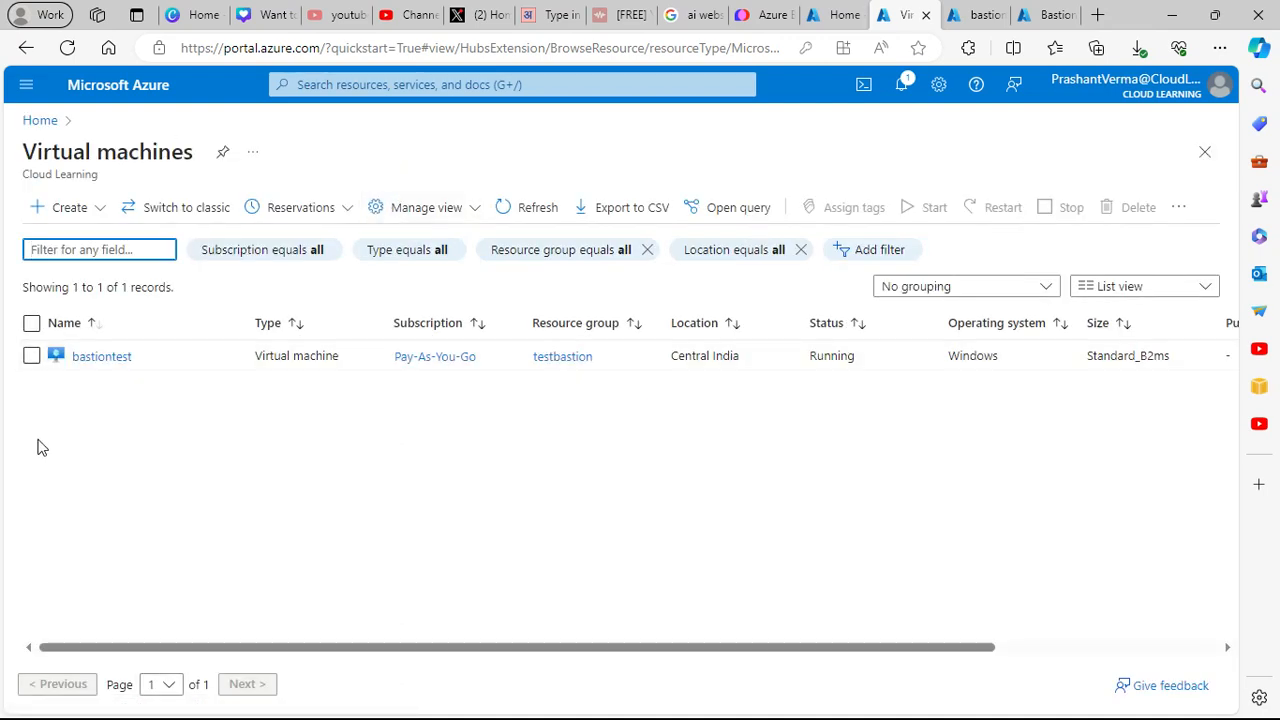
{"action": "left_click", "coordinate": [113, 358]}
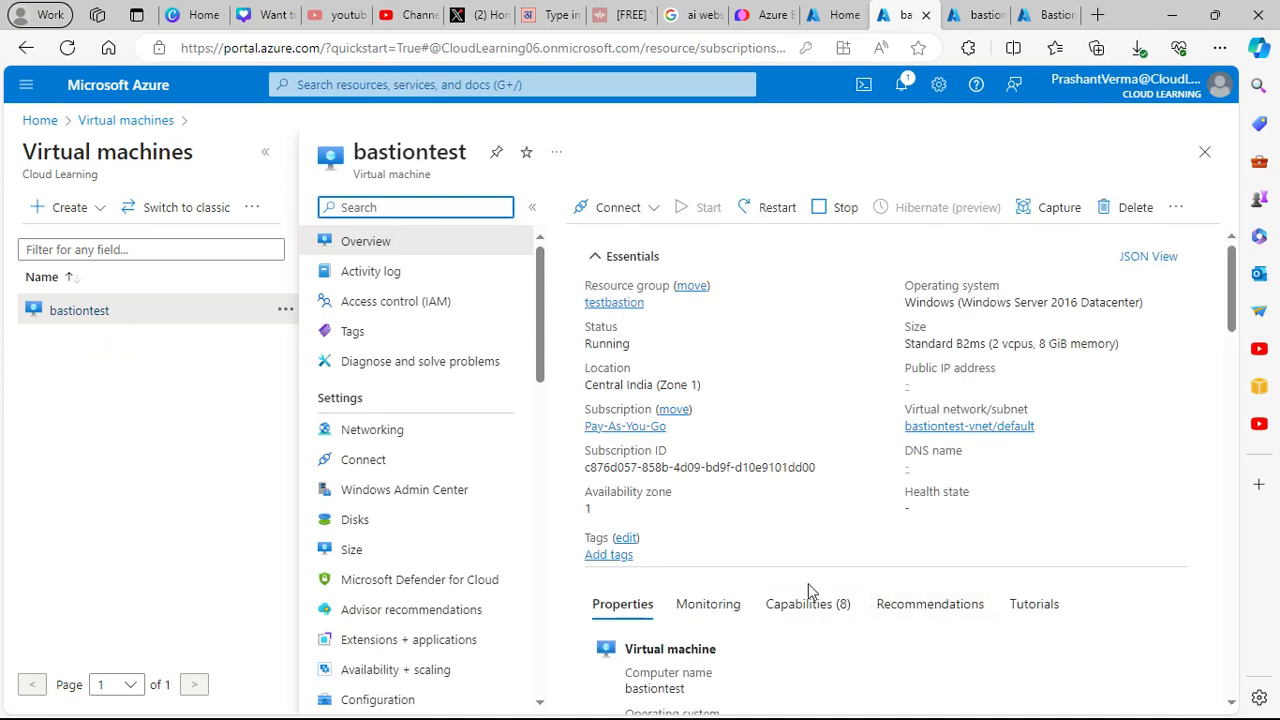
- Choose Connect via Bastion for bastiontest, proposing bastiontest-vnet-bastion on bastiontest-vnet
{"action": "scroll", "coordinate": [934, 543], "scroll_direction": "down", "scroll_amount": 5}
{"action": "scroll", "coordinate": [923, 551], "scroll_direction": "up", "scroll_amount": 5}
{"action": "left_click", "coordinate": [655, 210]}
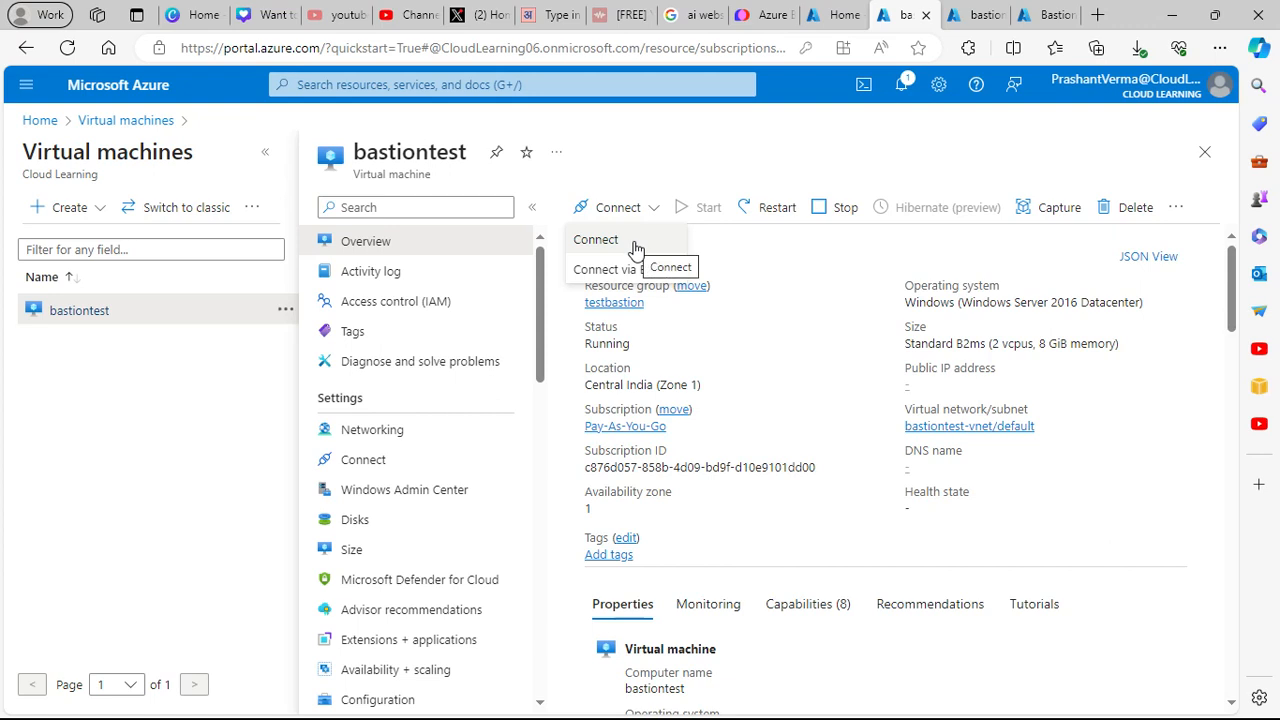
{"action": "left_click", "coordinate": [1088, 488]}
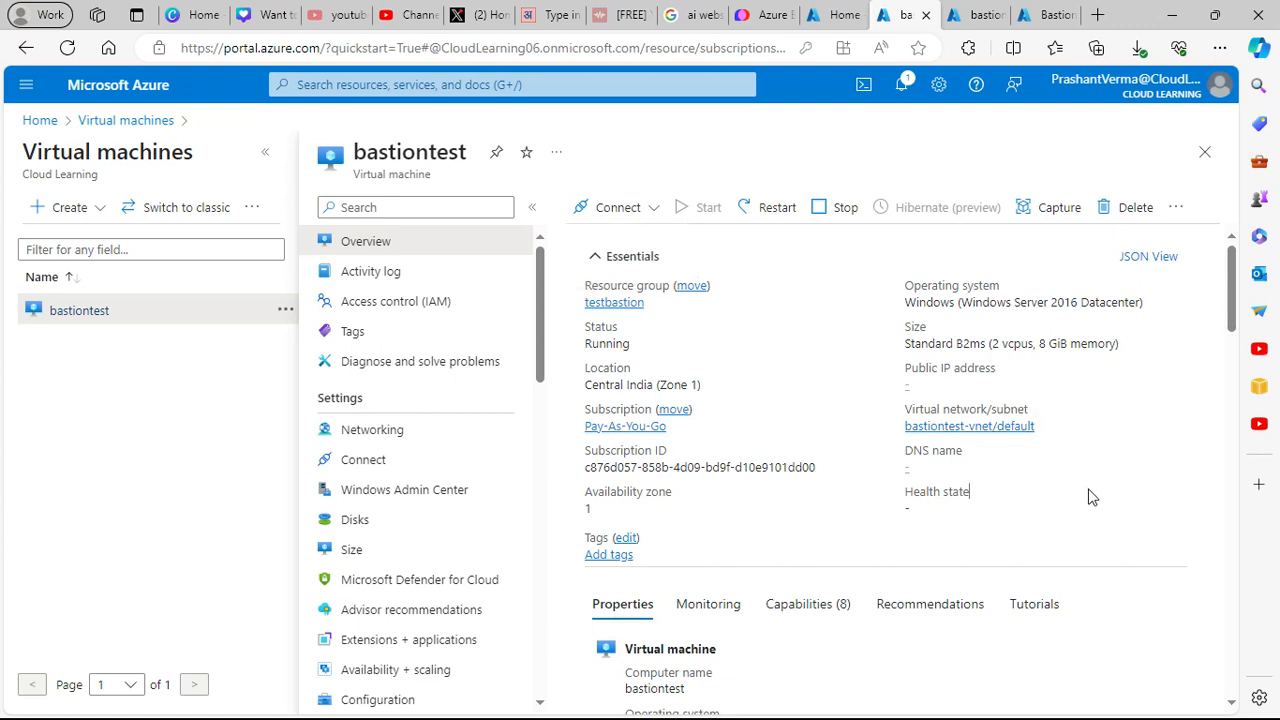
{"action": "left_click", "coordinate": [653, 210]}
{"action": "left_click", "coordinate": [652, 207]}
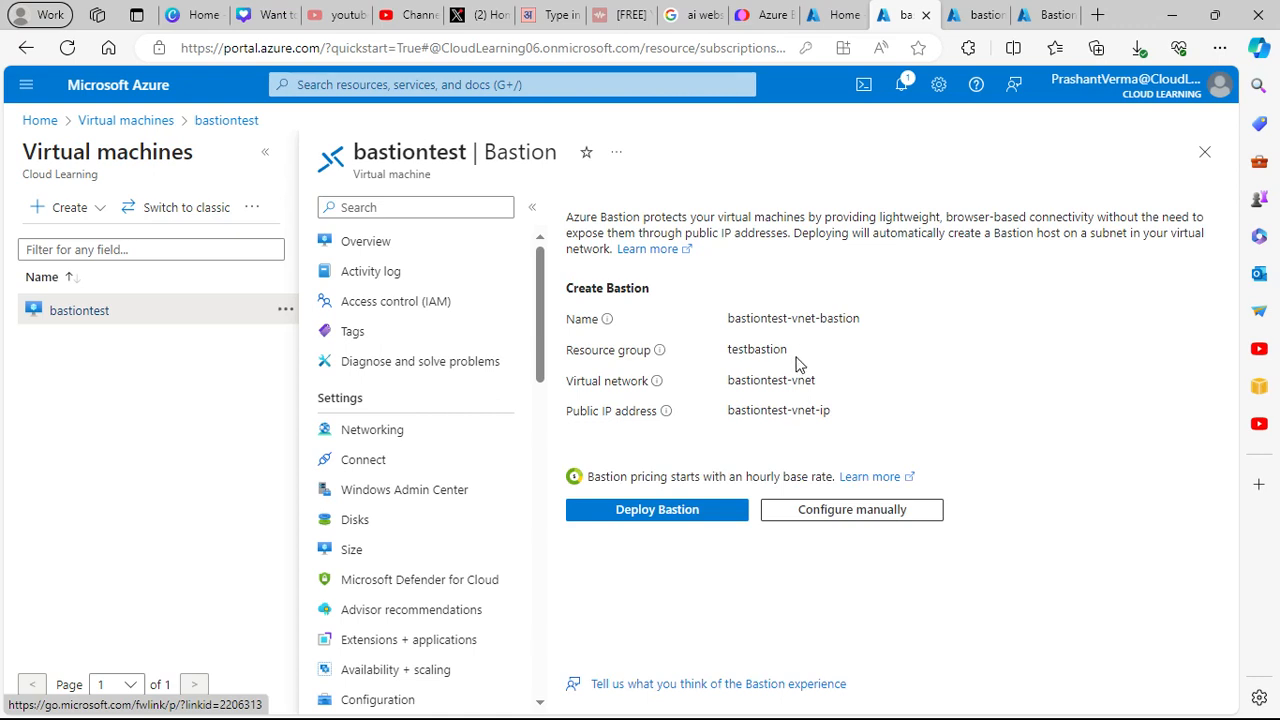
{"action": "left_click_drag", "start_coordinate": [789, 350], "coordinate": [731, 352]}
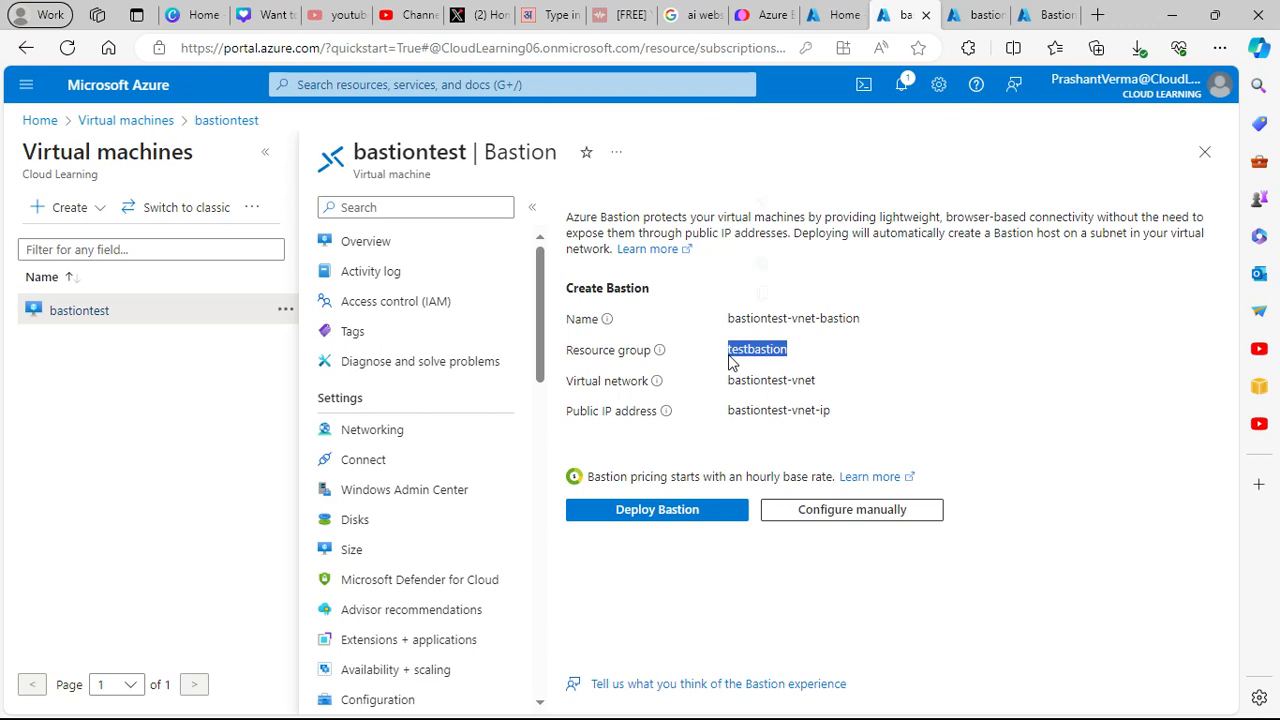
{"action": "left_click", "coordinate": [614, 395]}
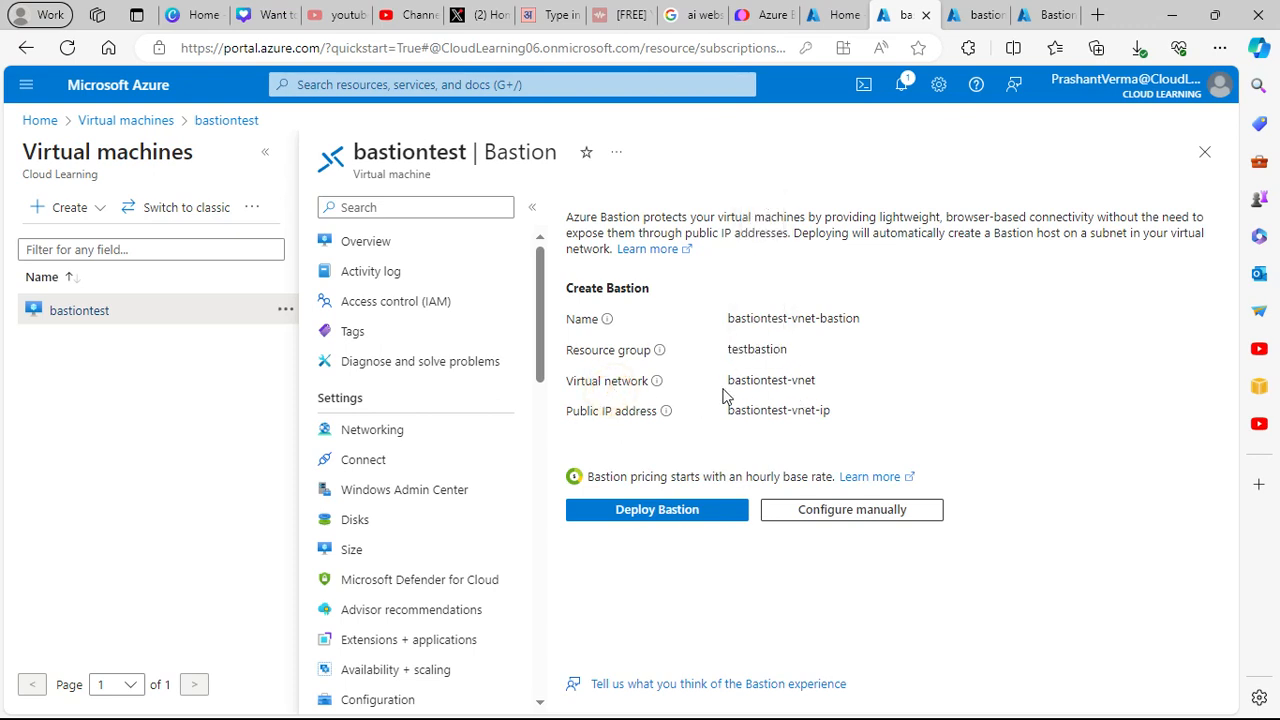
{"action": "left_click_drag", "start_coordinate": [724, 400], "coordinate": [800, 388]}
{"action": "left_click", "coordinate": [972, 12]}
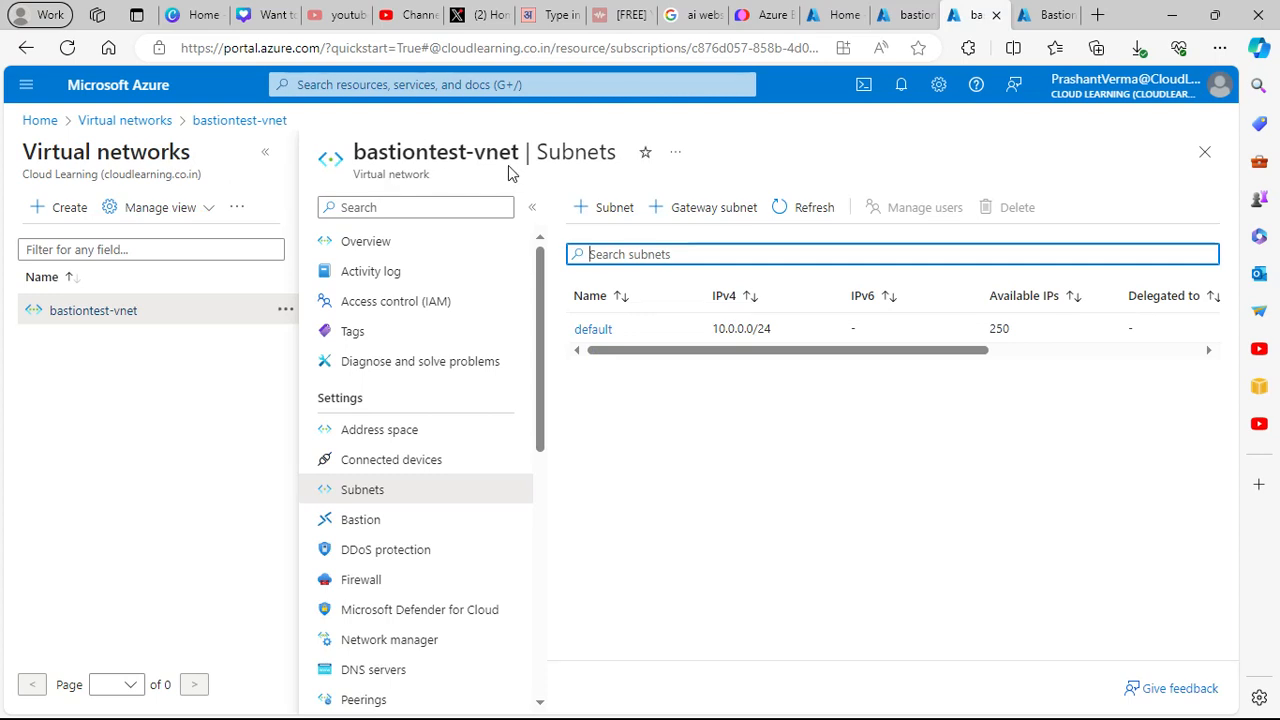
{"action": "left_click", "coordinate": [905, 15]}
{"action": "left_click", "coordinate": [900, 410]}
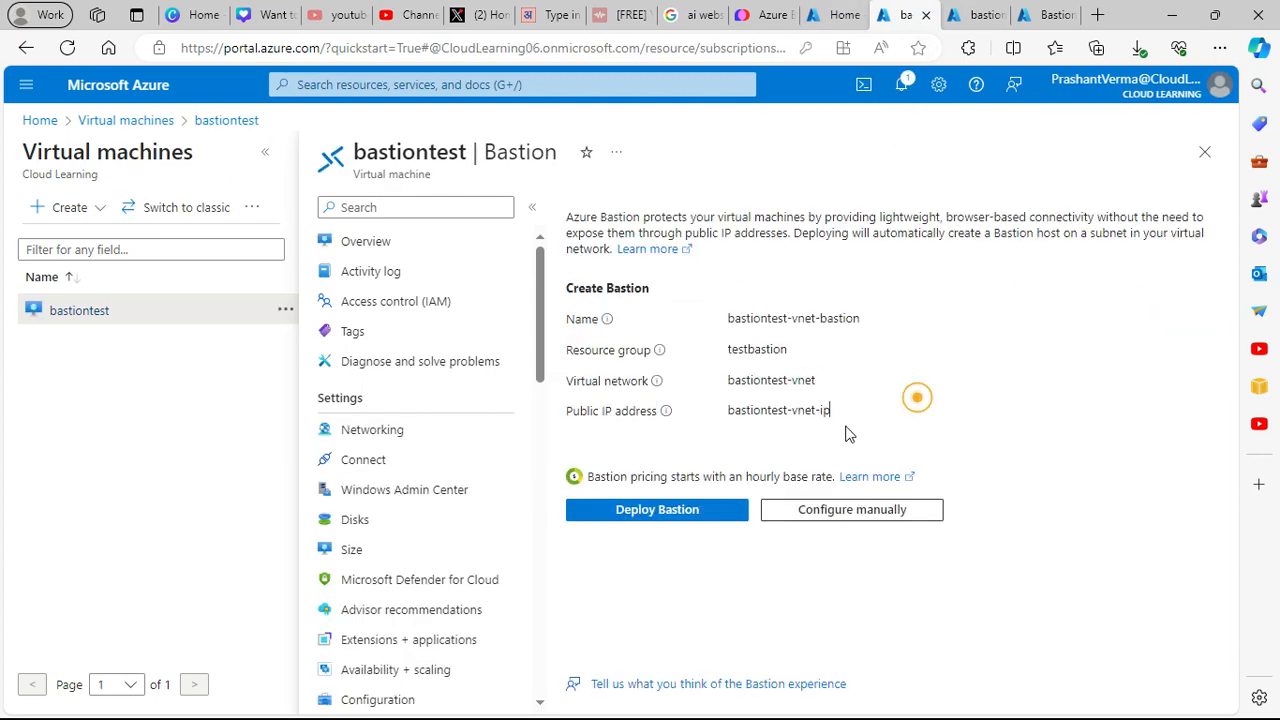
- Deploy the Bastion and refresh subnets to confirm AzureBastionSubnet 10.0.1.0/26 appears
{"action": "left_click", "coordinate": [716, 521]}
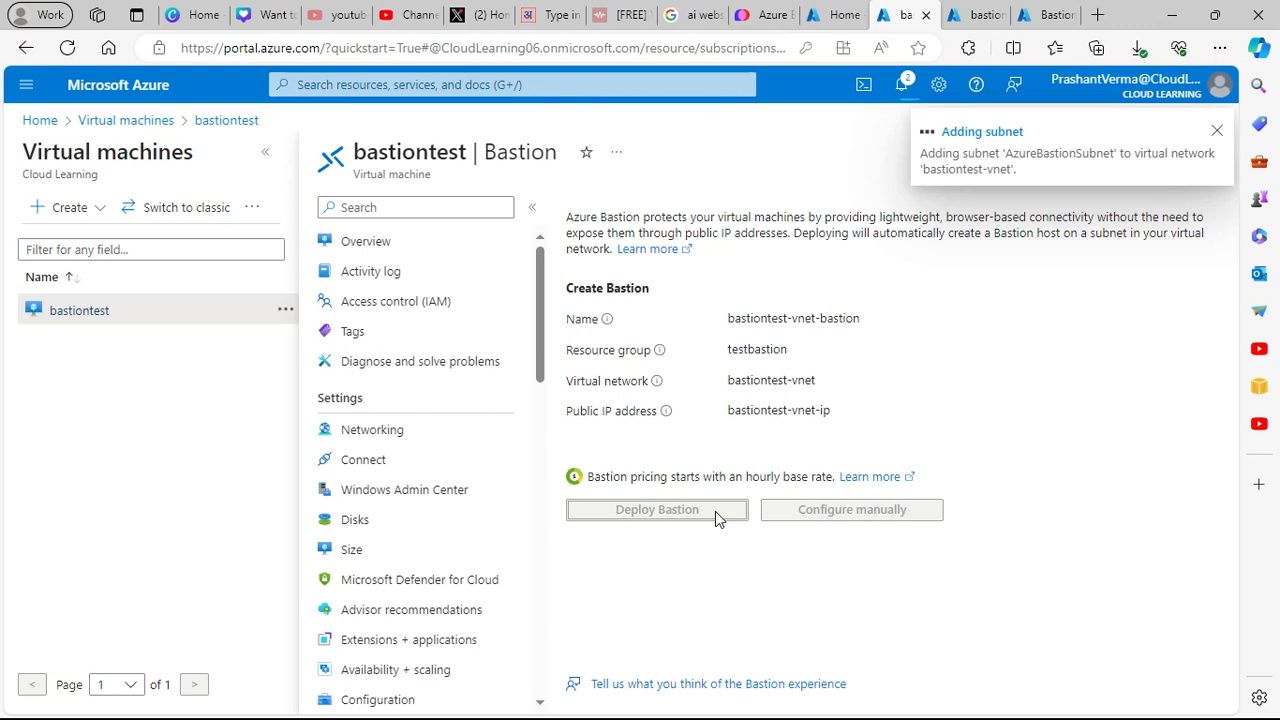
{"action": "left_click", "coordinate": [980, 14]}
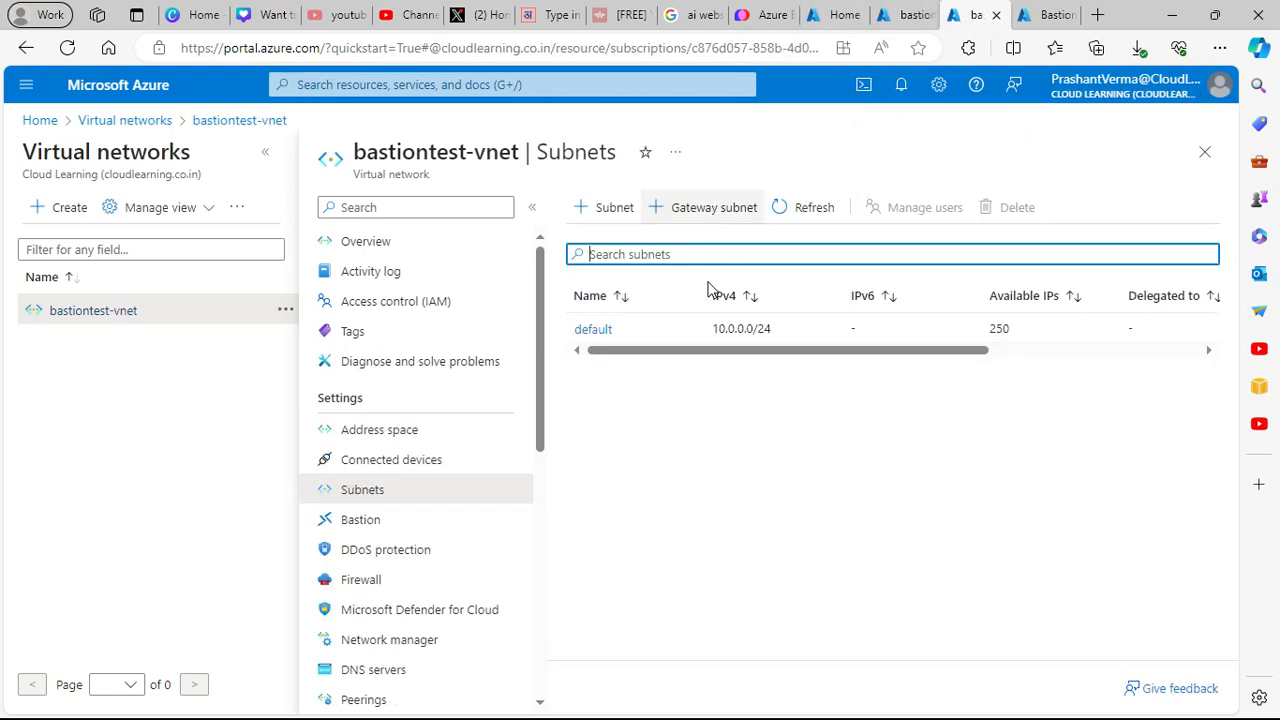
{"action": "left_click", "coordinate": [814, 208]}
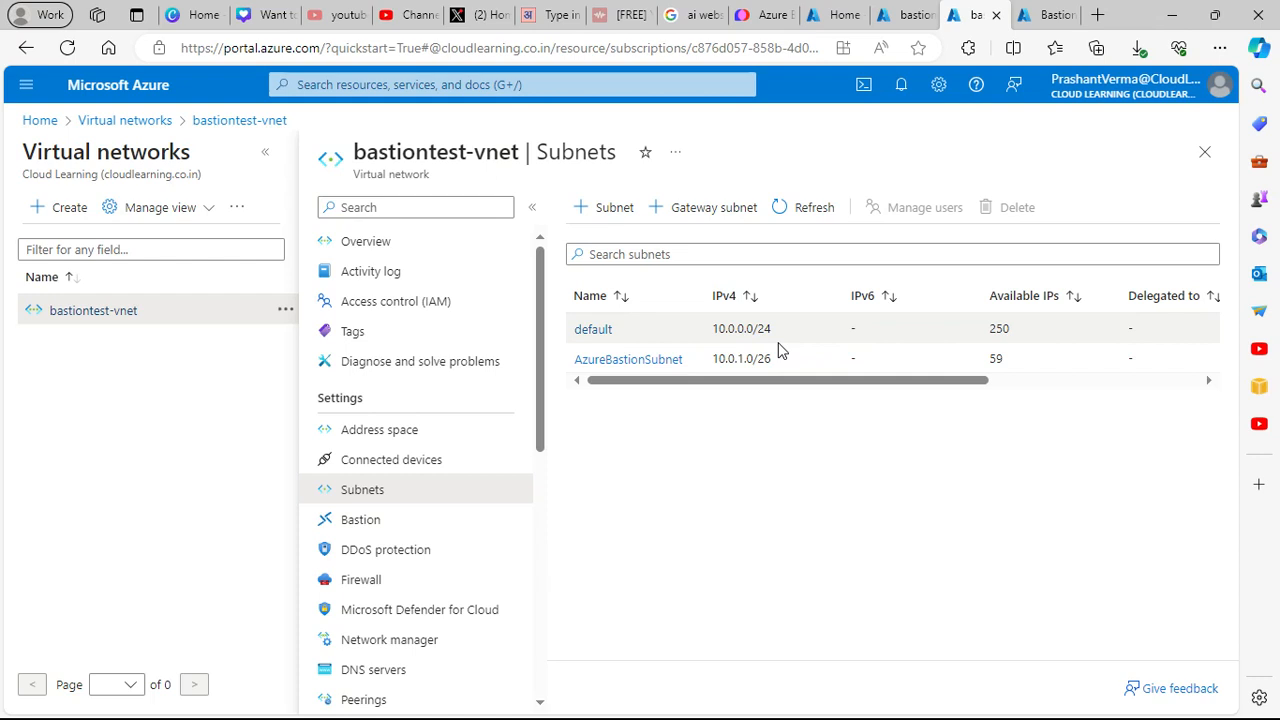
{"action": "left_click", "coordinate": [1050, 14]}
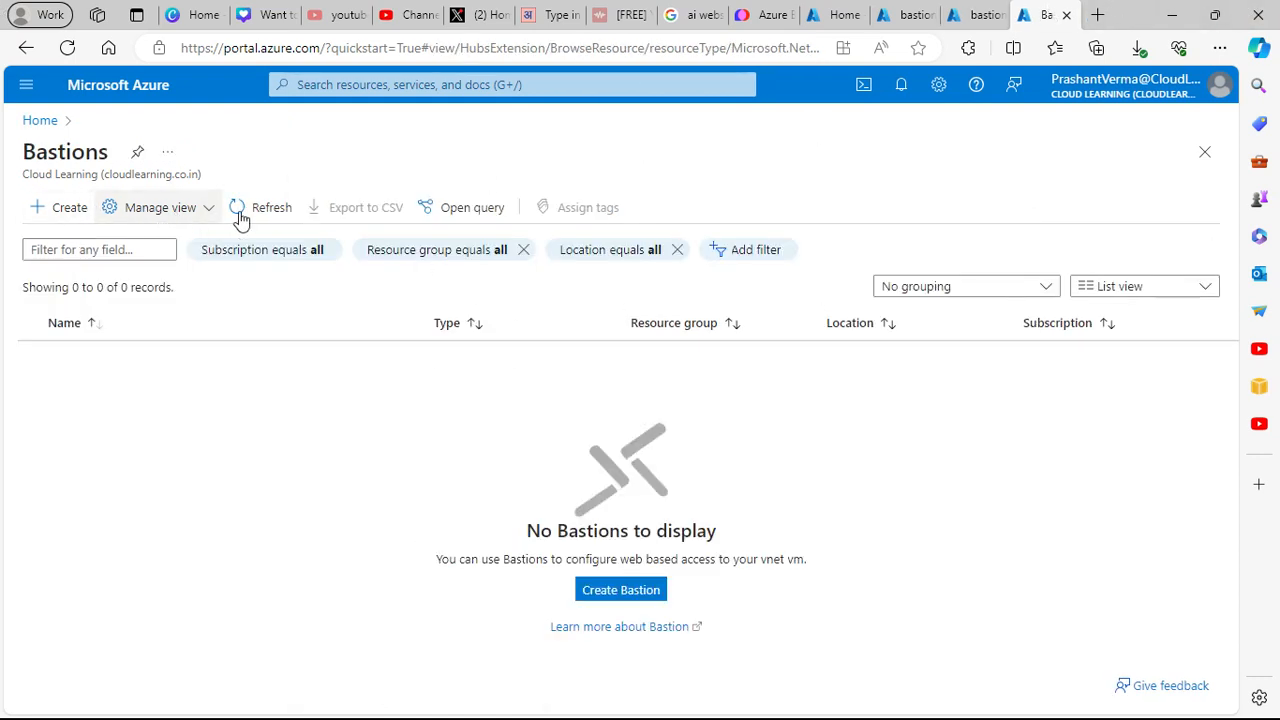
- Refresh the Bastions list, close the extra Home tab, and return to the VM's Bastion page
{"action": "left_click", "coordinate": [275, 214]}
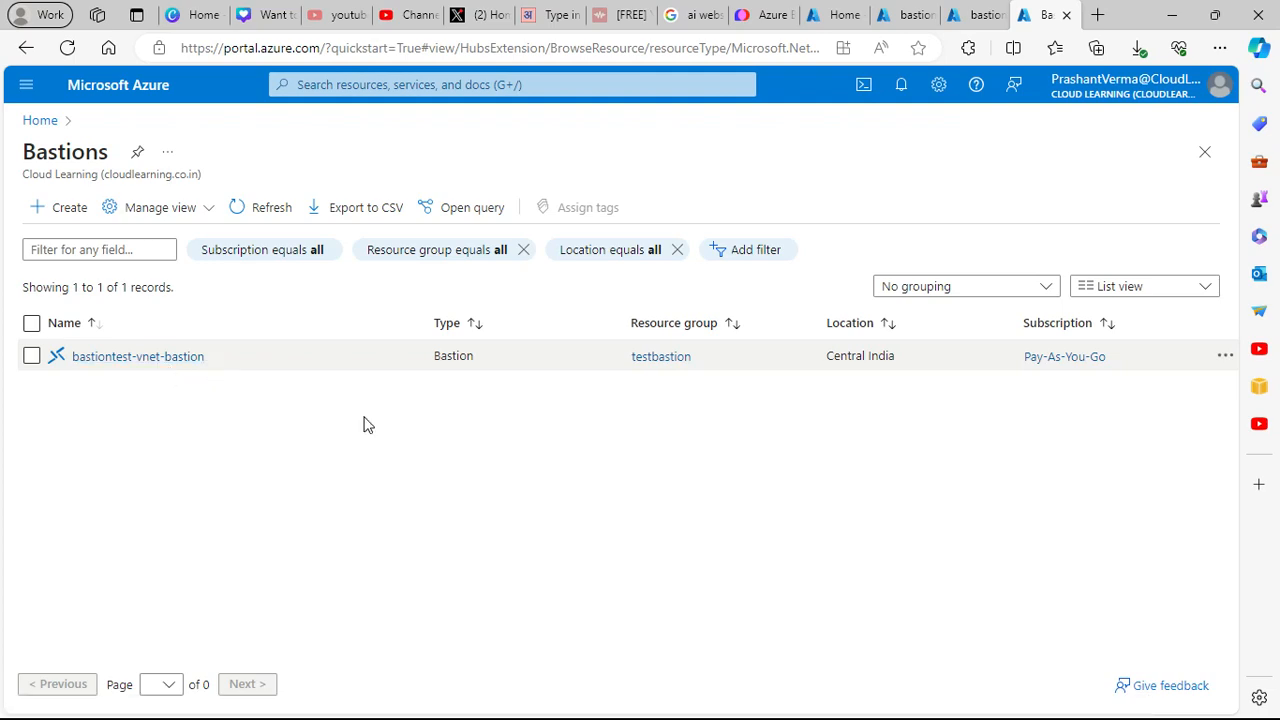
{"action": "left_click", "coordinate": [903, 15]}
{"action": "left_click", "coordinate": [845, 16]}
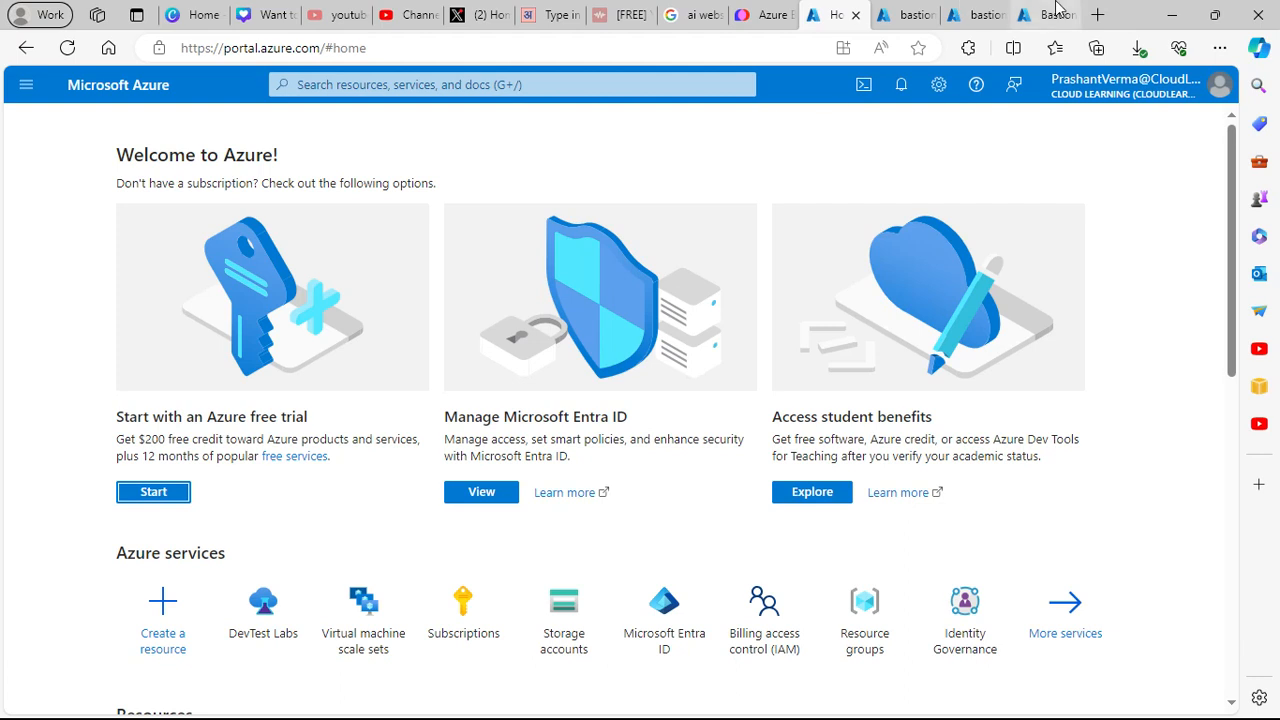
{"action": "left_click", "coordinate": [857, 16]}
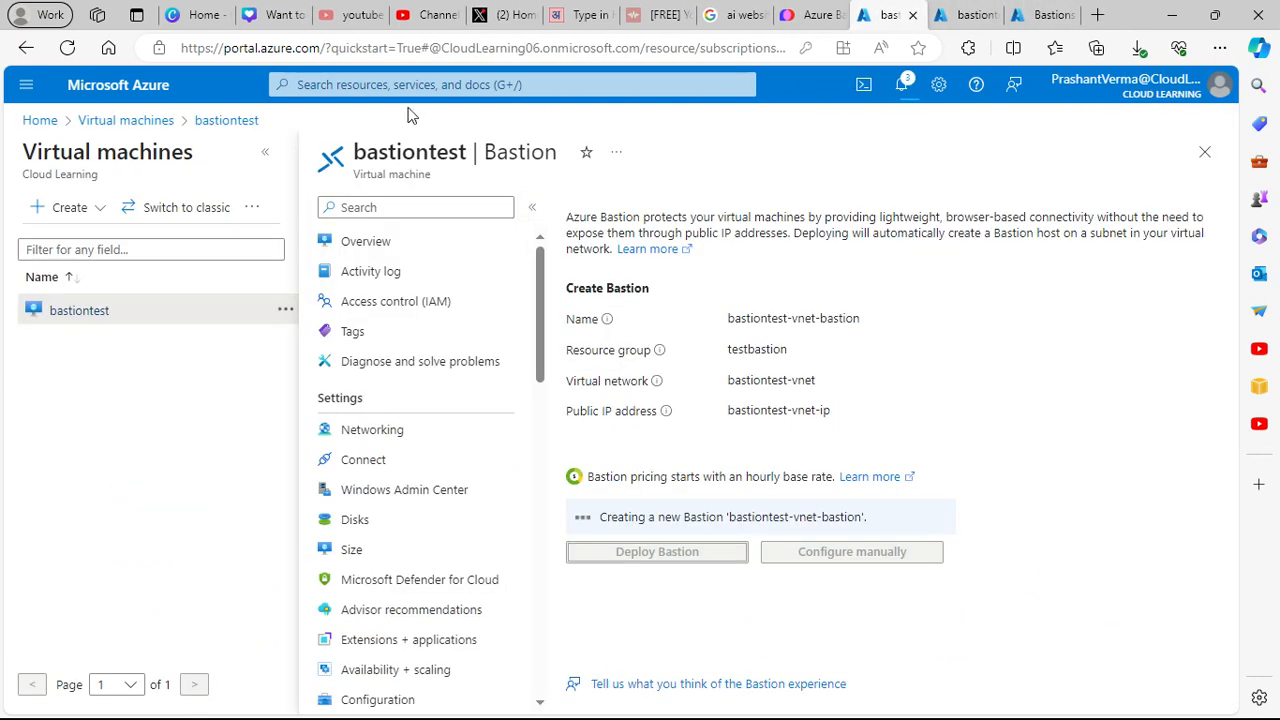
{"action": "left_click", "coordinate": [955, 18]}
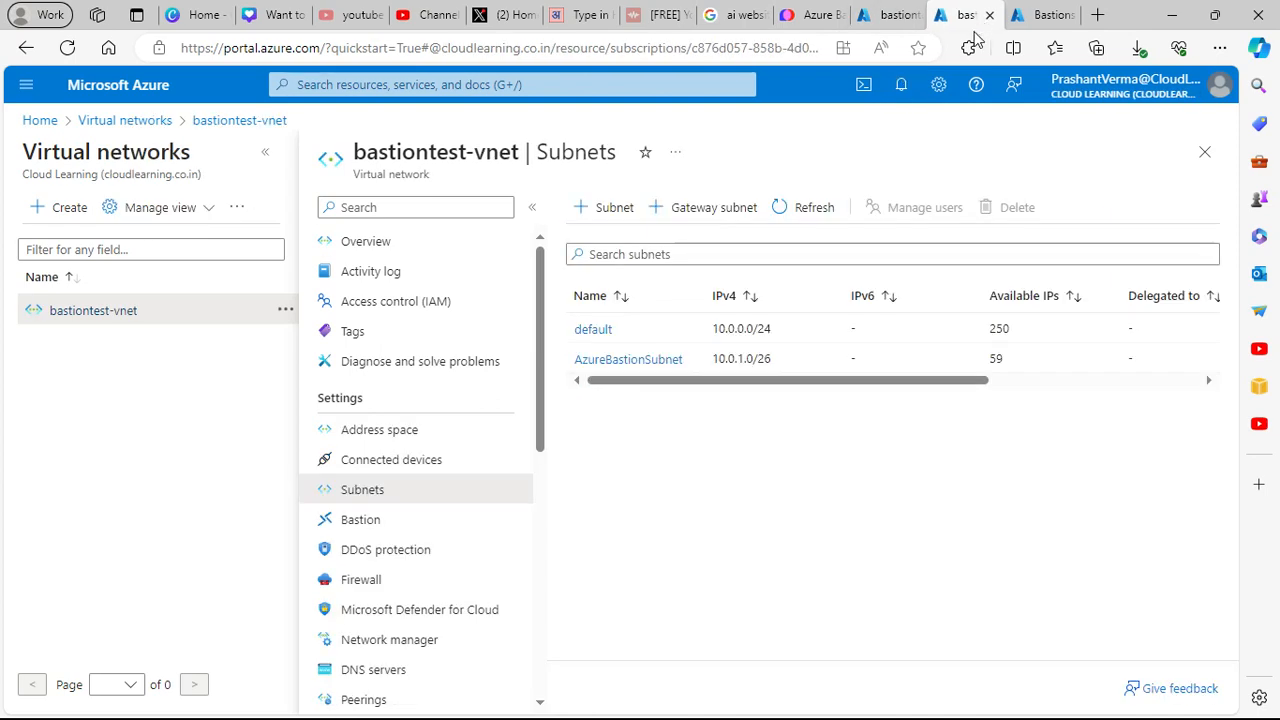
{"action": "key", "text": "ctrl+shift+Tab"}
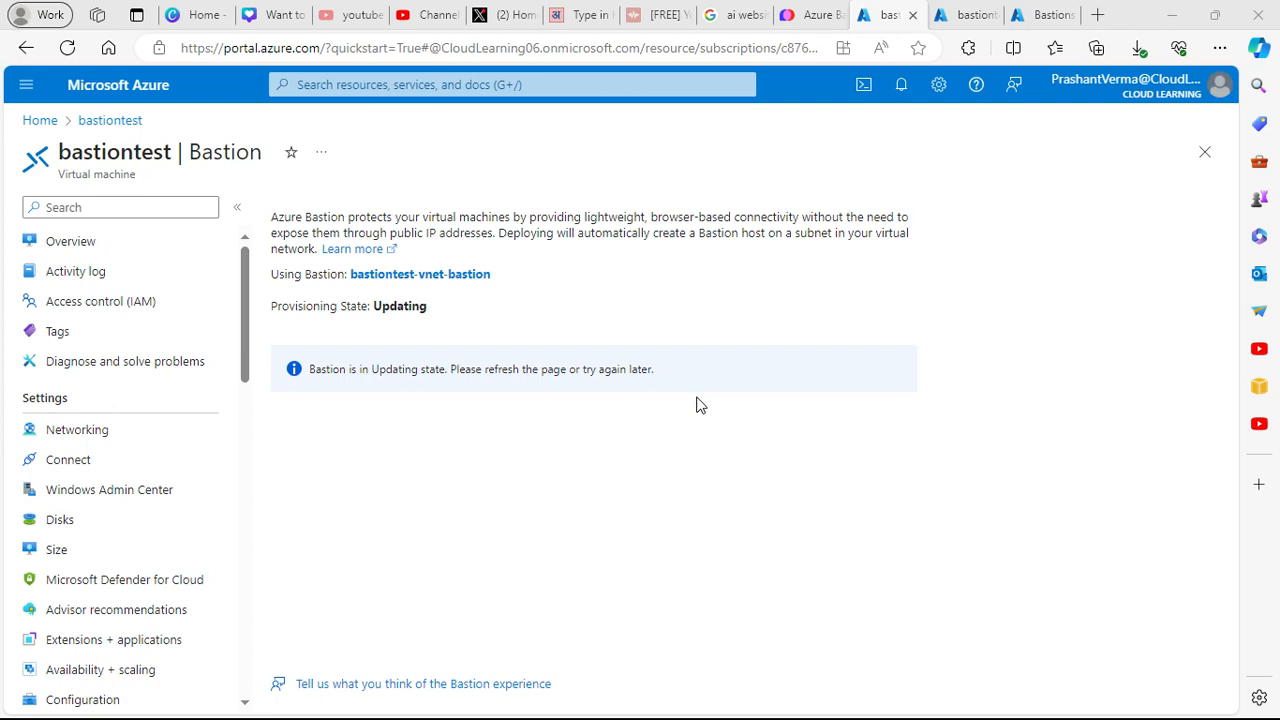
- Open the VM's overview and refresh the bastiontest-vnet subnet list
{"action": "left_click", "coordinate": [62, 243]}
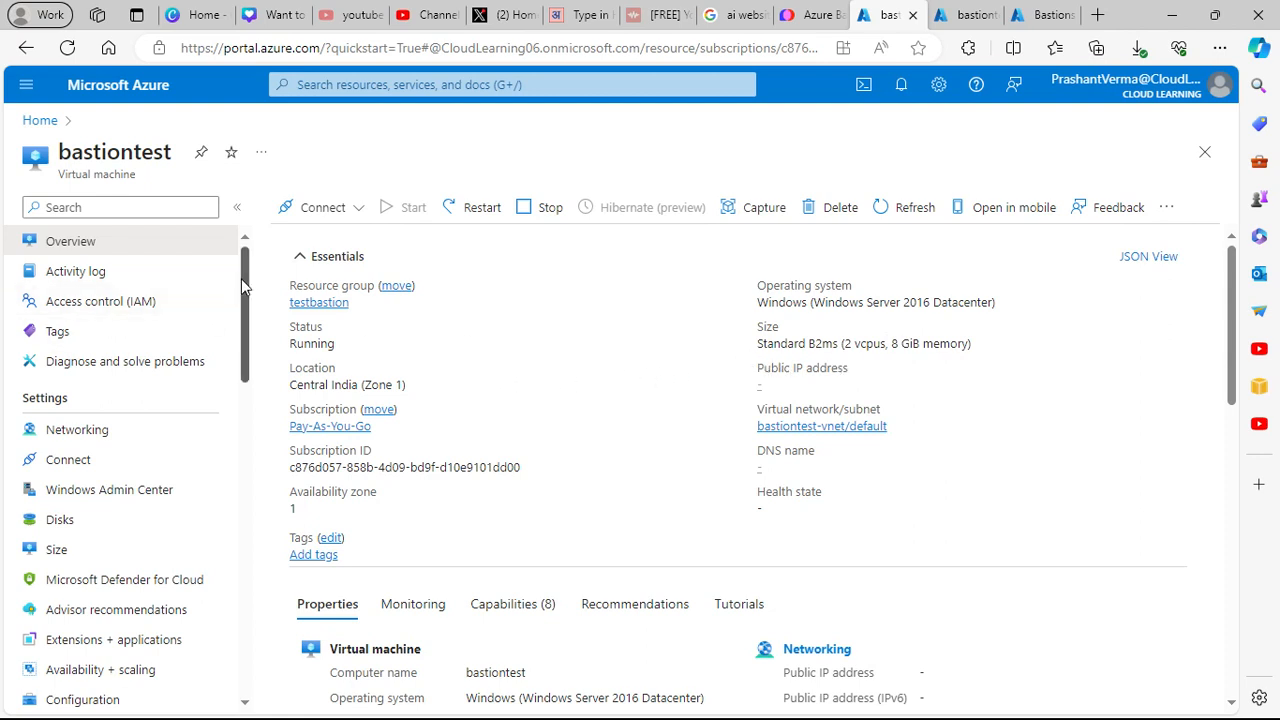
{"action": "left_click", "coordinate": [973, 14]}
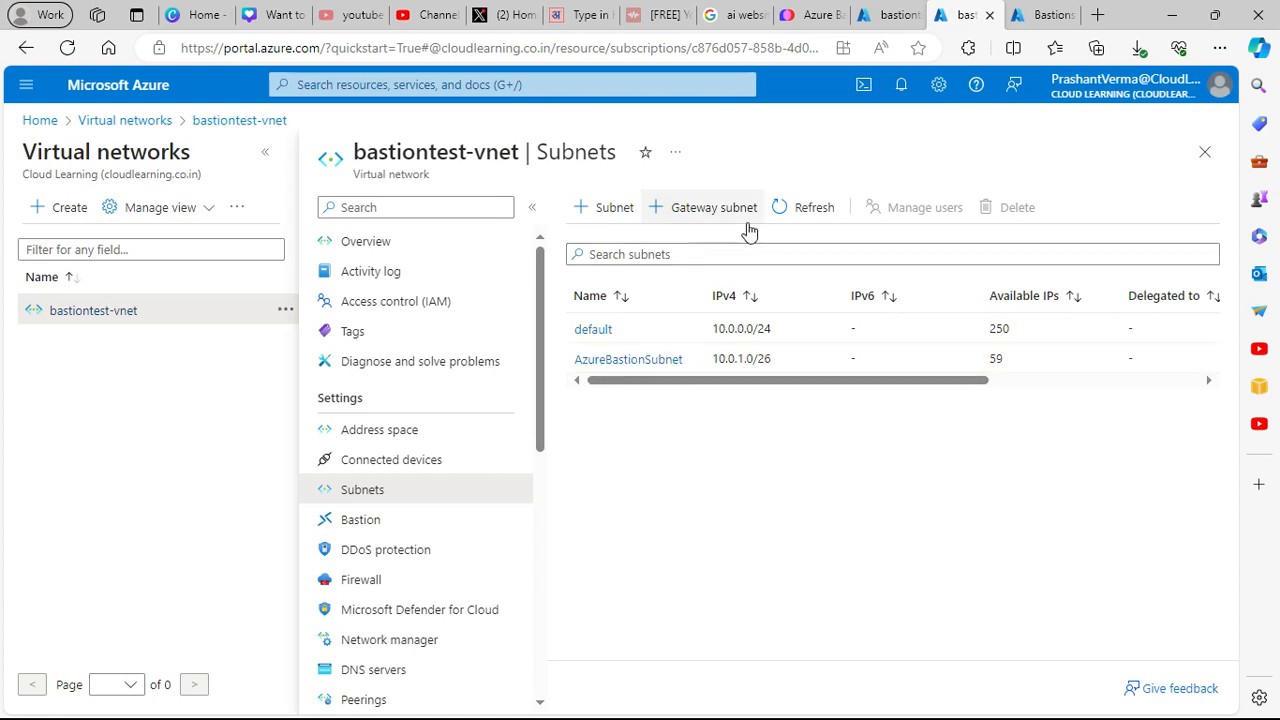
{"action": "left_click", "coordinate": [795, 208]}
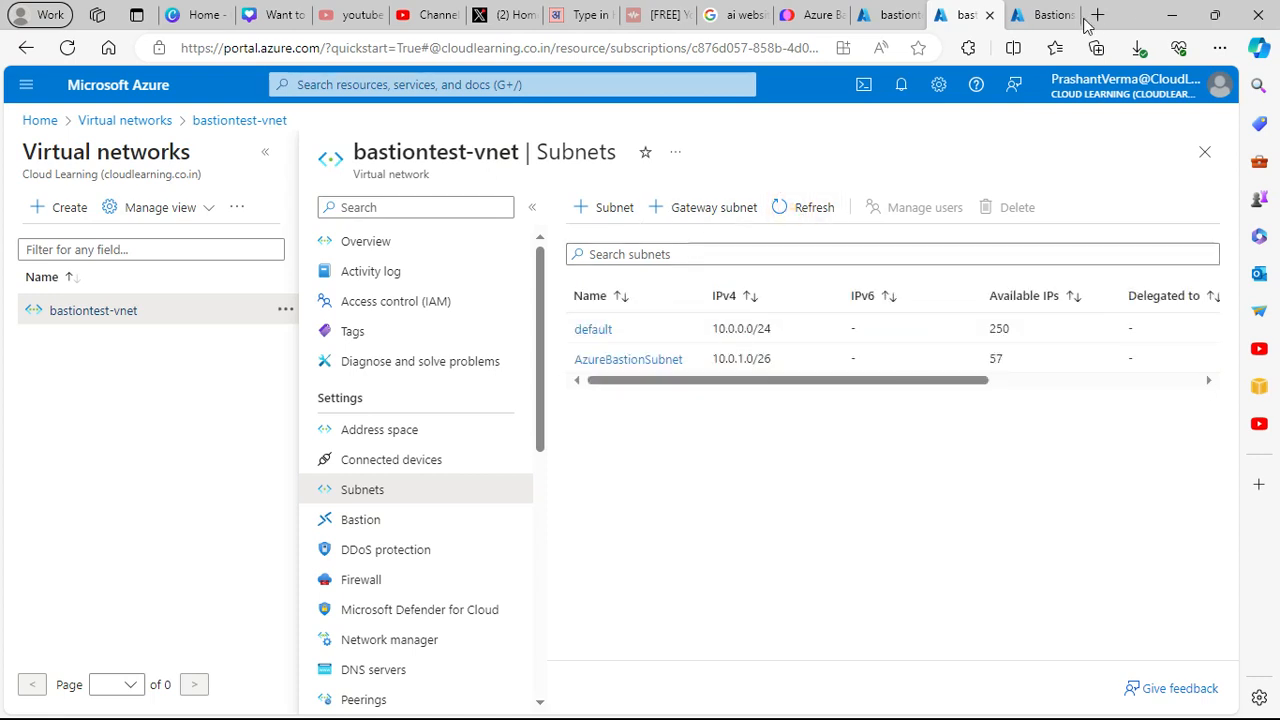
- Refresh Bastions, inspect bastiontest-vnet-bastion, then bring up the bastiontest VM's connection options
{"action": "left_click", "coordinate": [1040, 14]}
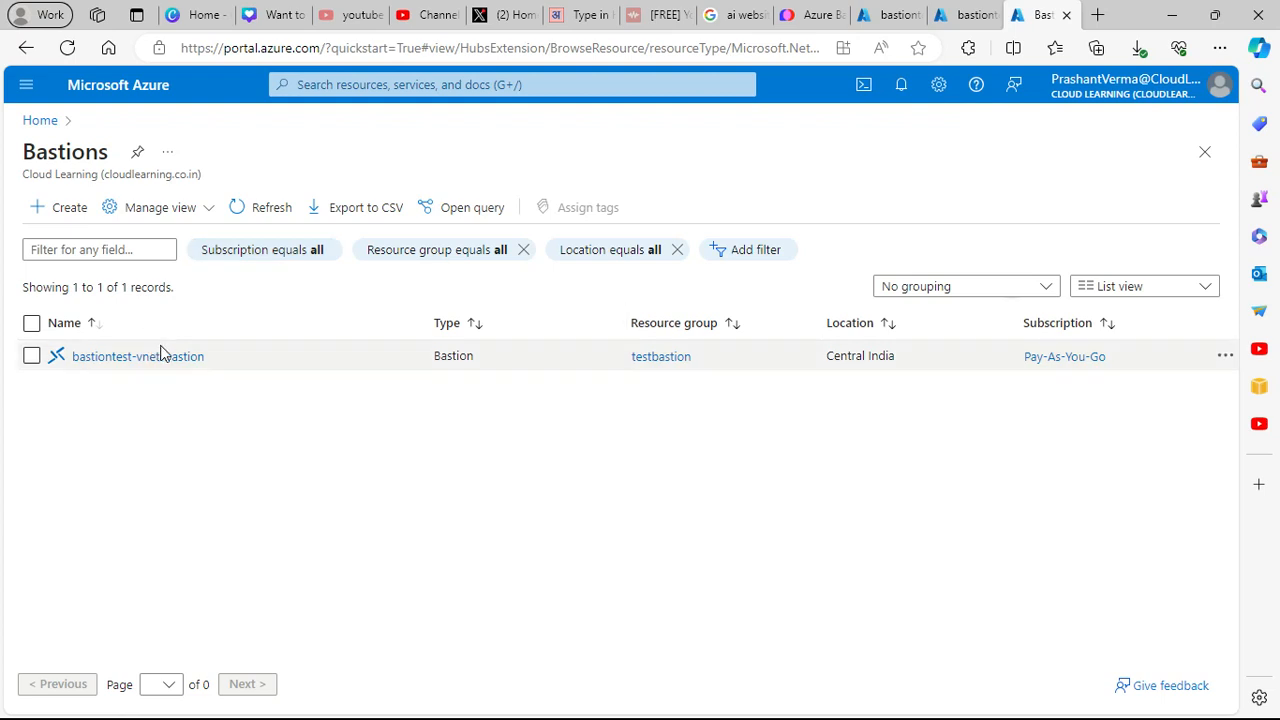
{"action": "left_click", "coordinate": [263, 211]}
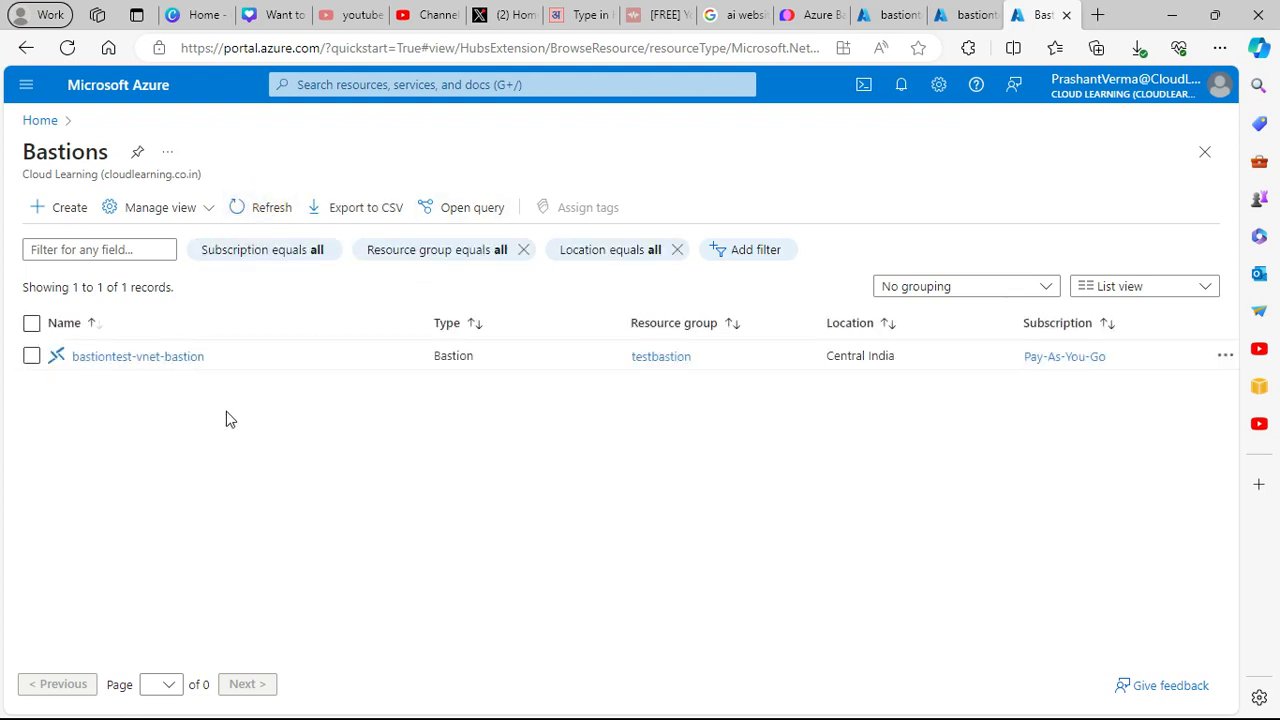
{"action": "left_click", "coordinate": [160, 359]}
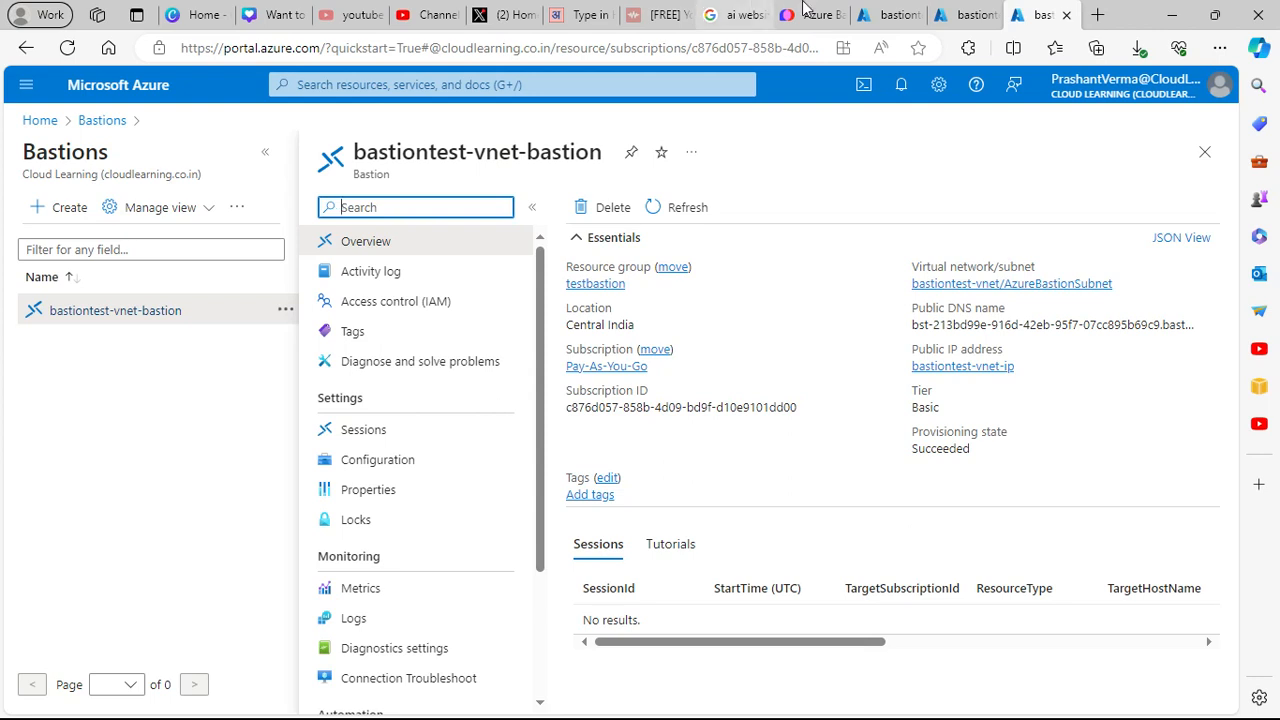
{"action": "left_click", "coordinate": [885, 14]}
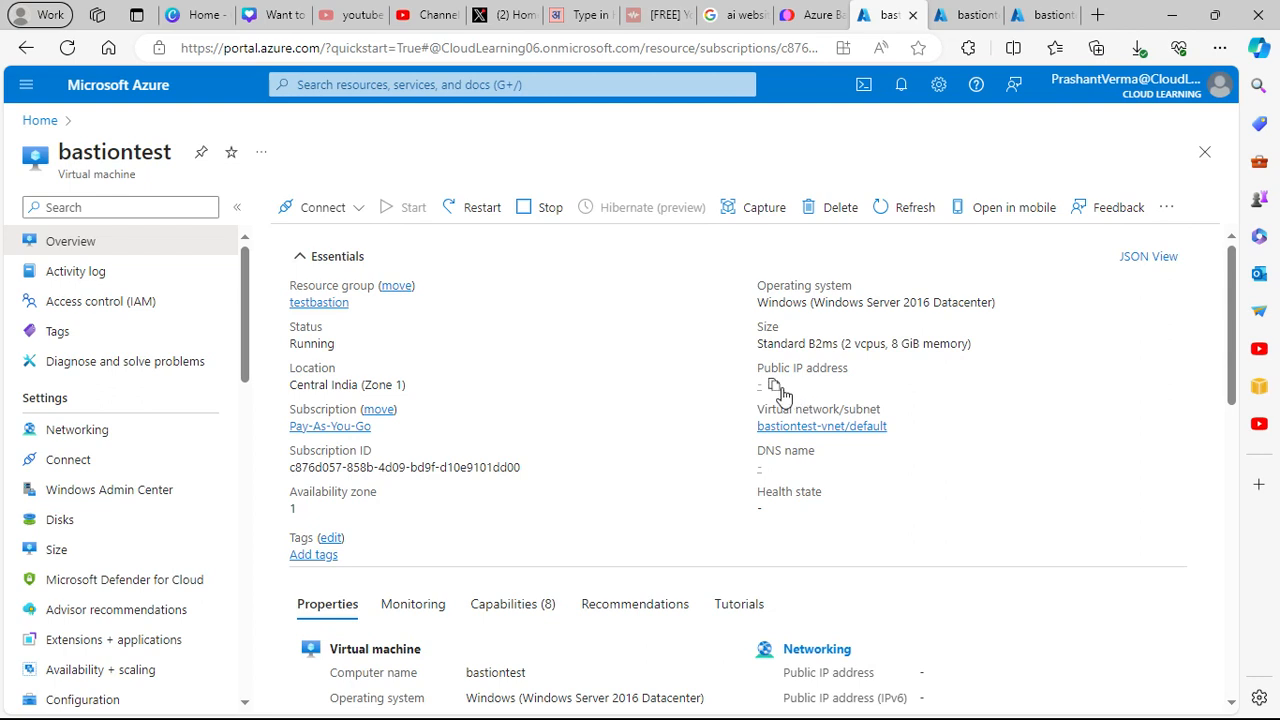
{"action": "left_click", "coordinate": [357, 213]}
- Connect to bastiontest via Bastion using VM Password with the saved username and password
{"action": "left_click", "coordinate": [331, 267]}
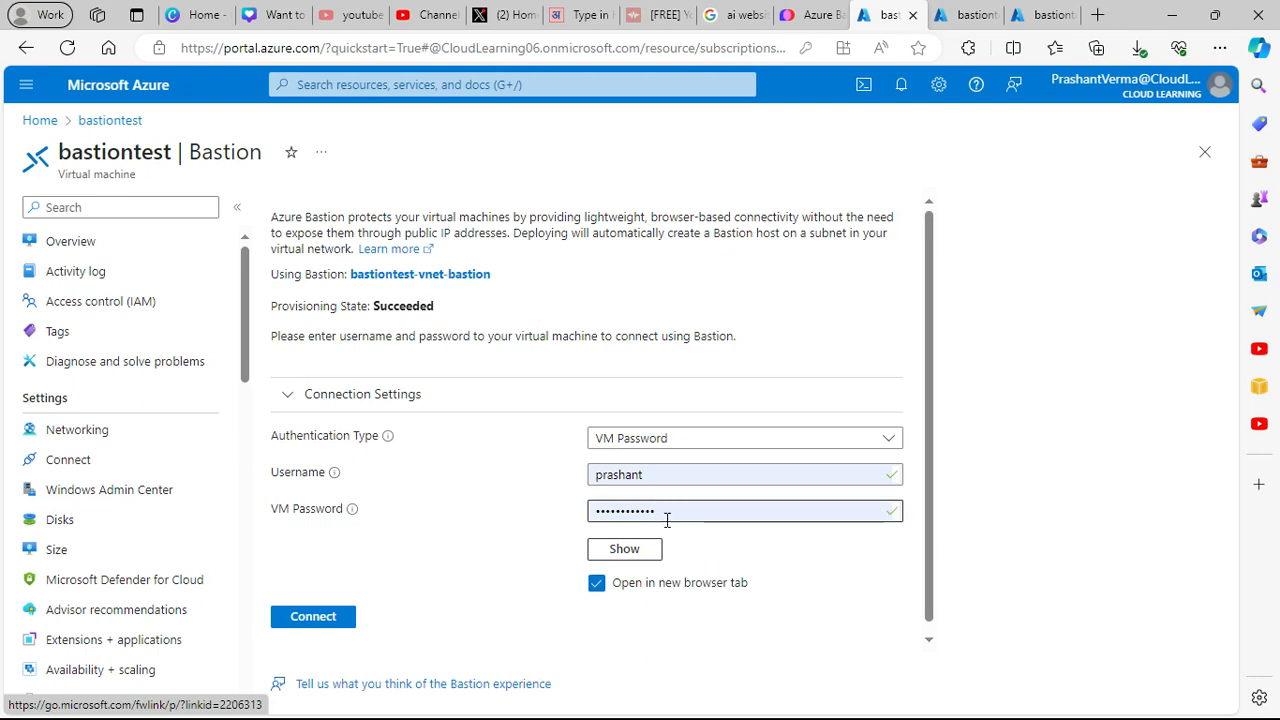
{"action": "double_click", "coordinate": [657, 478]}
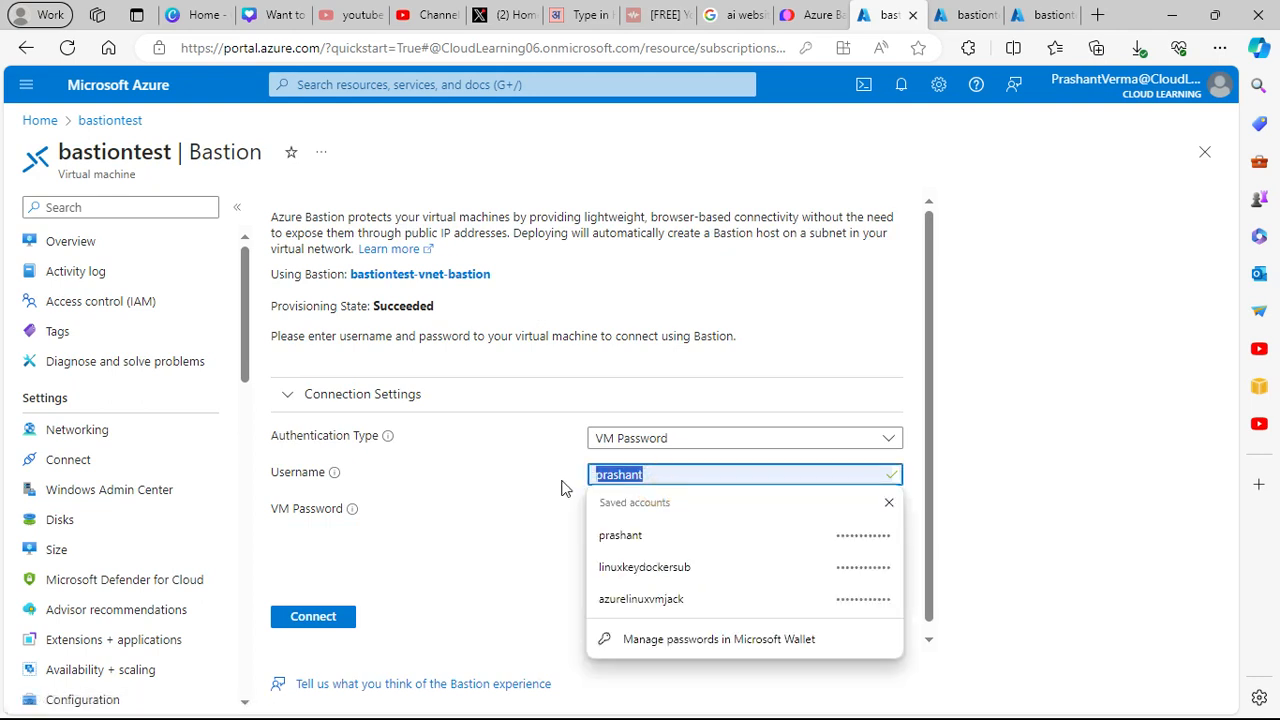
{"action": "left_click", "coordinate": [470, 486]}
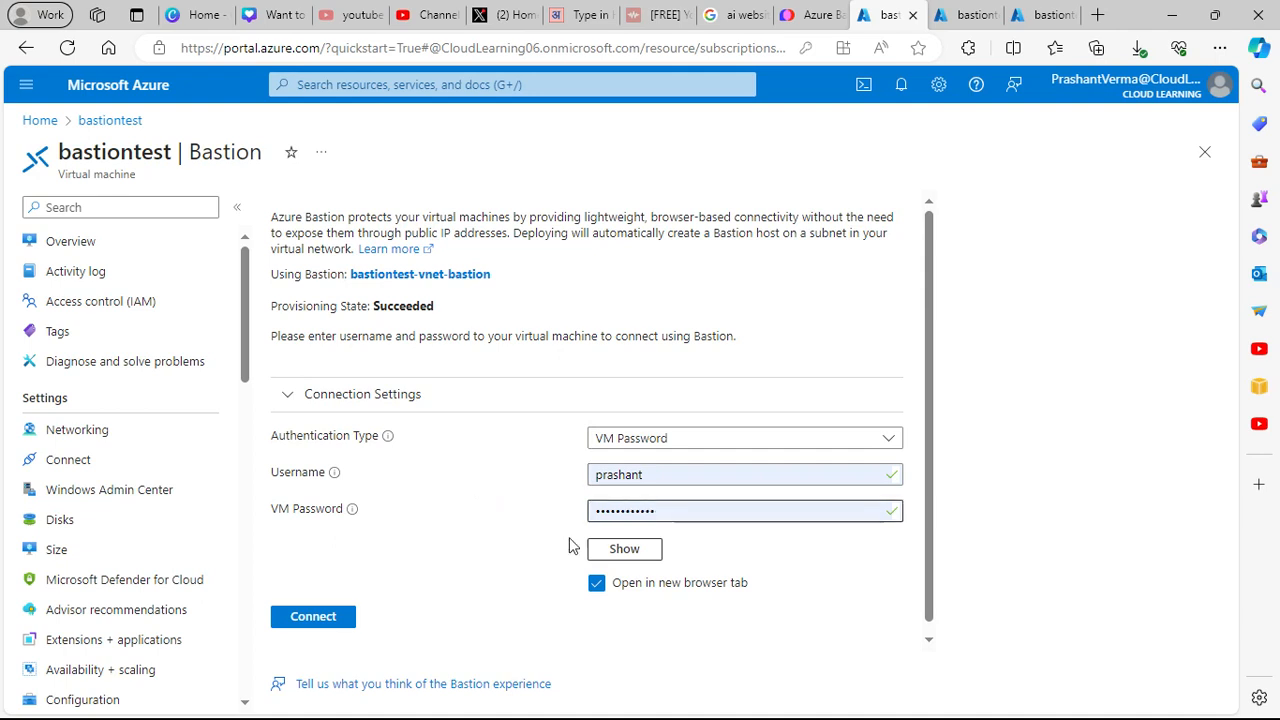
{"action": "left_click", "coordinate": [332, 618]}
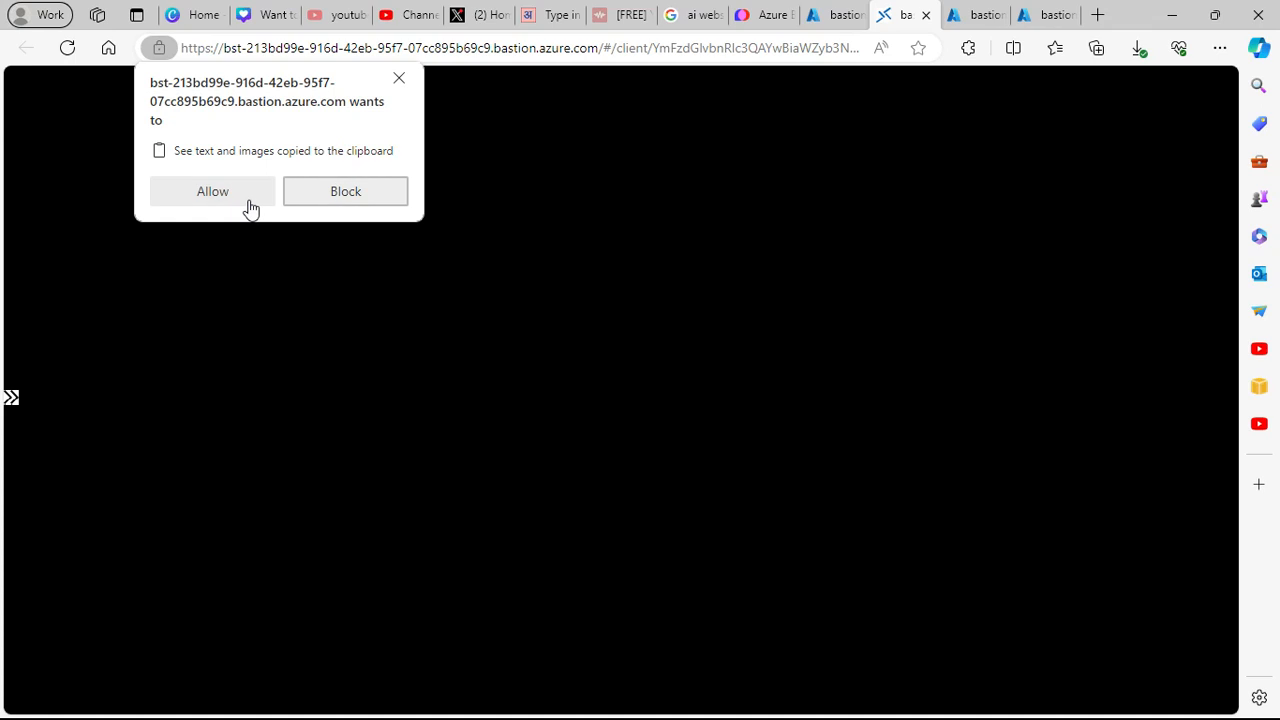
- Allow clipboard access for the remote session and dismiss the failed-login connection error
{"action": "left_click", "coordinate": [248, 199]}
{"action": "left_click", "coordinate": [591, 432]}
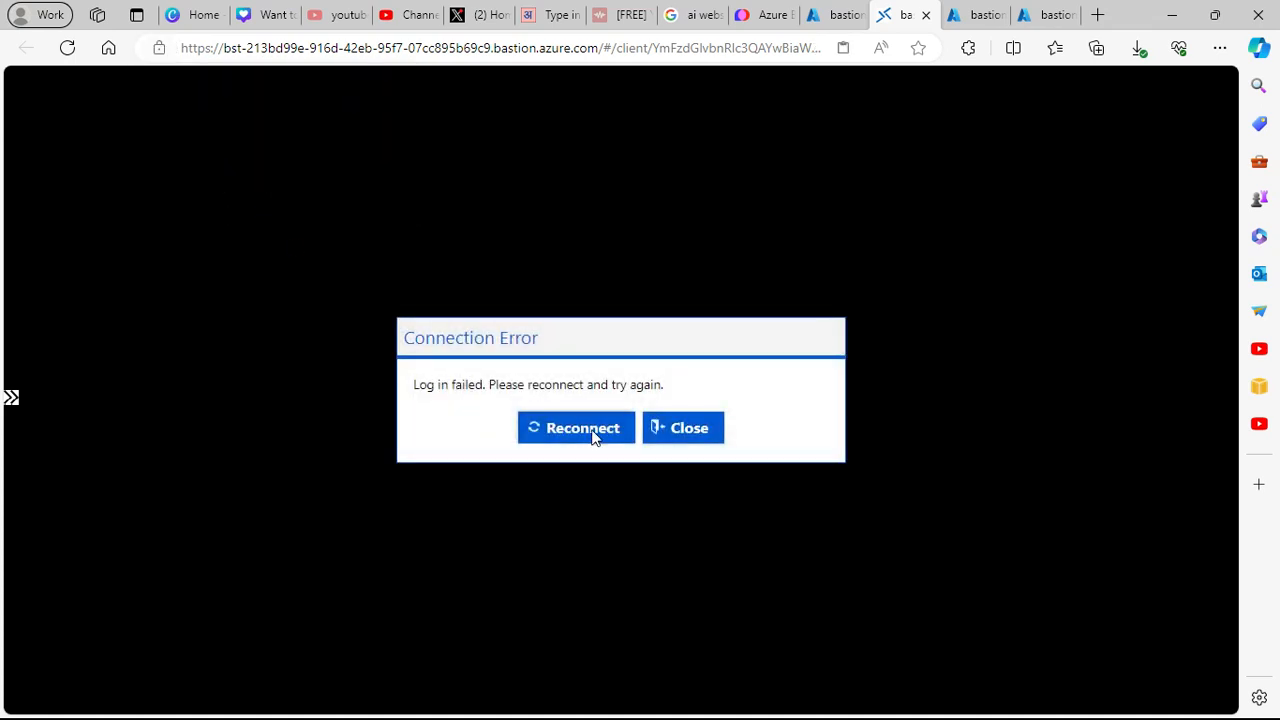
{"action": "left_click", "coordinate": [690, 433]}
- Sign in to bastiontest with username cloudlearning and the VM password
{"action": "double_click", "coordinate": [657, 474]}
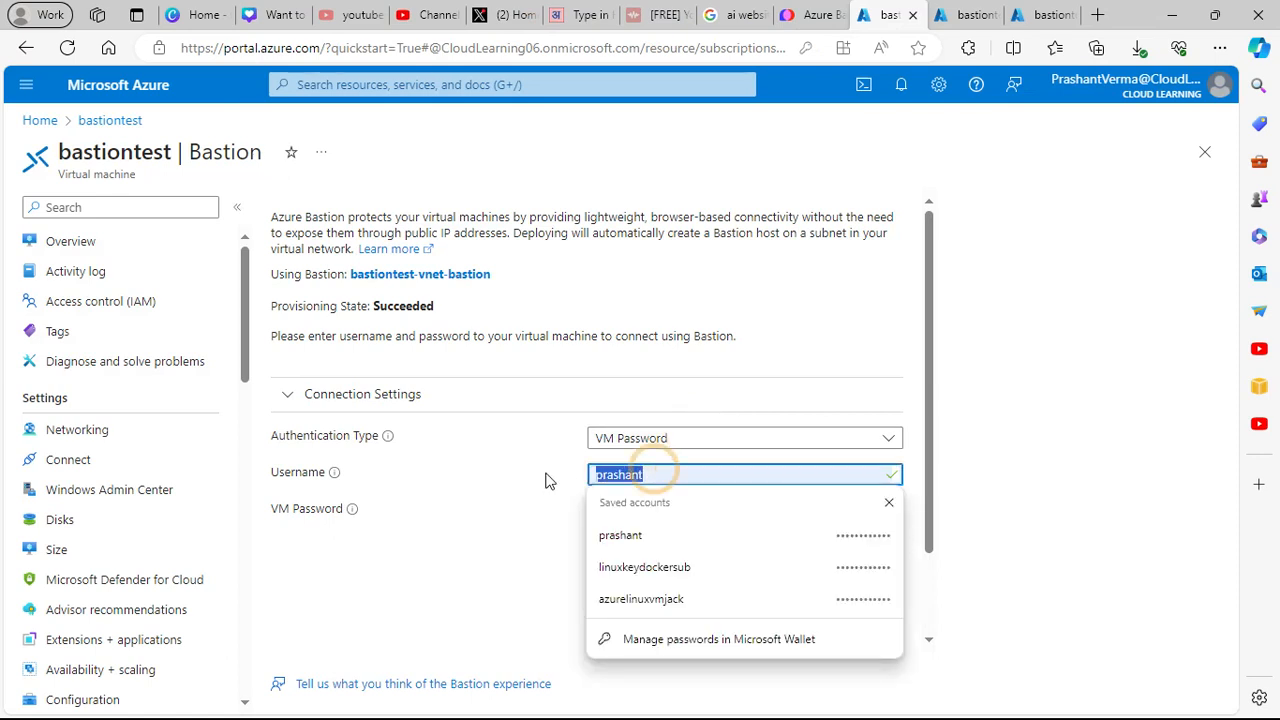
{"action": "key", "text": "BackSpace"}
{"action": "type", "text": "cloudlearning"}
{"action": "key", "text": "Tab"}
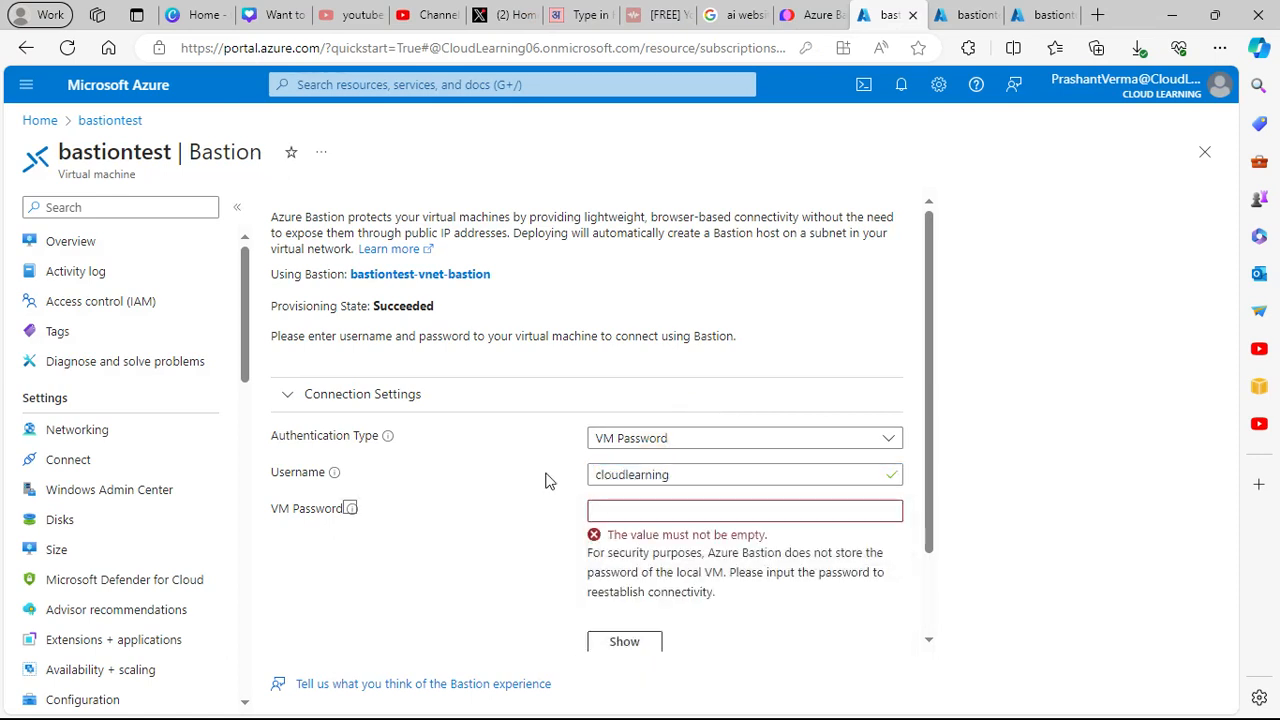
{"action": "left_click", "coordinate": [648, 508]}
{"action": "type", "text": "****"}
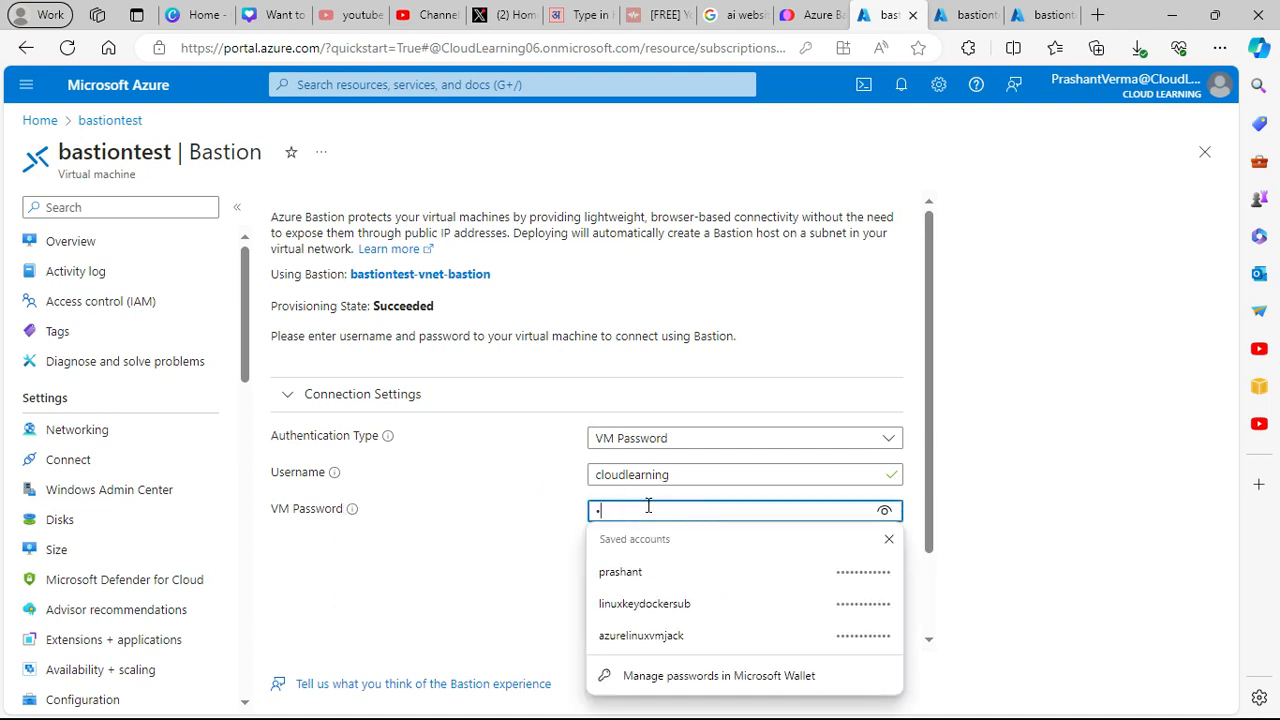
{"action": "type", "text": "*******"}
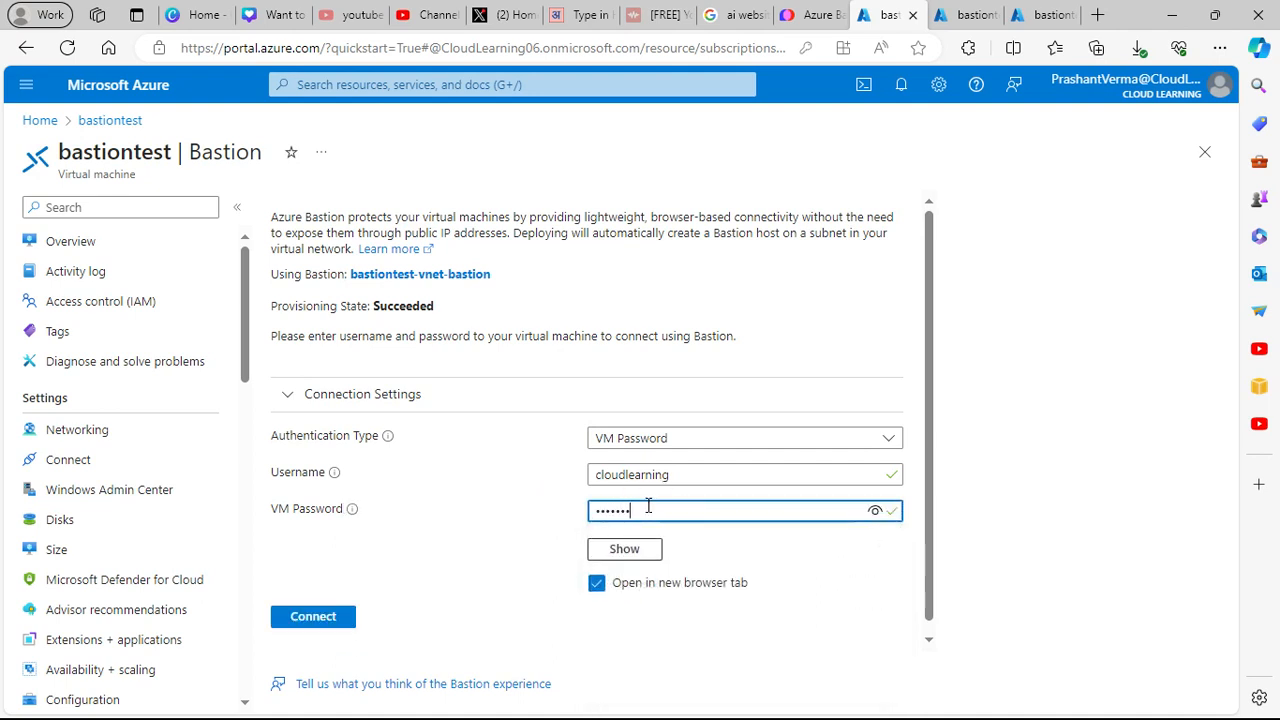
{"action": "key", "text": "Return"}
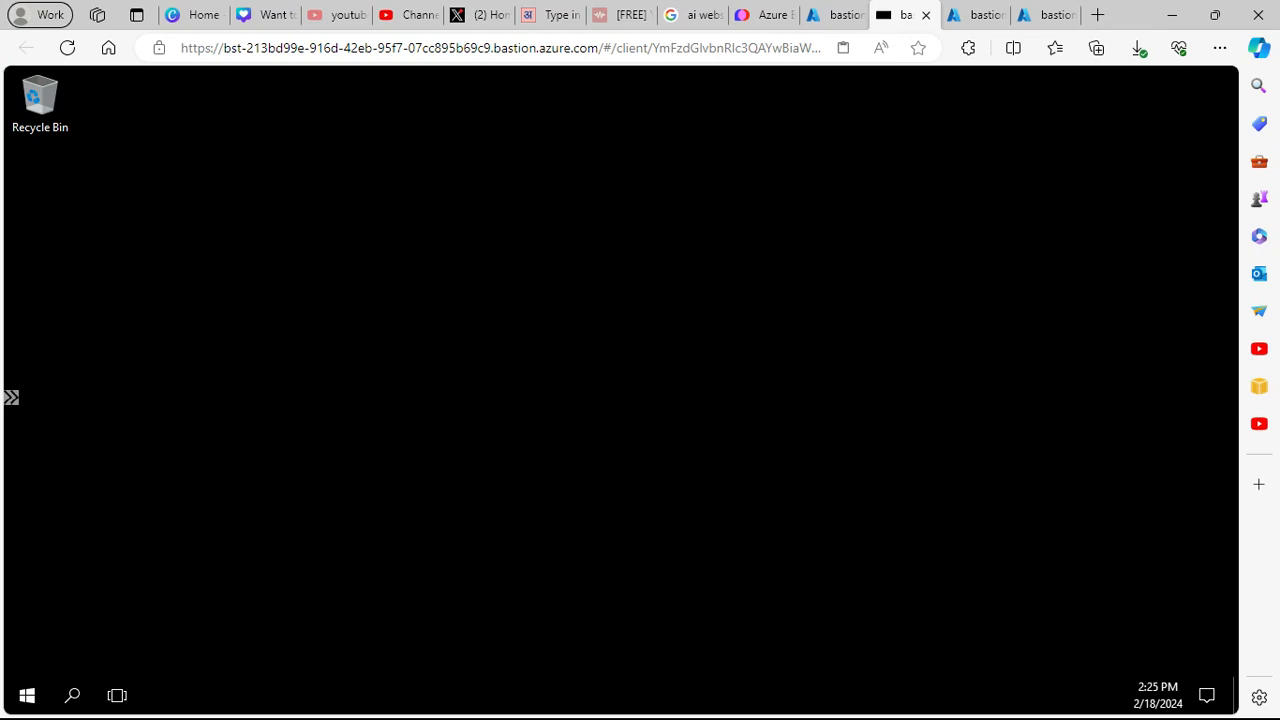
- Open the remote Start menu, dismiss the network discovery prompt, and close Start
{"action": "left_click", "coordinate": [30, 705]}
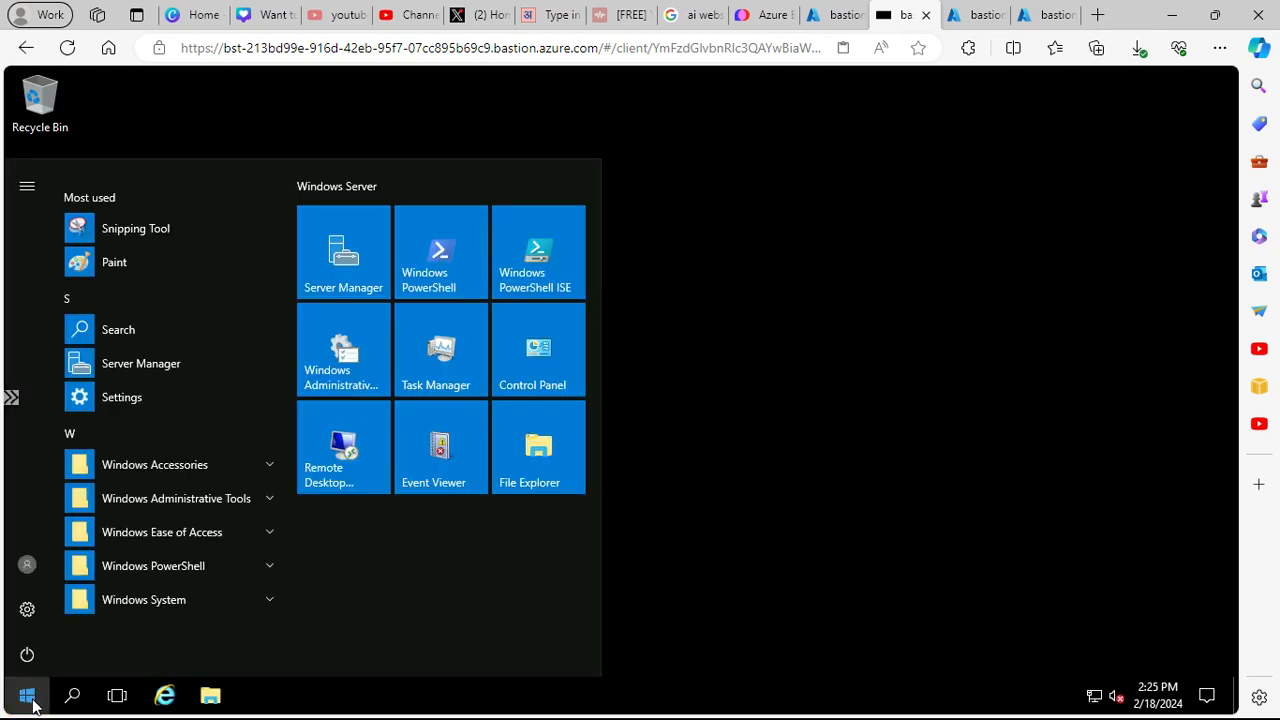
{"action": "left_click", "coordinate": [762, 486]}
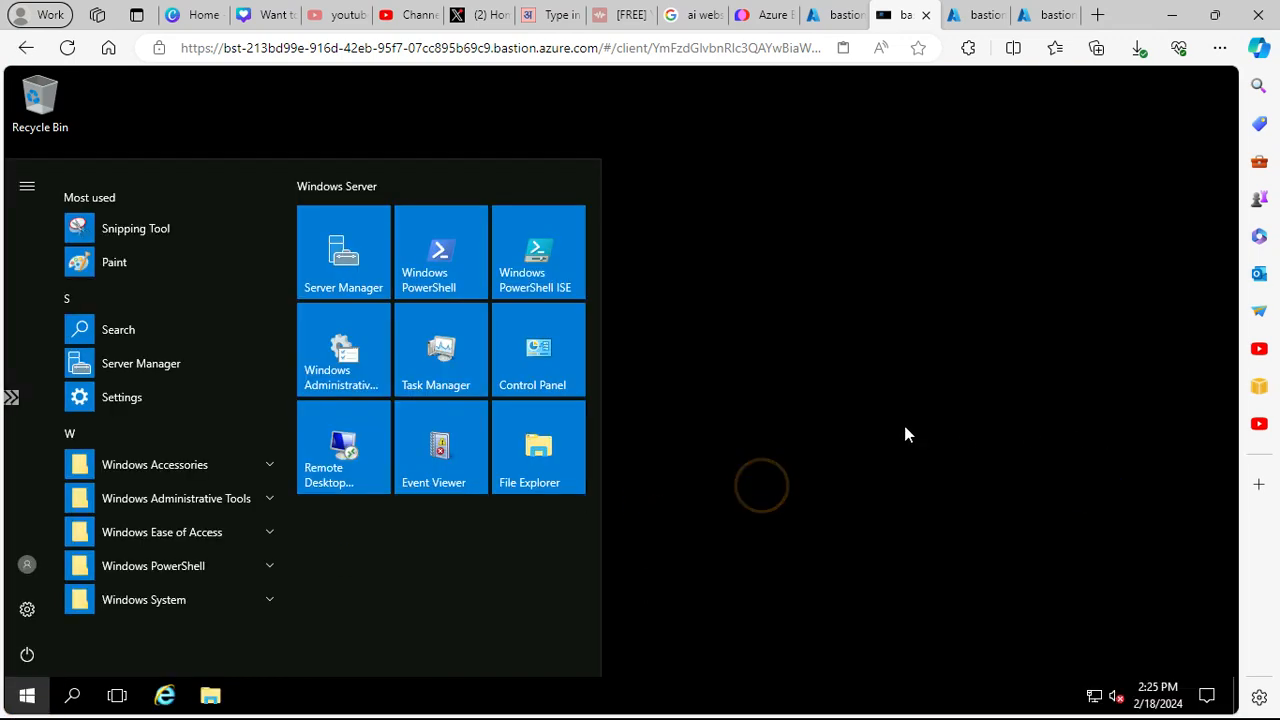
{"action": "left_click", "coordinate": [884, 421]}
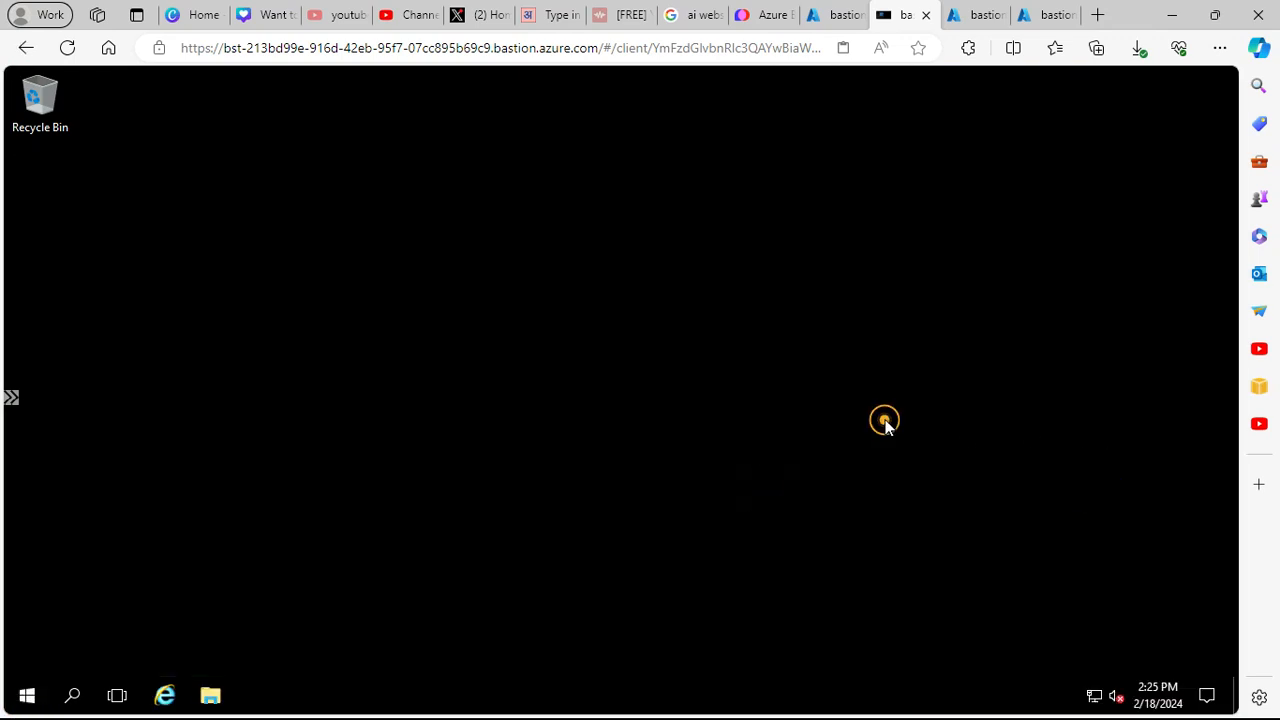
- Launch Remote Desktop Connection with mstsc from Run, then close it
{"action": "right_click", "coordinate": [27, 707]}
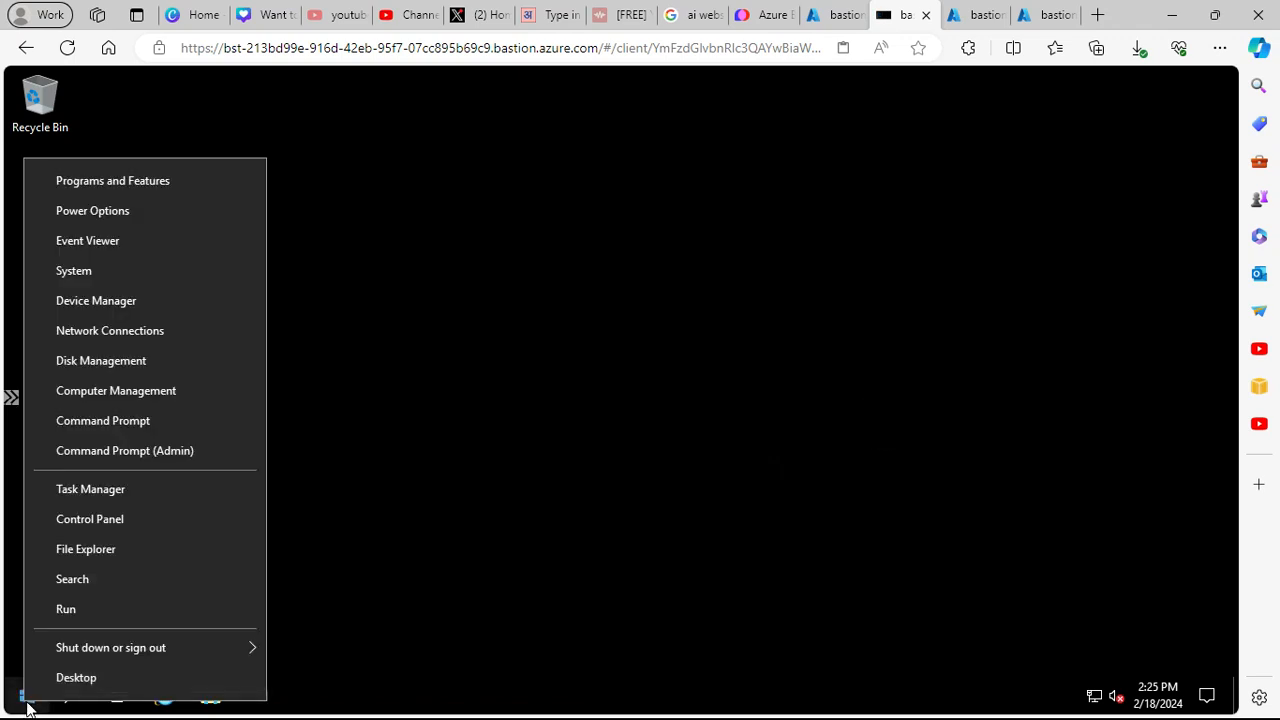
{"action": "left_click", "coordinate": [77, 609]}
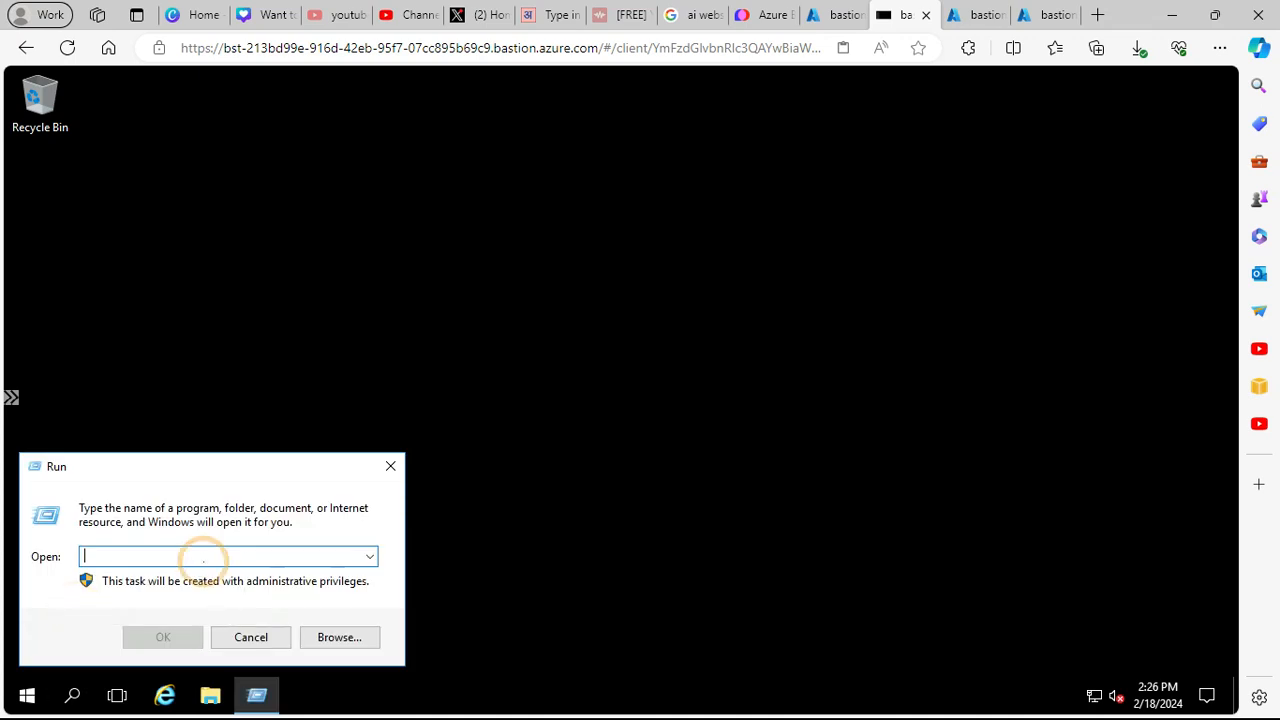
{"action": "type", "text": "mstsc"}
{"action": "key", "text": "Return"}
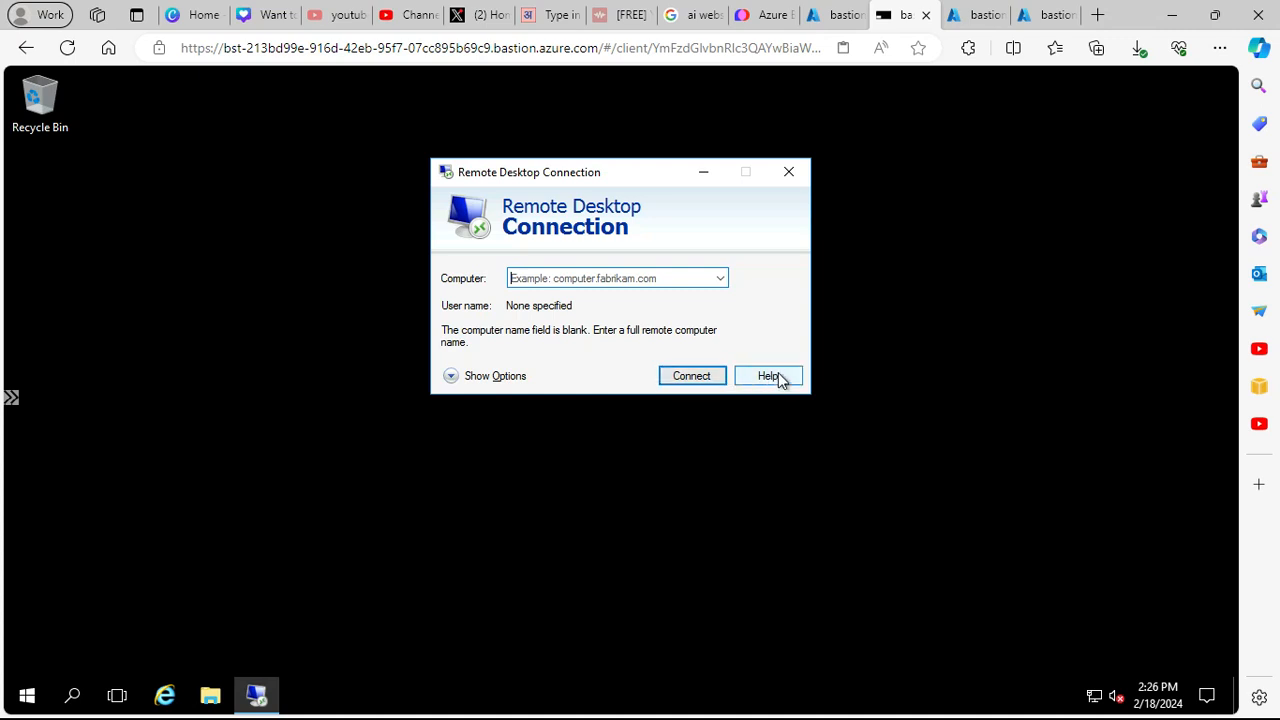
{"action": "left_click", "coordinate": [790, 174]}
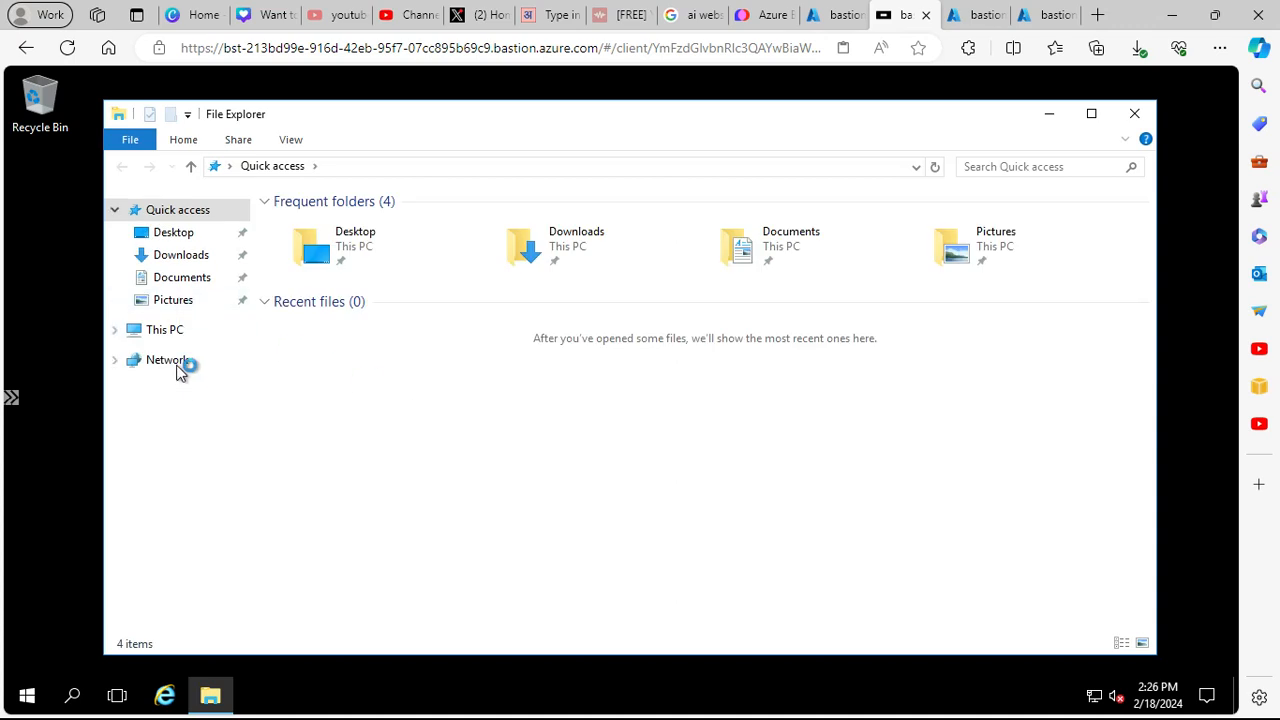
- Review This PC's system properties, then close the System window and File Explorer
{"action": "left_click", "coordinate": [168, 332]}
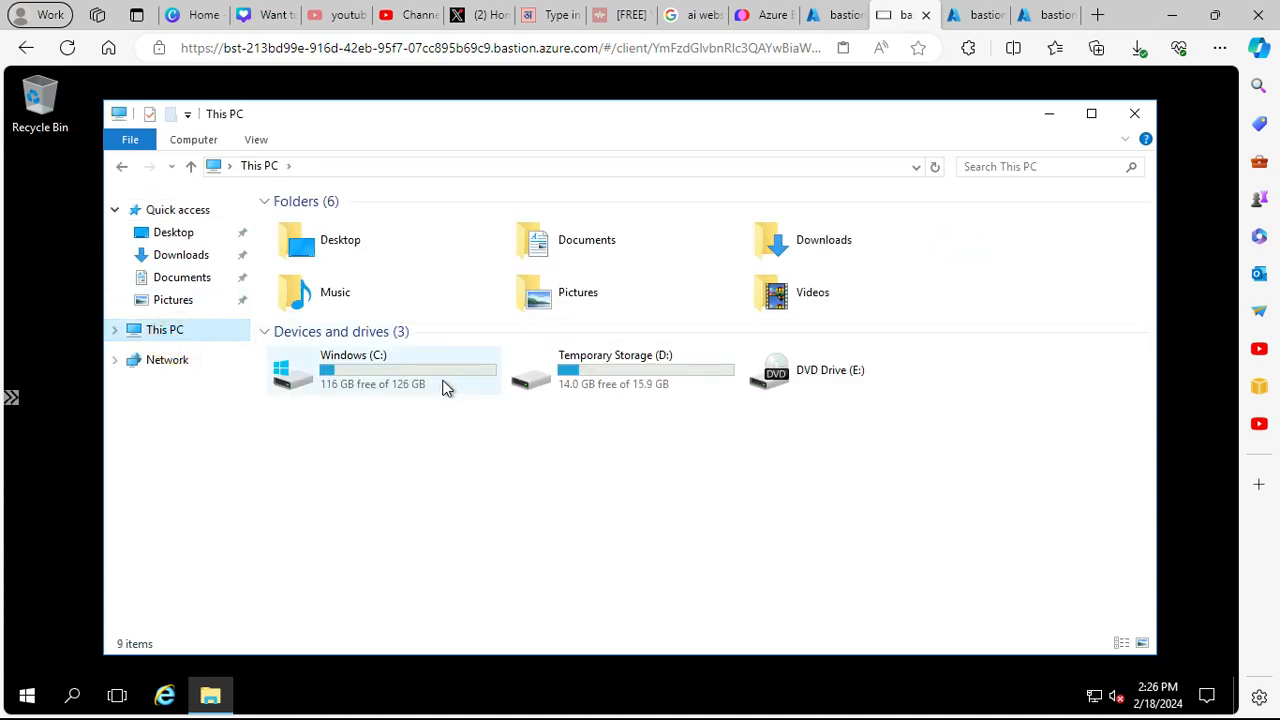
{"action": "right_click", "coordinate": [180, 336]}
{"action": "left_click", "coordinate": [234, 580]}
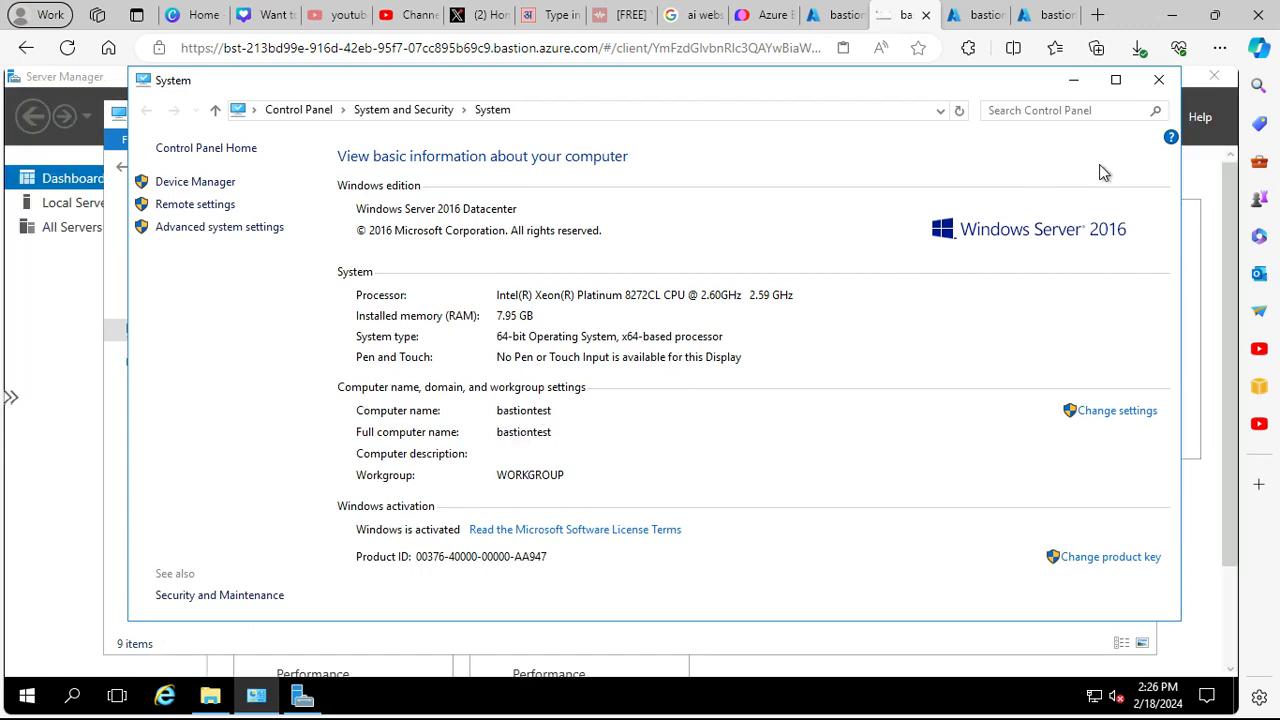
{"action": "left_click", "coordinate": [1159, 79]}
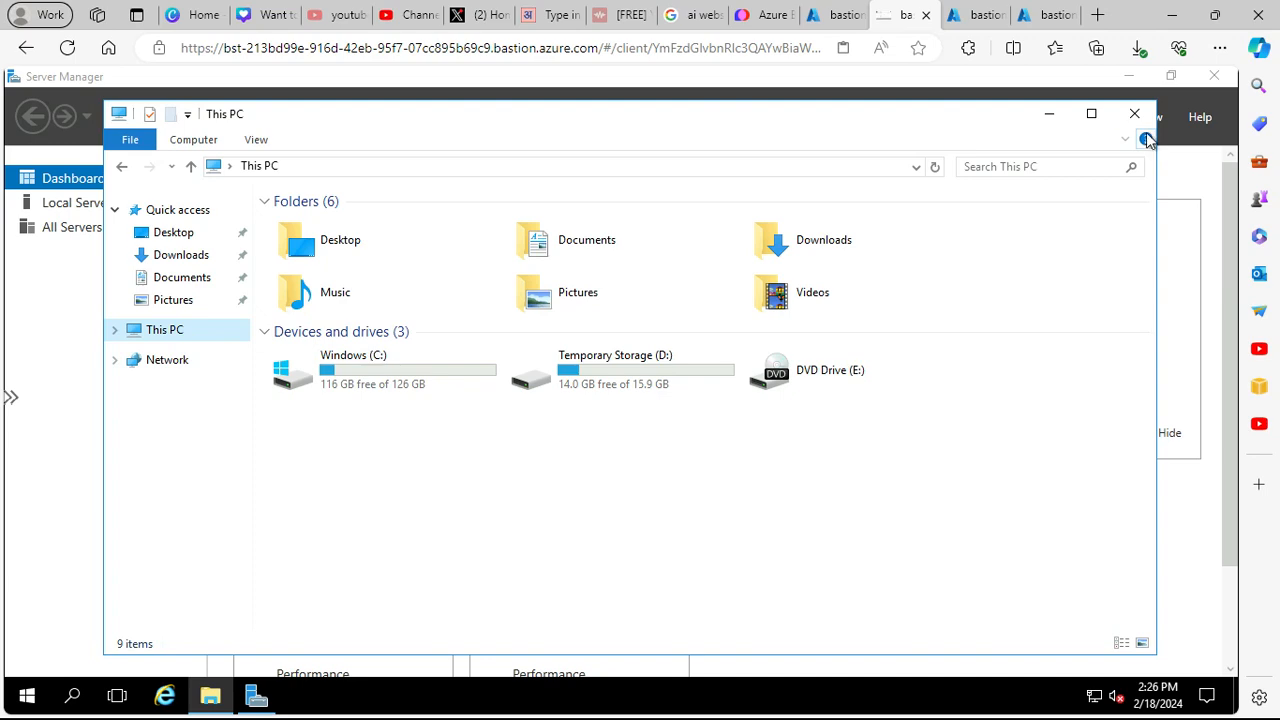
{"action": "left_click", "coordinate": [1134, 113]}
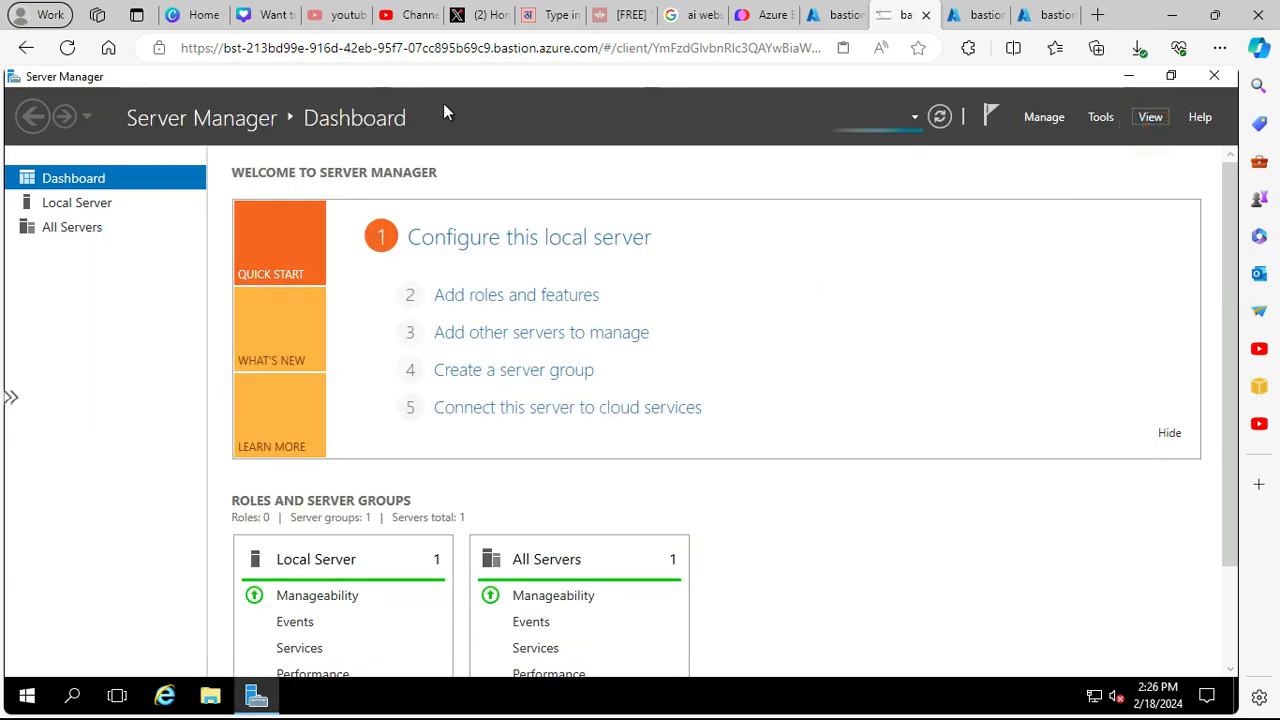
- Return to the portal's Bastion connection page and navigate to the Azure Home page
{"action": "left_click", "coordinate": [850, 15]}
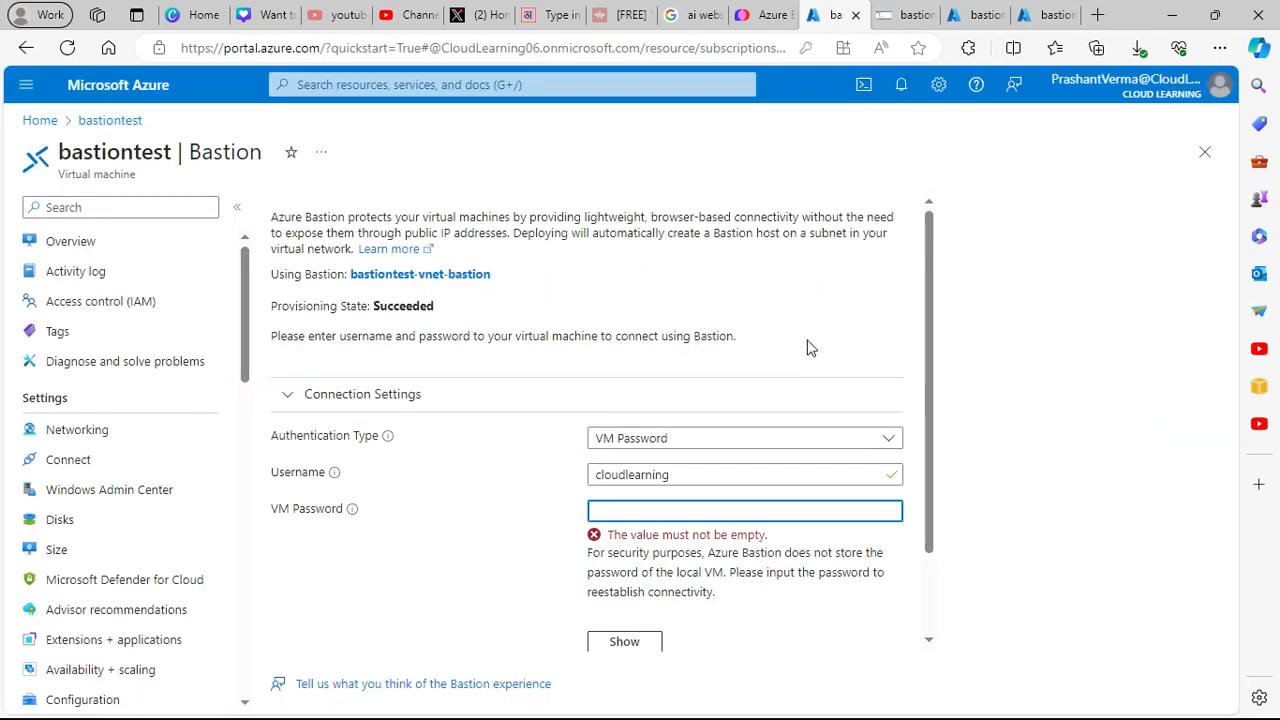
{"action": "scroll", "coordinate": [875, 450], "scroll_direction": "down", "scroll_amount": 2}
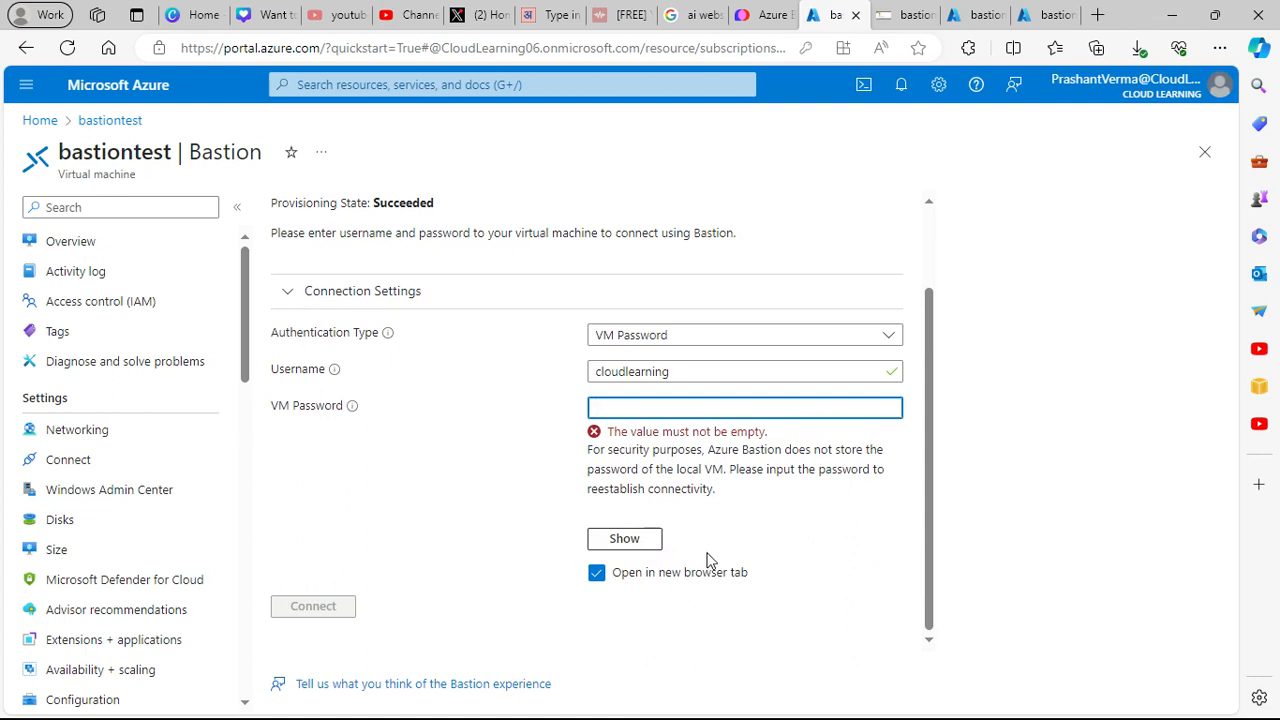
{"action": "scroll", "coordinate": [708, 560], "scroll_direction": "up", "scroll_amount": 2}
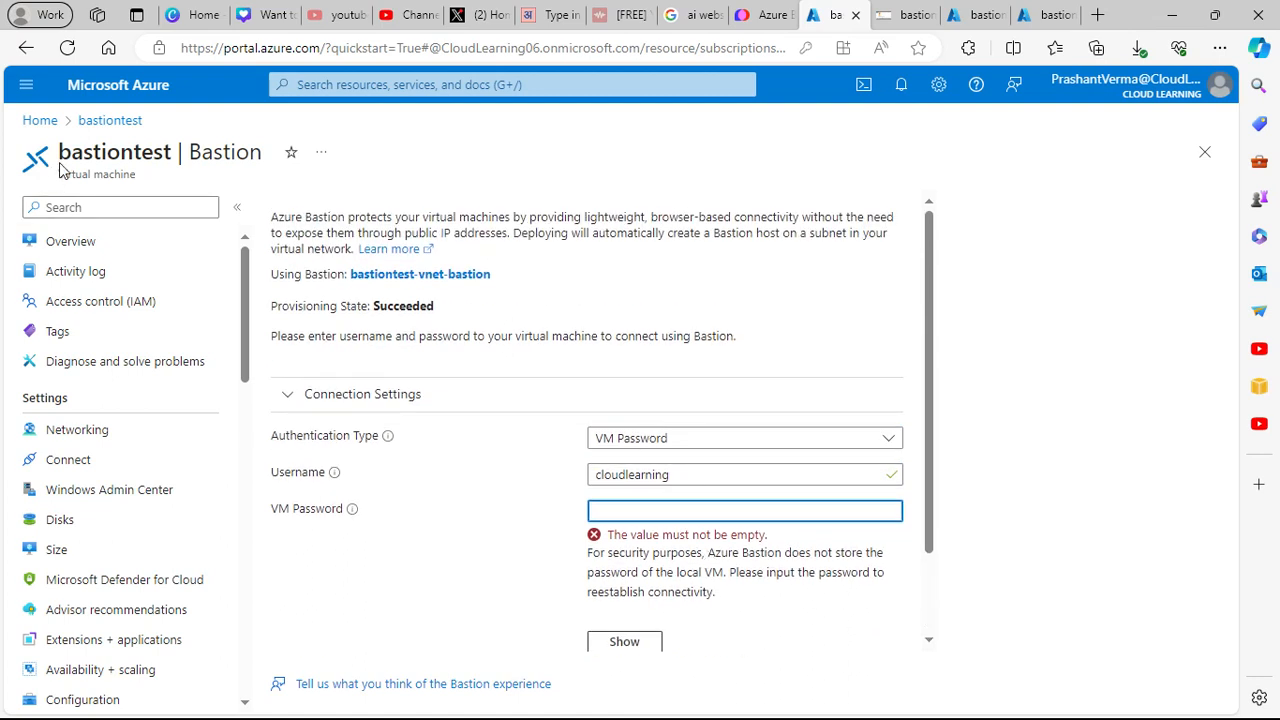
{"action": "left_click", "coordinate": [56, 122]}
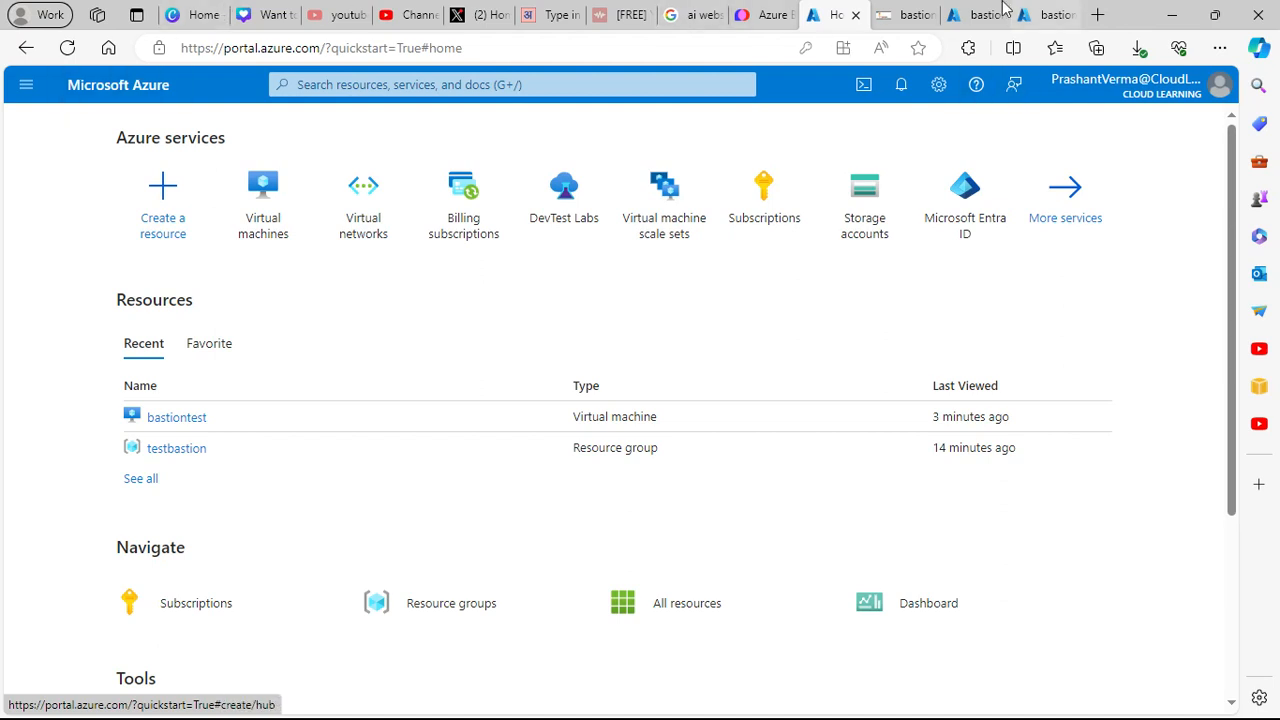
- Check the subnets, Bastion overview and remote session tabs, ending on the portal Home page
{"action": "left_click", "coordinate": [970, 15]}
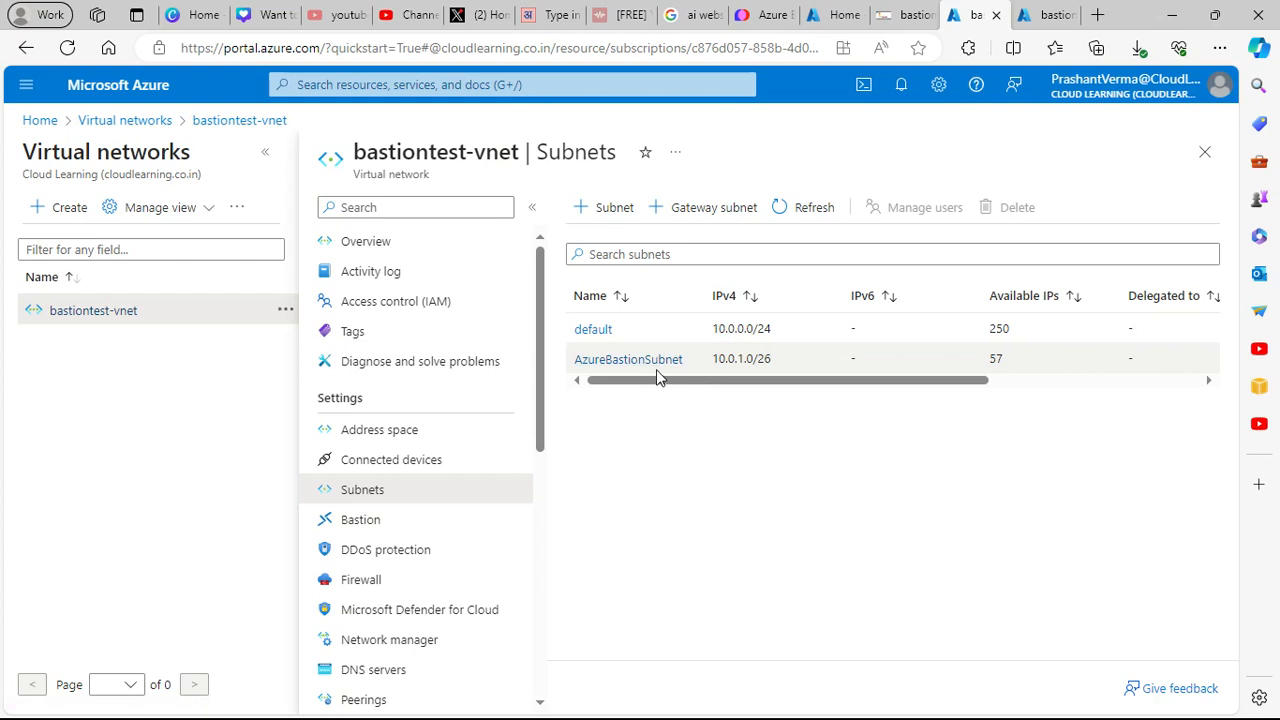
{"action": "left_click", "coordinate": [1047, 14]}
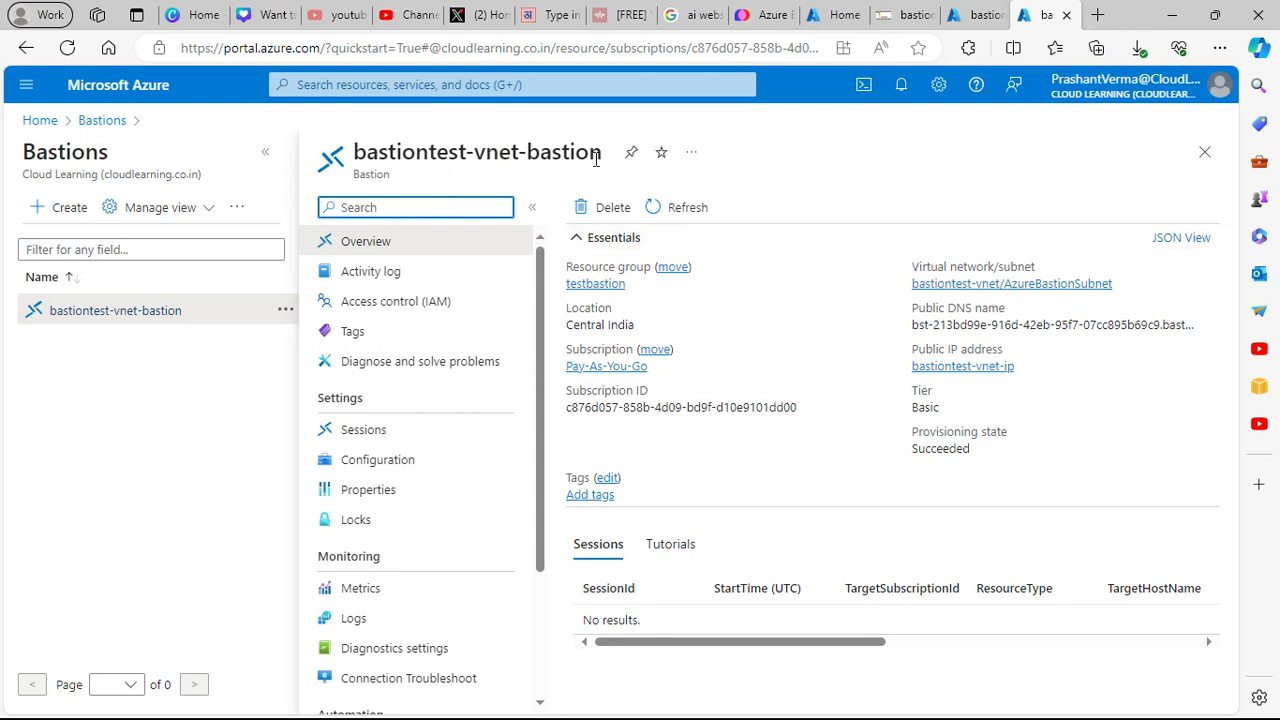
{"action": "left_click", "coordinate": [898, 15]}
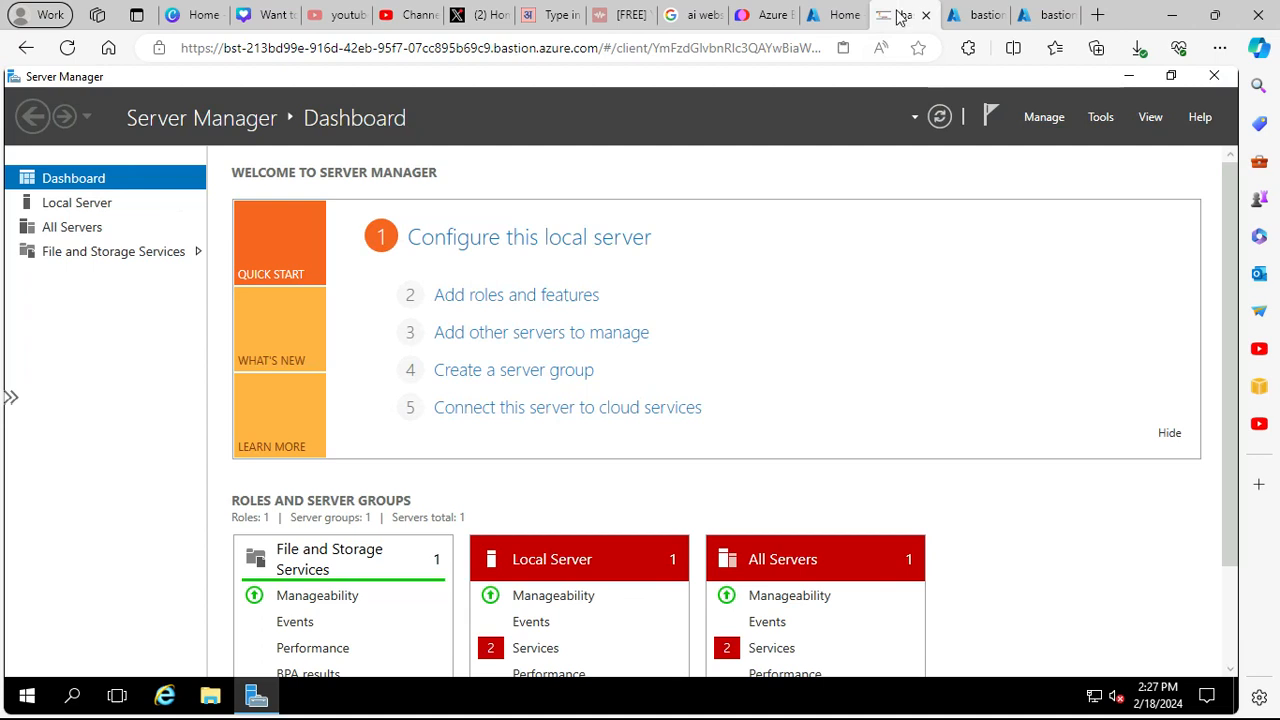
{"action": "left_click", "coordinate": [838, 15]}
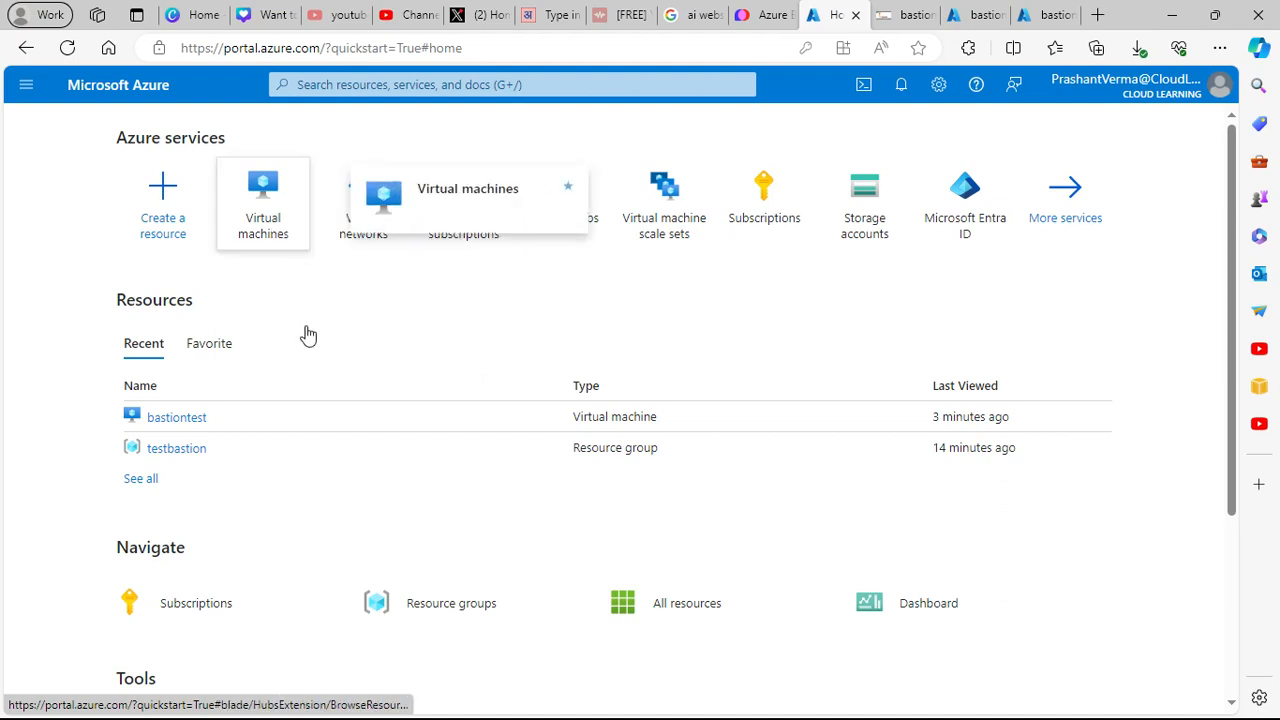
- Open the bastiontest virtual machine's overview page
{"action": "left_click", "coordinate": [195, 419]}
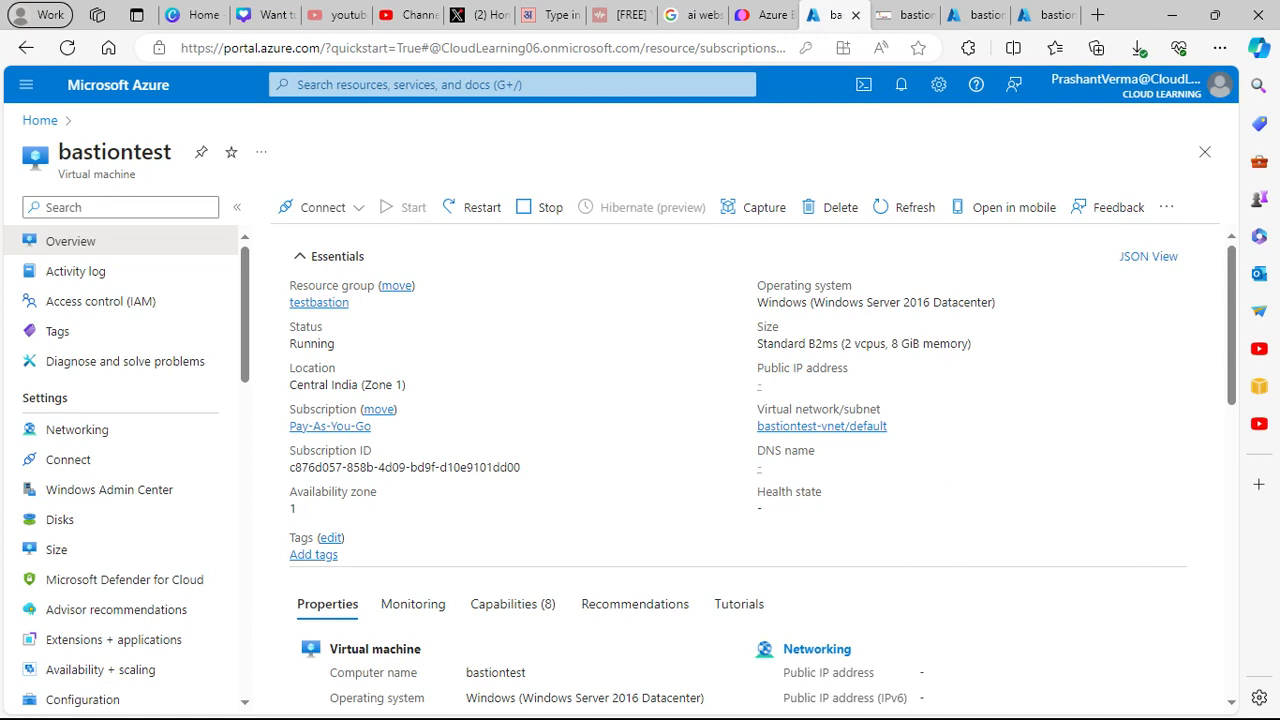
{"action": "scroll", "coordinate": [656, 650], "scroll_direction": "down", "scroll_amount": 3}
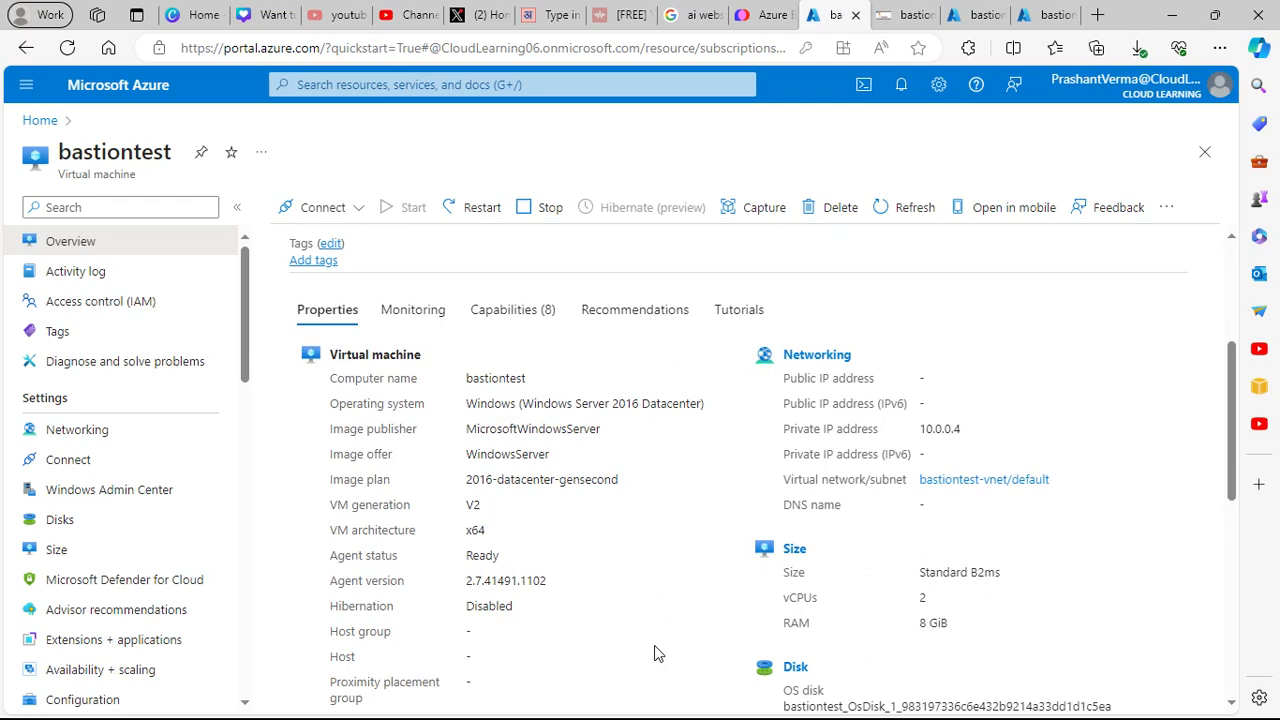
{"action": "scroll", "coordinate": [698, 553], "scroll_direction": "up", "scroll_amount": 3}
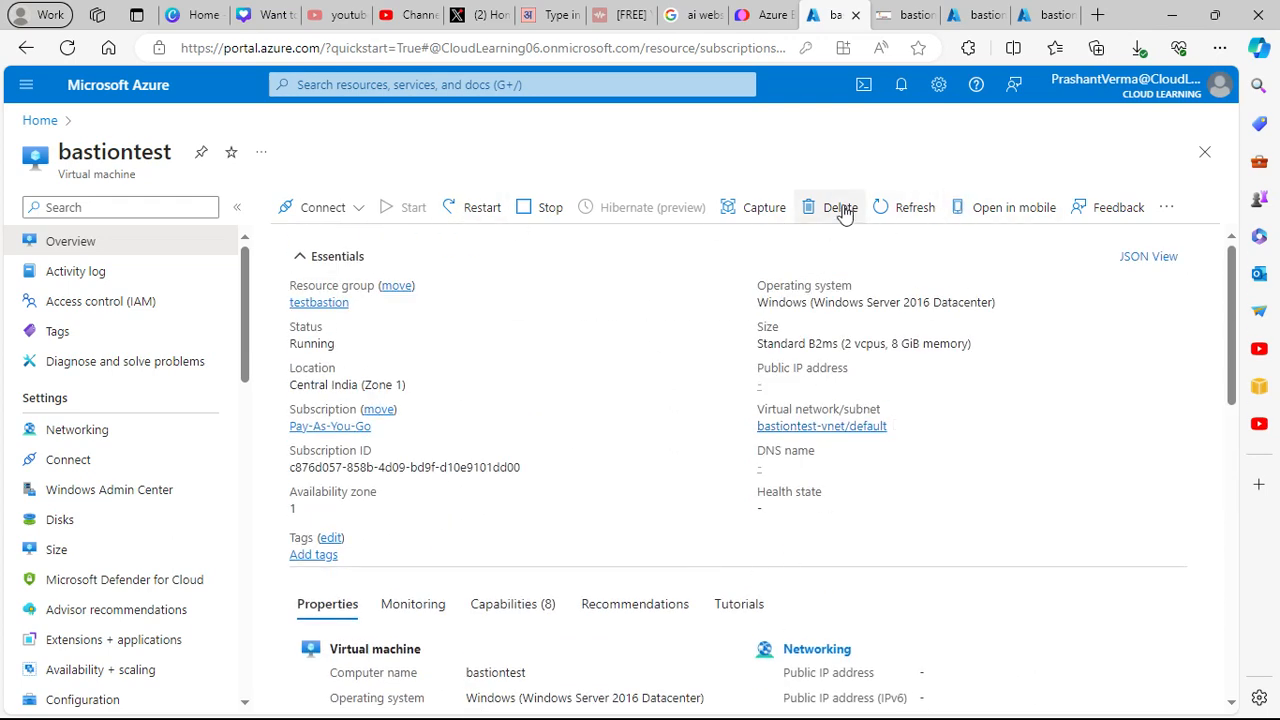
- Force-delete the bastiontest VM with its network interface, then view the Bastion overview
{"action": "left_click", "coordinate": [841, 210]}
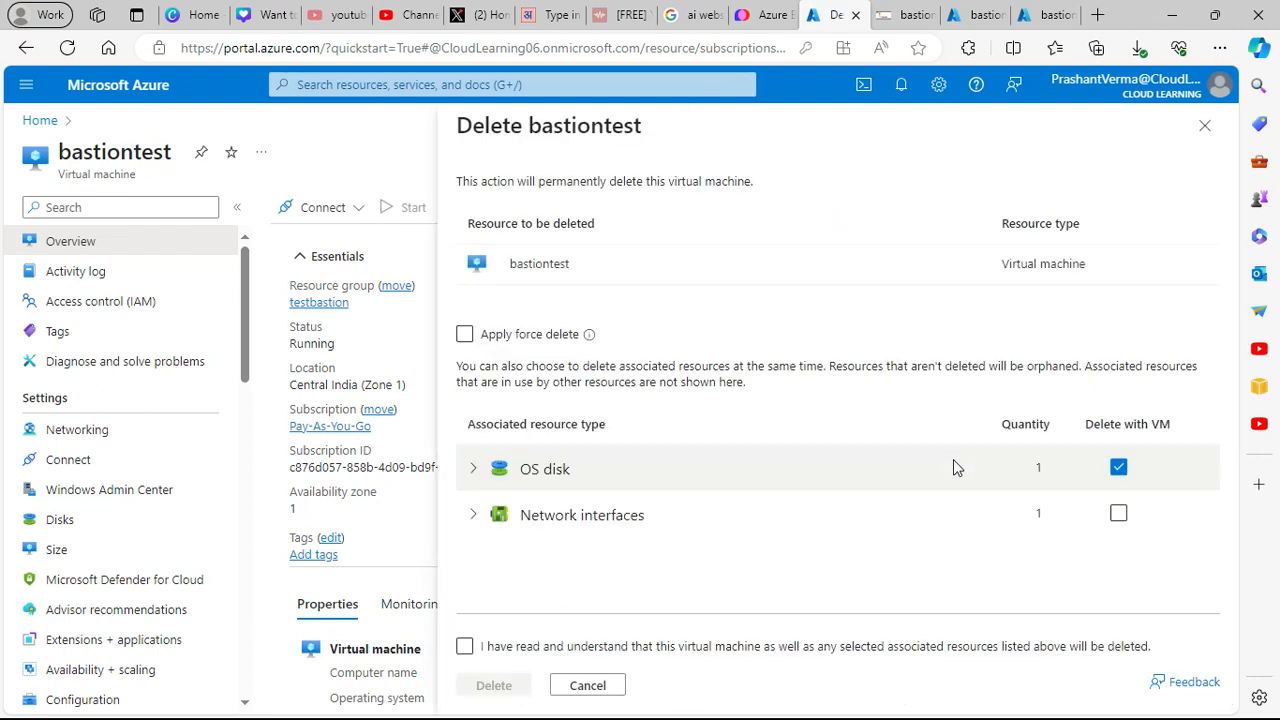
{"action": "left_click", "coordinate": [520, 335]}
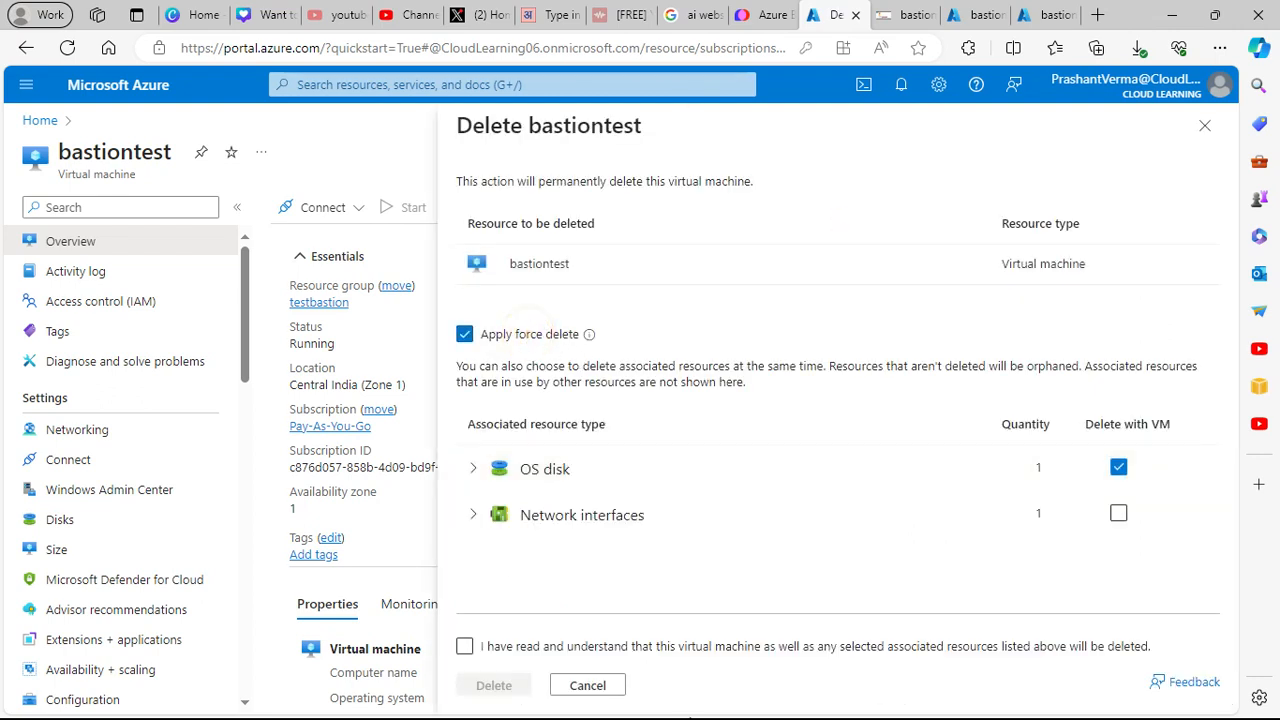
{"action": "left_click", "coordinate": [1125, 514]}
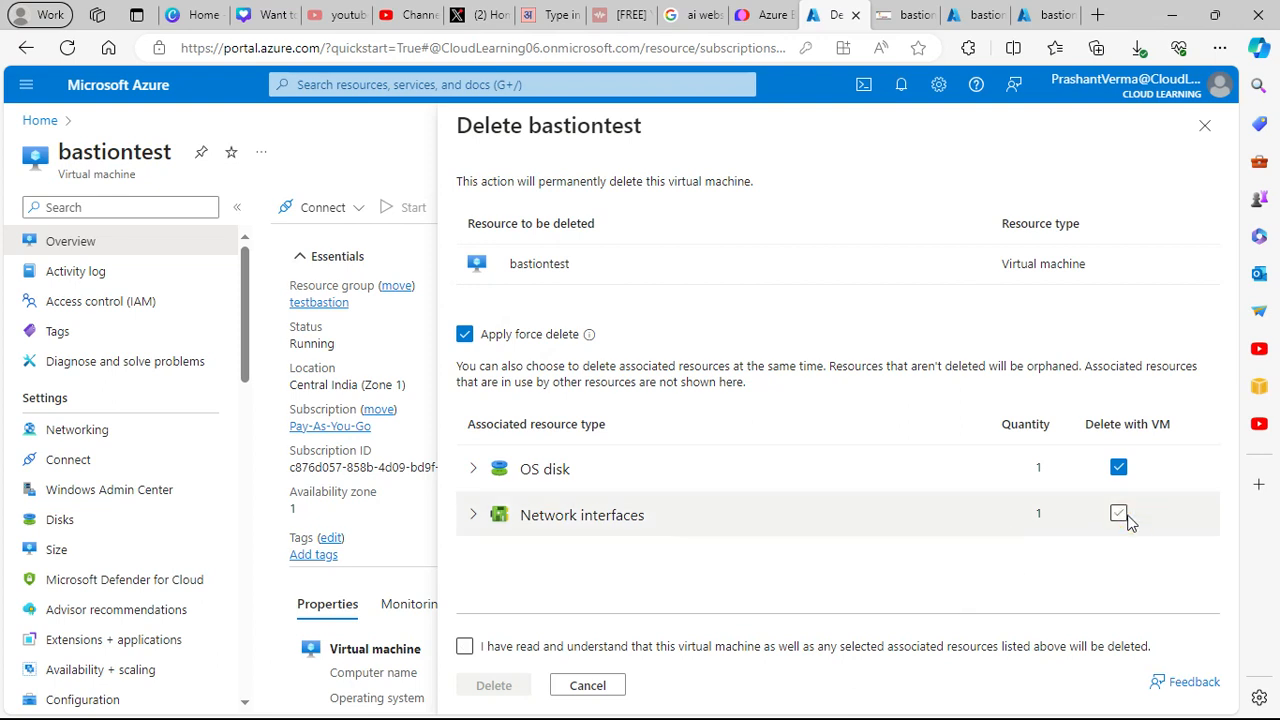
{"action": "left_click", "coordinate": [464, 646]}
{"action": "left_click", "coordinate": [493, 685]}
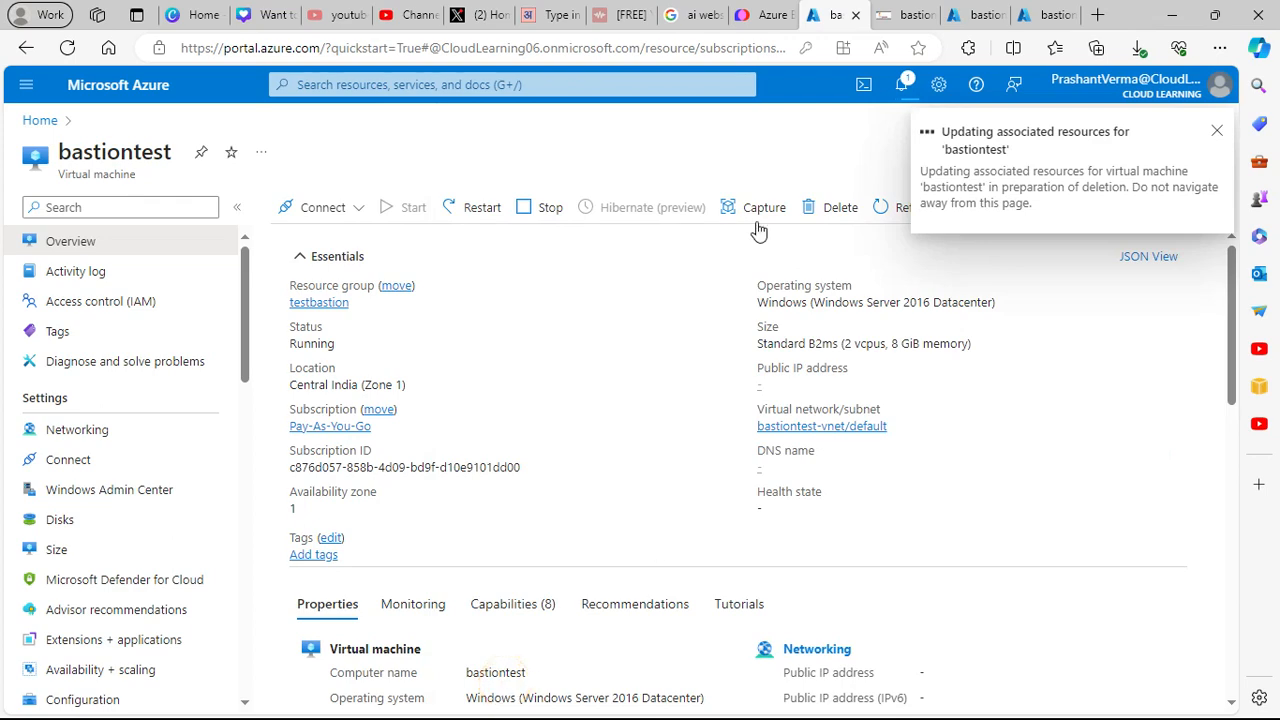
{"action": "left_click", "coordinate": [910, 16]}
{"action": "left_click", "coordinate": [1045, 15]}
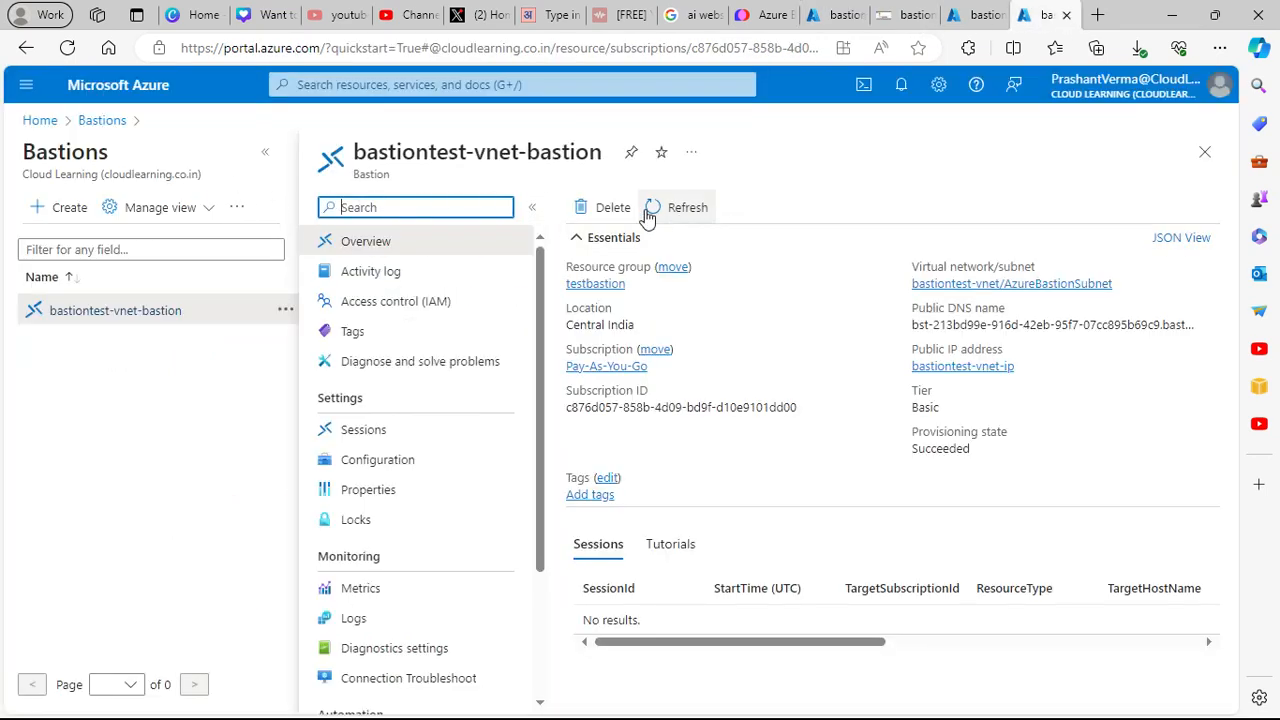
- Delete the Bastion bastiontest-vnet-bastion, confirming with Yes
{"action": "left_click", "coordinate": [610, 208]}
{"action": "left_click", "coordinate": [617, 316]}
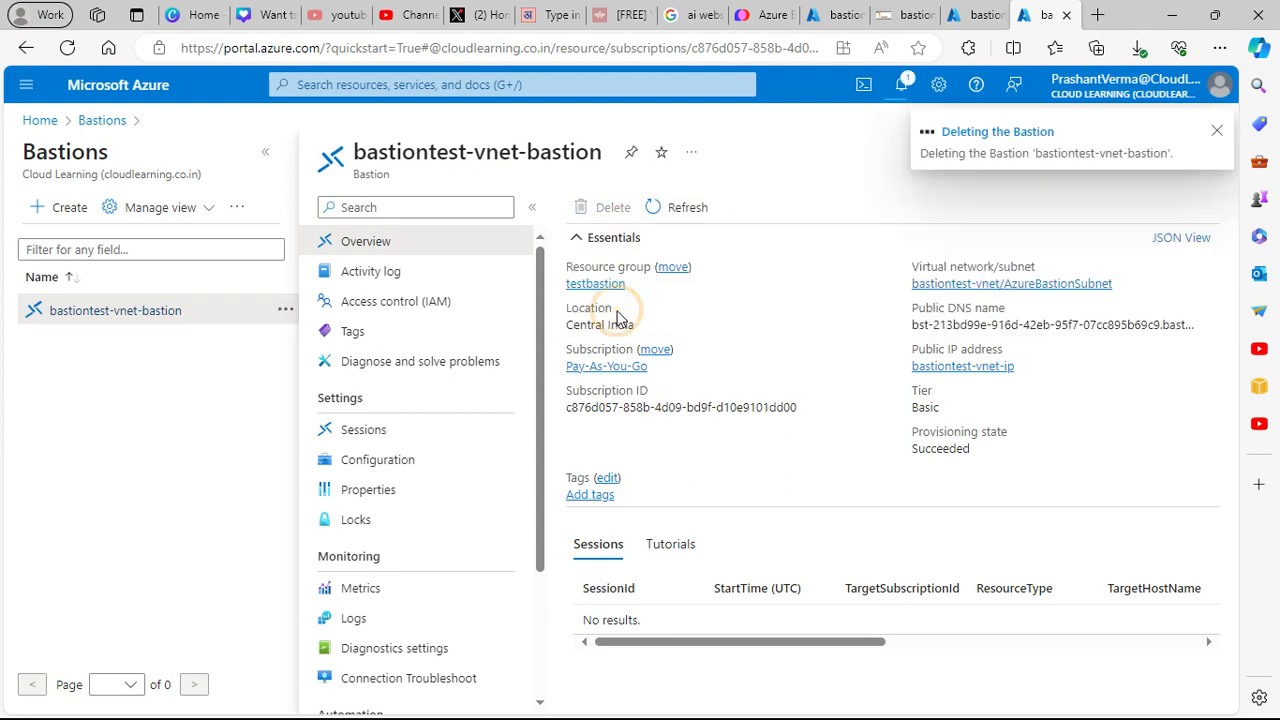
{"action": "left_click", "coordinate": [978, 15]}
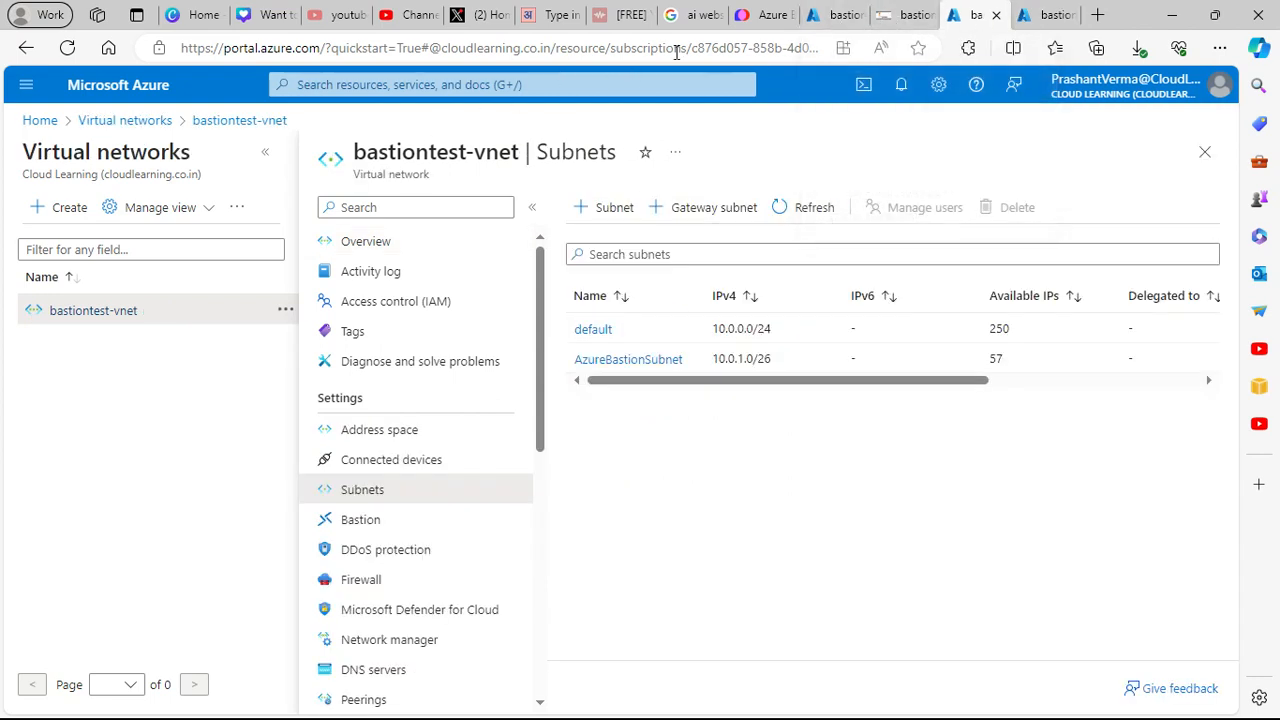
- From Home, search for Resource groups and open the testbastion resource group
{"action": "left_click", "coordinate": [40, 120]}
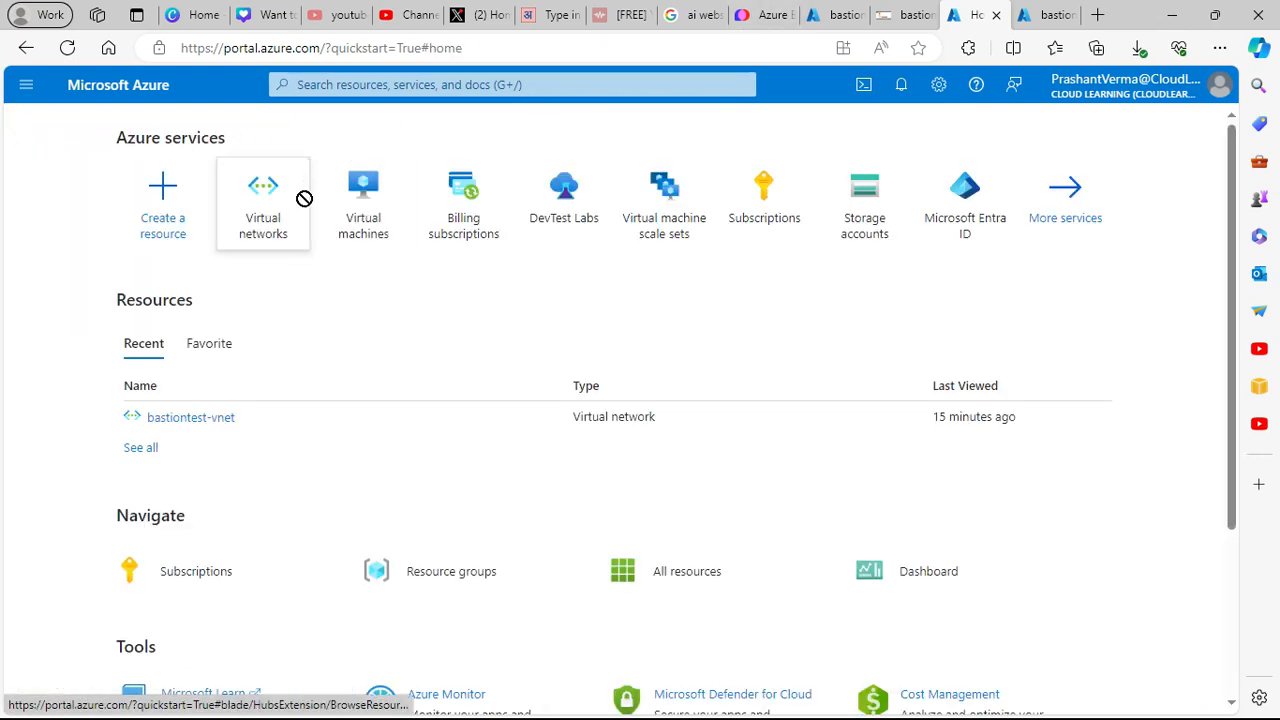
{"action": "left_click", "coordinate": [300, 84]}
{"action": "type", "text": "bas"}
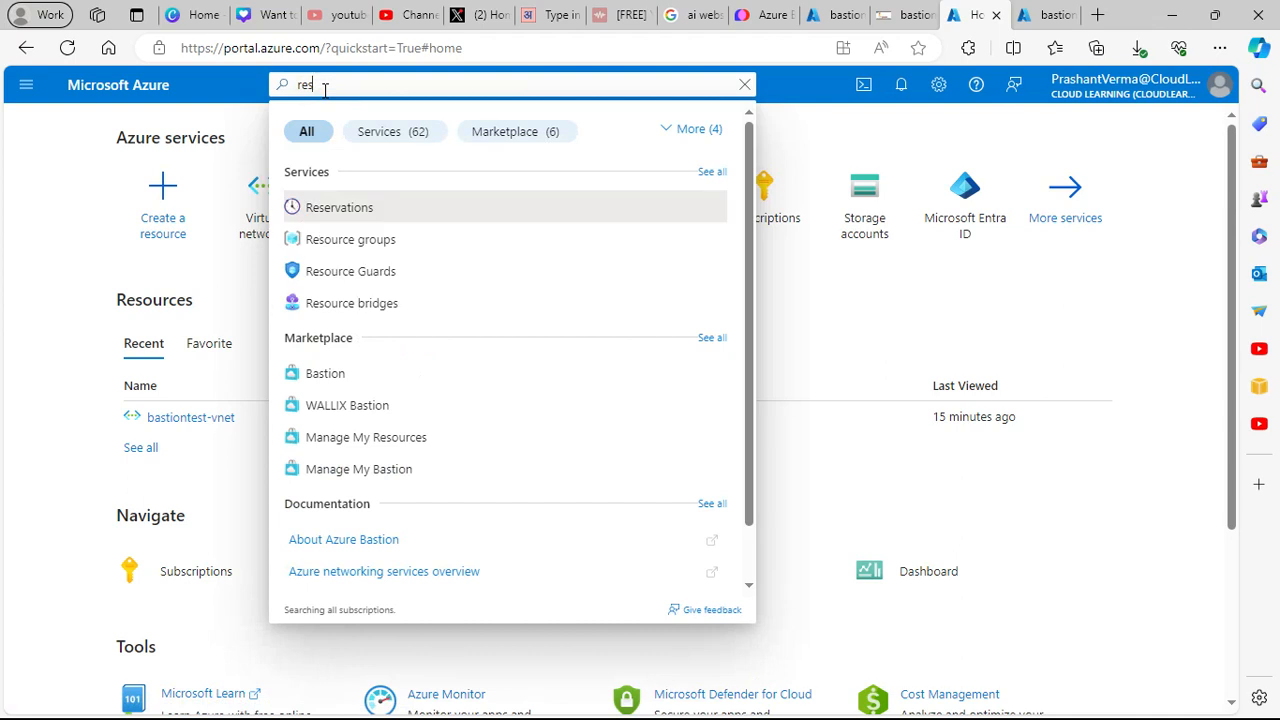
{"action": "type", "text": "ou"}
{"action": "left_click", "coordinate": [380, 211]}
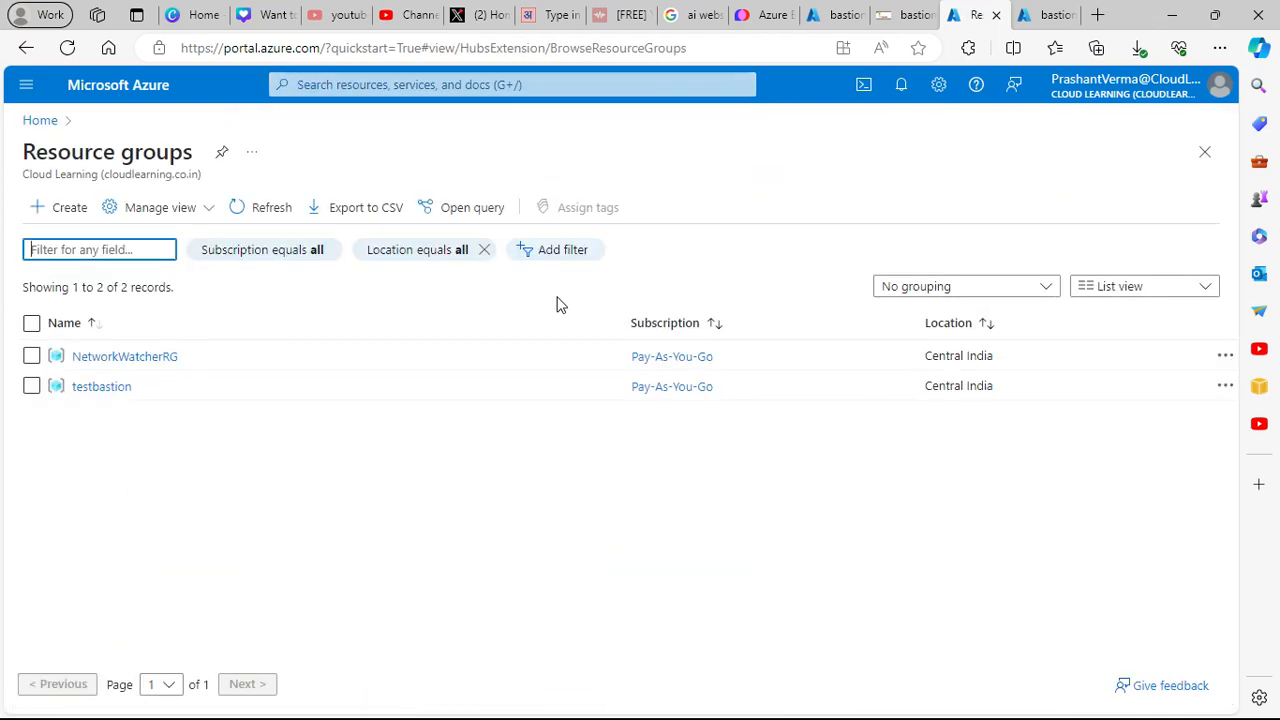
{"action": "left_click", "coordinate": [108, 388]}
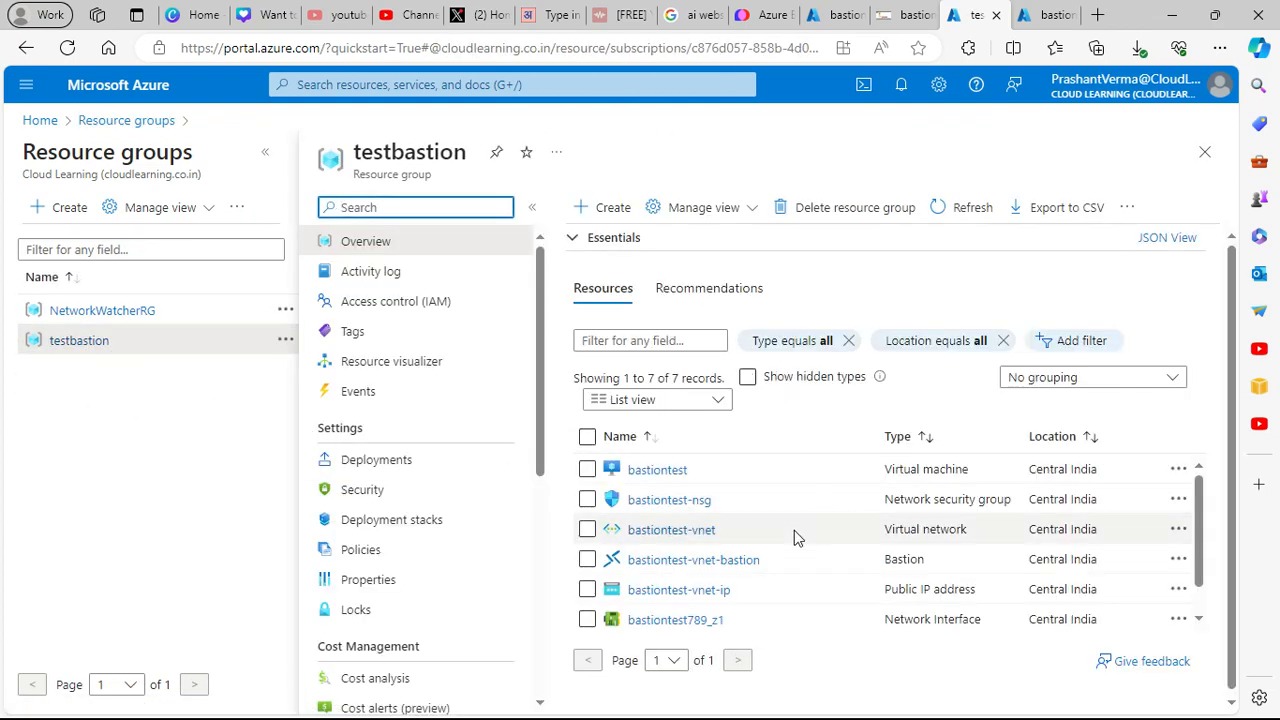
- Select all seven resources in testbastion and show the toolbar's more-actions menu
{"action": "left_click", "coordinate": [588, 437]}
{"action": "left_click", "coordinate": [845, 210]}
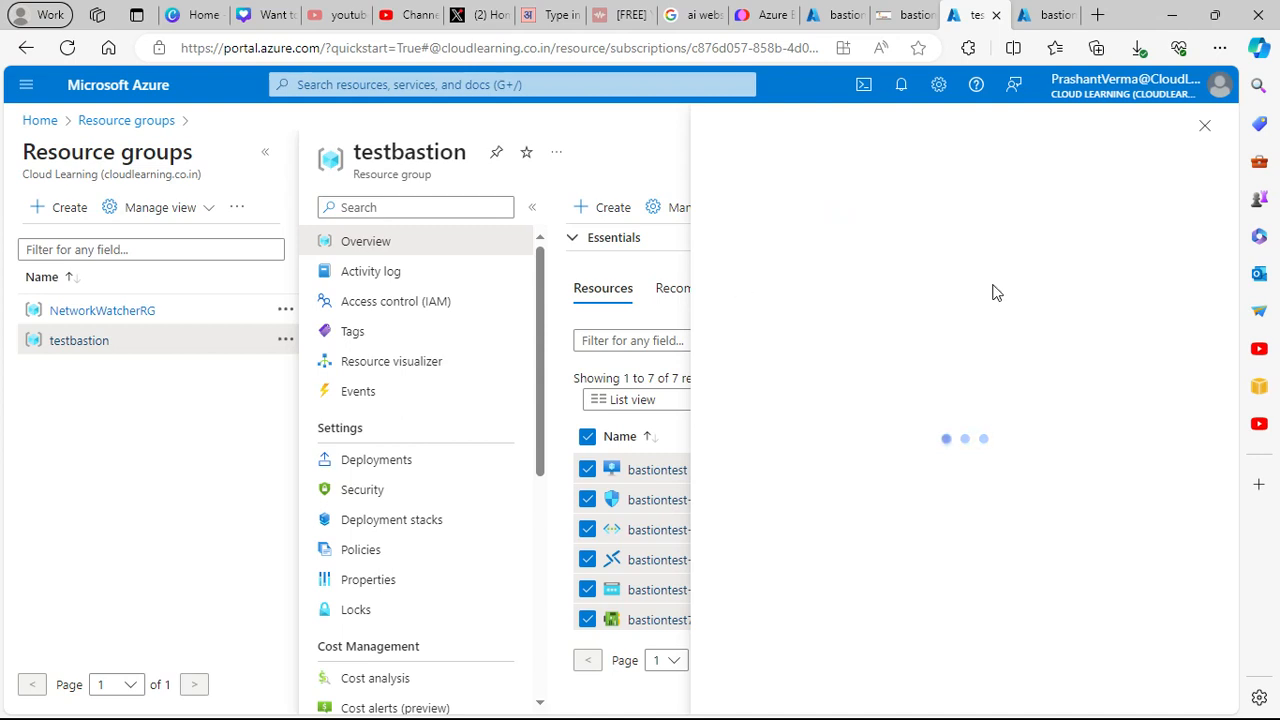
{"action": "left_click", "coordinate": [1205, 125]}
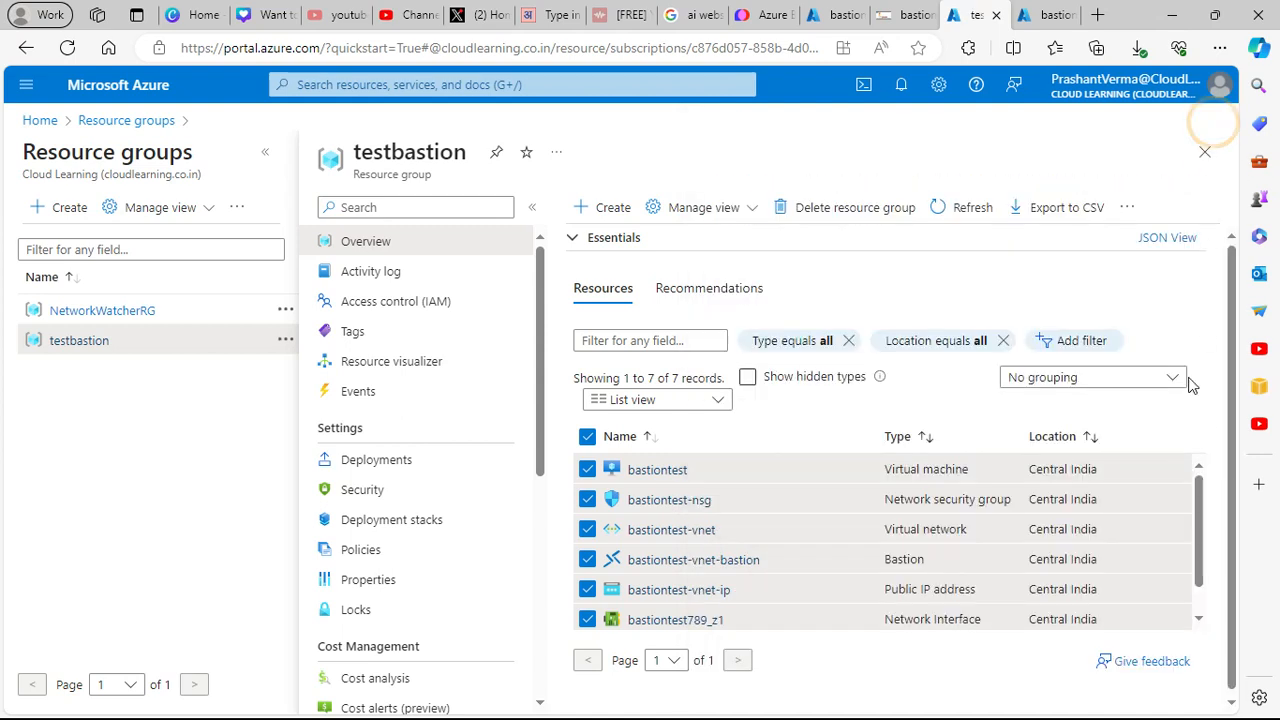
{"action": "left_click", "coordinate": [1127, 207]}
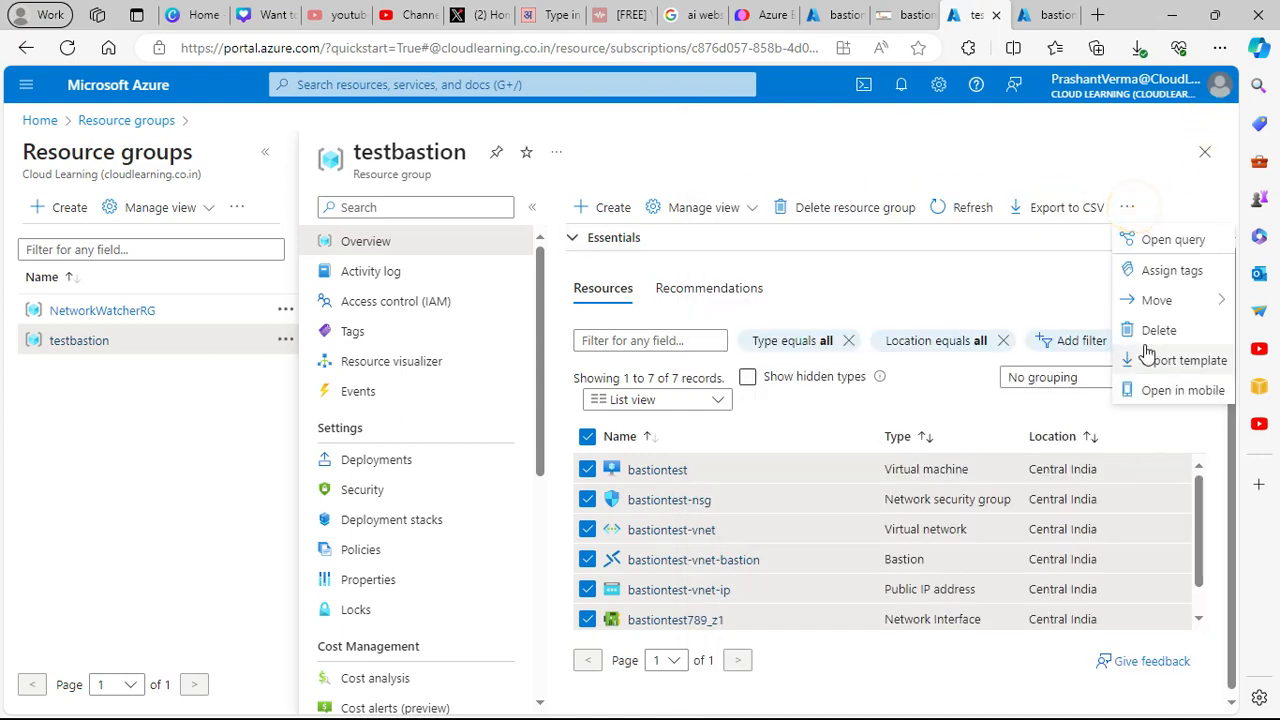